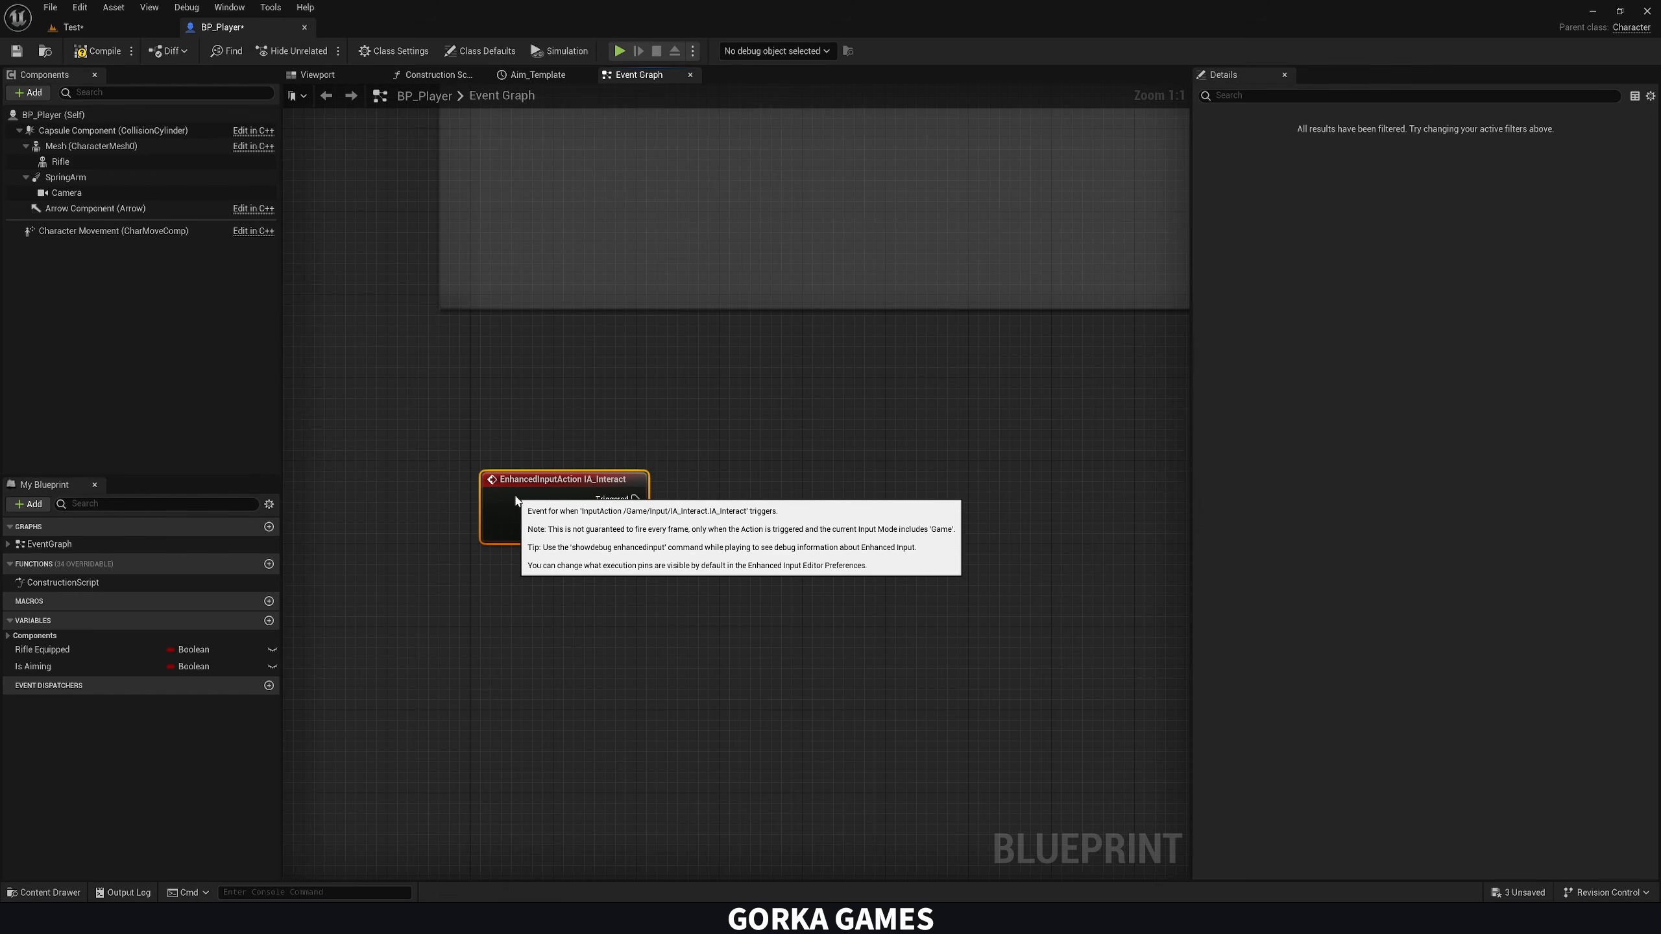
Expand the IA_Interact input event node to expose all of its execution and value pins
right_click_drag(614, 536, 483, 508)
left_click(424, 498)
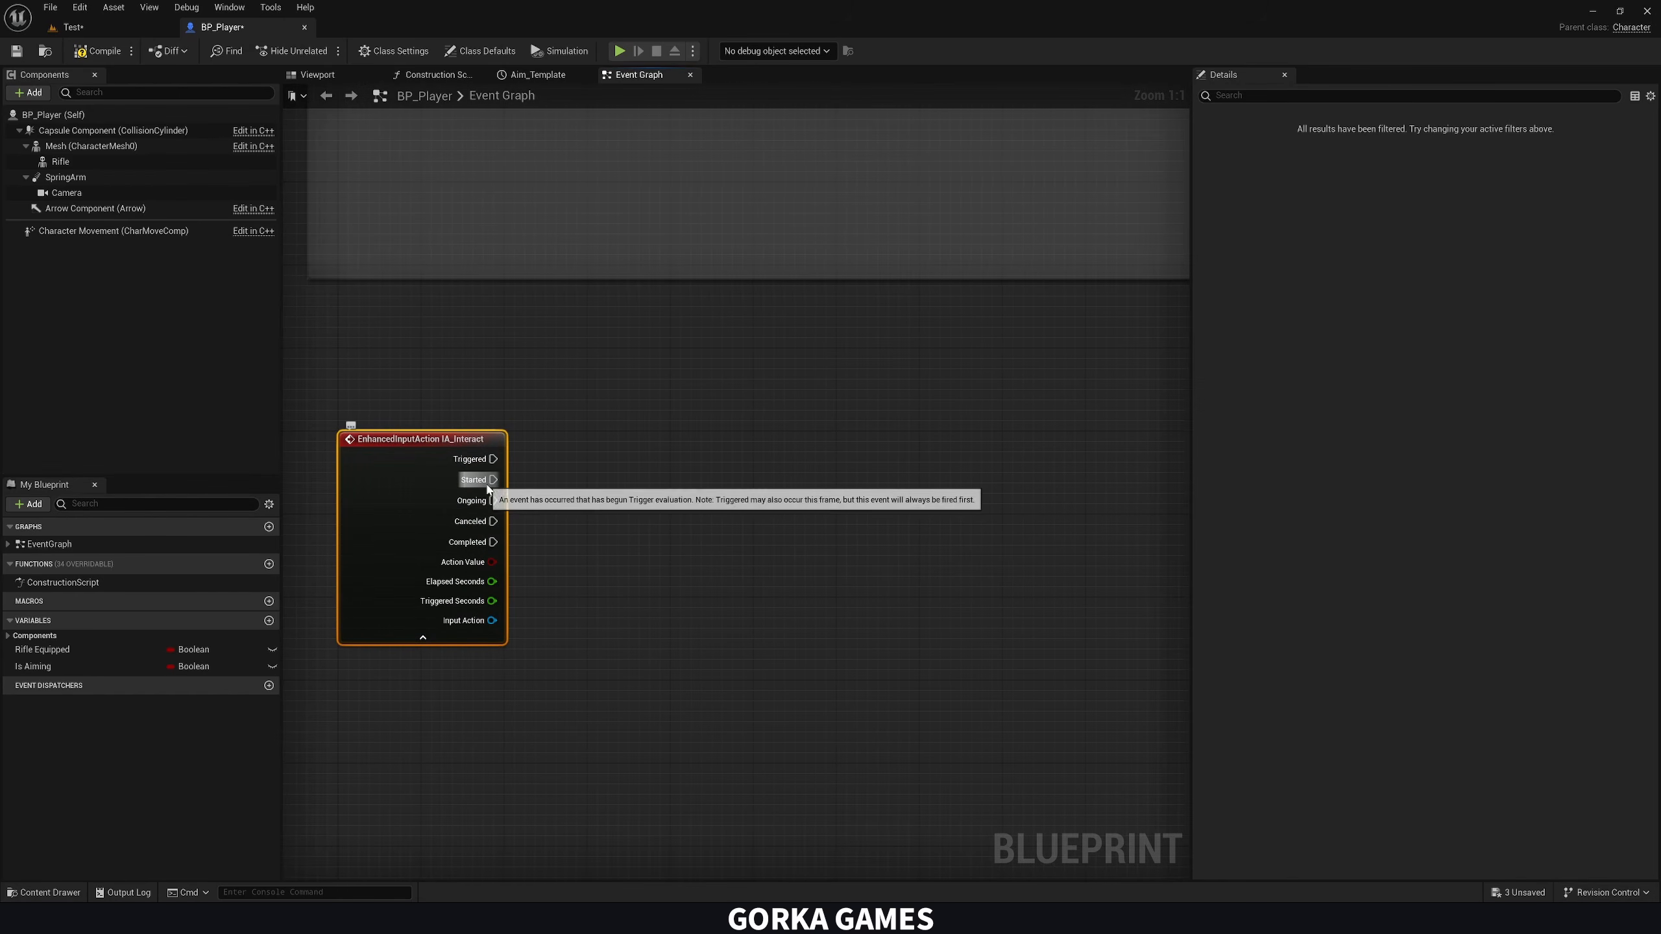
left_click_drag(493, 479, 564, 484)
left_click(555, 518)
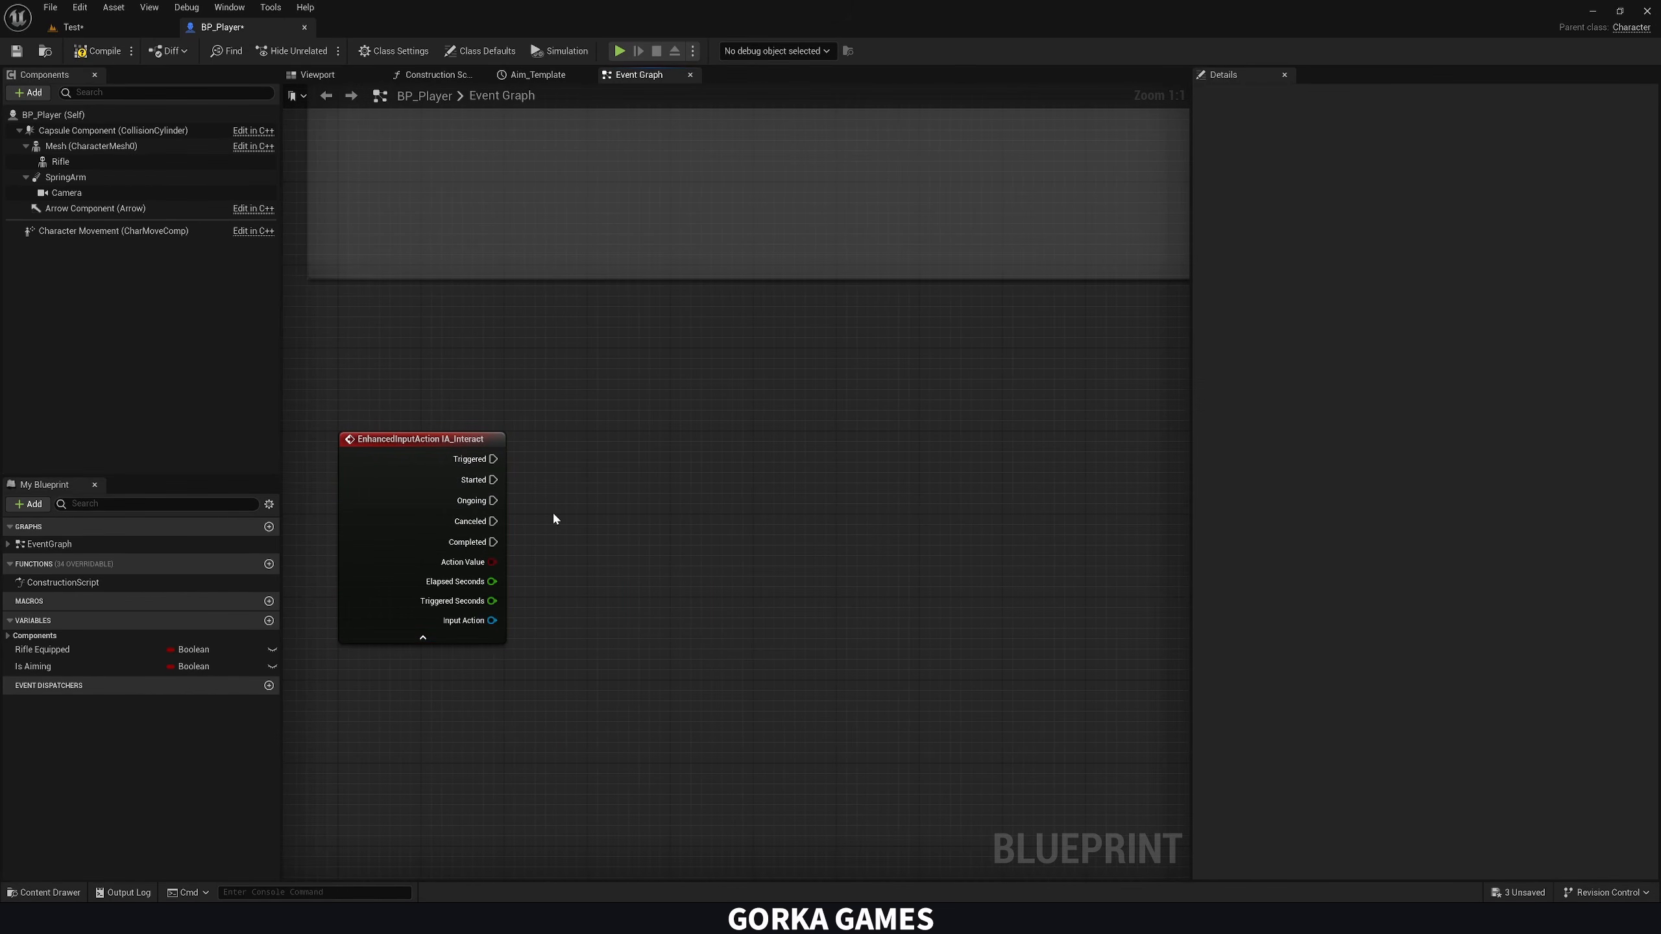
left_click(474, 458)
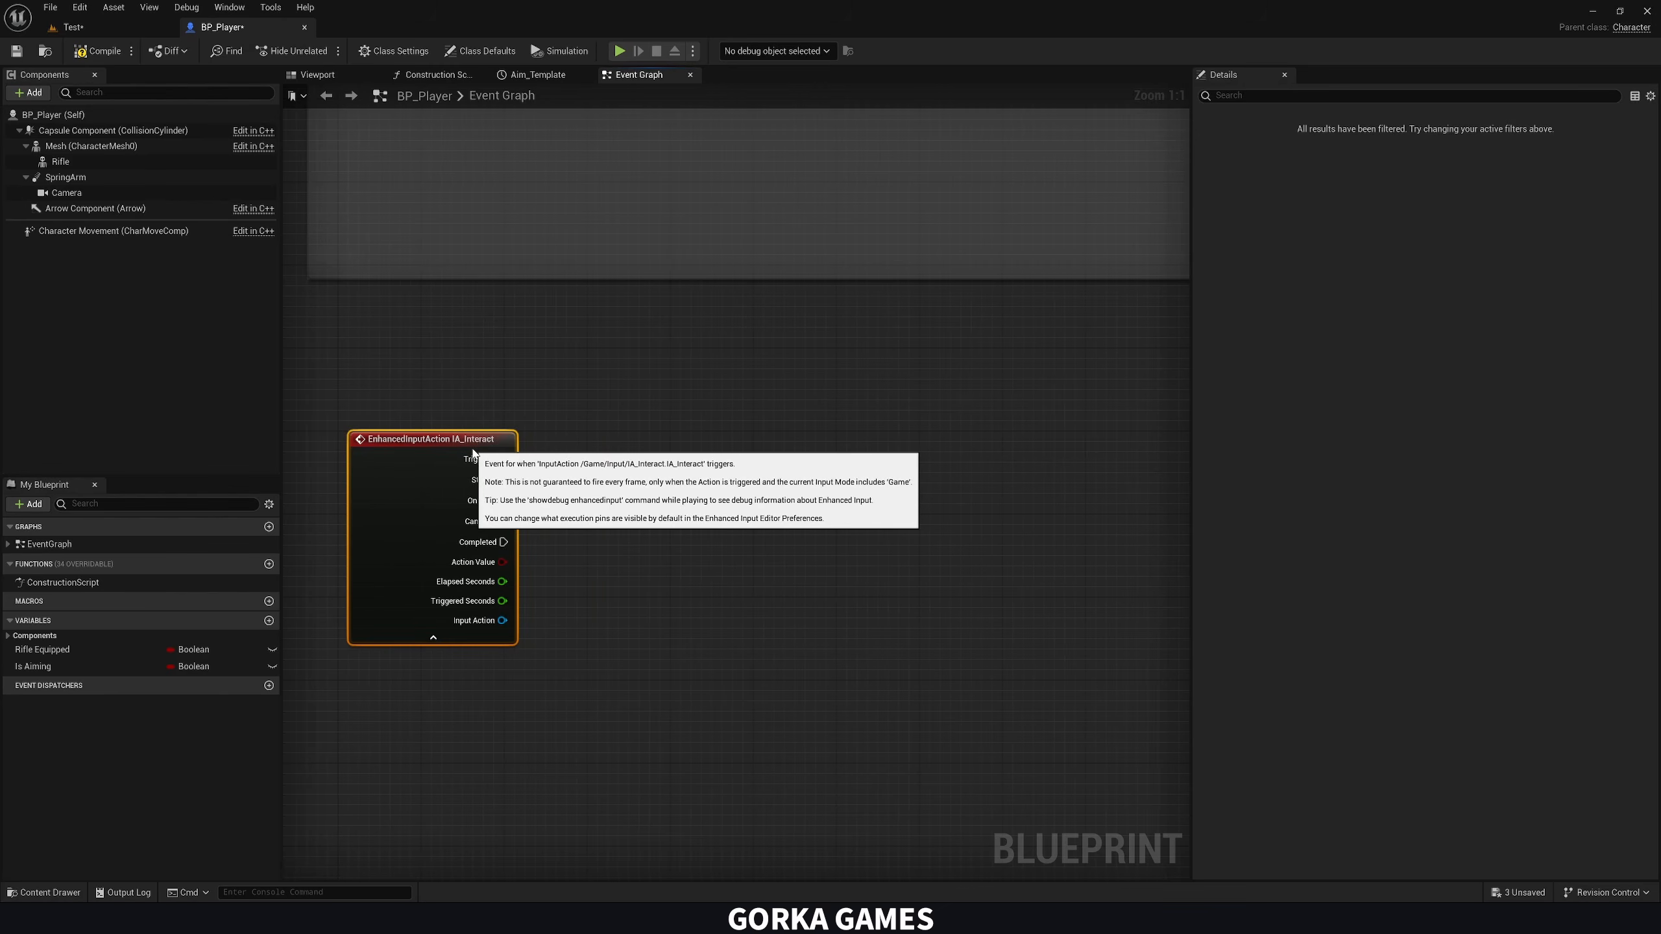
left_click(556, 561)
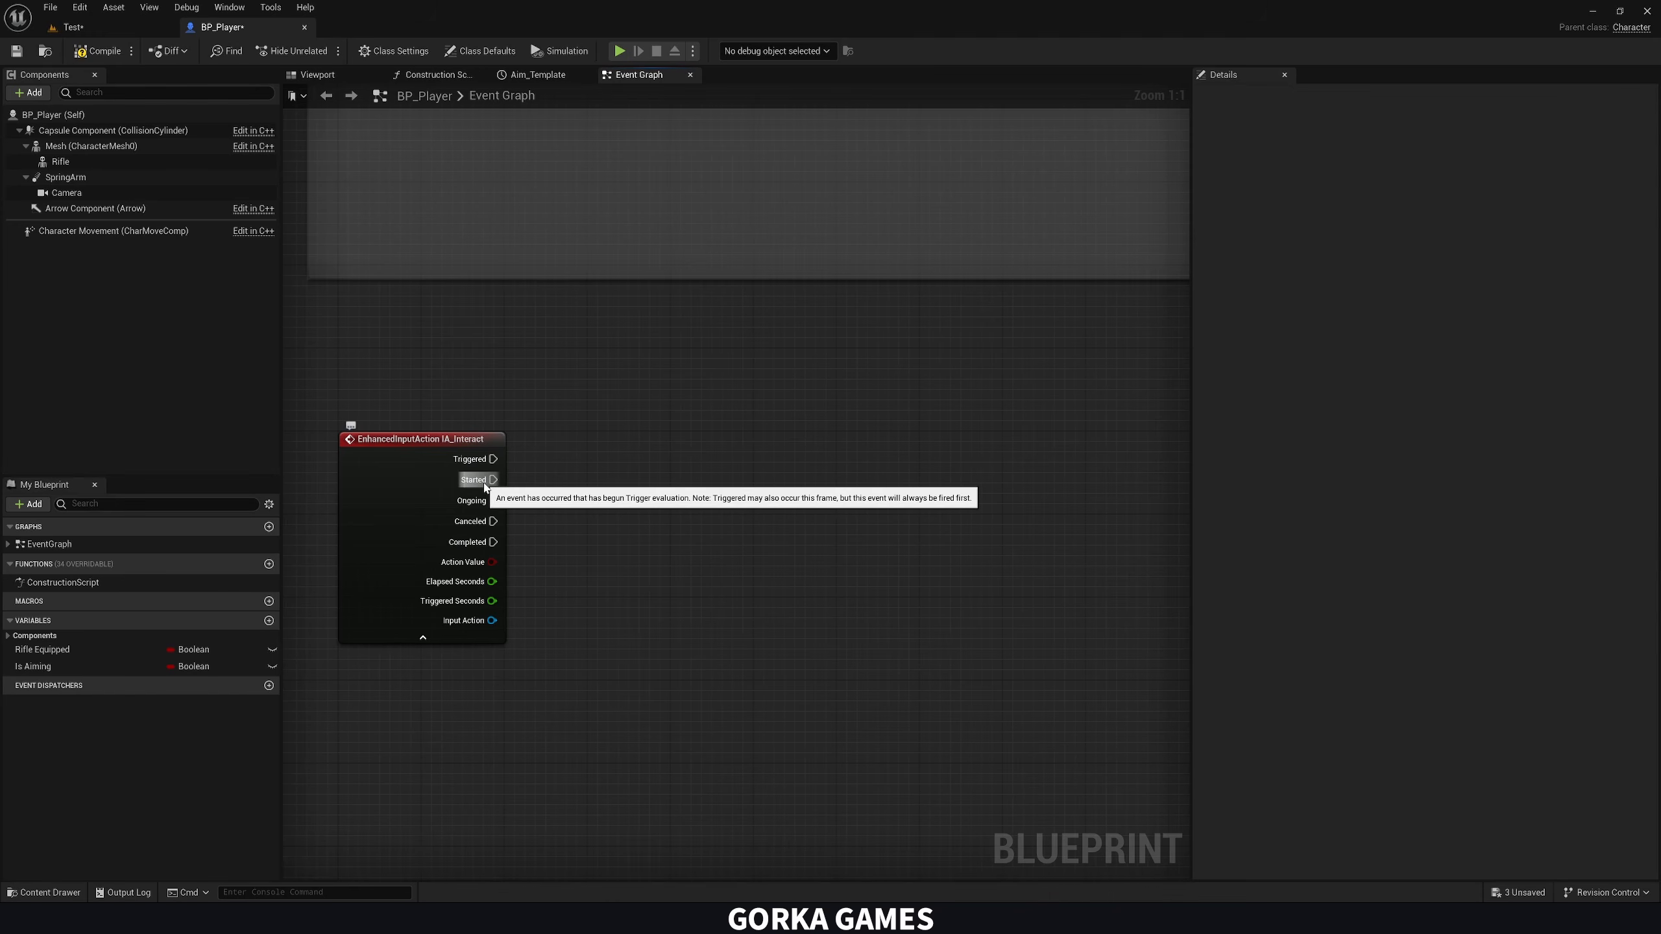
Add a For Each Loop node driven by the Started output of the IA_Interact event
left_click_drag(484, 487, 690, 484)
type("forw")
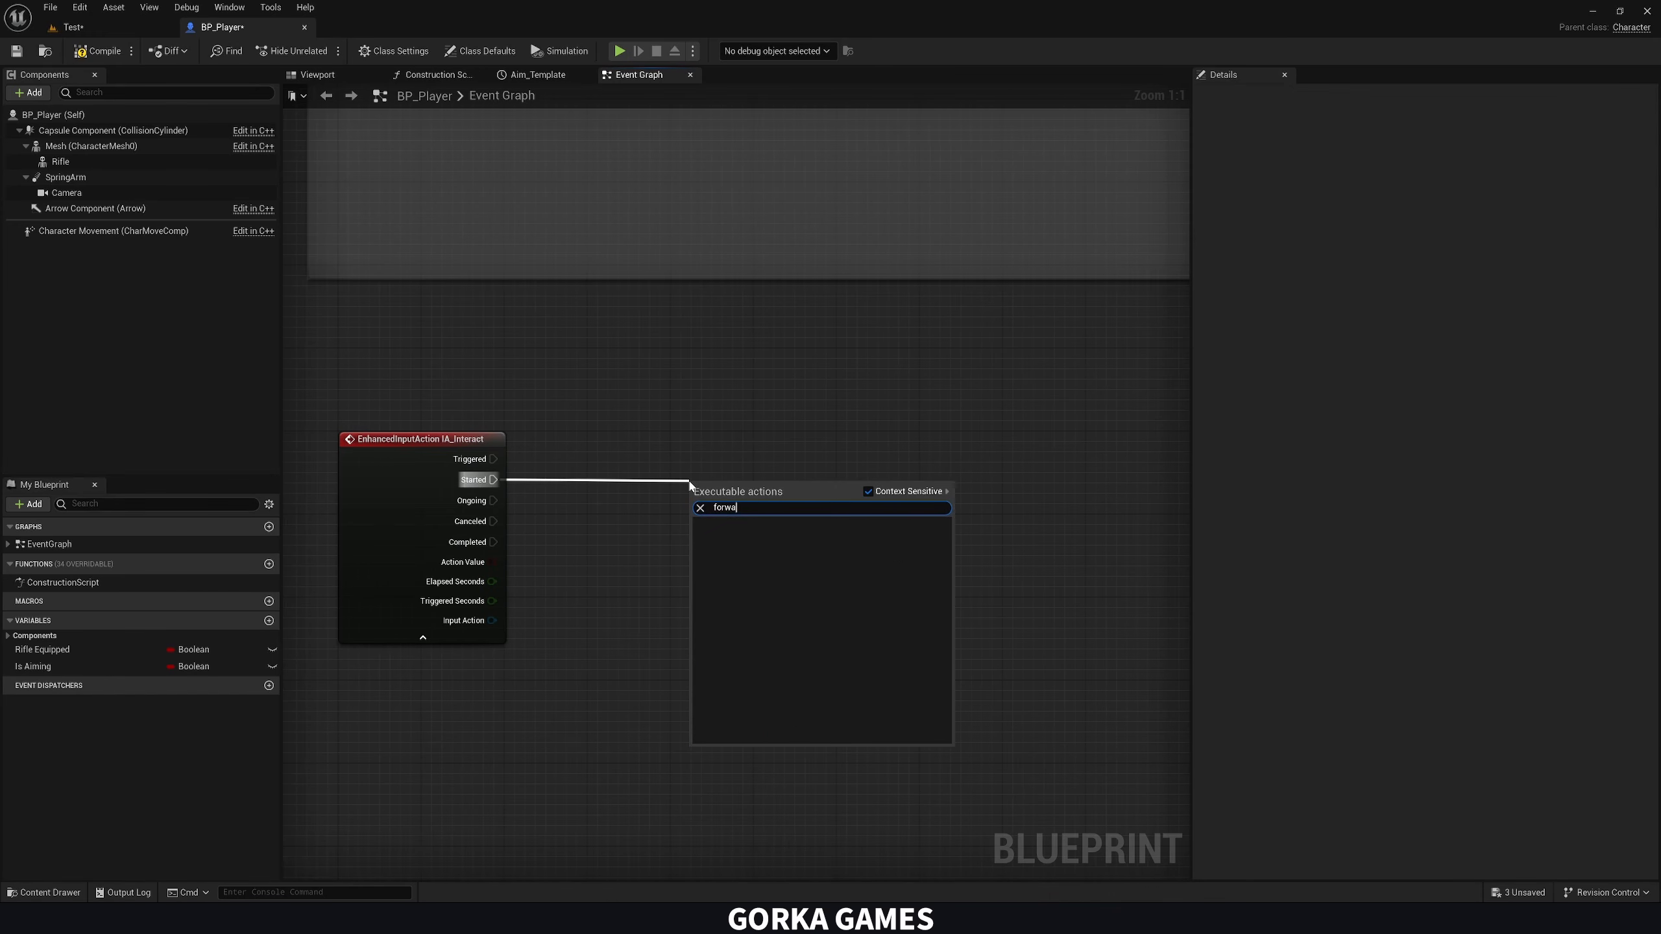
key("BackSpace")
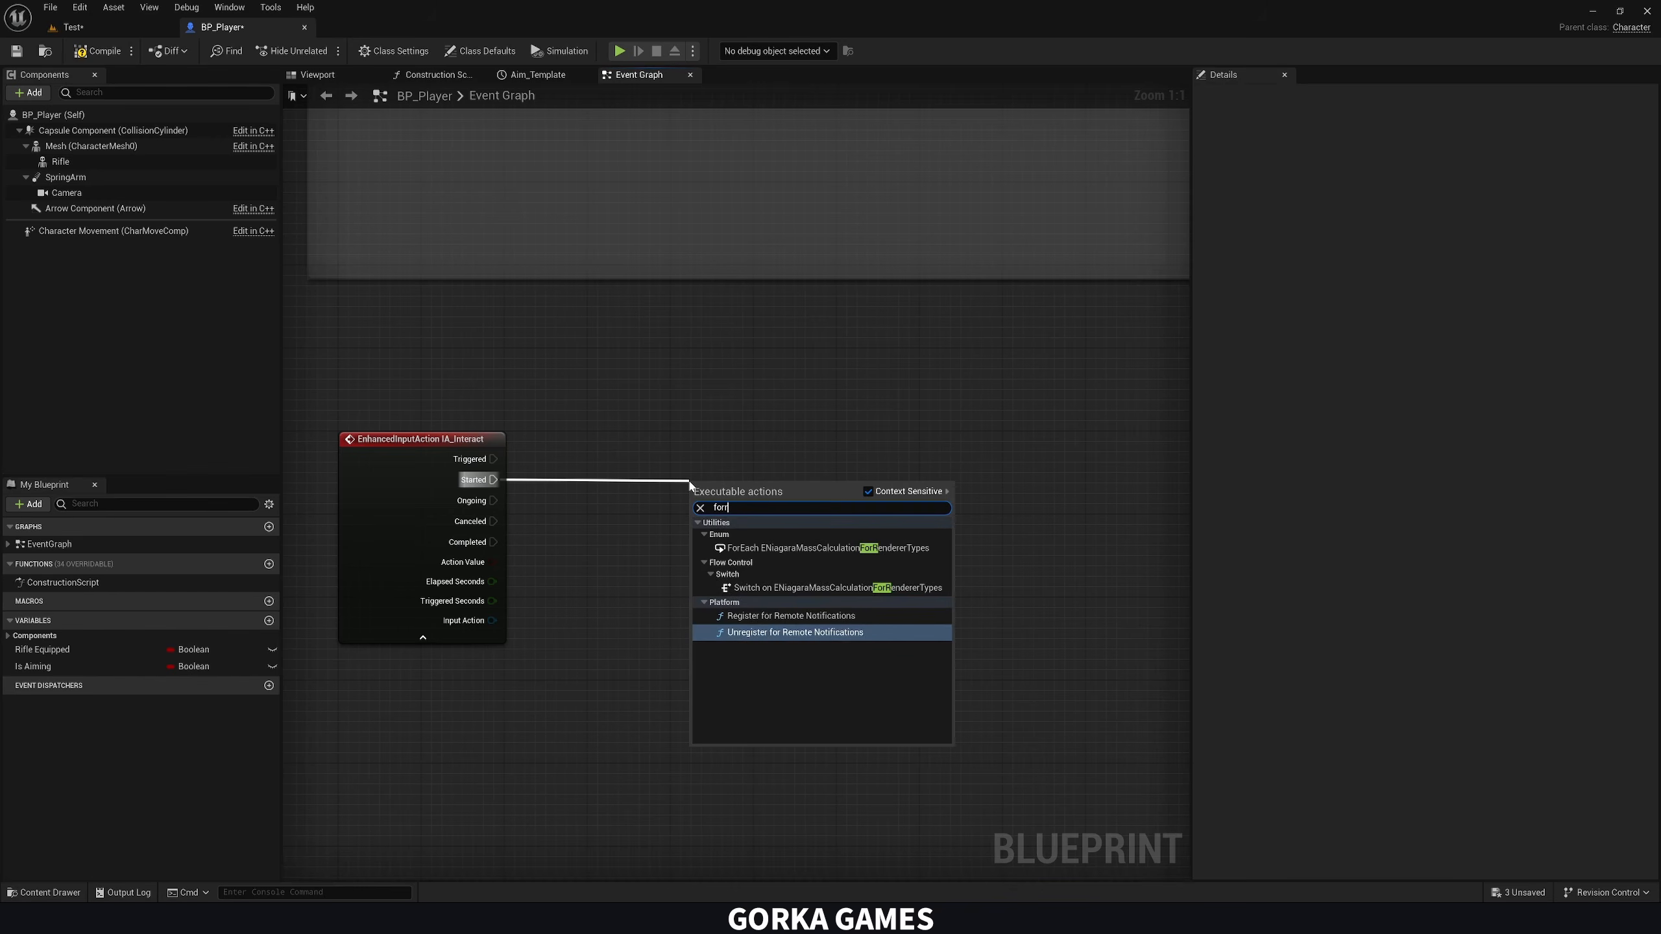
type("rea")
key("Return")
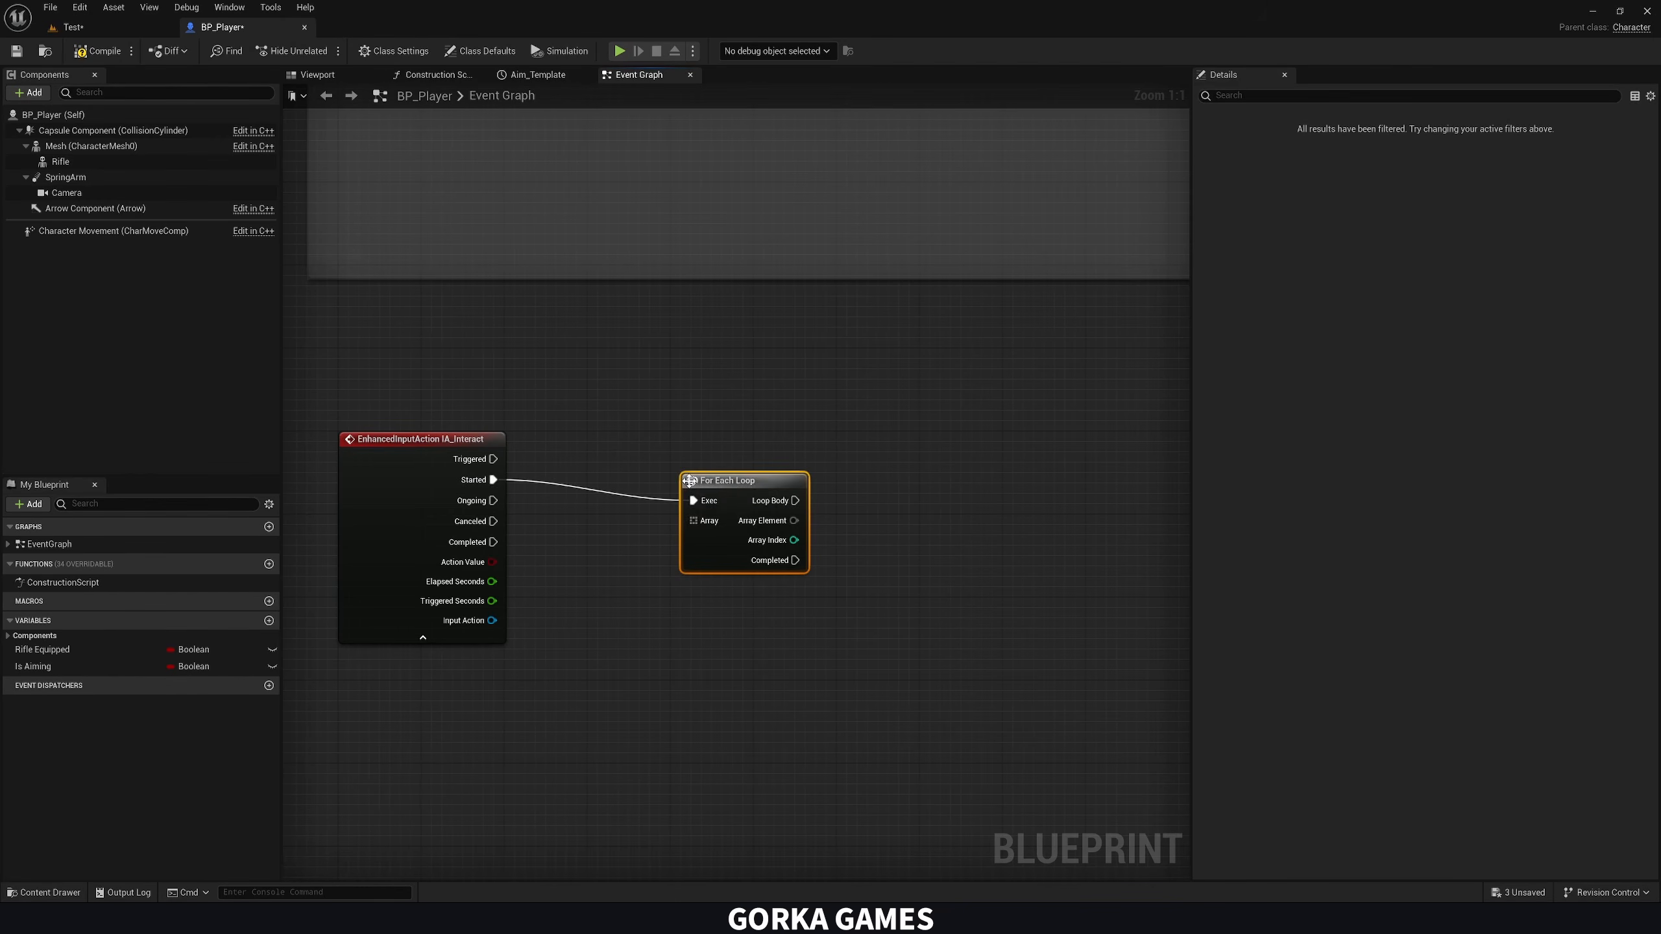
Feed the For Each Loop's Array from a new Get Overlapping Actors node targeting self, and arrange the nodes neatly
left_click_drag(723, 485, 607, 587)
type("get over")
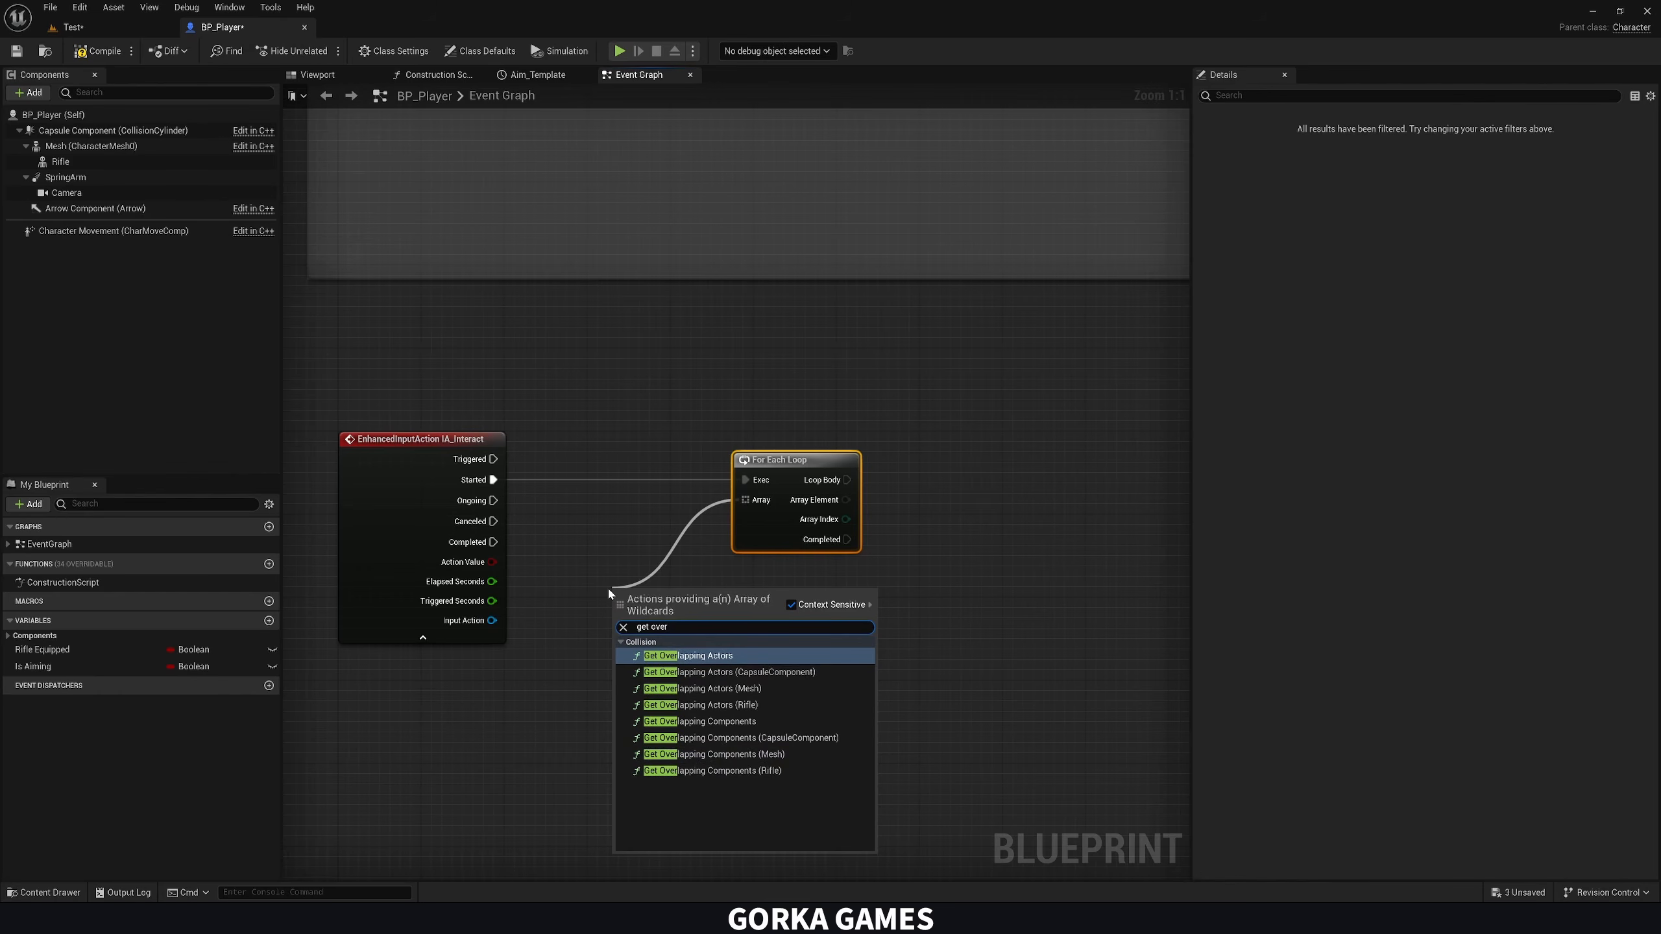
key("Return")
left_click_drag(693, 585, 638, 550)
left_click_drag(811, 467, 895, 471)
right_click_drag(877, 579, 850, 523)
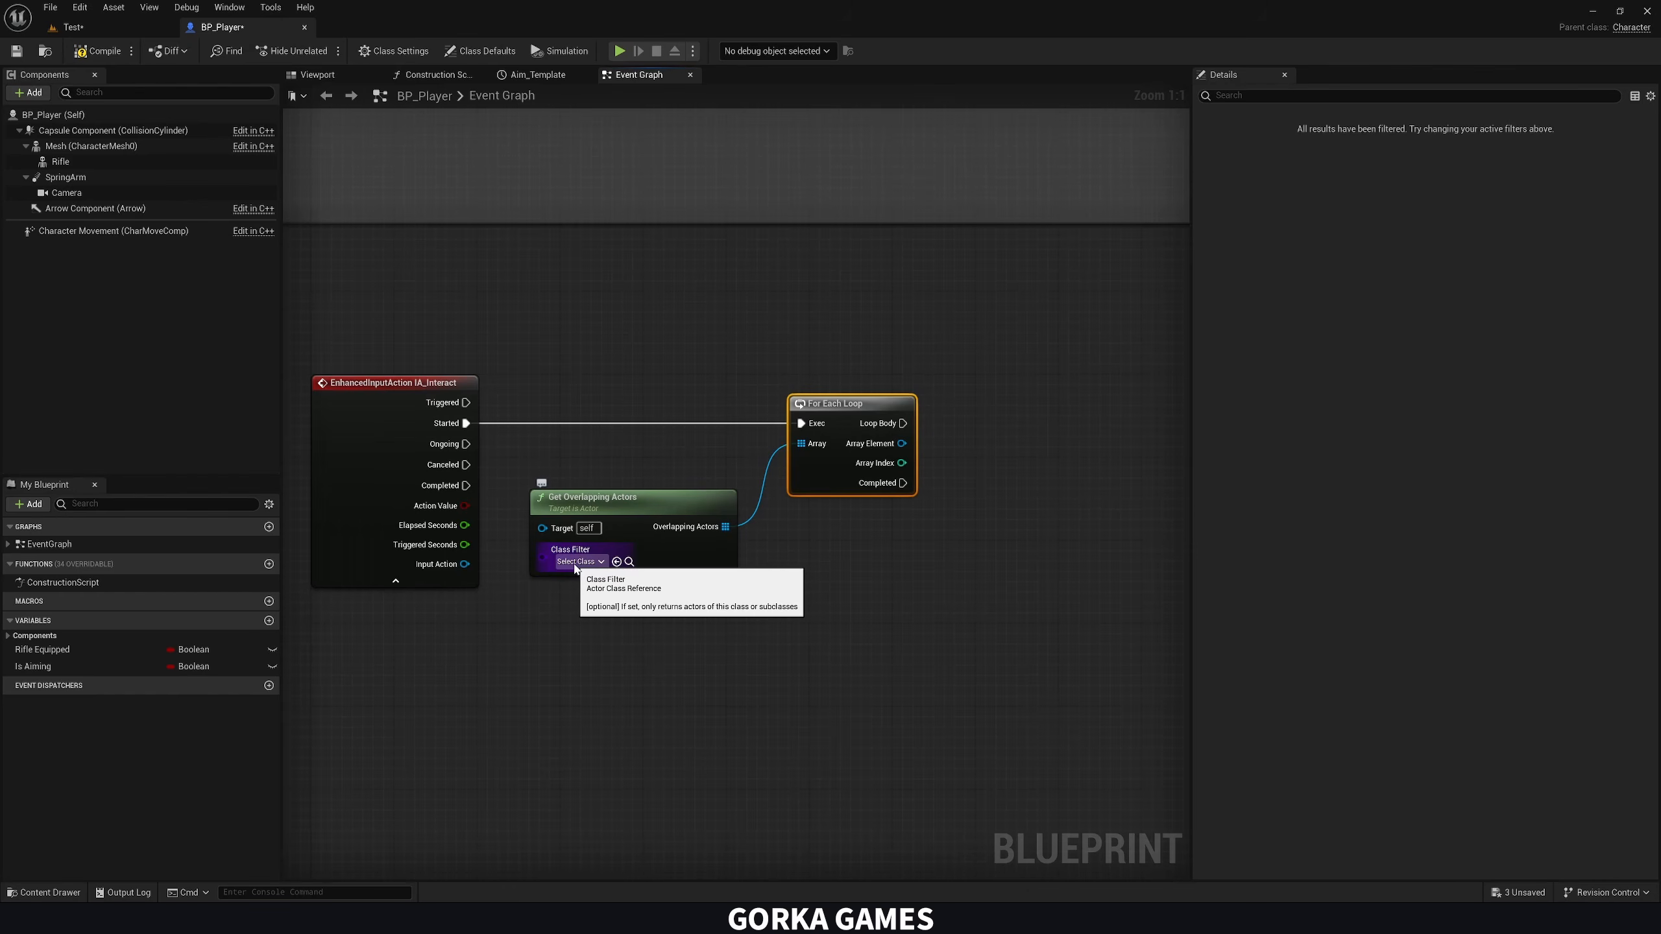
right_click_drag(667, 596, 570, 597)
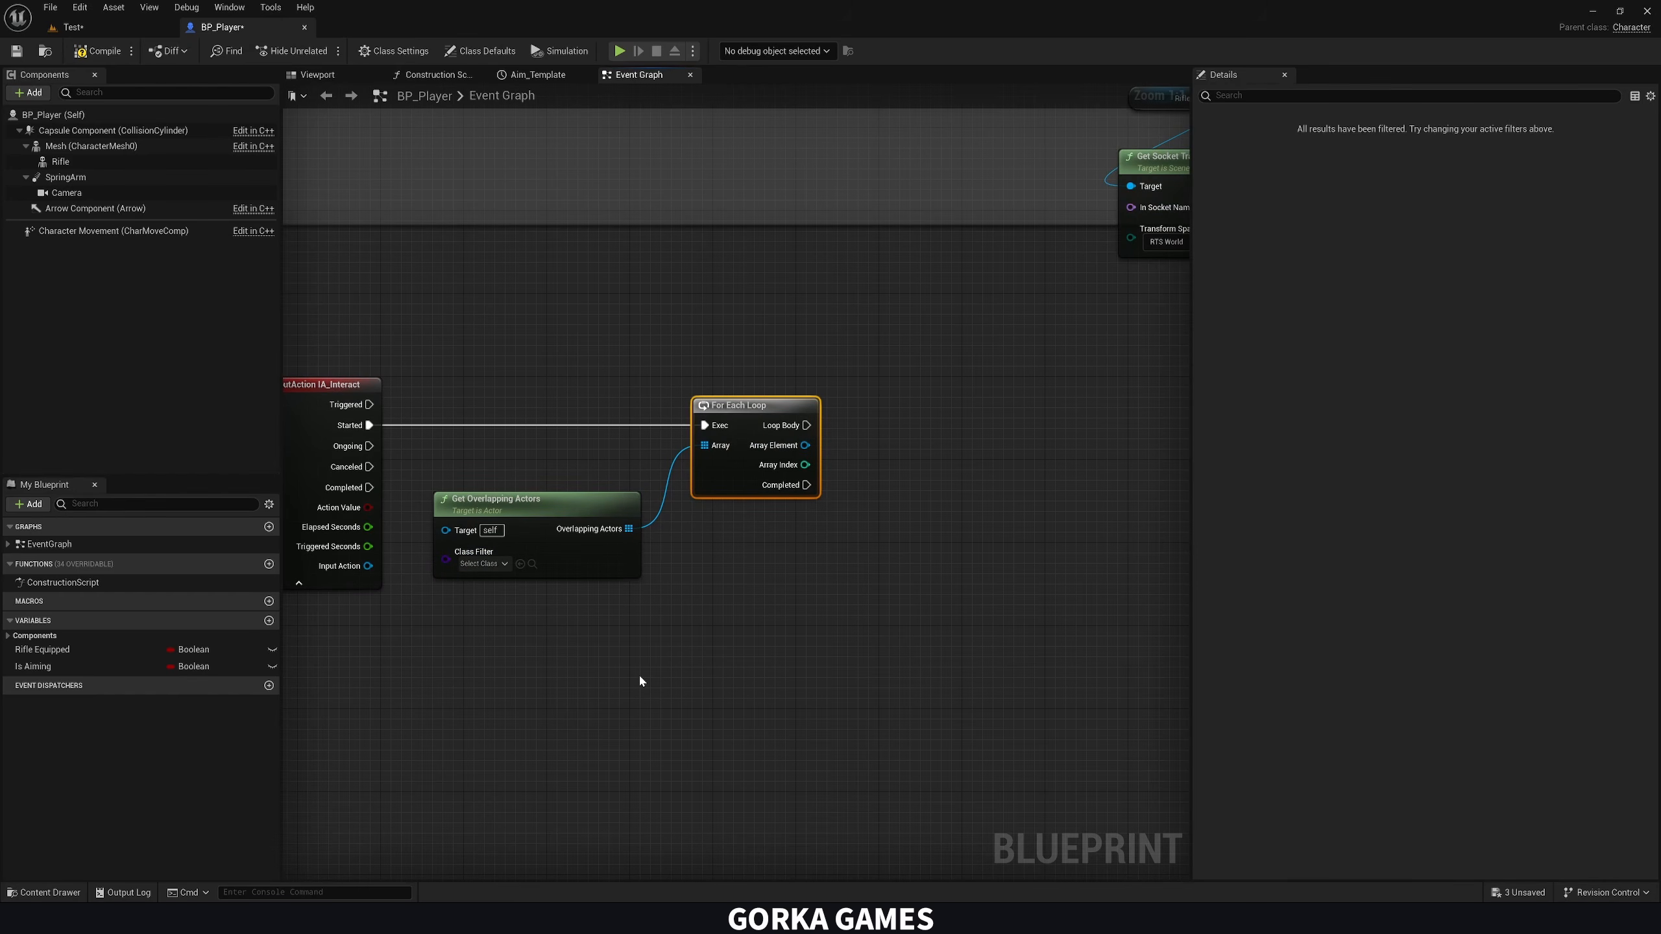
Play the Test level and walk the character up to the car's front door, then stop the session
left_click(73, 26)
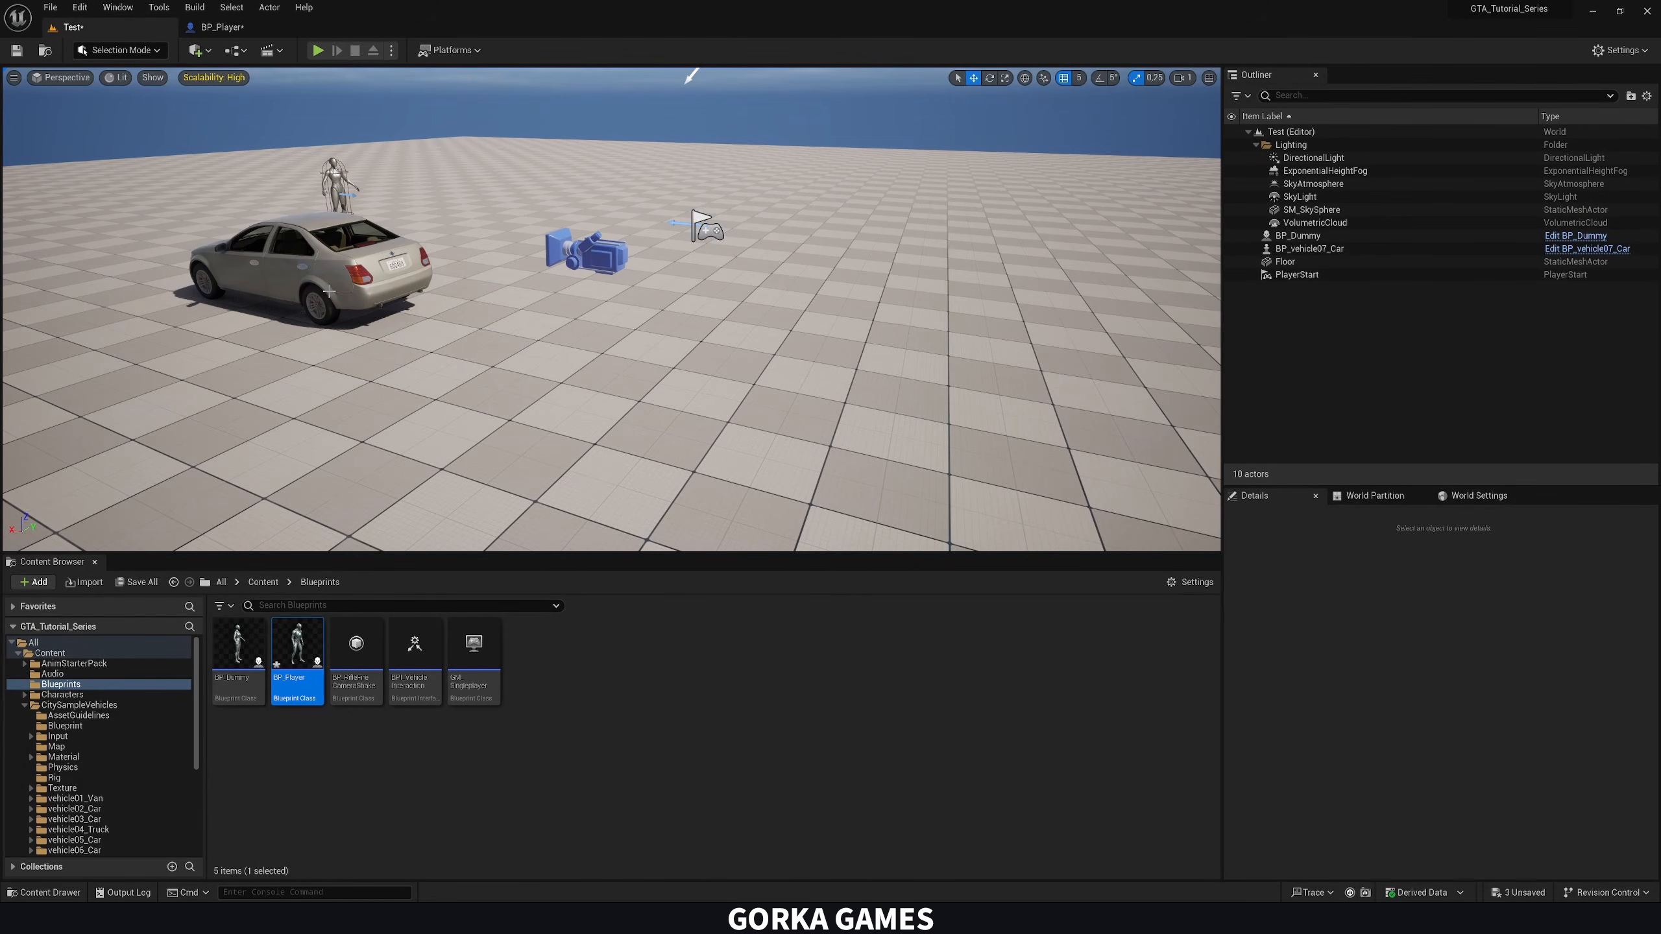
right_click_drag(611, 310, 571, 382)
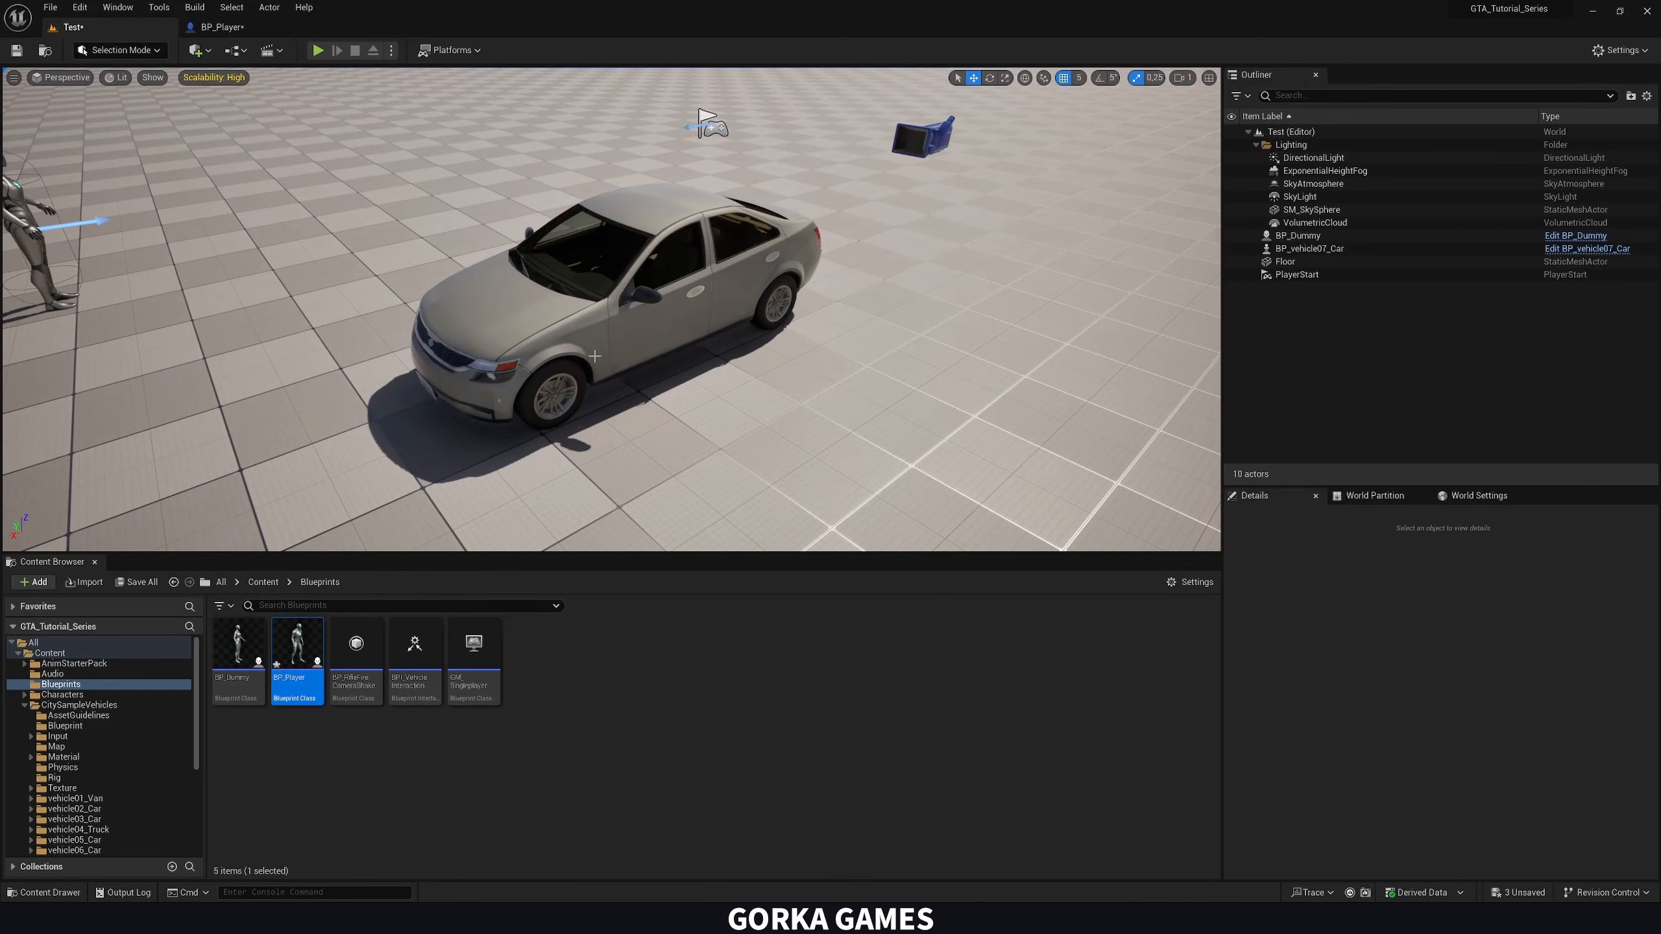
left_click(318, 50)
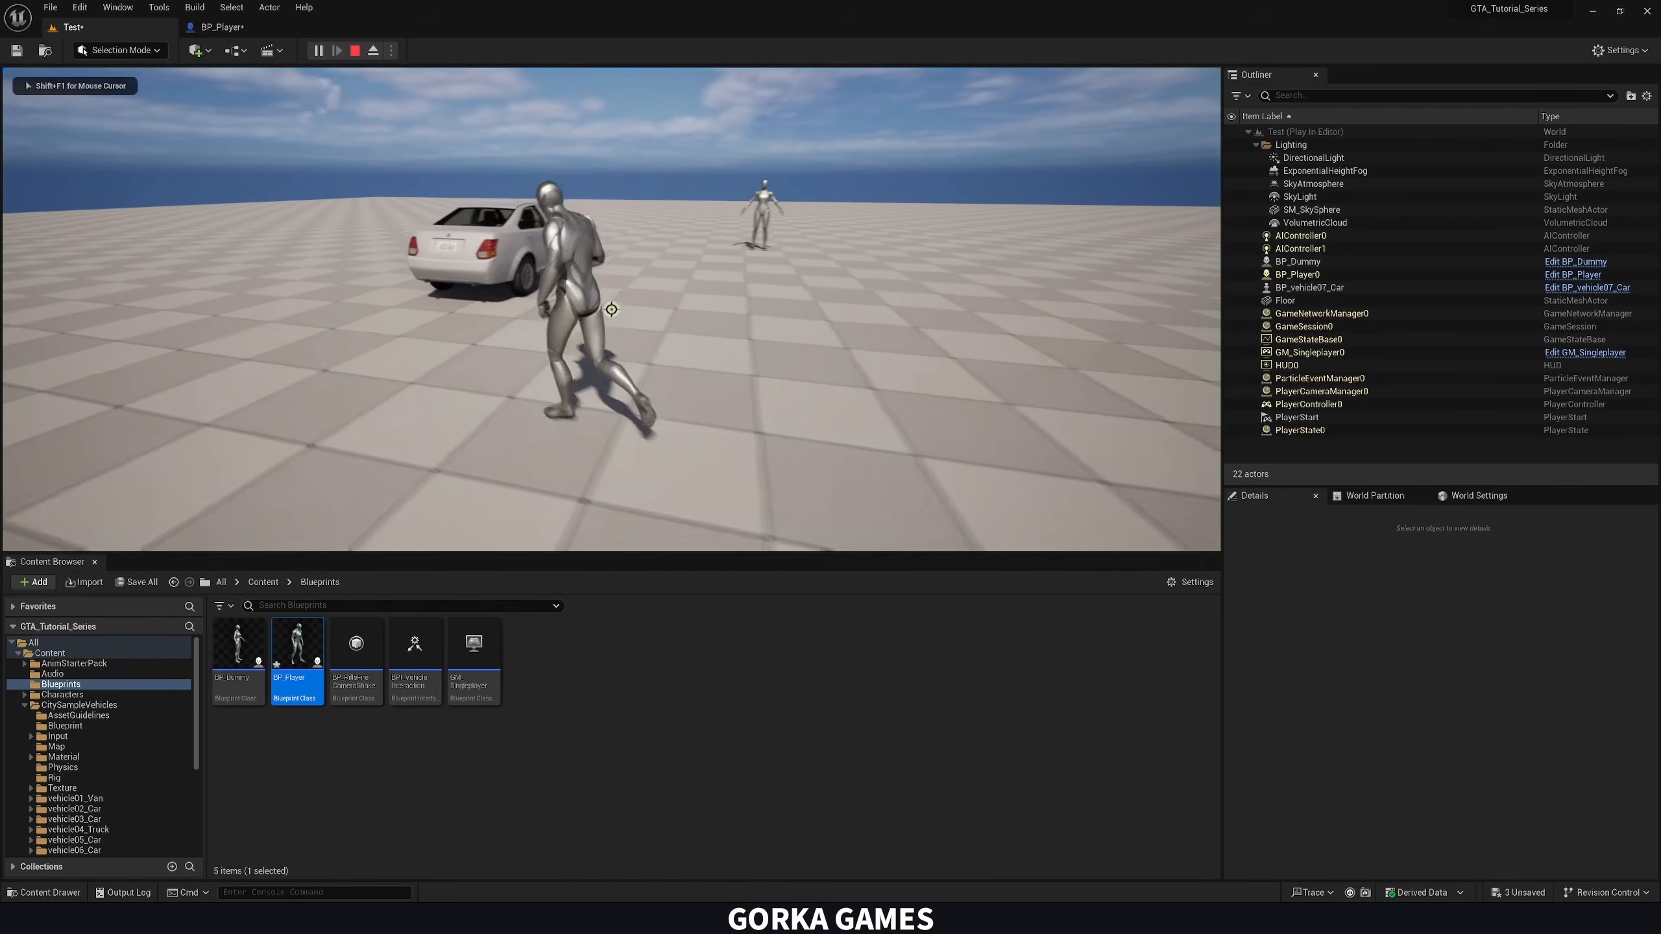
key("a")
key("w")
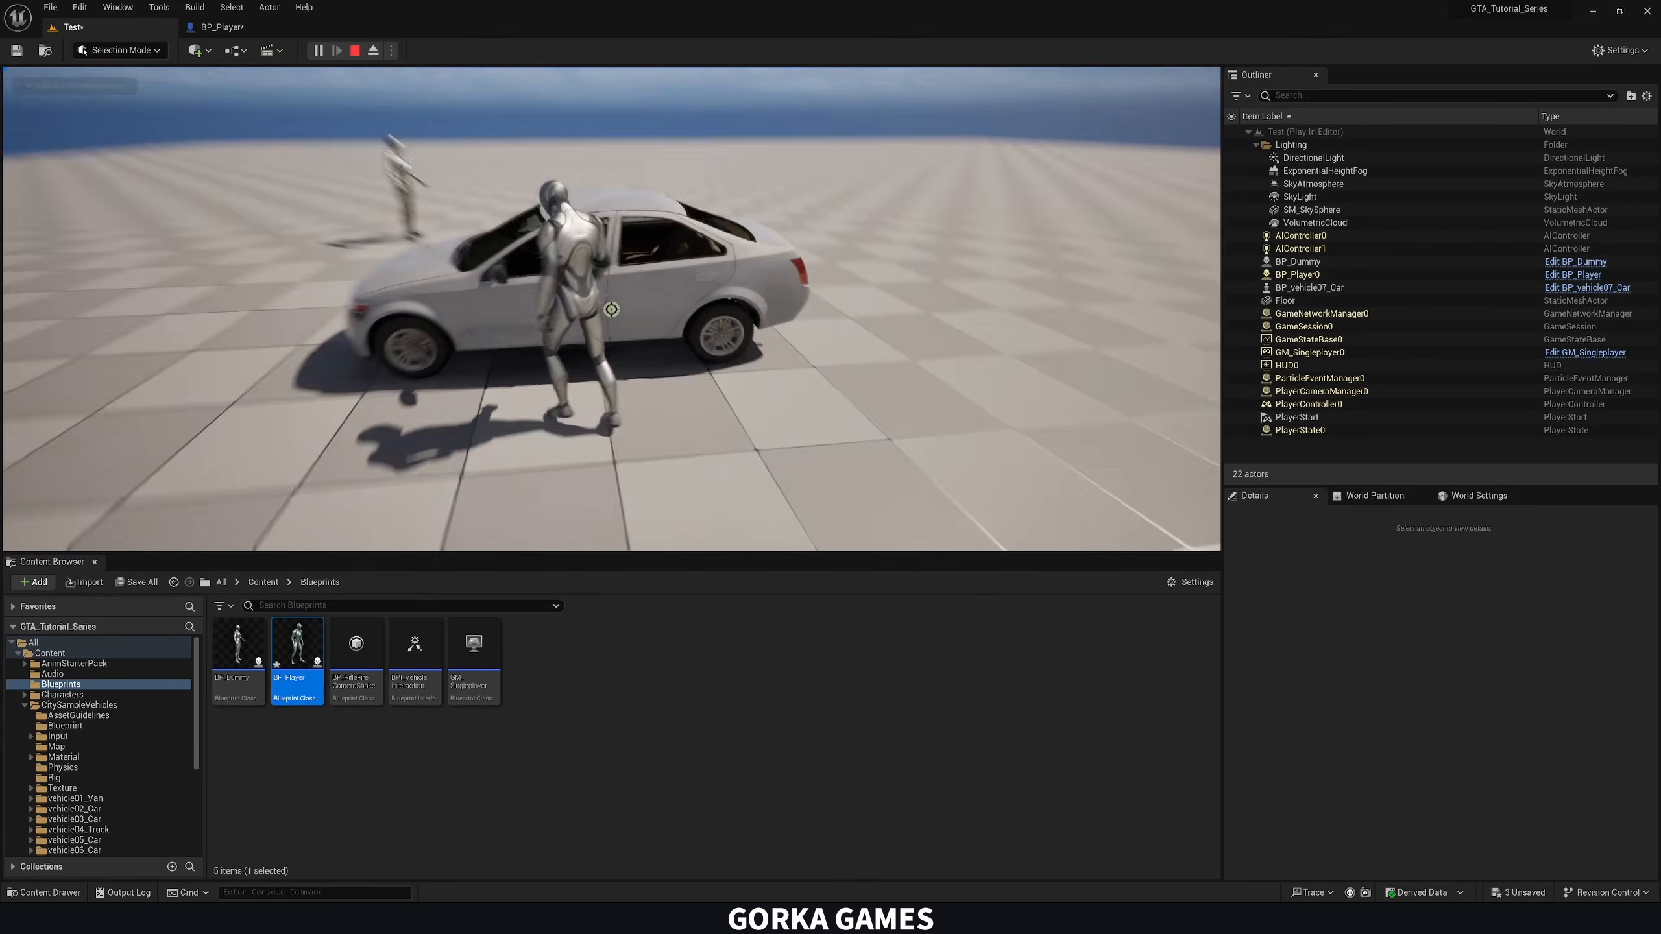
key("Escape")
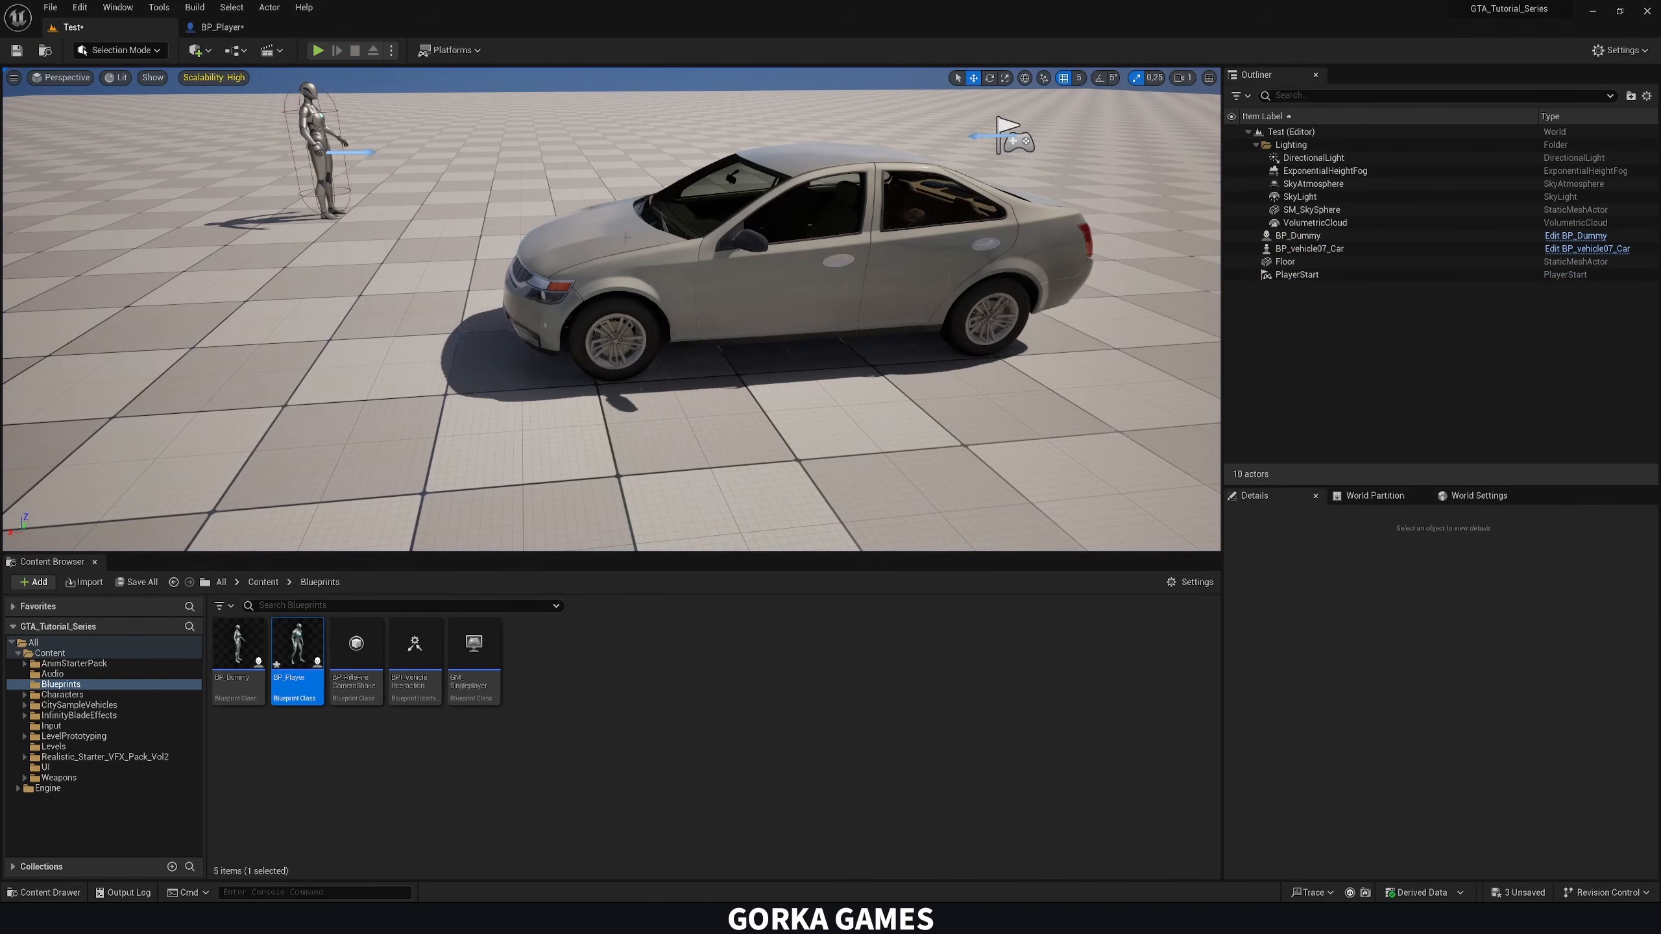
Open the BP_vehicle07_Car blueprint from the level and show the driver's side of the car in its 3D viewport
left_click(600, 295)
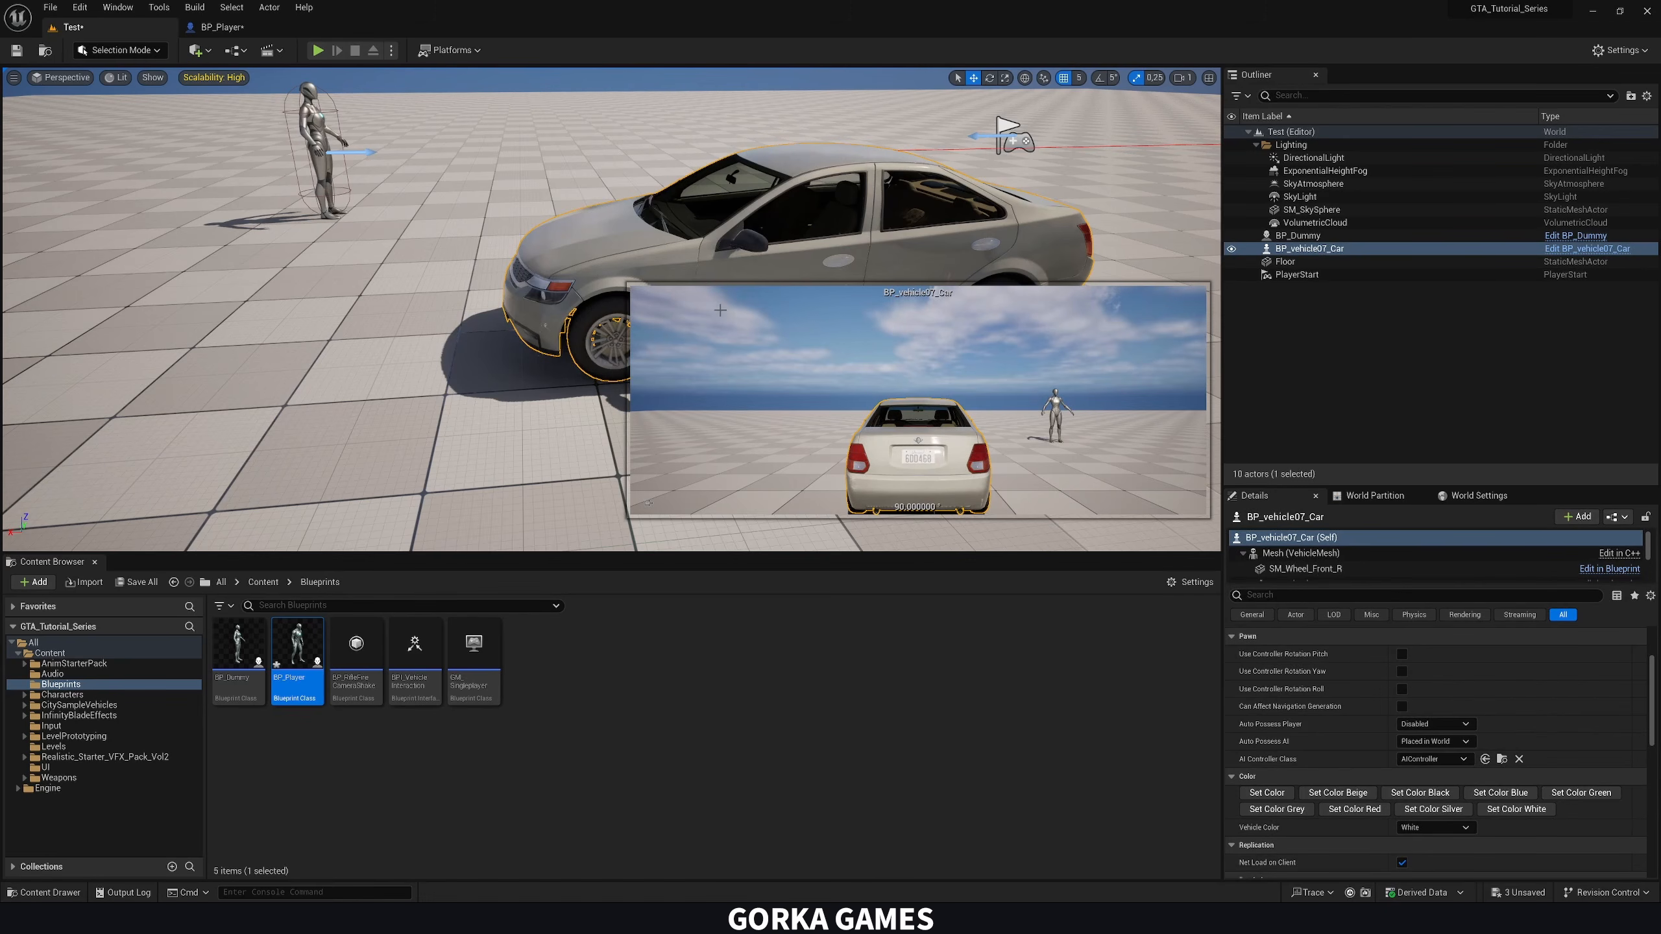
double_click(657, 248)
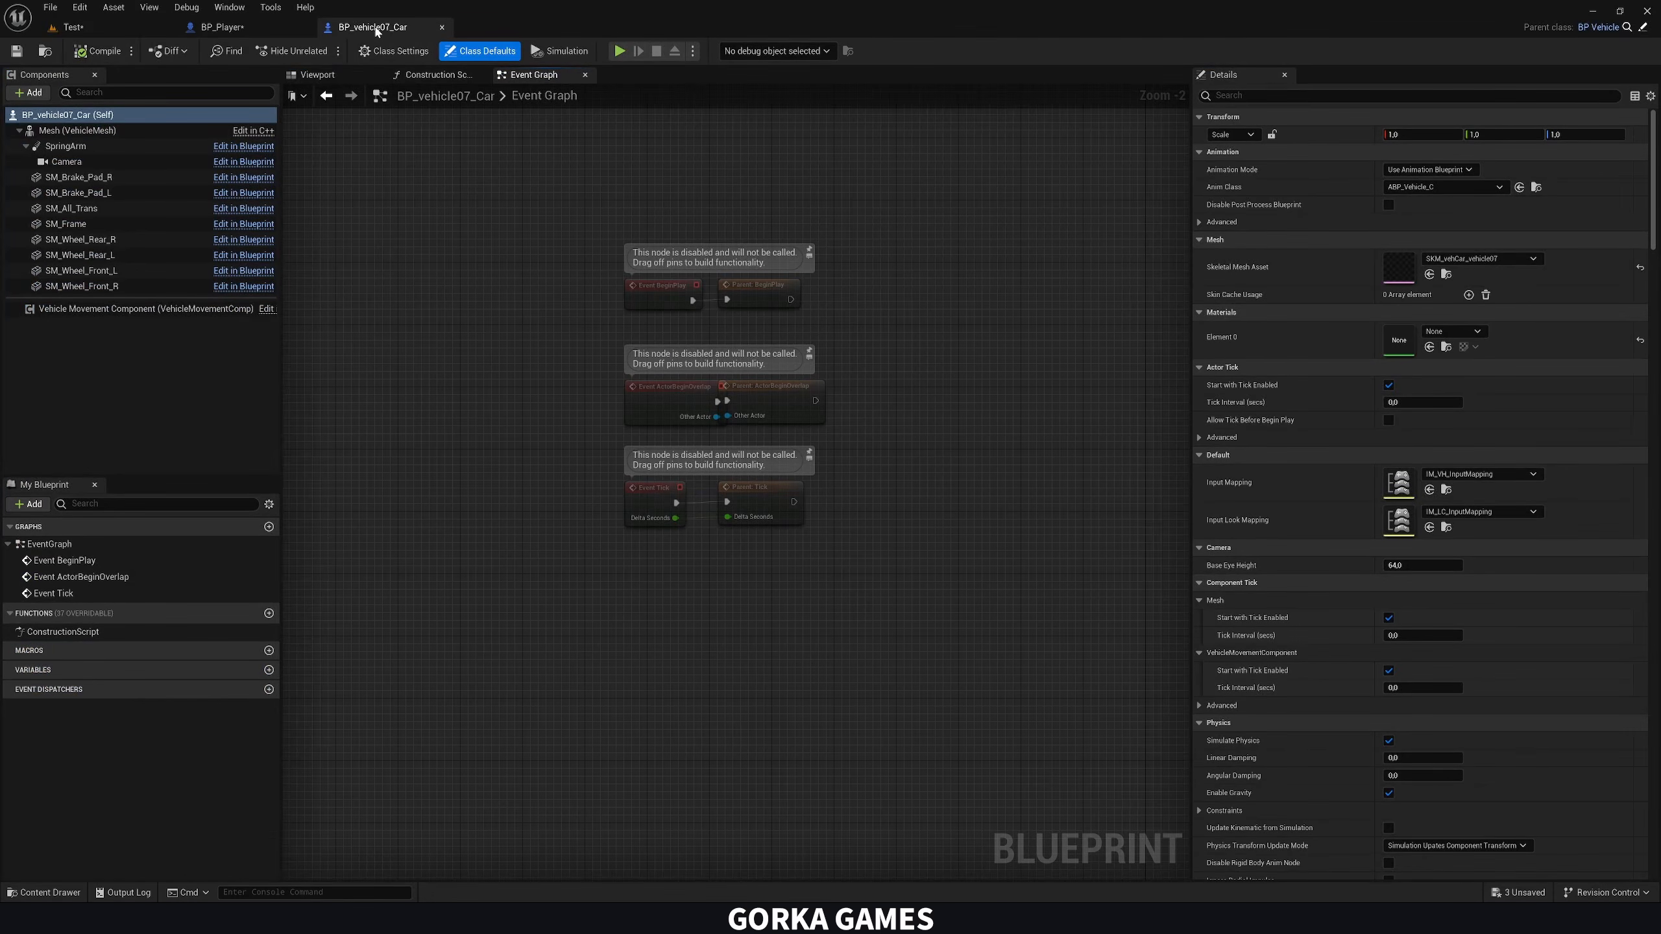
left_click(318, 74)
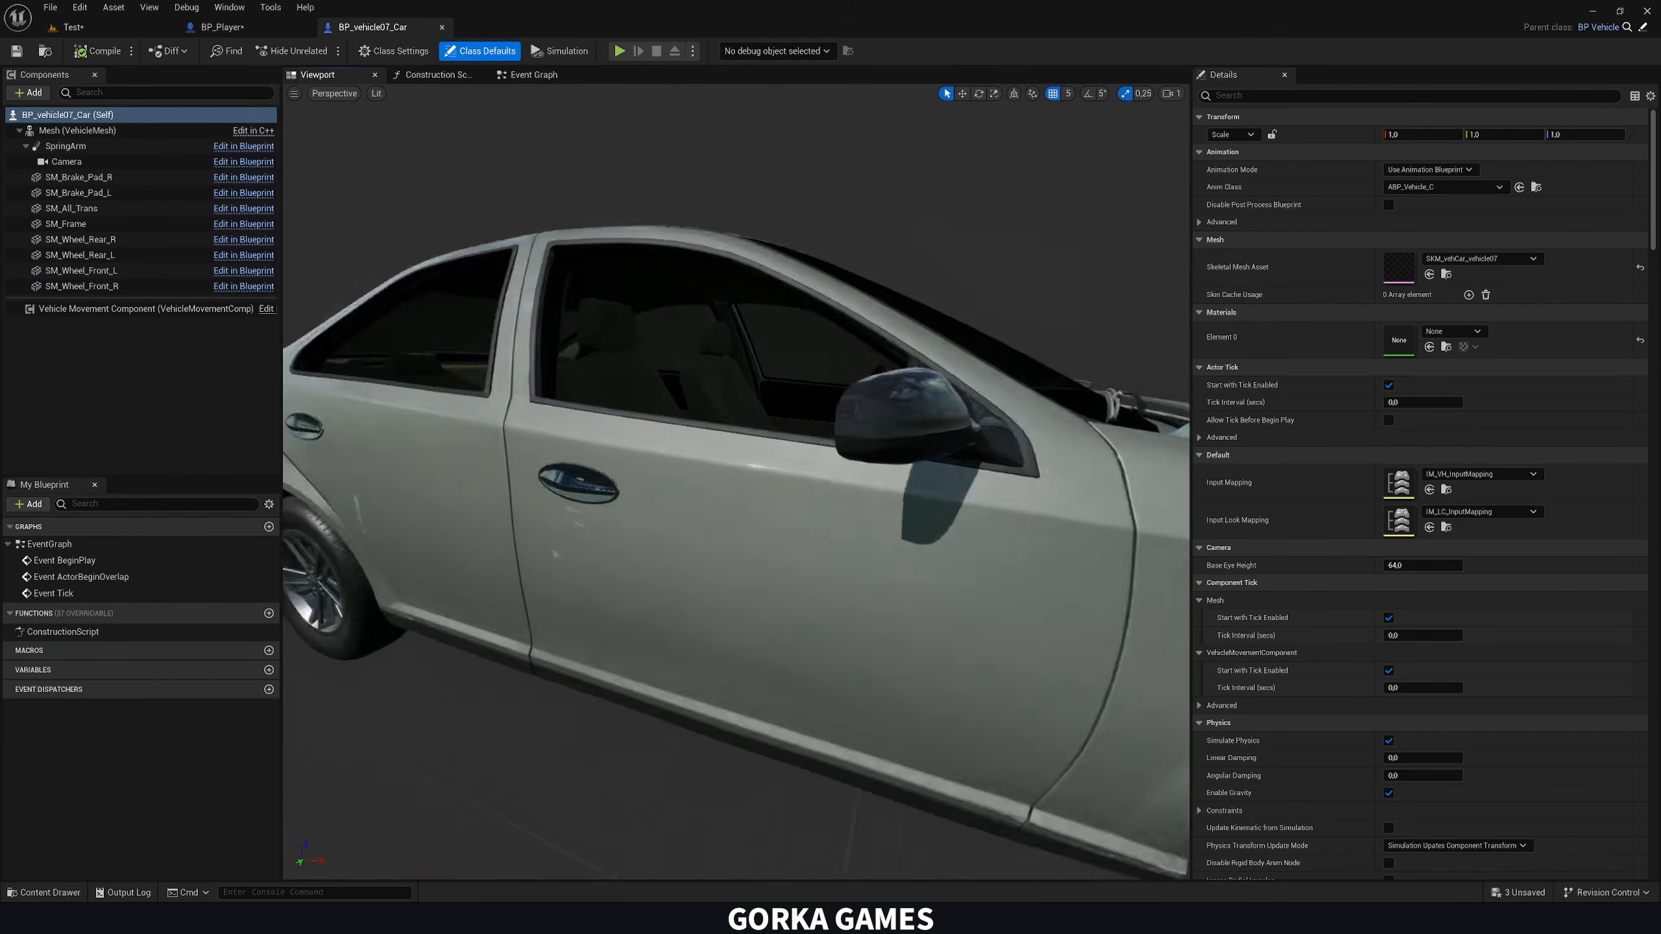
right_click_drag(736, 481, 523, 432)
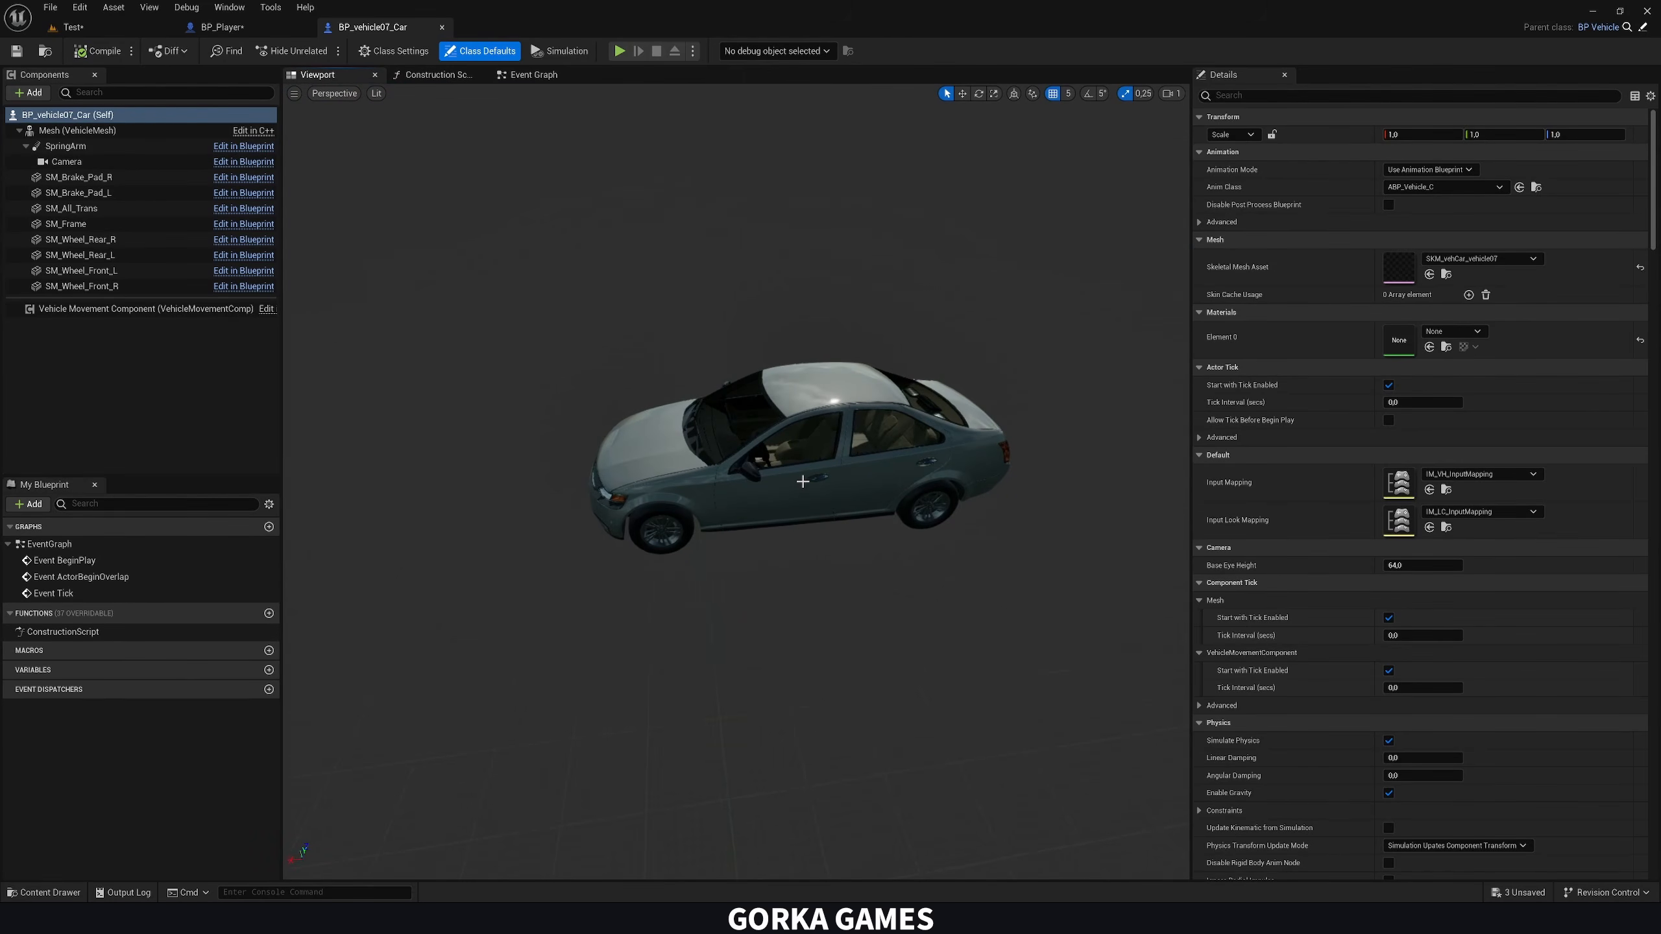
right_click_drag(750, 522, 889, 511)
right_click_drag(660, 579, 699, 523)
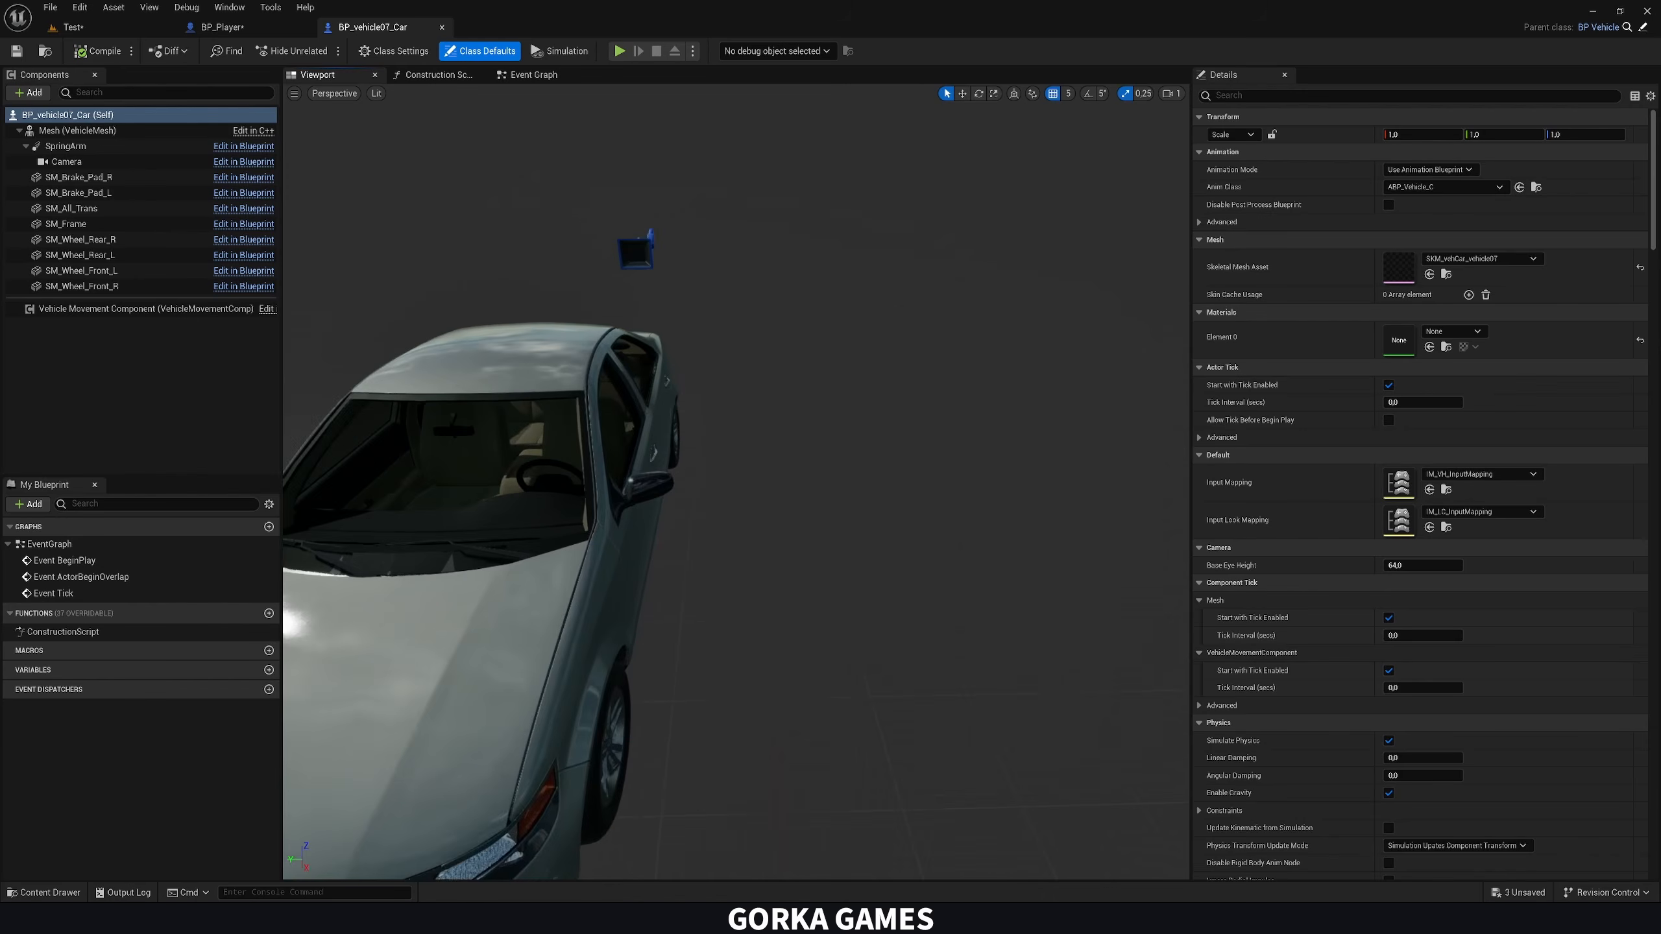
mouse_move(701, 411)
right_mouse_down()
mouse_move(634, 415)
mouse_move(654, 435)
mouse_move(701, 411)
right_mouse_up()
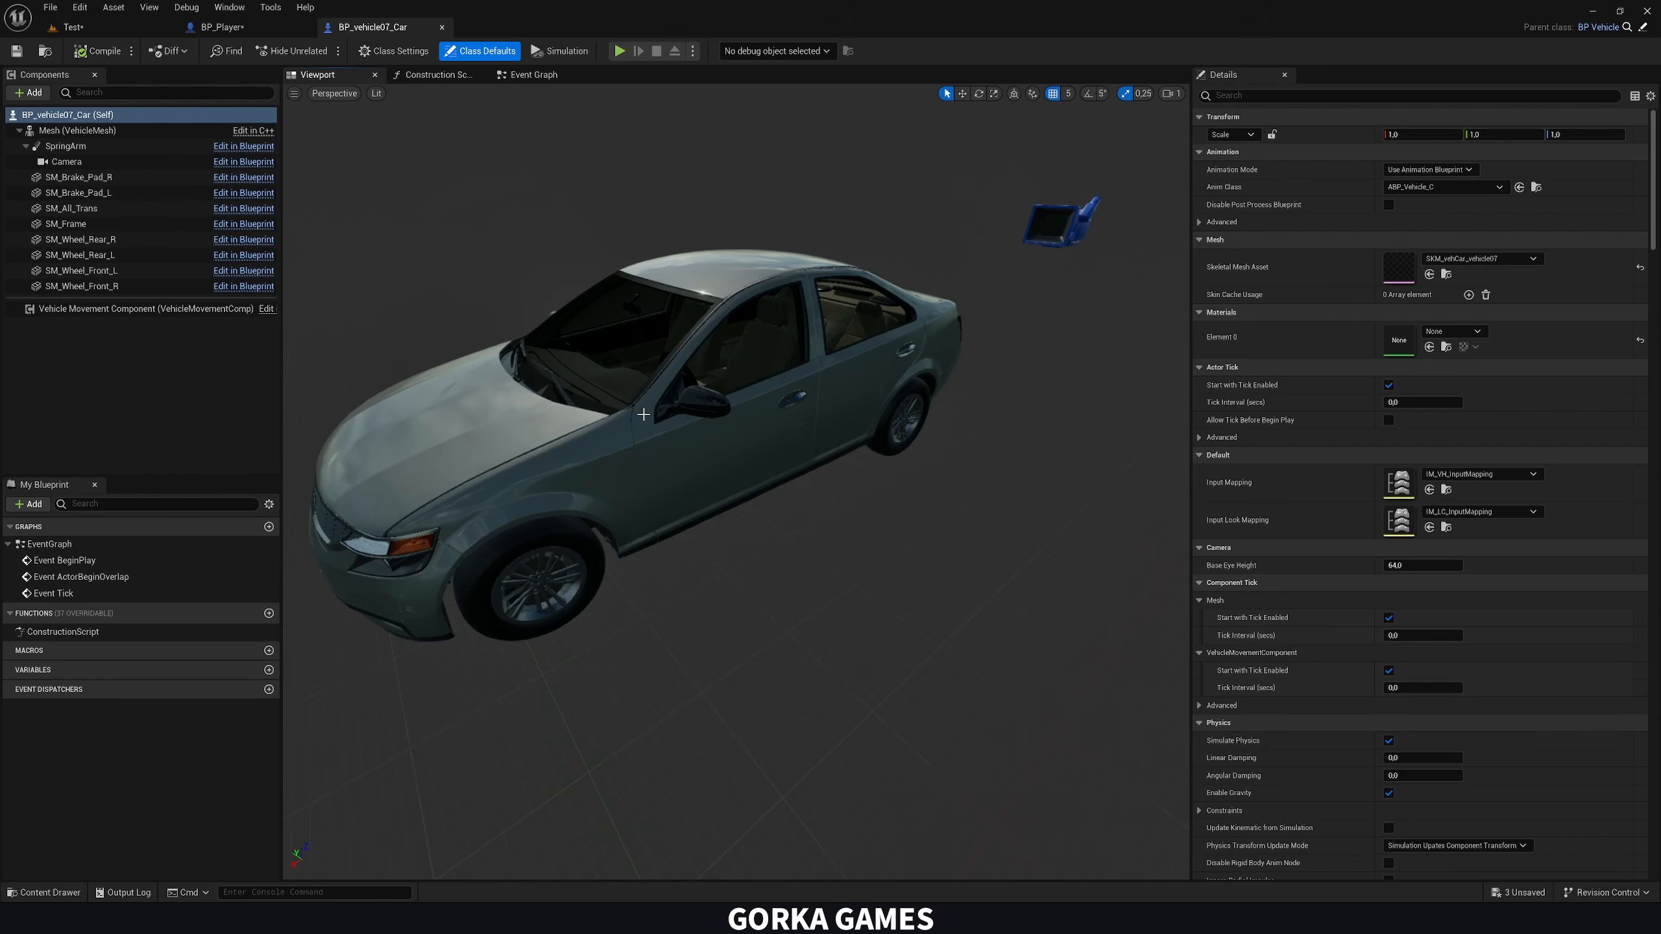
Add a Sphere Collision component named Drive Trigger to the BP_vehicle07_Car blueprint
left_click(240, 29)
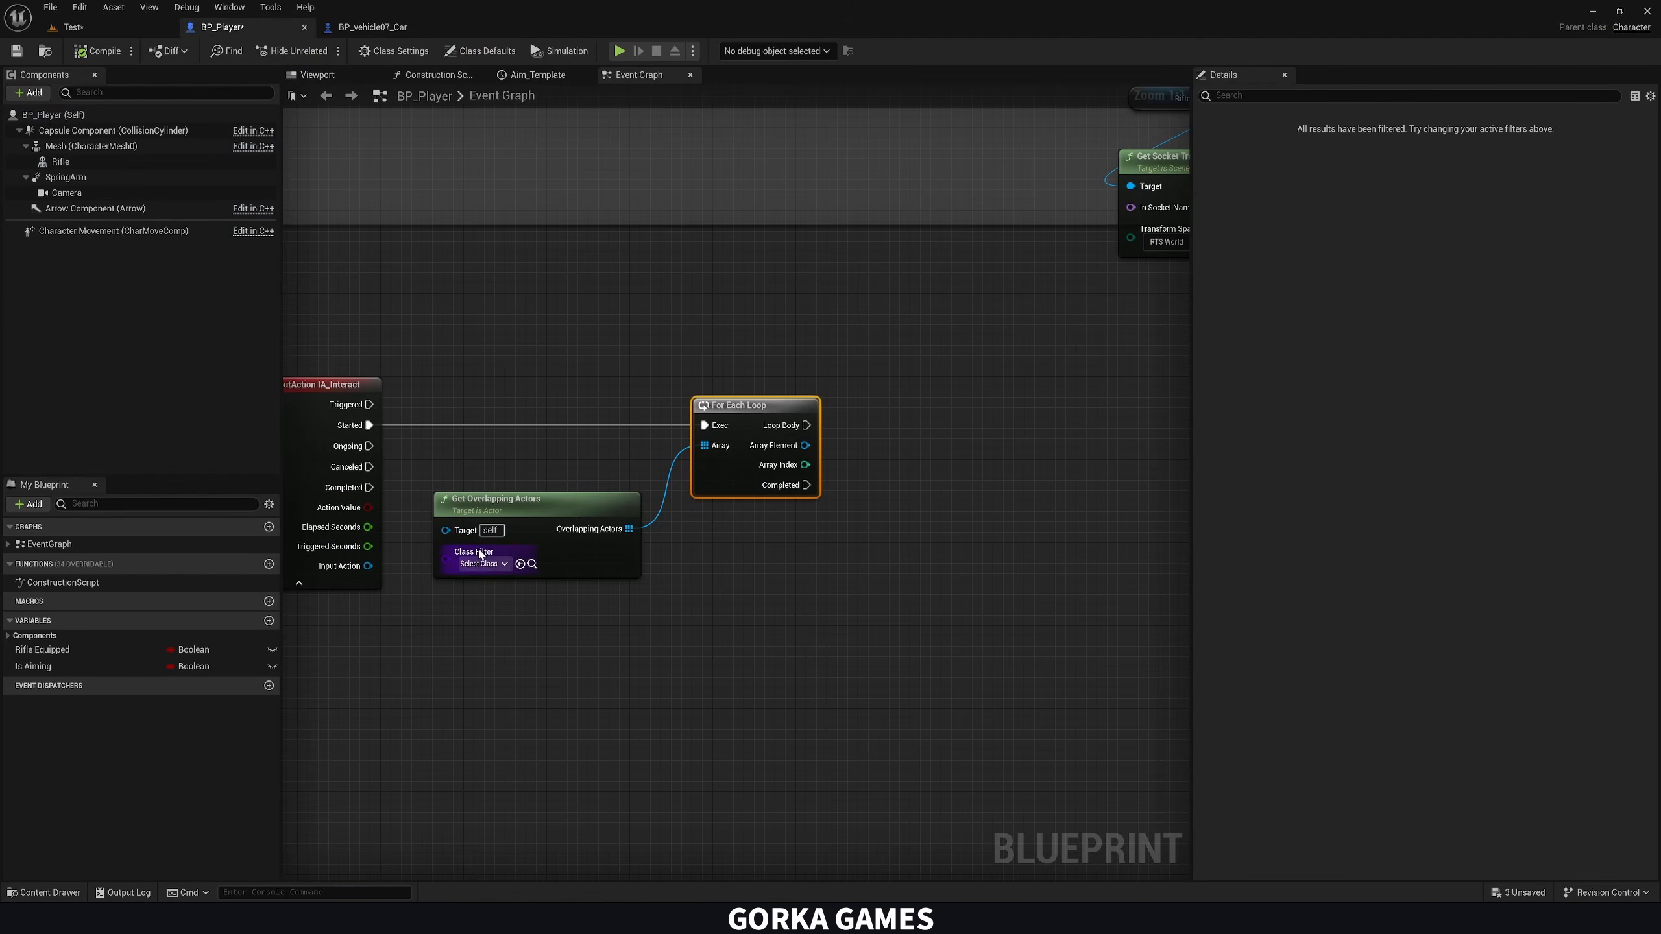
left_click(372, 27)
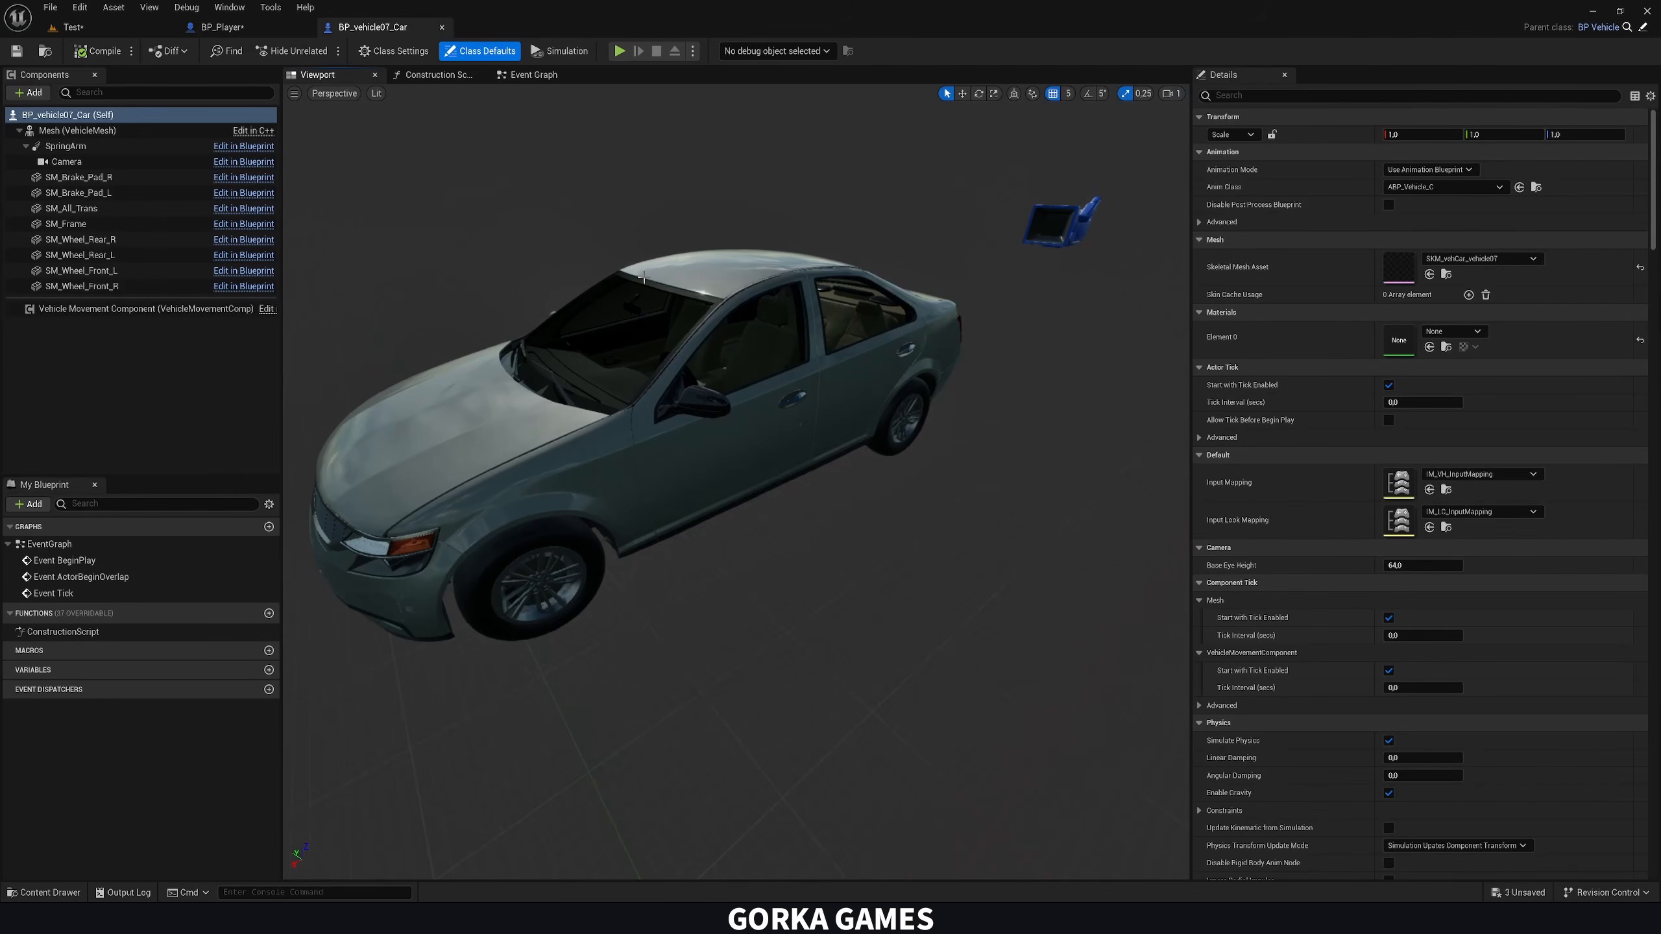
left_click(92, 115)
left_click(30, 93)
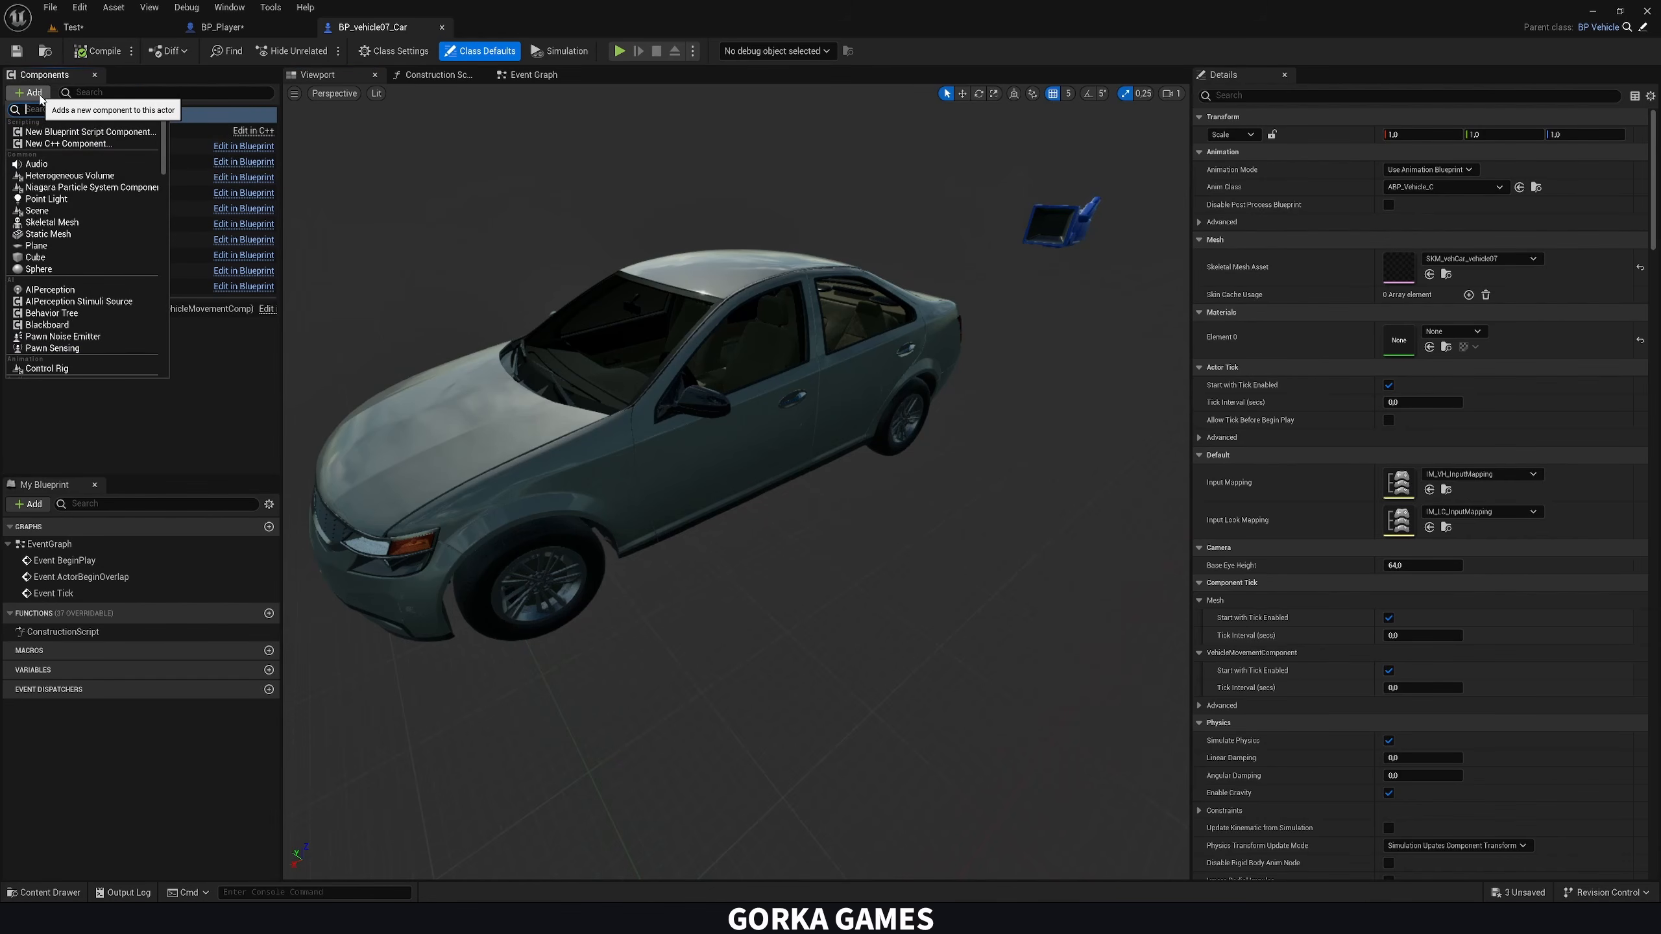
type("coll")
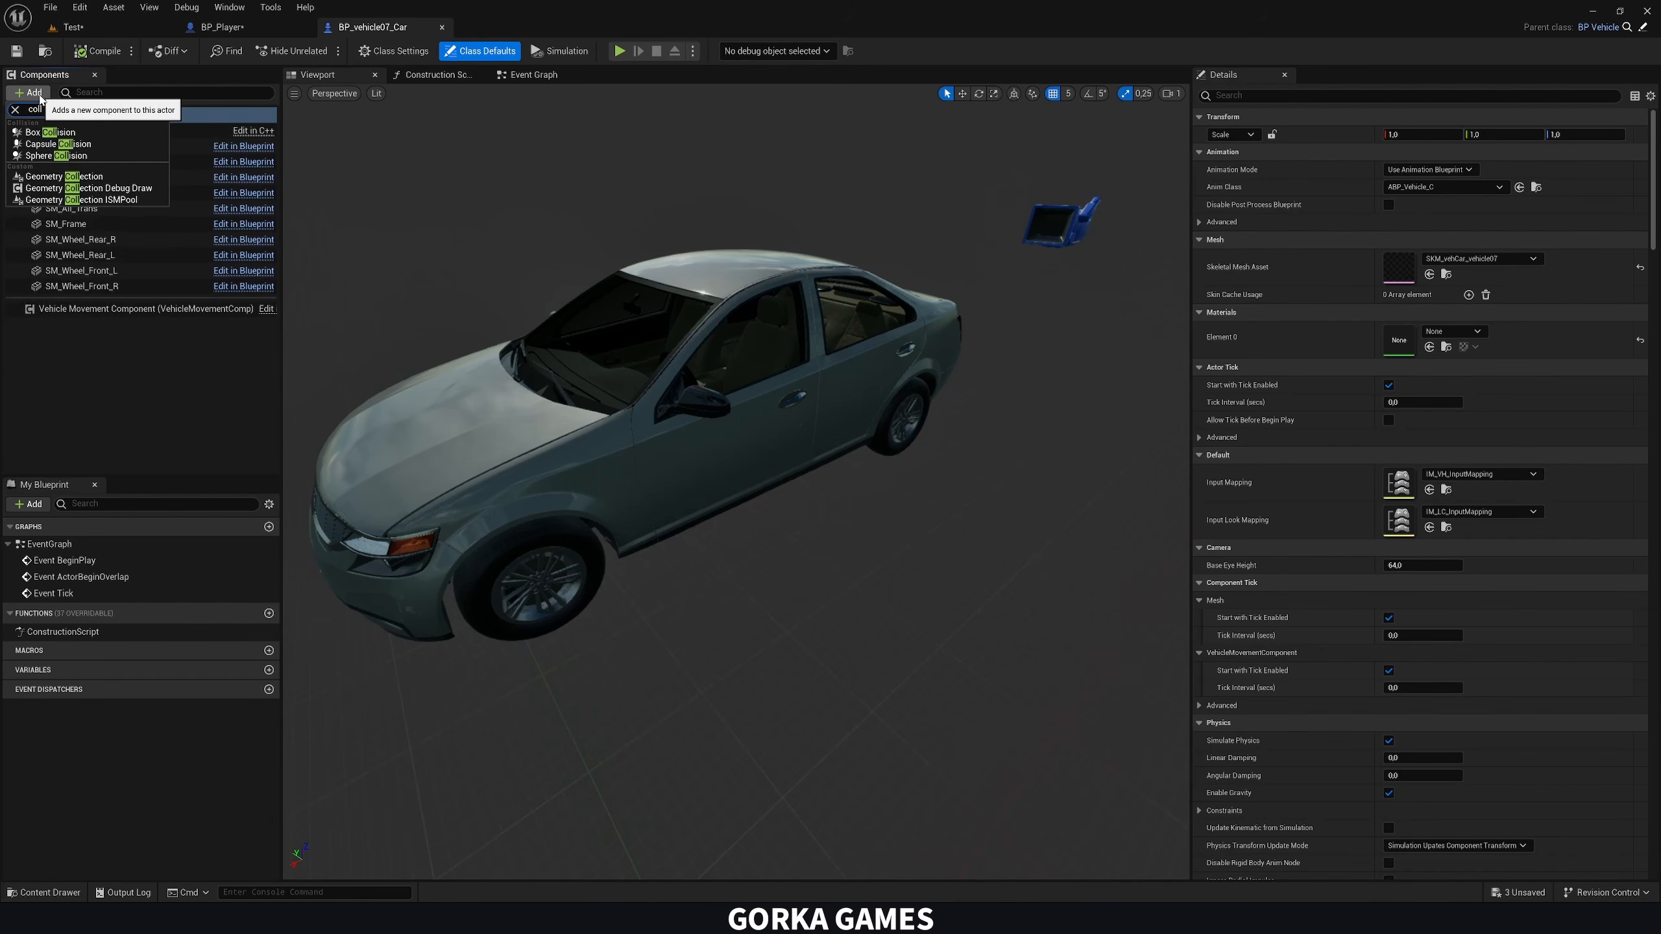
left_click(57, 156)
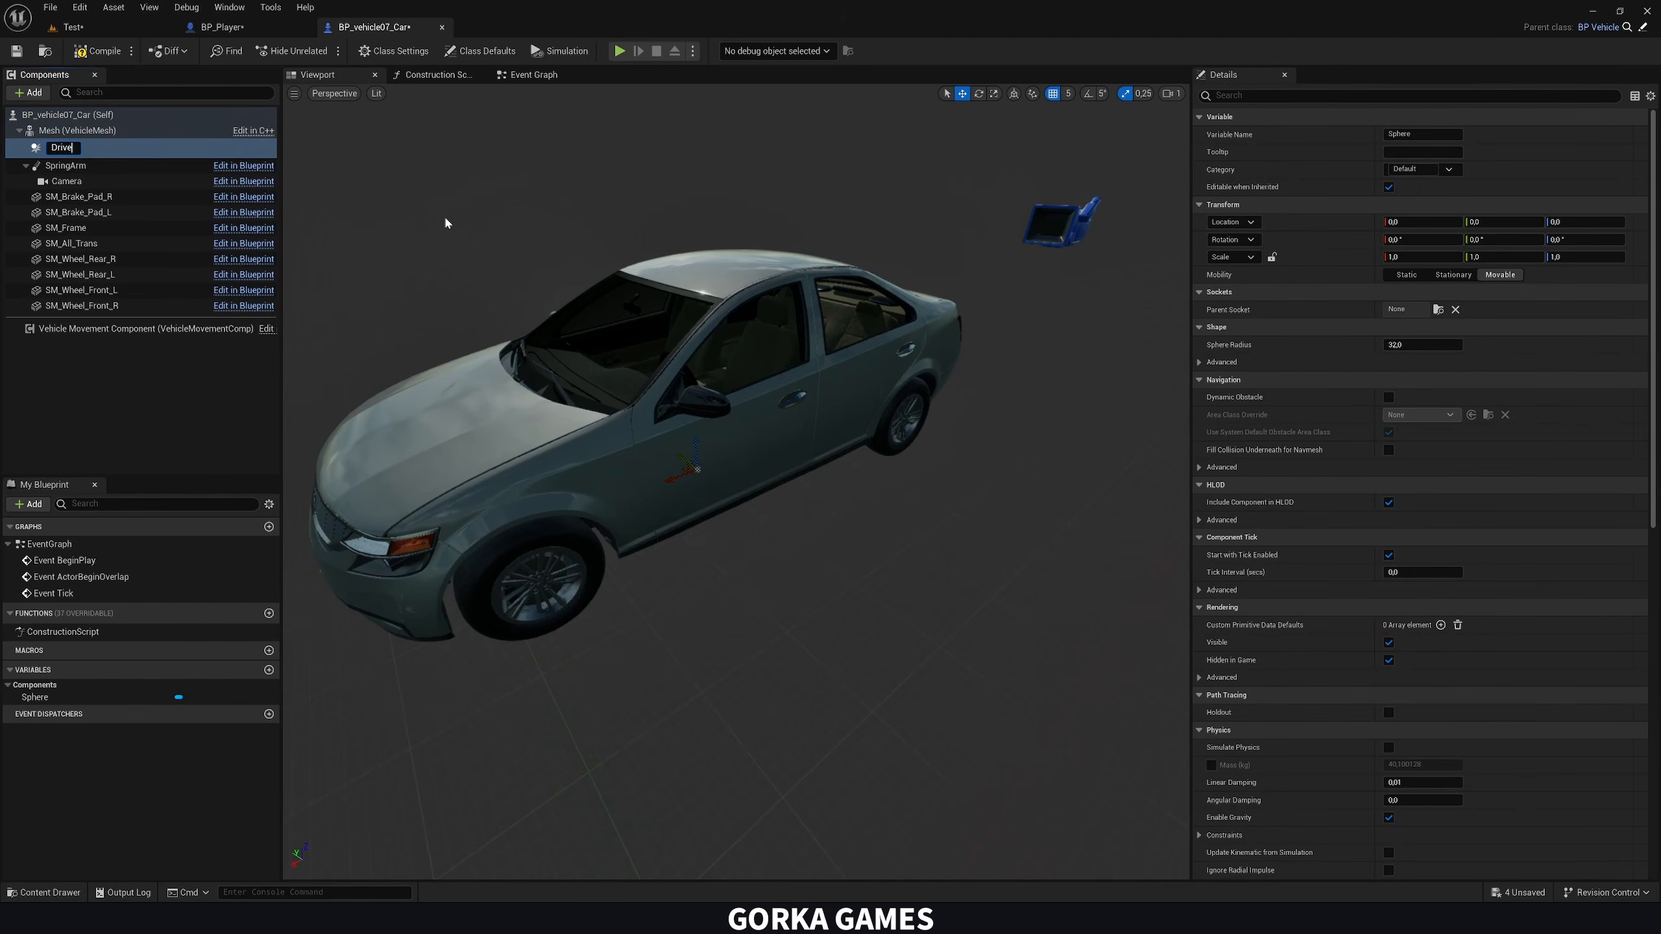
type("Drive Trigger")
key("Return")
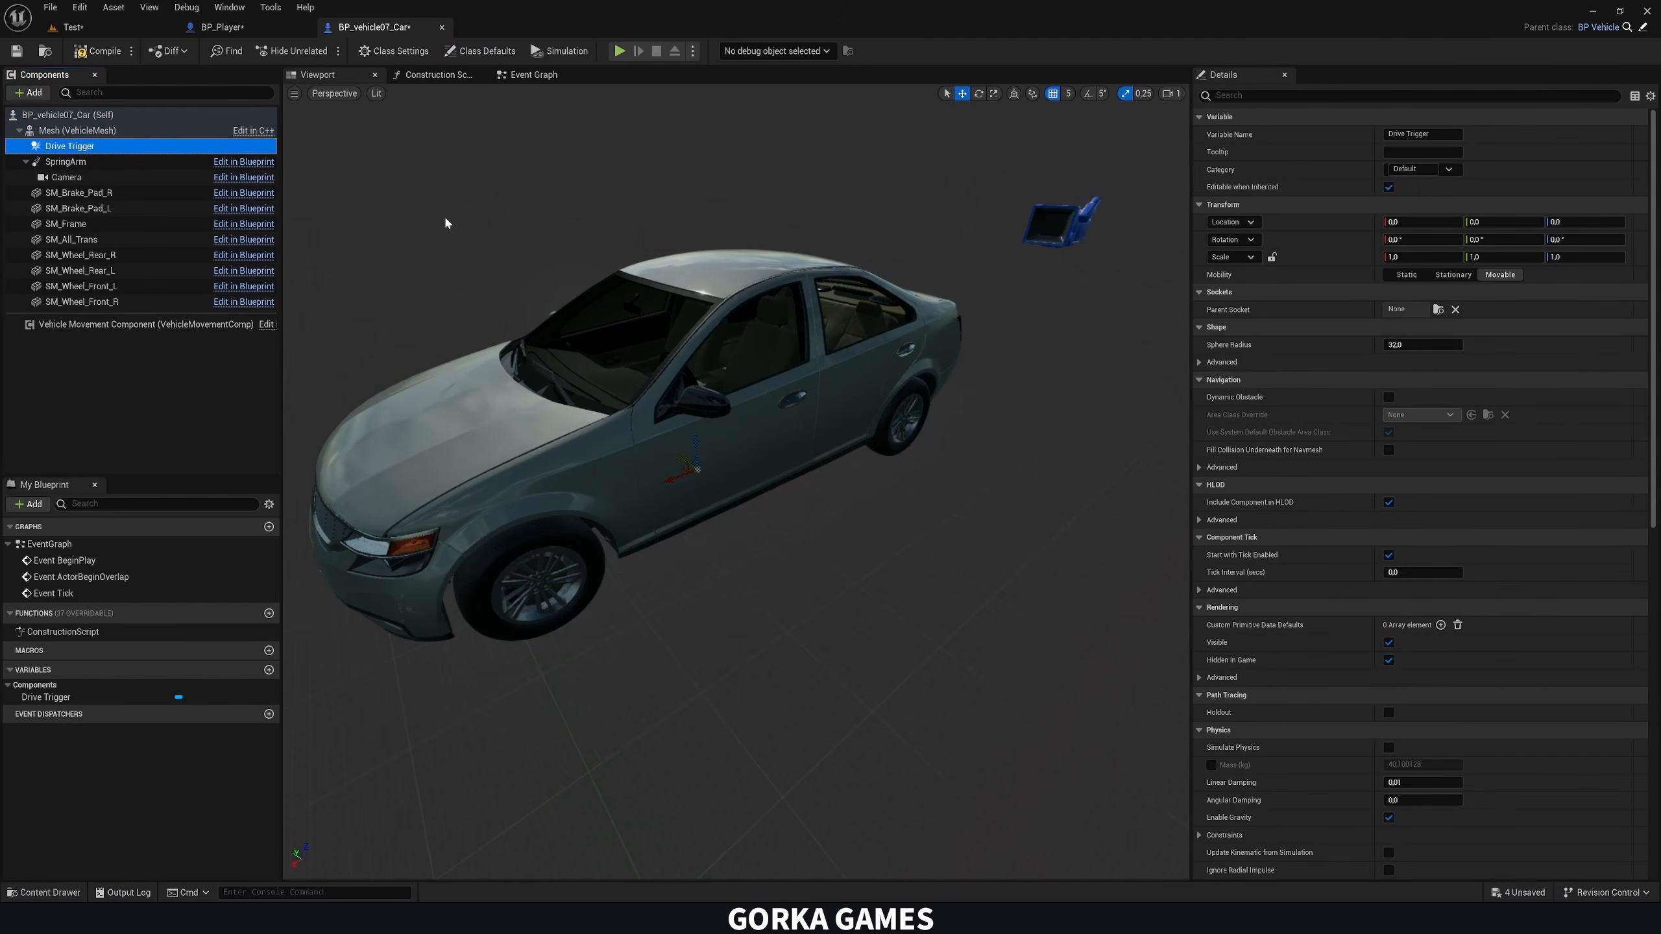
Place and enlarge the Drive Trigger sphere around the driver's front door, and compile the car blueprint
left_click_drag(682, 461, 831, 422)
left_click_drag(1422, 344, 1479, 344)
right_click_drag(739, 393, 634, 379)
left_click_drag(634, 379, 609, 379)
key("d")
right_click_drag(609, 379, 707, 408)
key("w")
key("a")
key("s")
scroll(1274, 488, "down", 8)
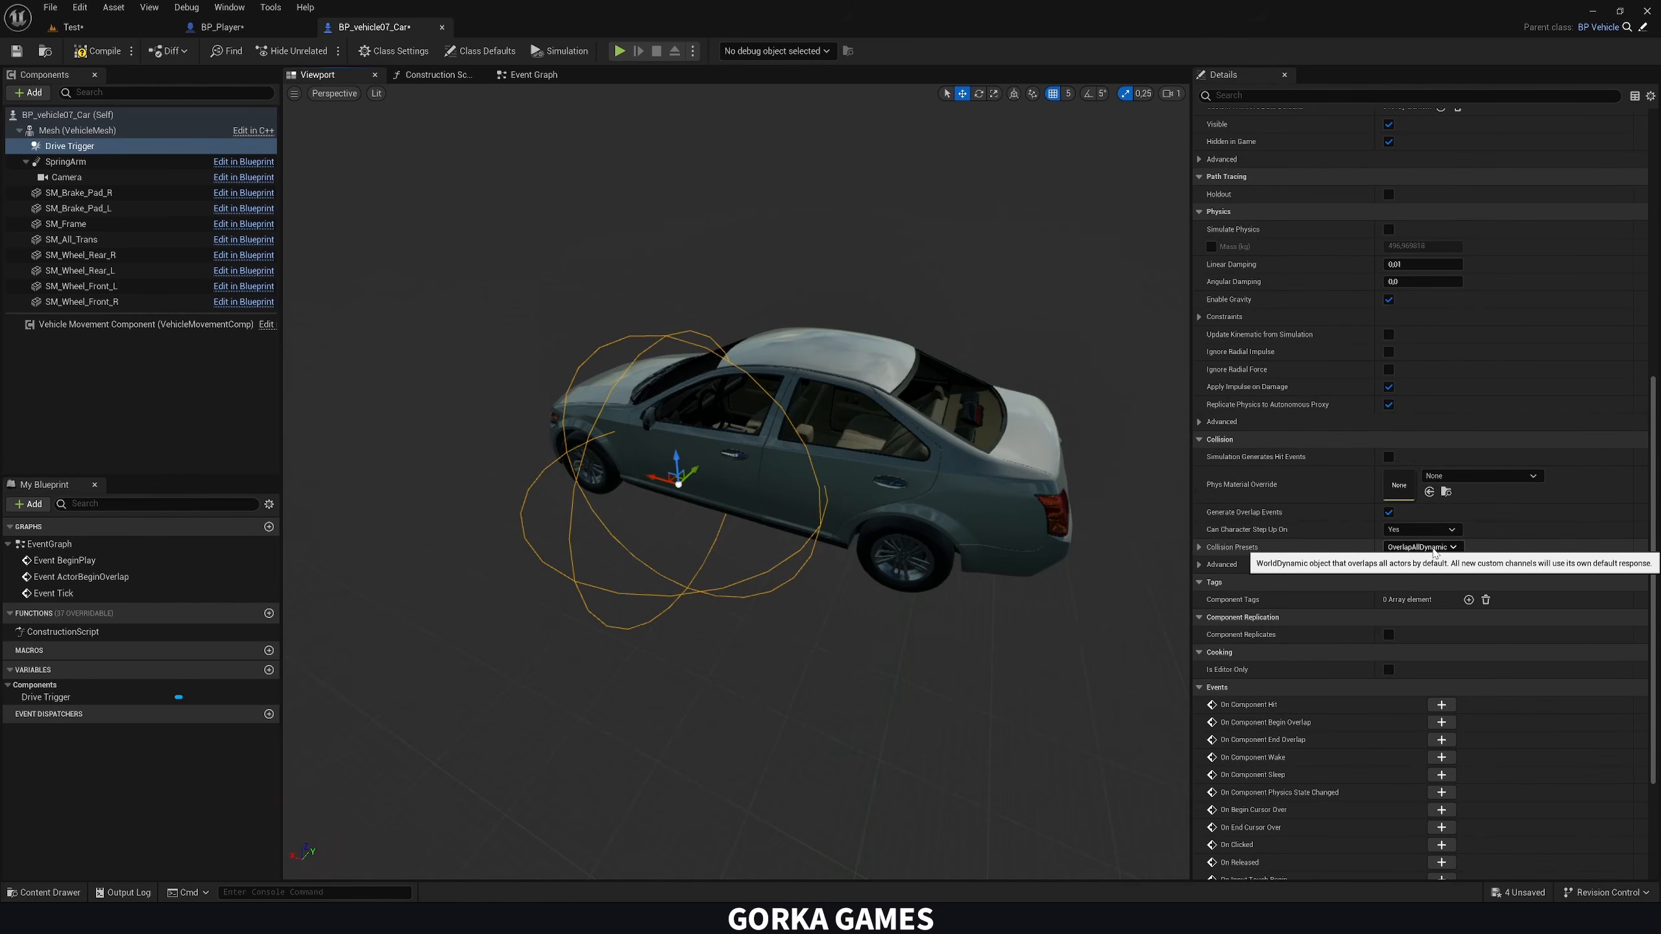
left_click(98, 51)
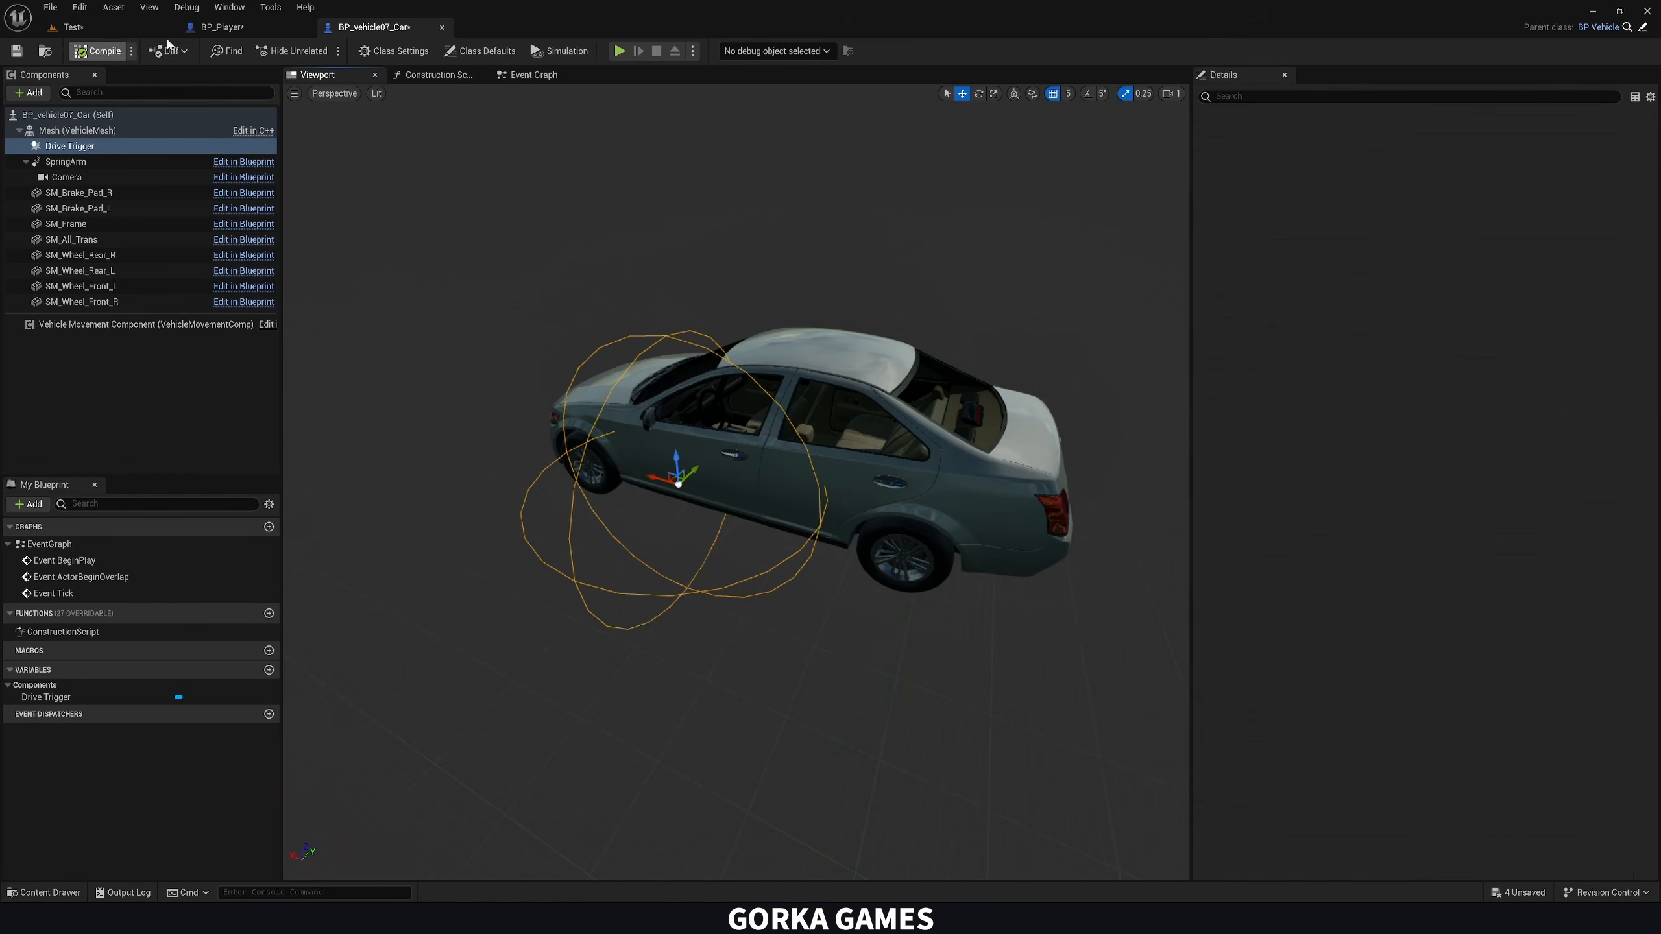
In BP_Player, check the loop's Array Element with a Does Implement Interface node set to BPI_VehicleInteraction
left_click(222, 27)
left_click_drag(735, 441, 890, 522)
type("does")
key("Return")
left_click(873, 556)
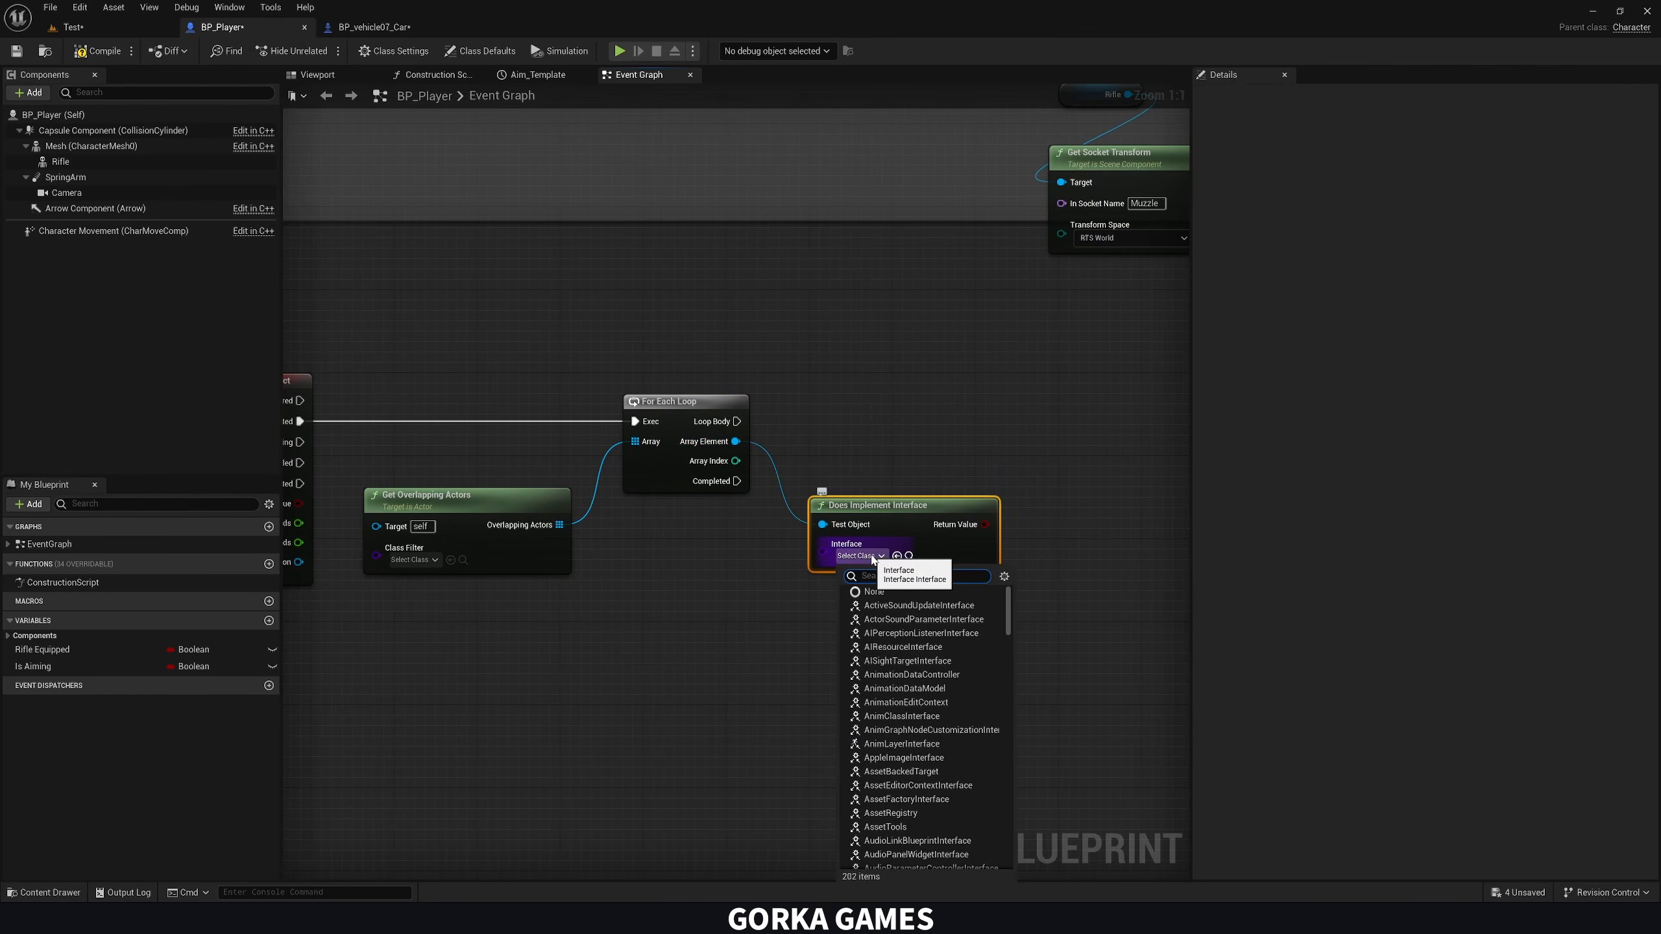
type("bpi")
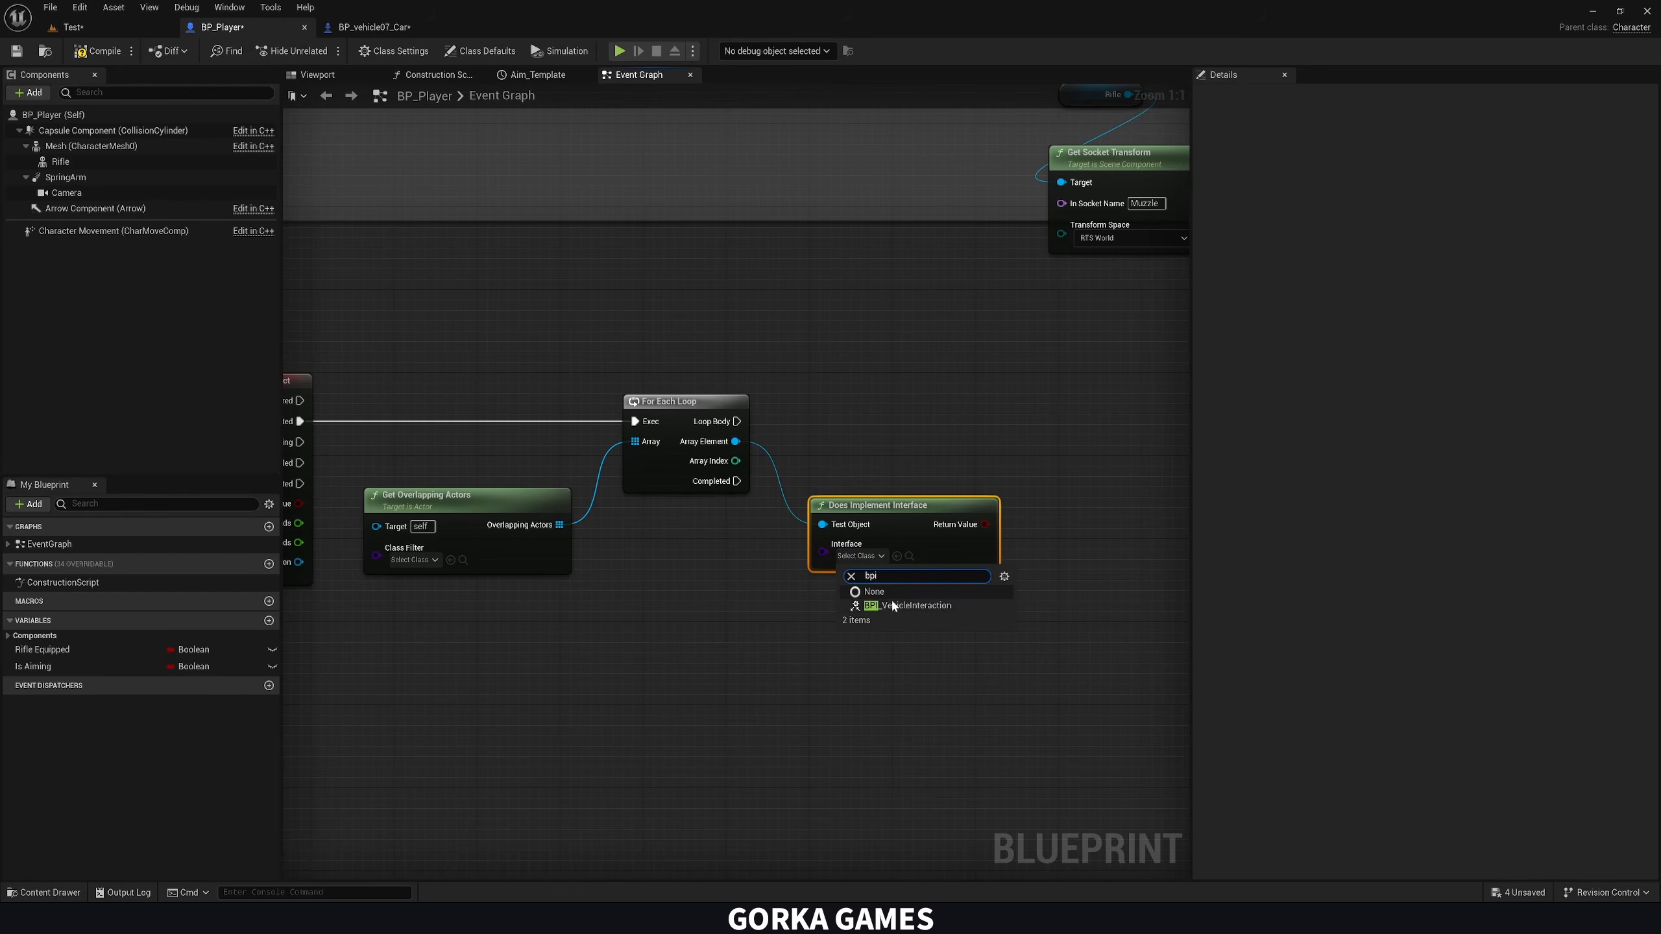
left_click(913, 606)
Add a Branch conditioned on the interface check's Return Value and run it from the For Each Loop's Loop Body
right_click_drag(916, 612, 810, 631)
left_click_drag(888, 544, 942, 456)
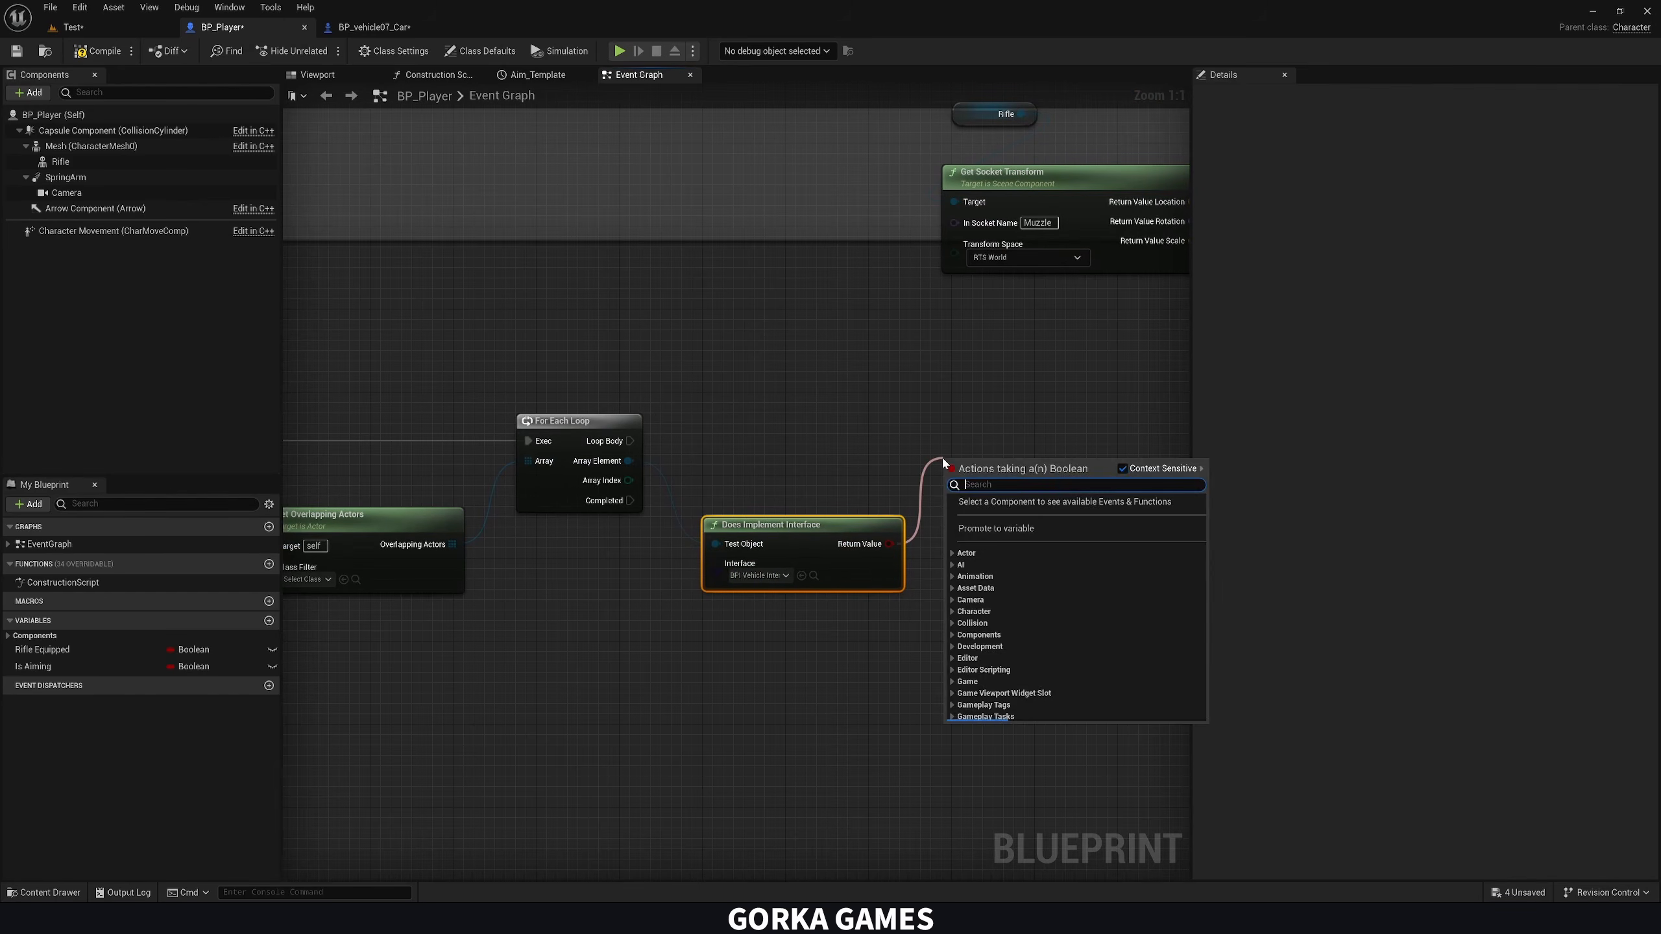
type("bra")
key("Return")
left_click_drag(630, 440, 1020, 438)
right_click_drag(1014, 507, 899, 495)
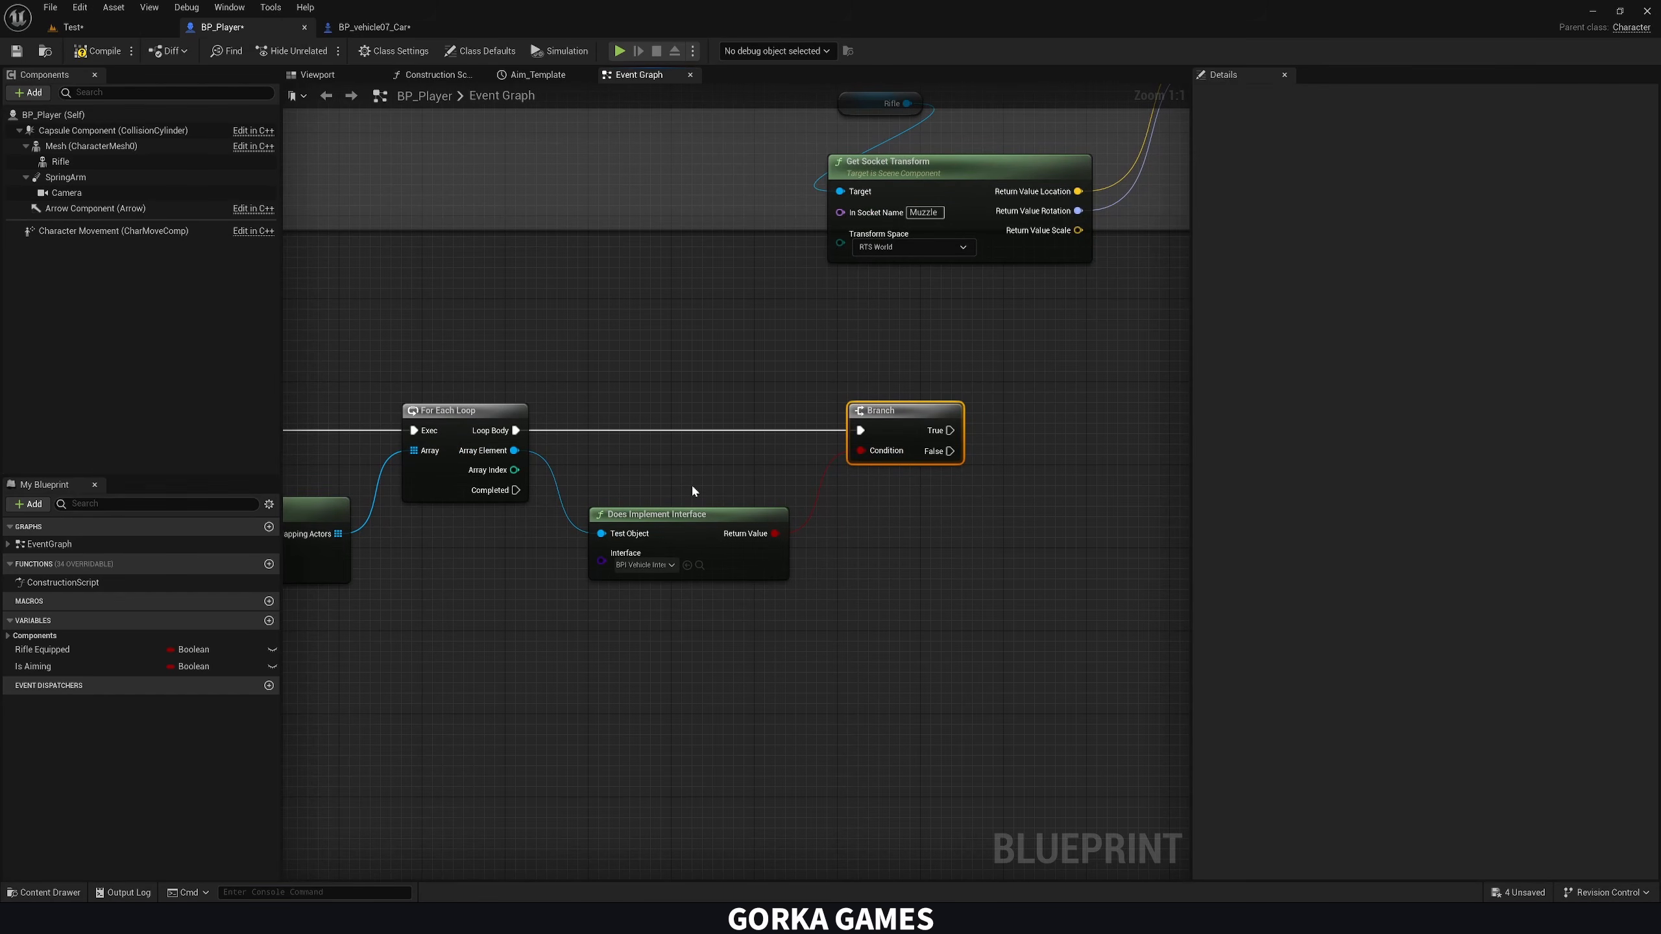
Call the Enter Vehicle interface message on the loop's Array Element and run it from the Branch's True output
left_click_drag(515, 450, 966, 498)
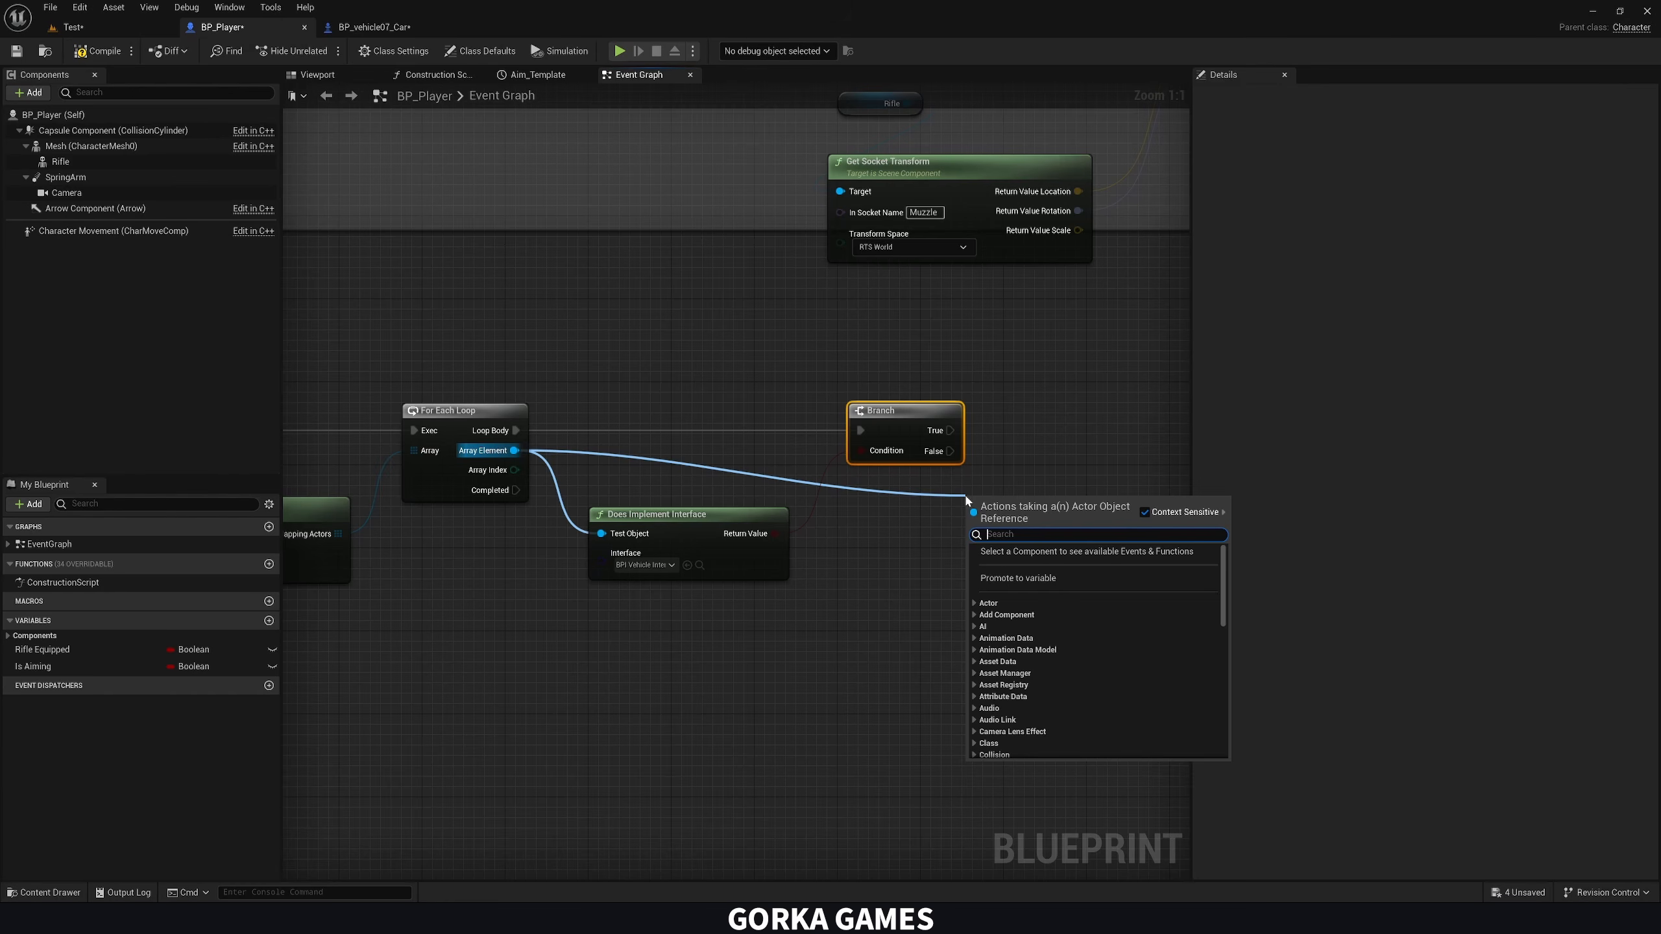
type("drive")
key("BackSpace")
key("BackSpace")
key("BackSpace")
key("BackSpace")
key("BackSpace")
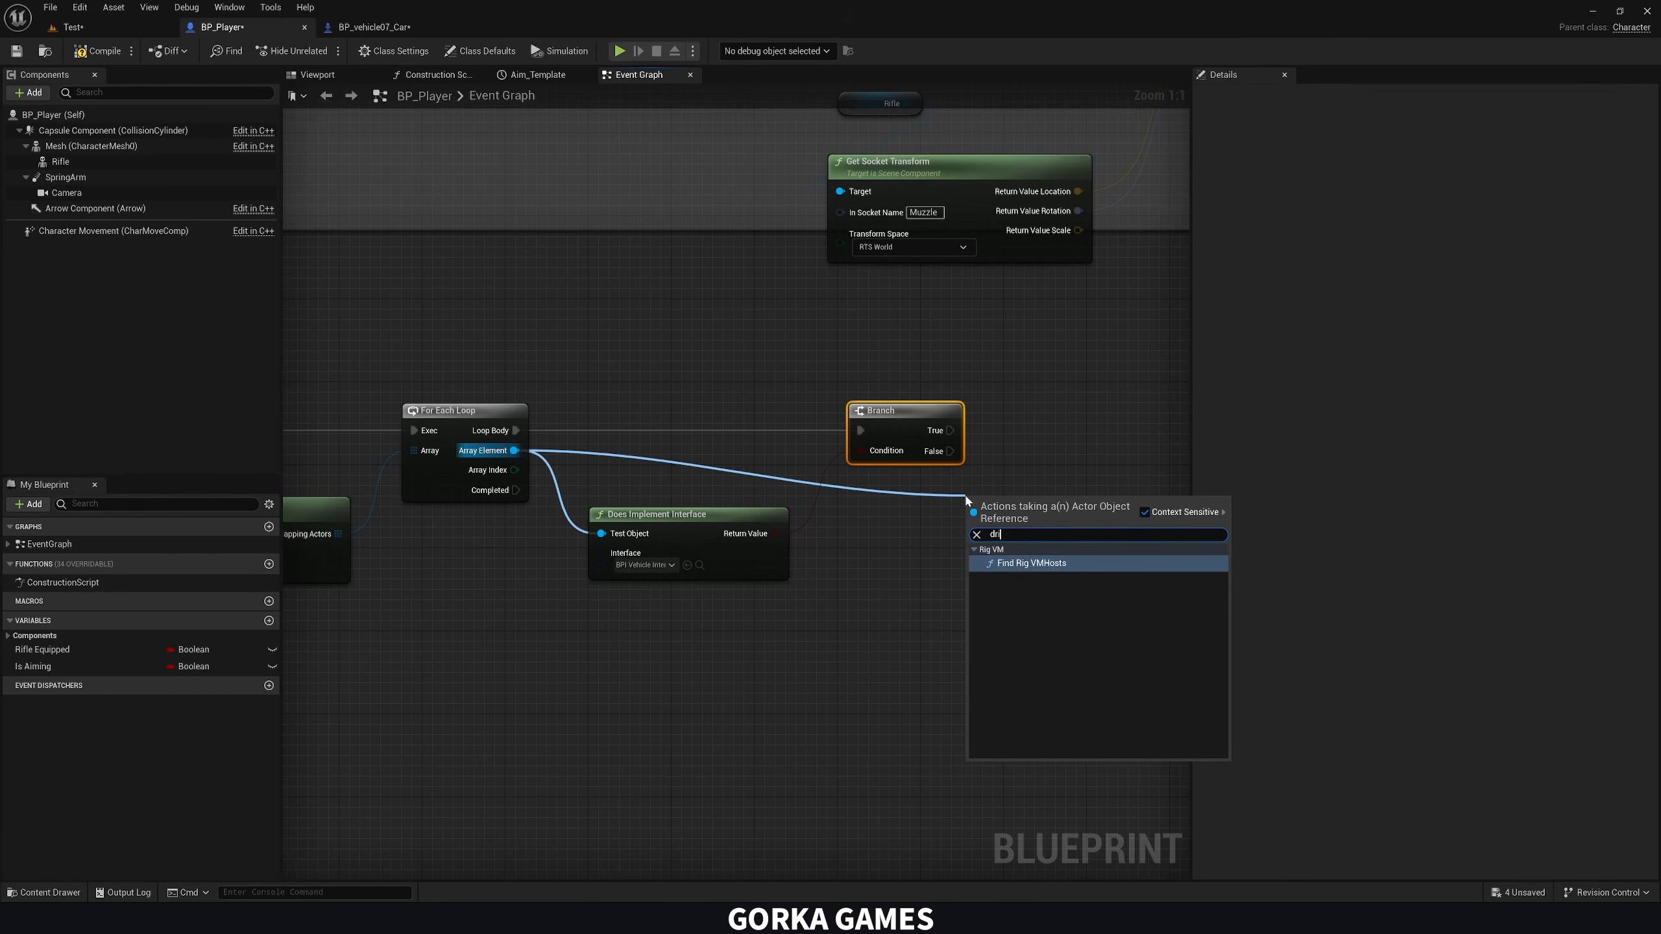
type("enter")
key("Return")
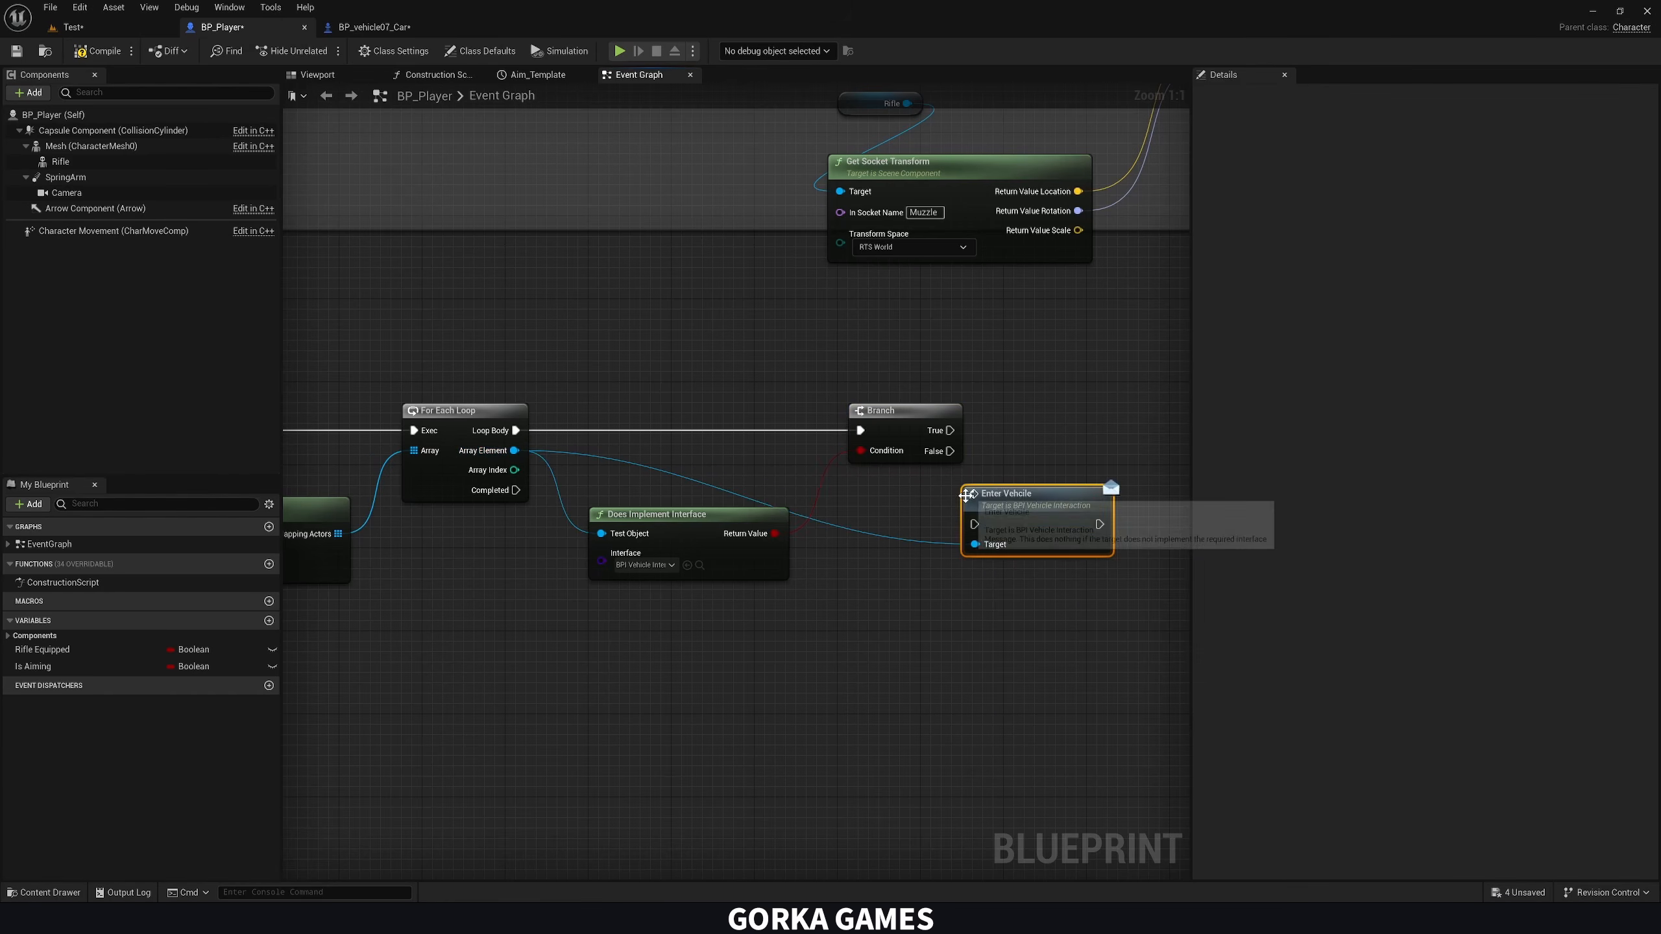
right_click_drag(945, 499, 906, 489)
left_click_drag(911, 421, 1027, 422)
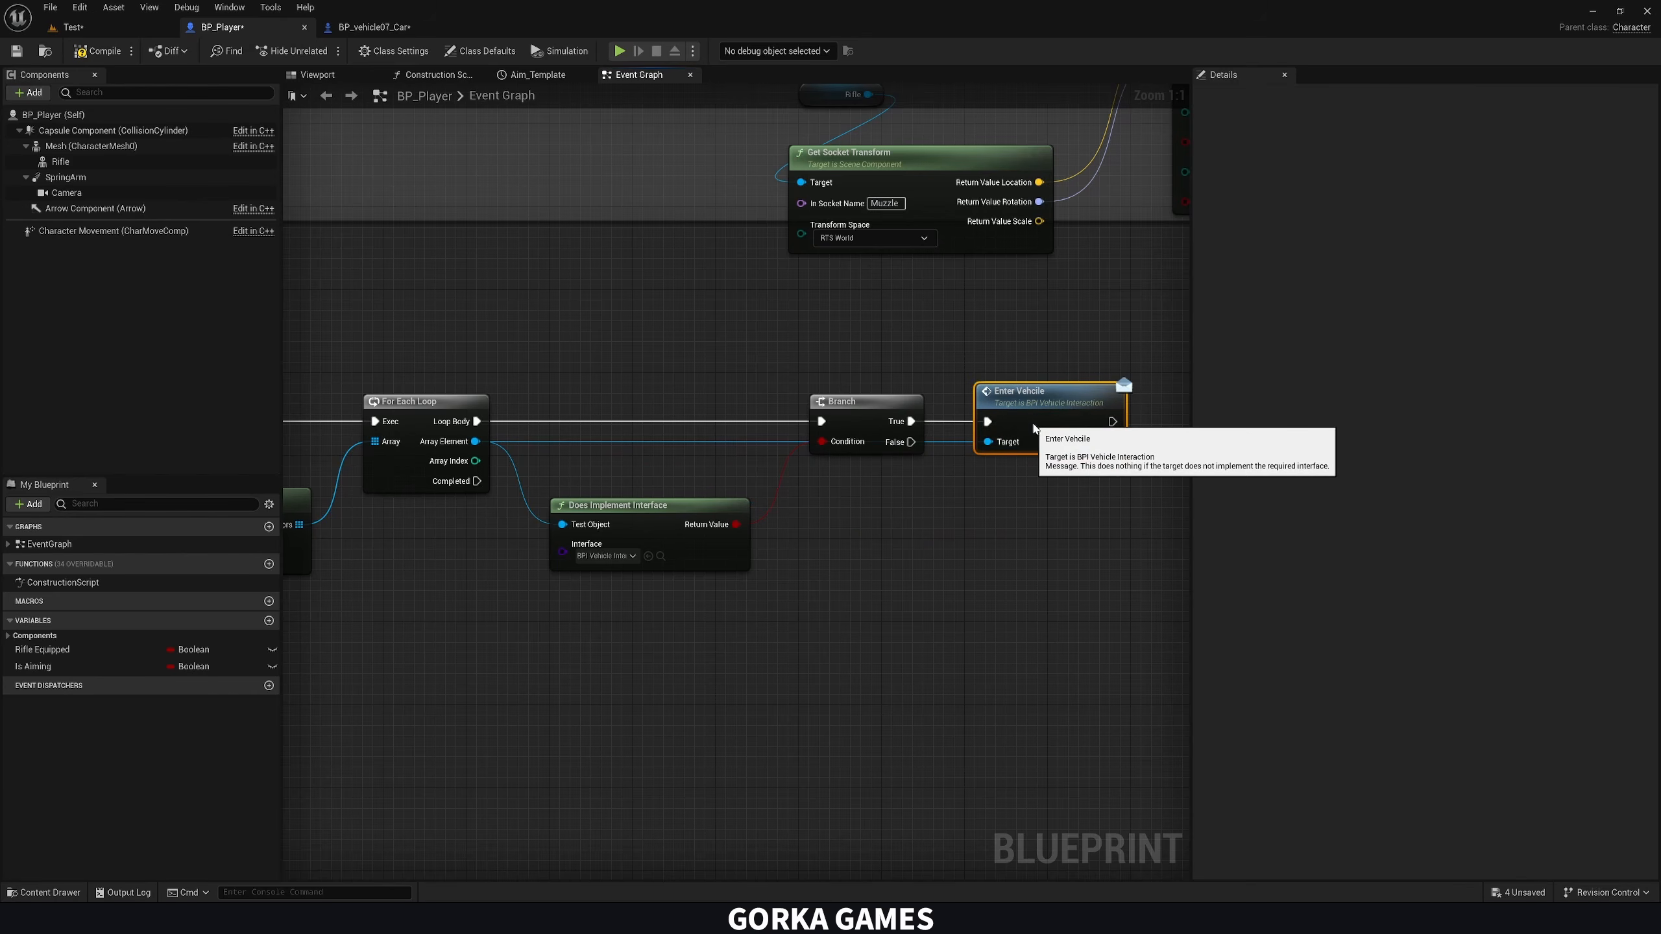
scroll(929, 481, "down", 1)
right_click_drag(868, 500, 999, 466)
right_click_drag(888, 543, 844, 557)
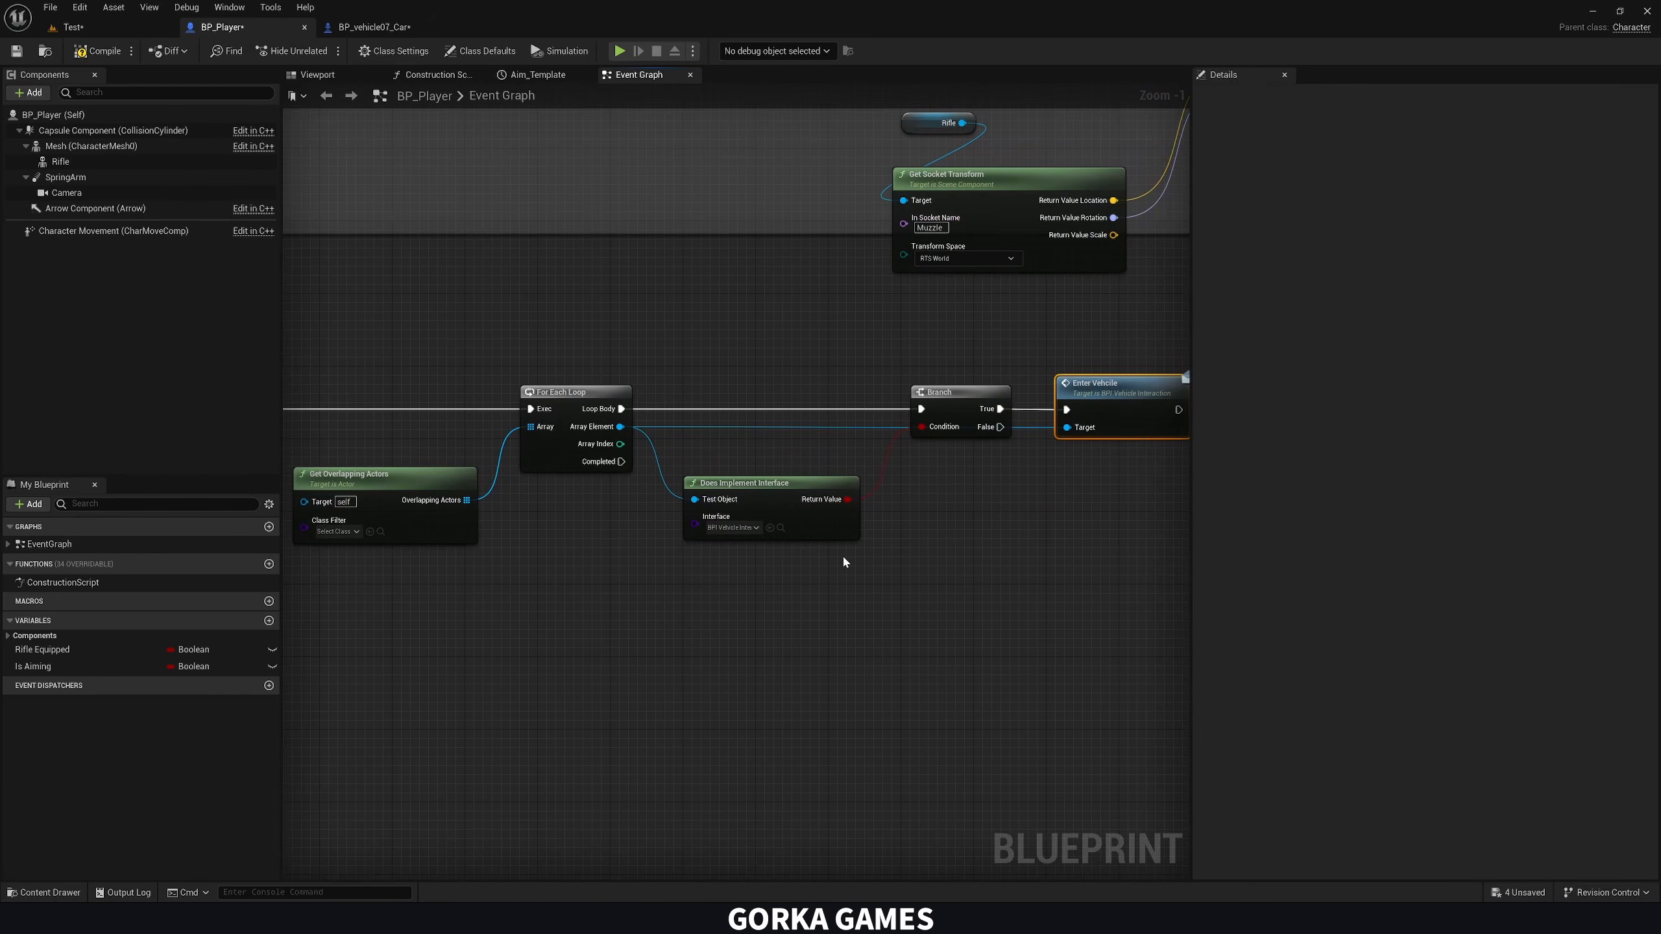
left_click(383, 28)
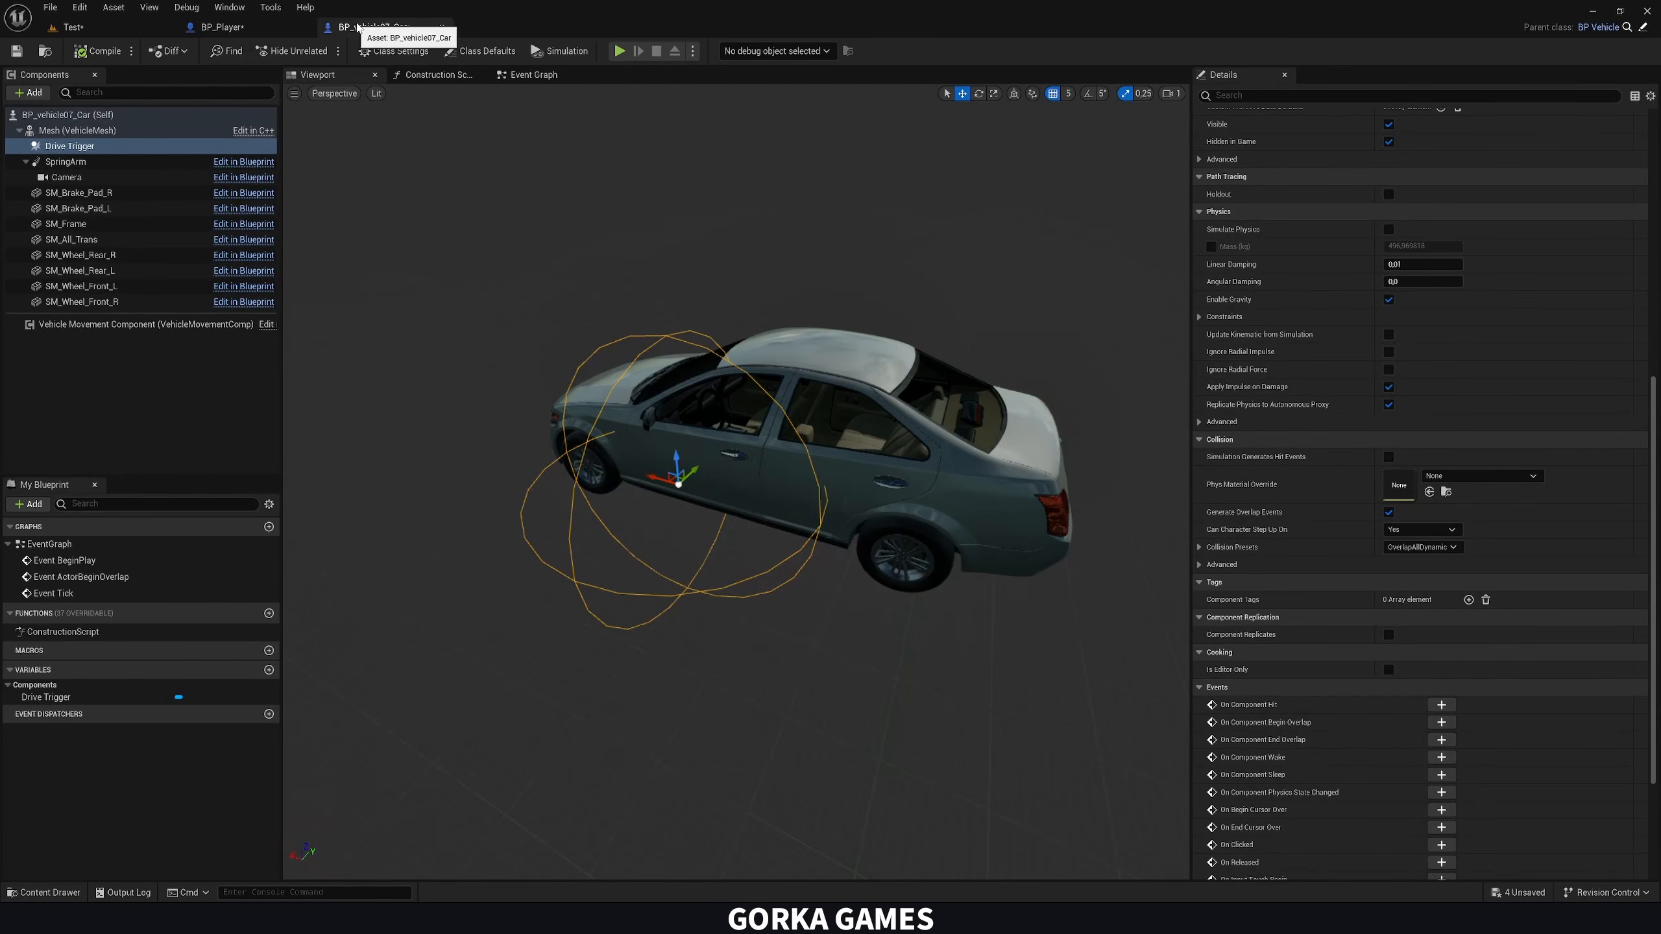
left_click(223, 27)
right_click(665, 638)
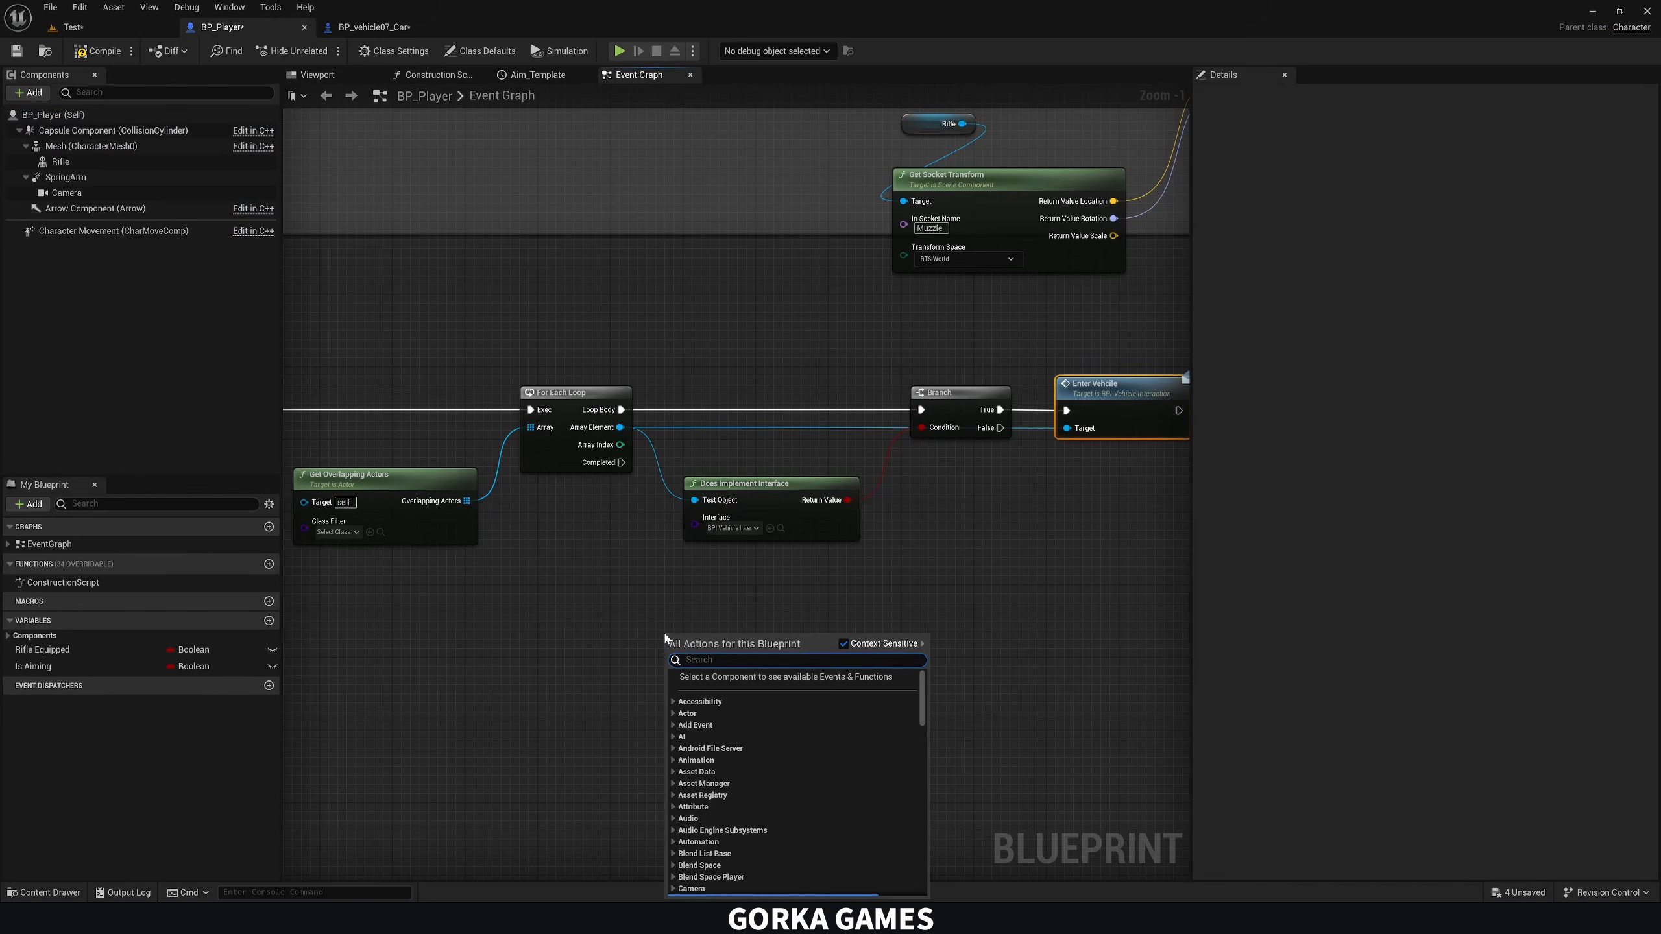
type("cast to")
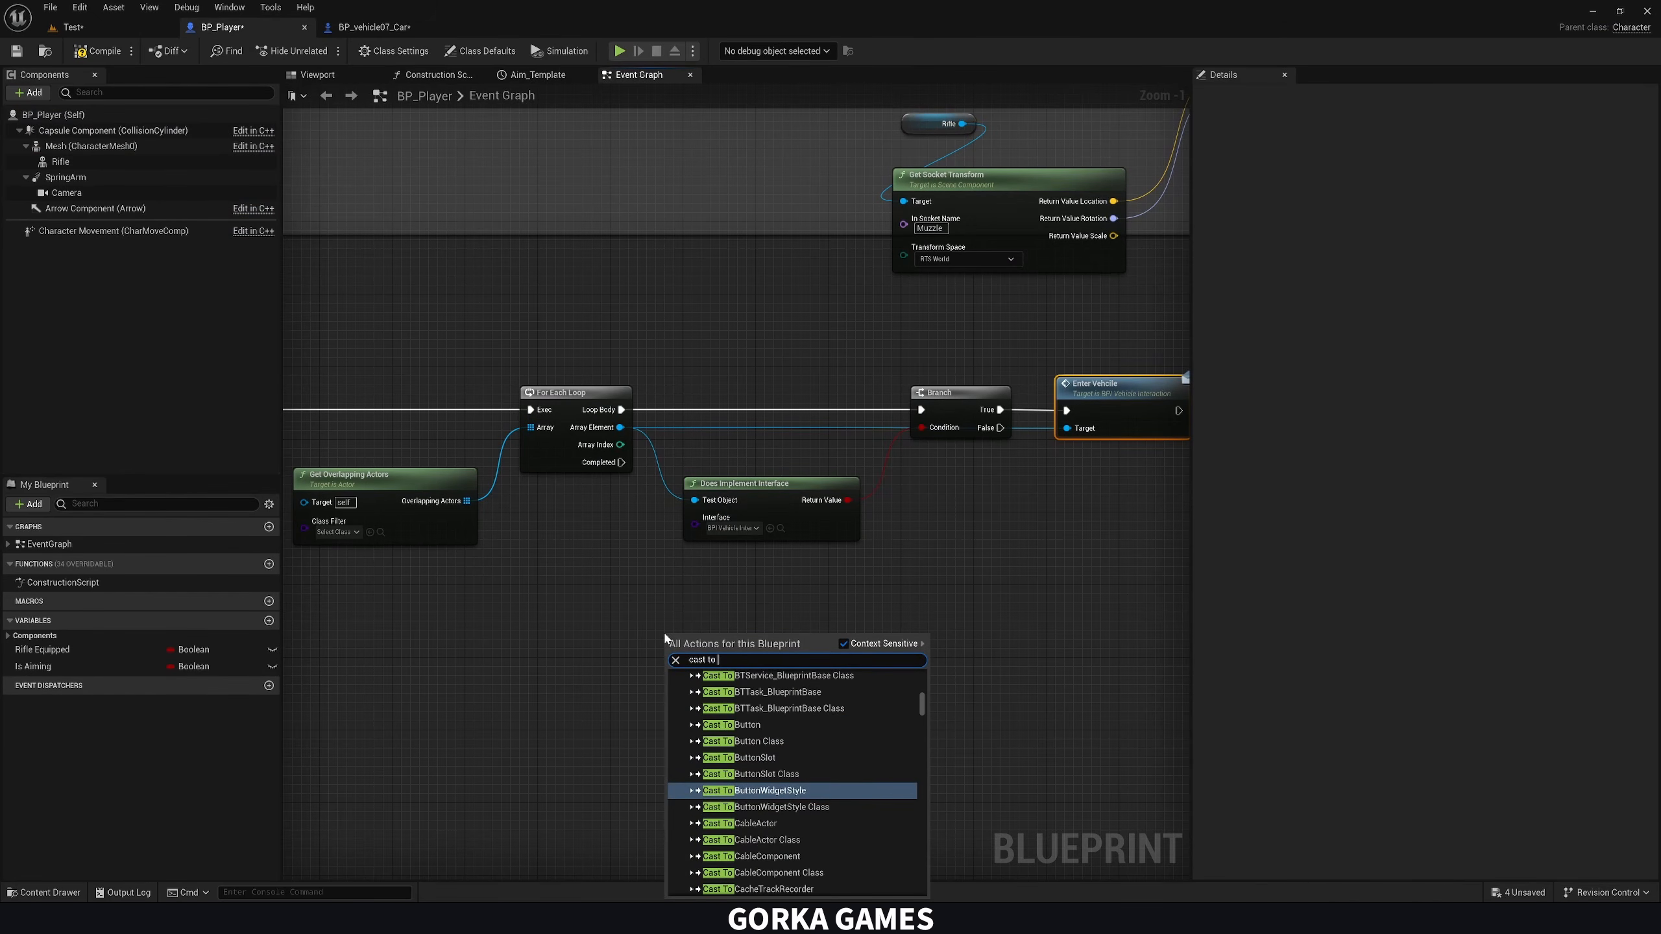
type("cvw")
left_click(818, 691)
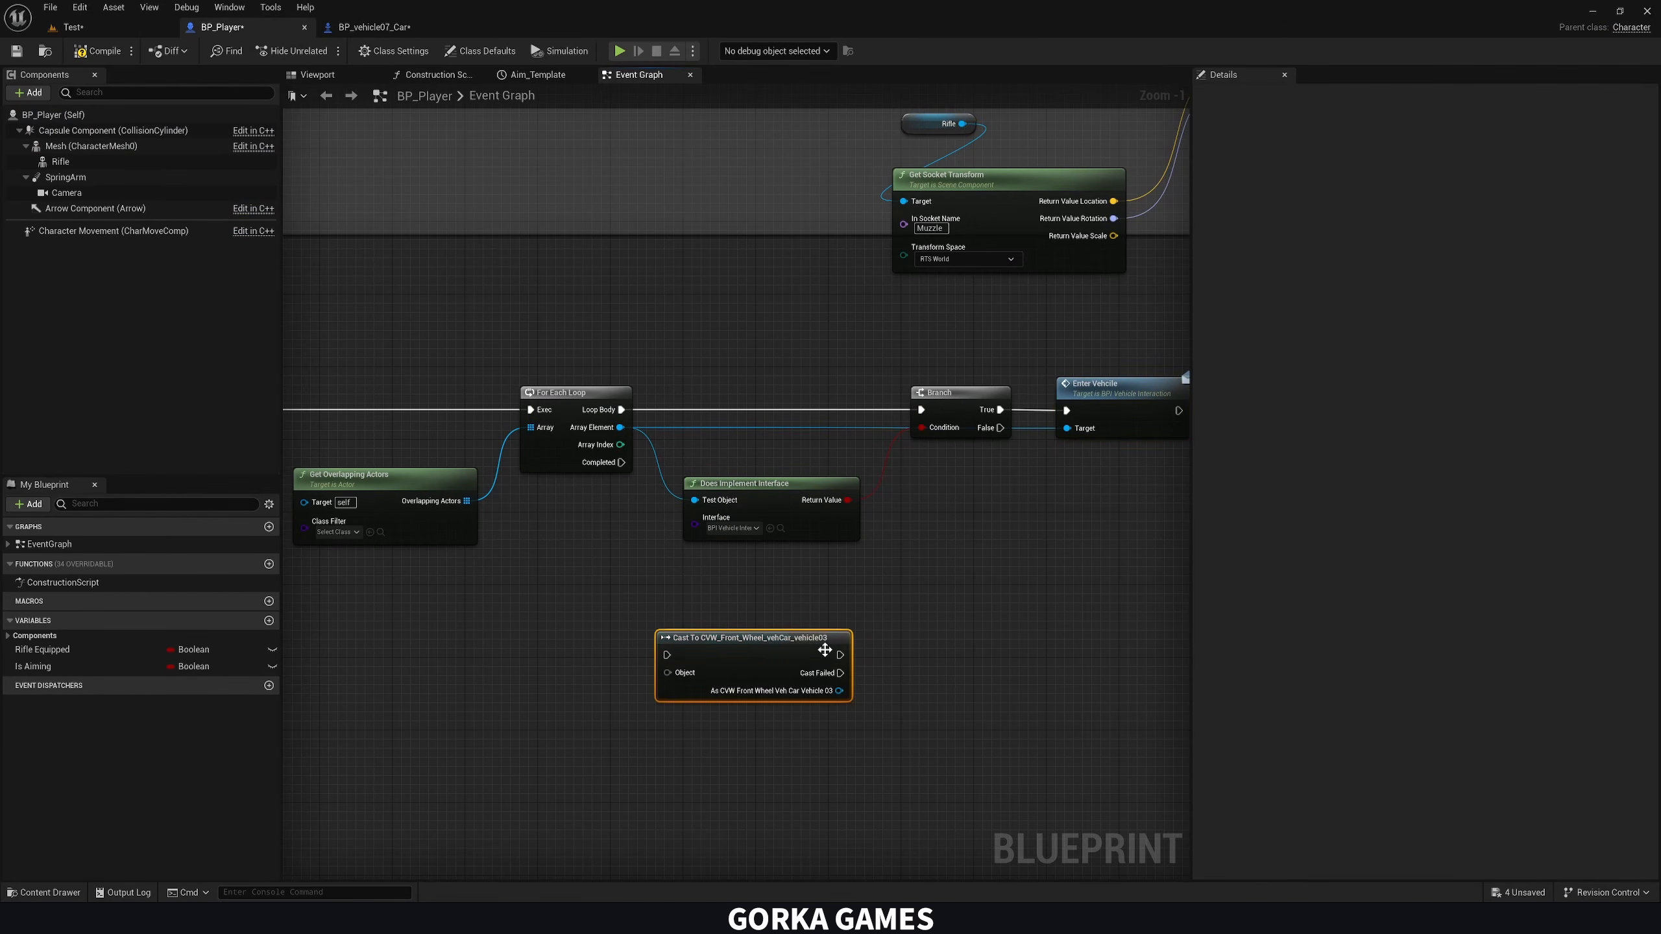
left_click_drag(839, 691, 889, 665)
type("dr")
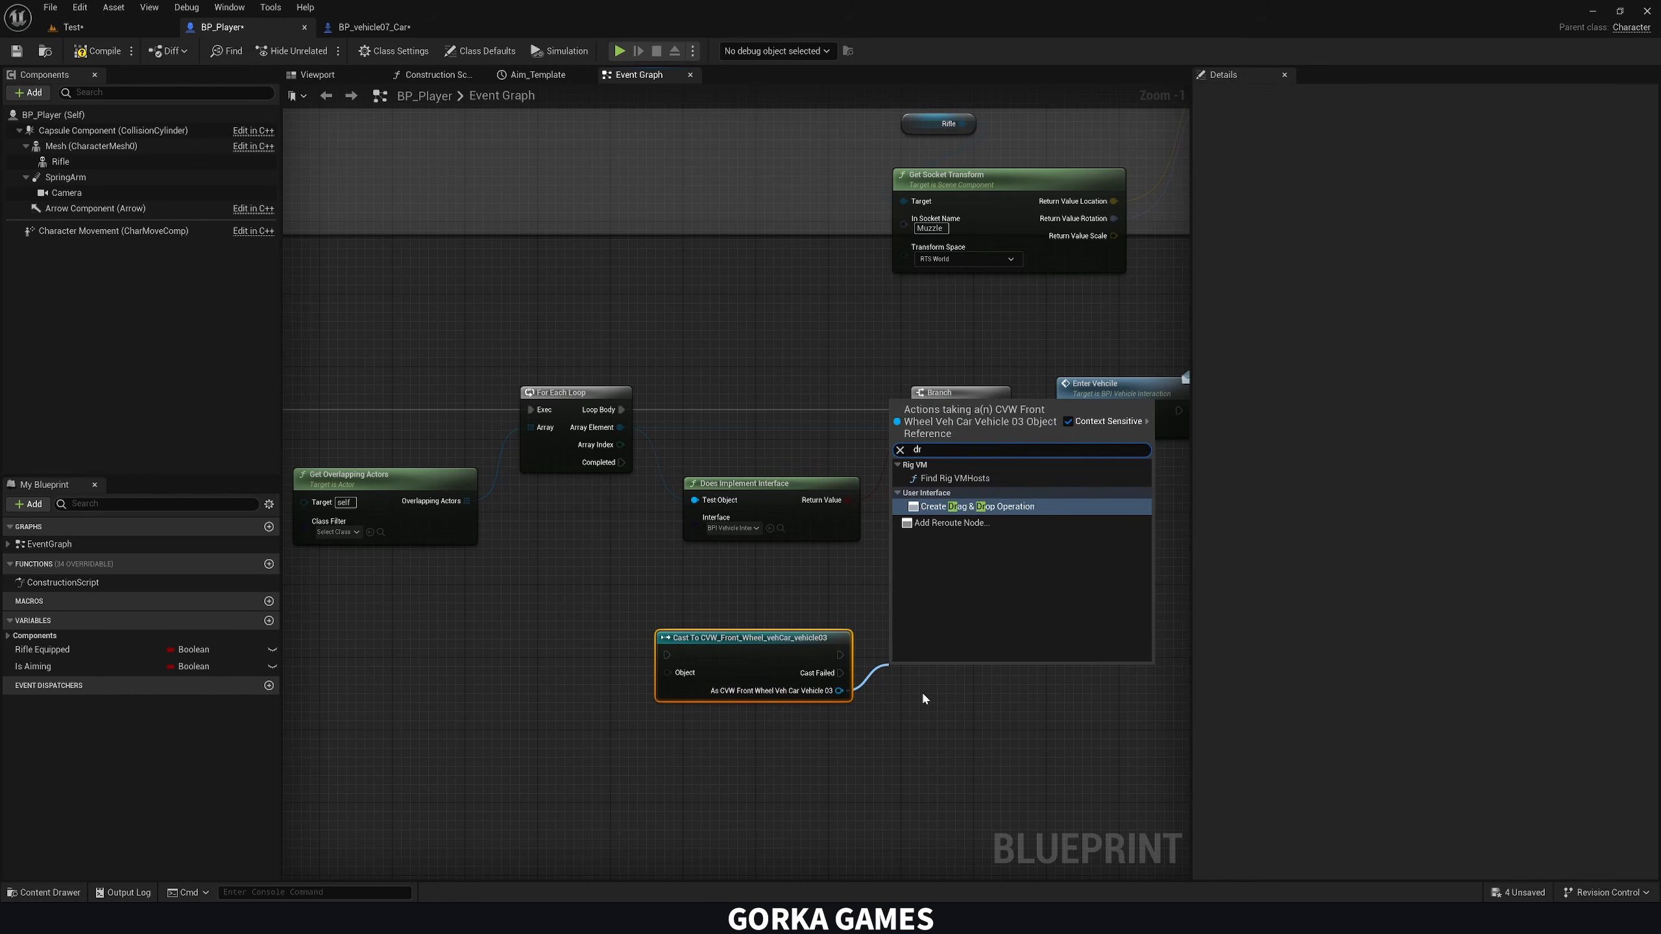
type("i")
left_click(927, 714)
left_click(781, 658)
key("Delete")
right_click_drag(886, 651, 775, 678)
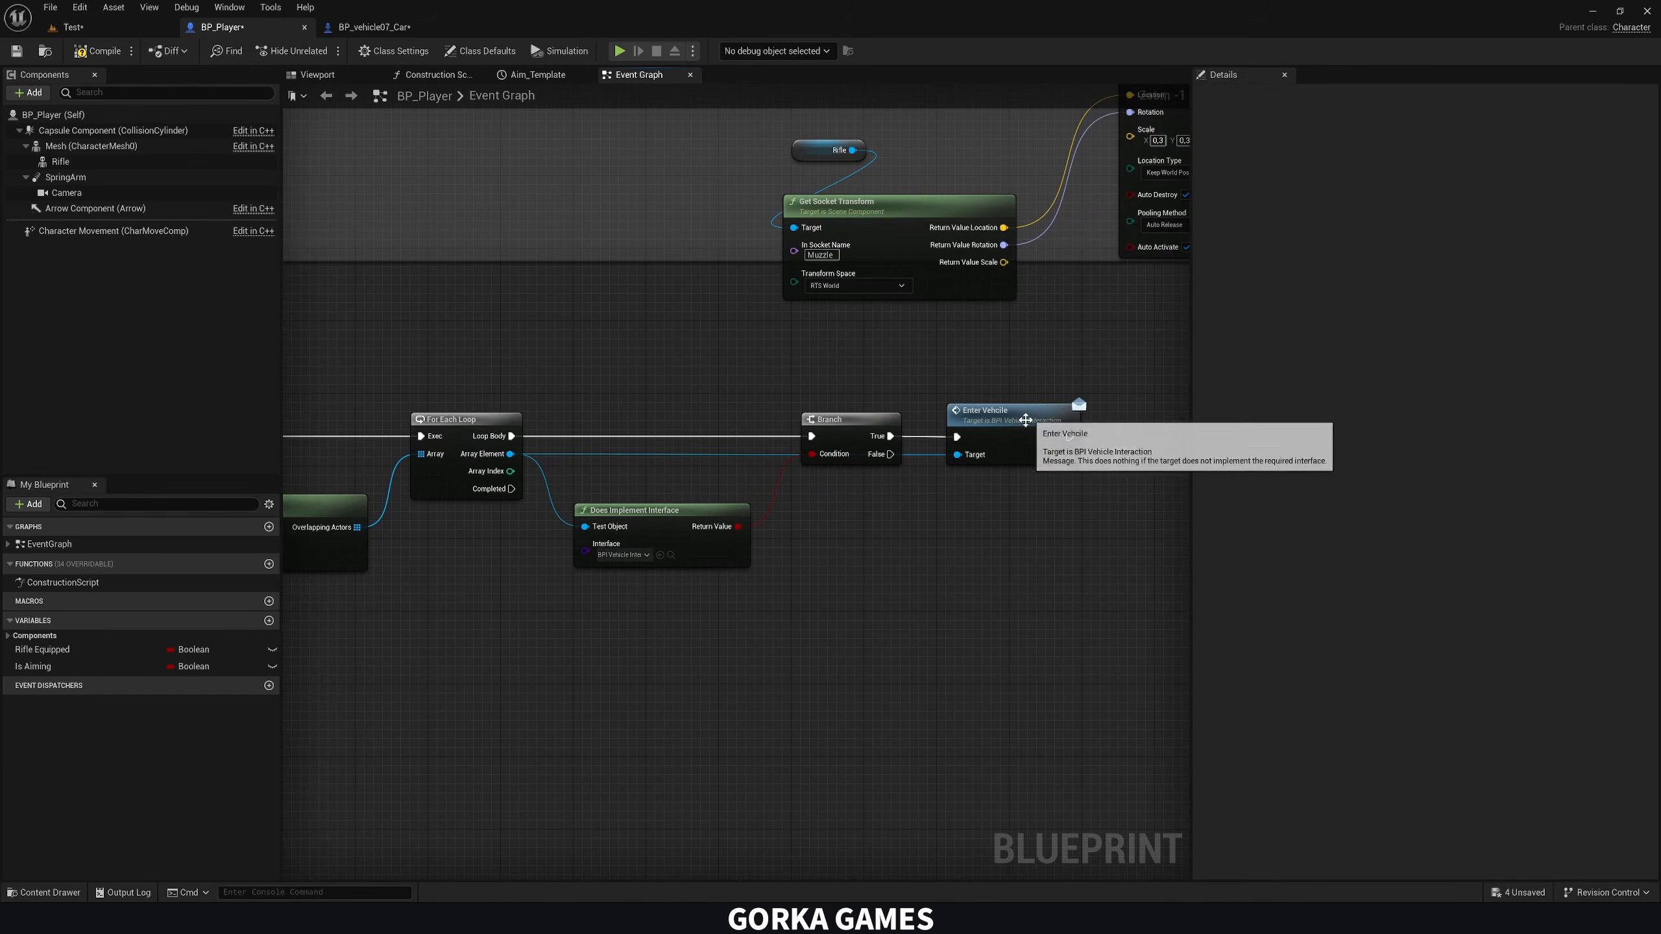
left_click(1025, 420)
left_click(989, 557)
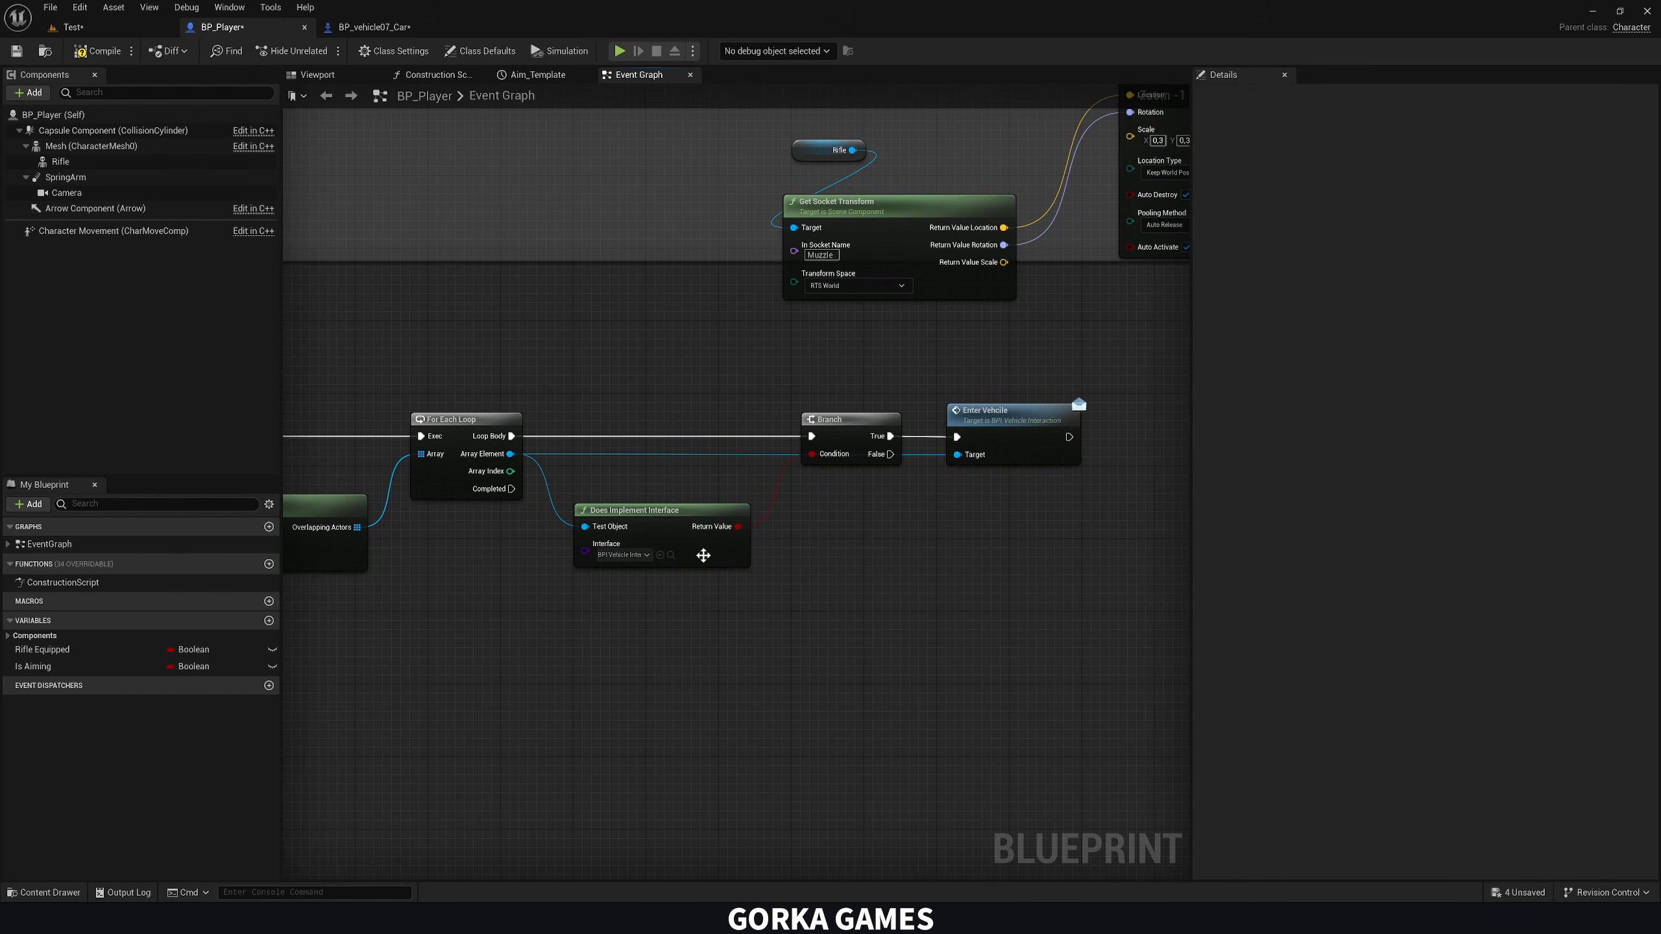
left_click(374, 26)
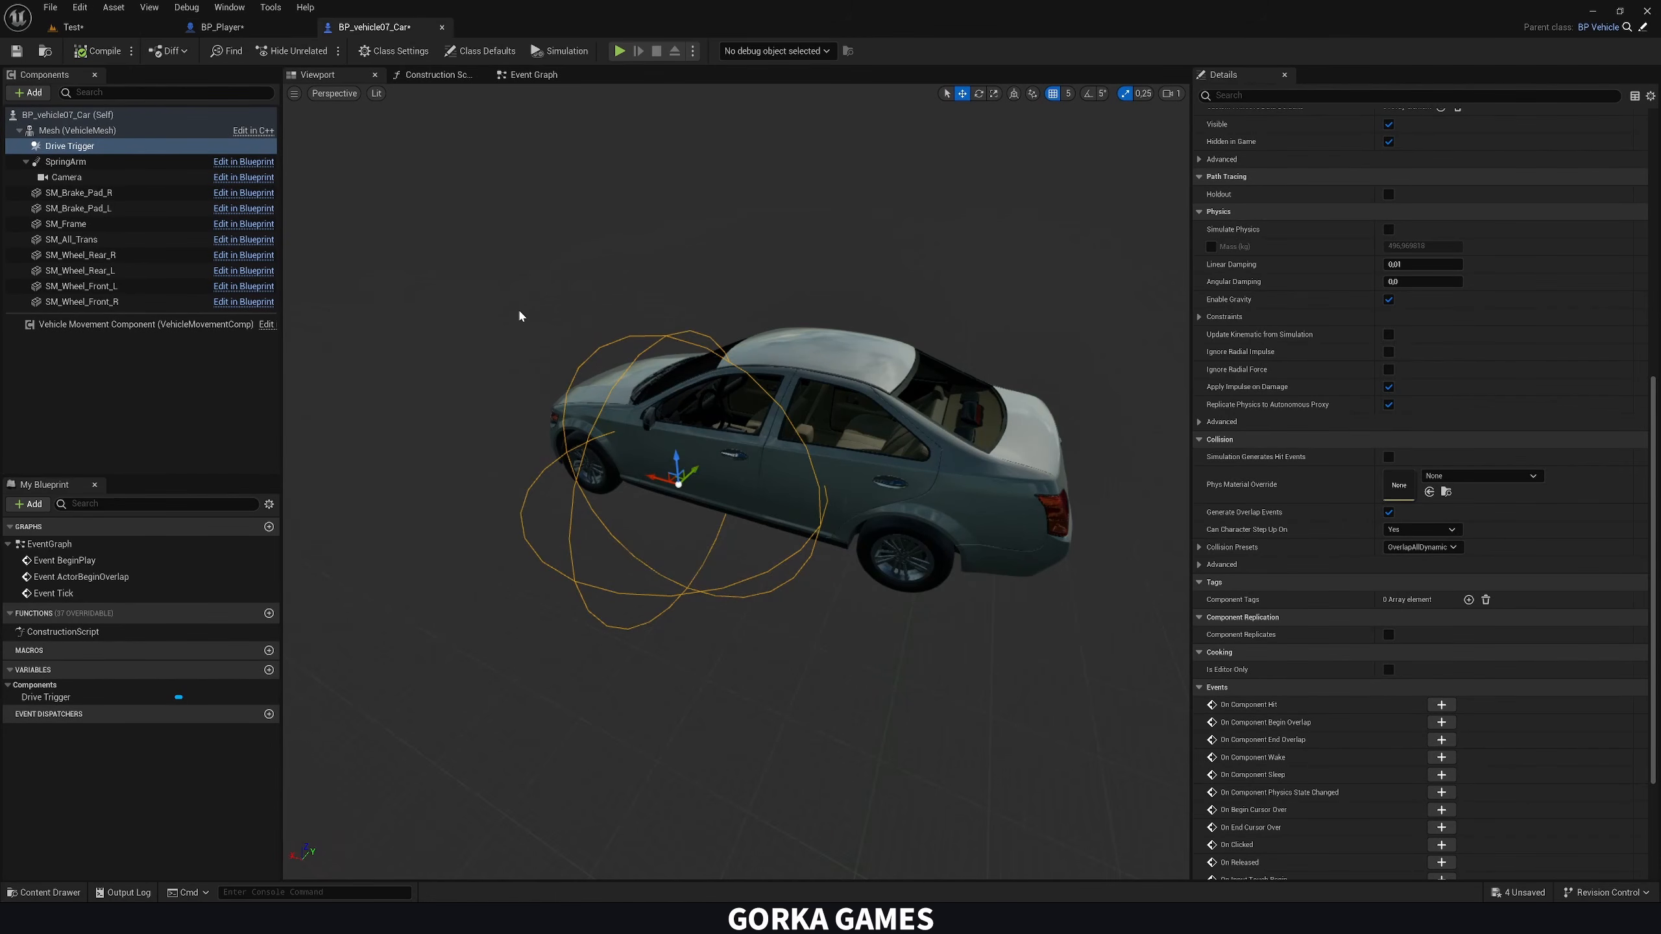
left_click(239, 26)
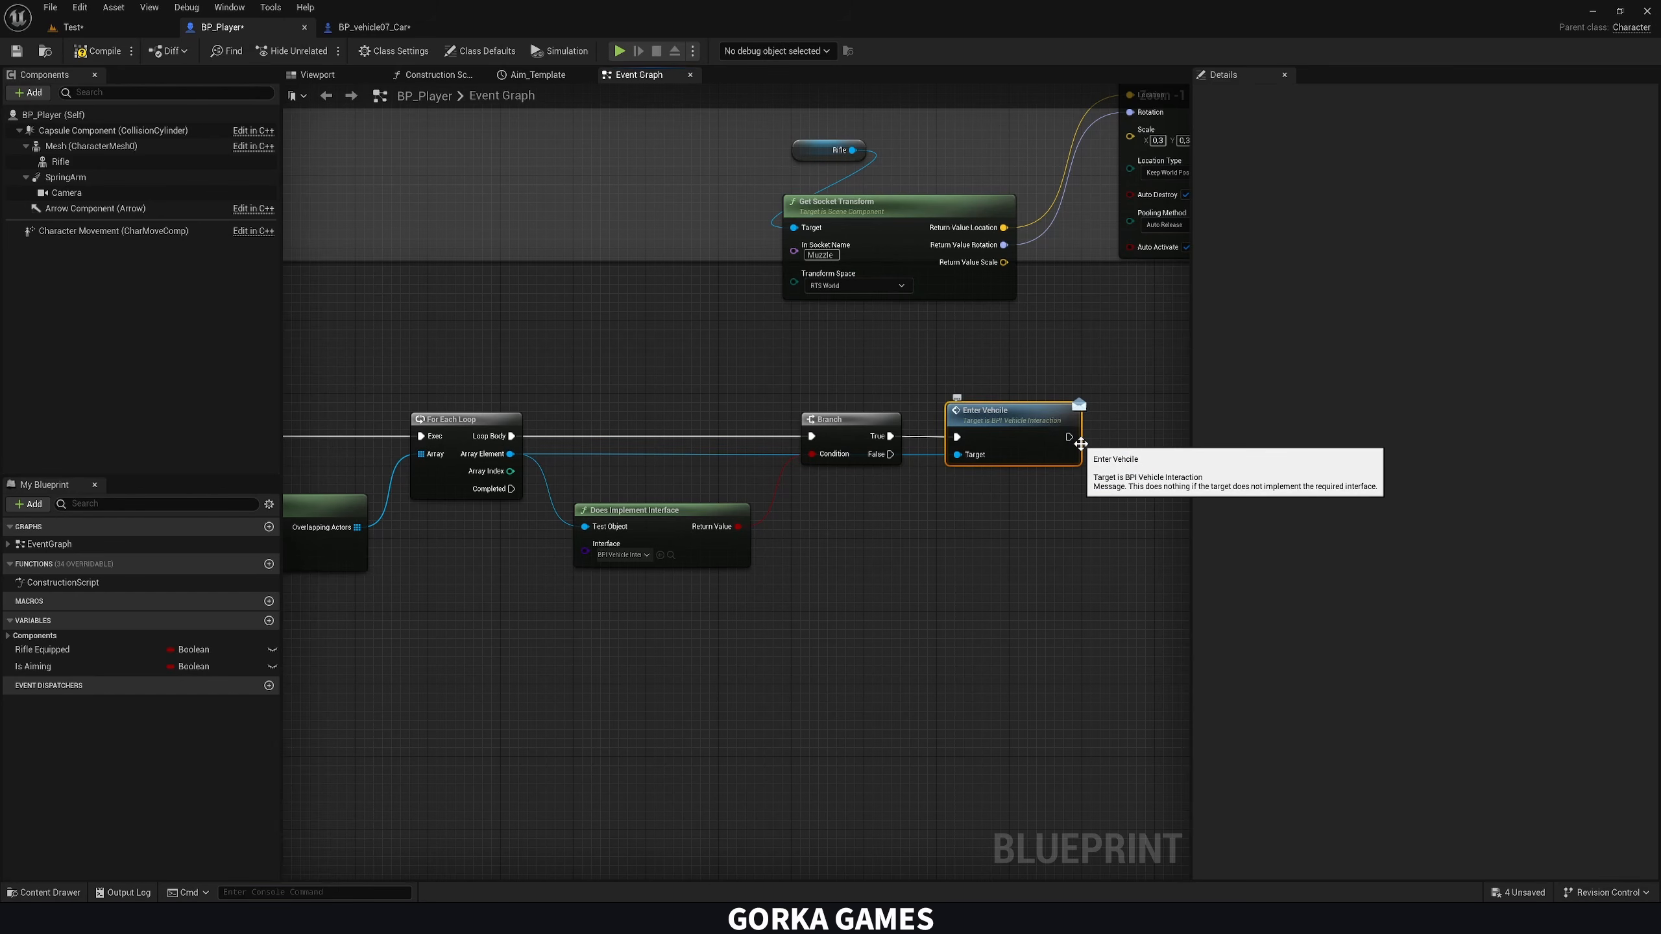
scroll(720, 556, "down", 5)
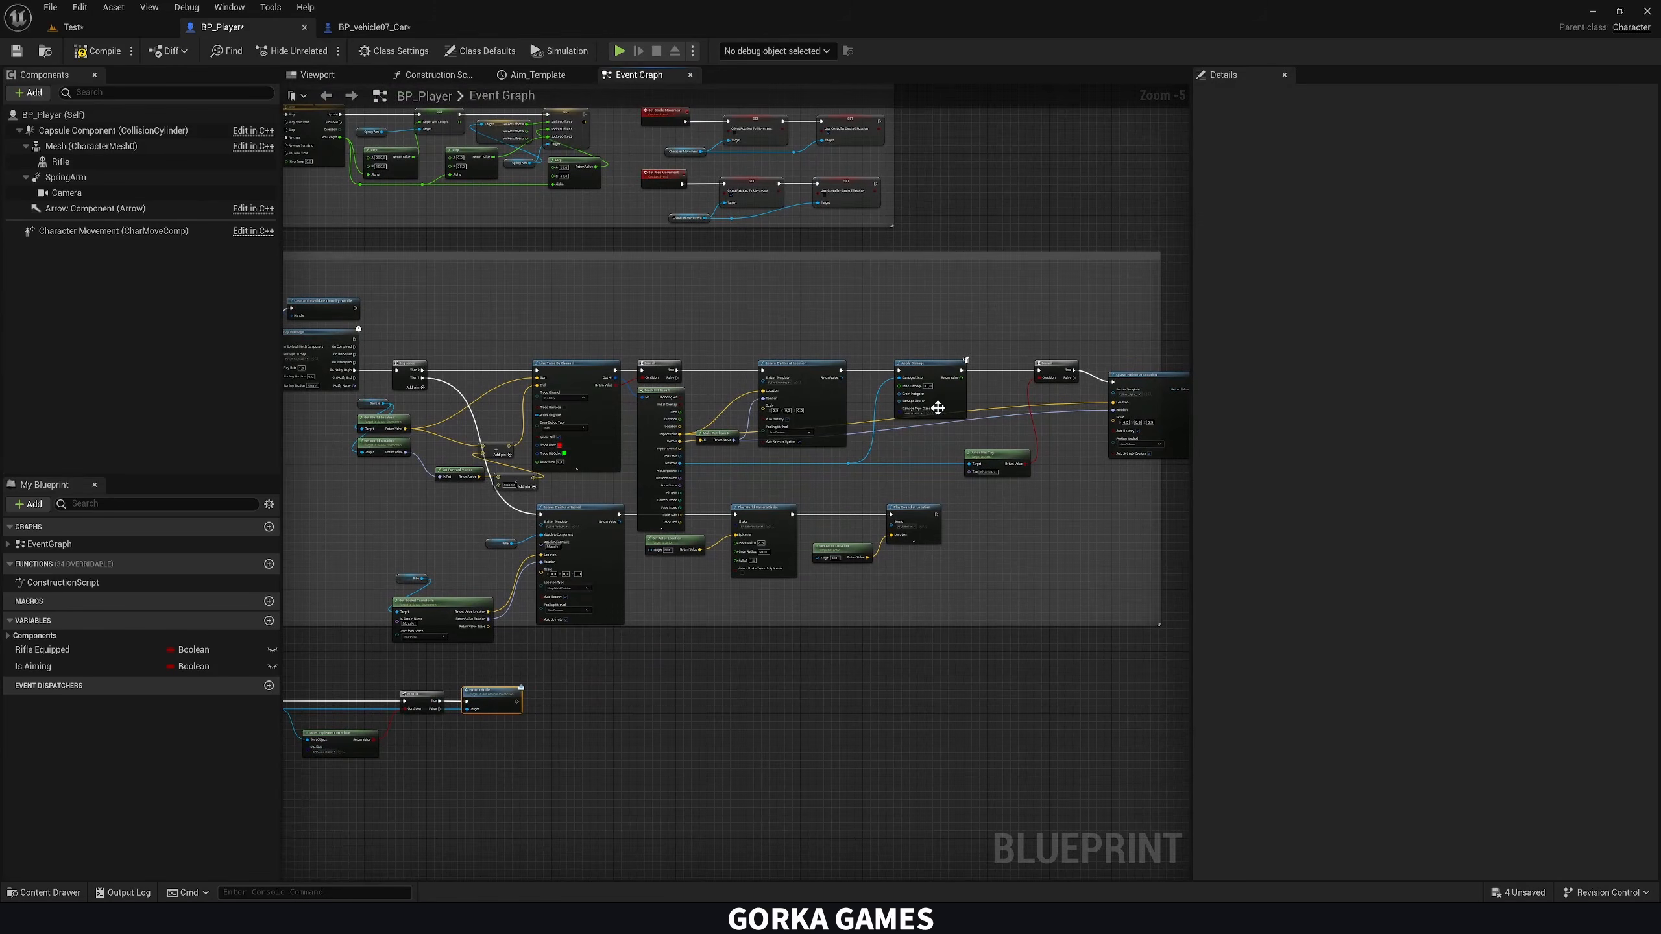
right_click_drag(937, 408, 864, 503)
scroll(810, 545, "up", 5)
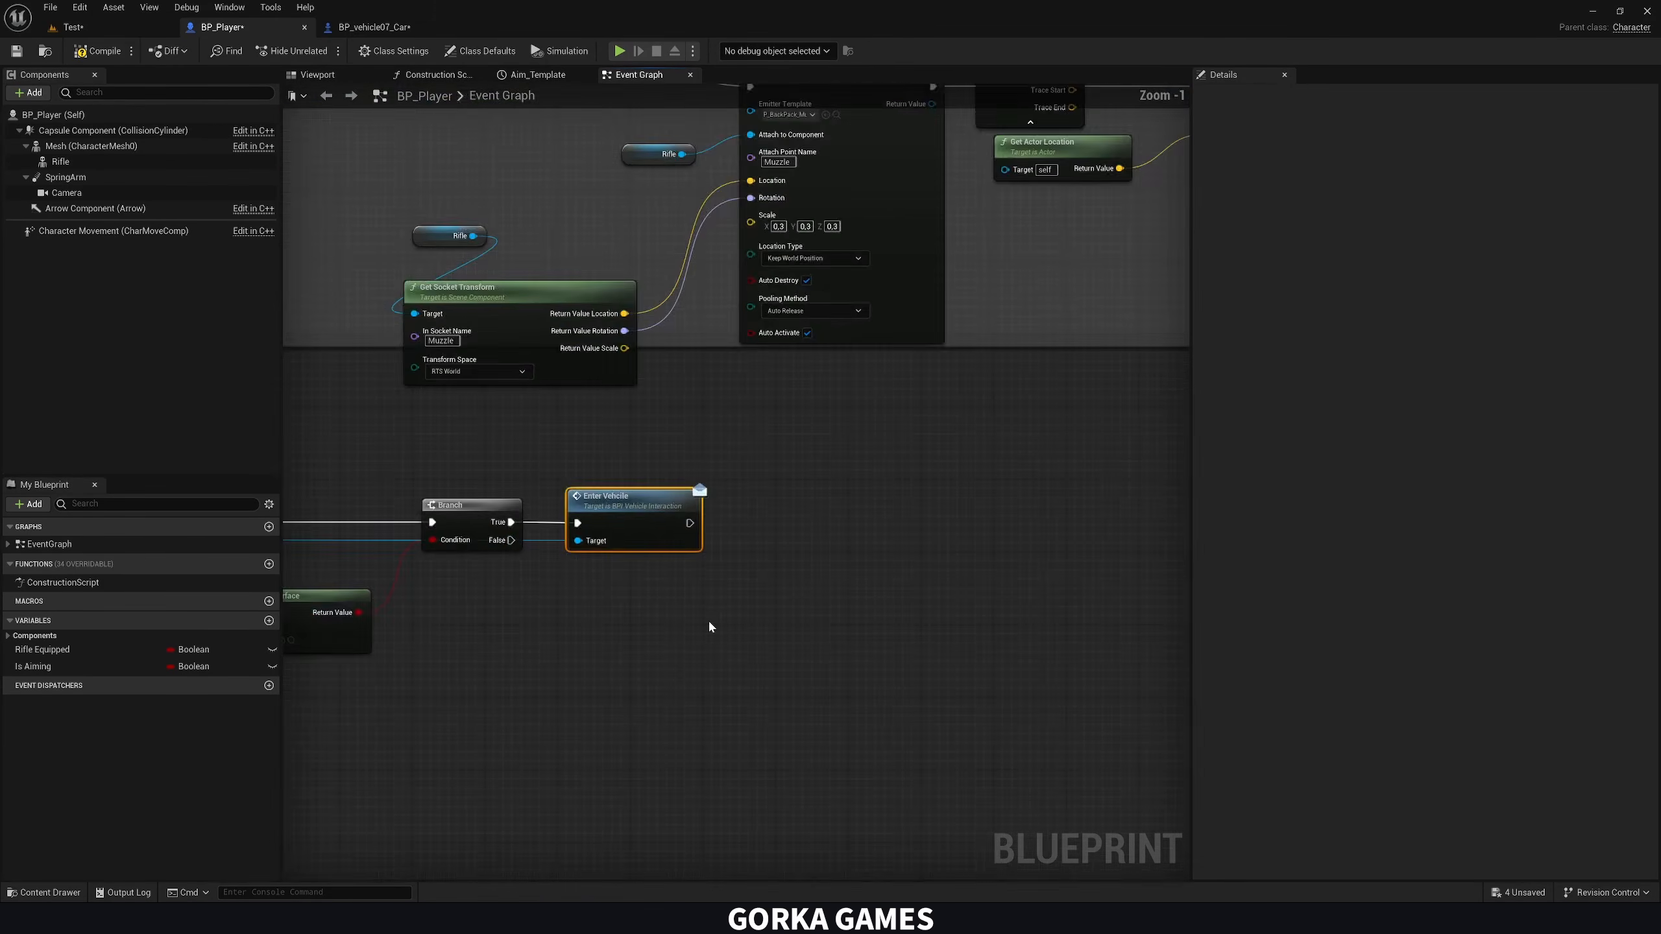
right_click_drag(708, 623, 879, 610)
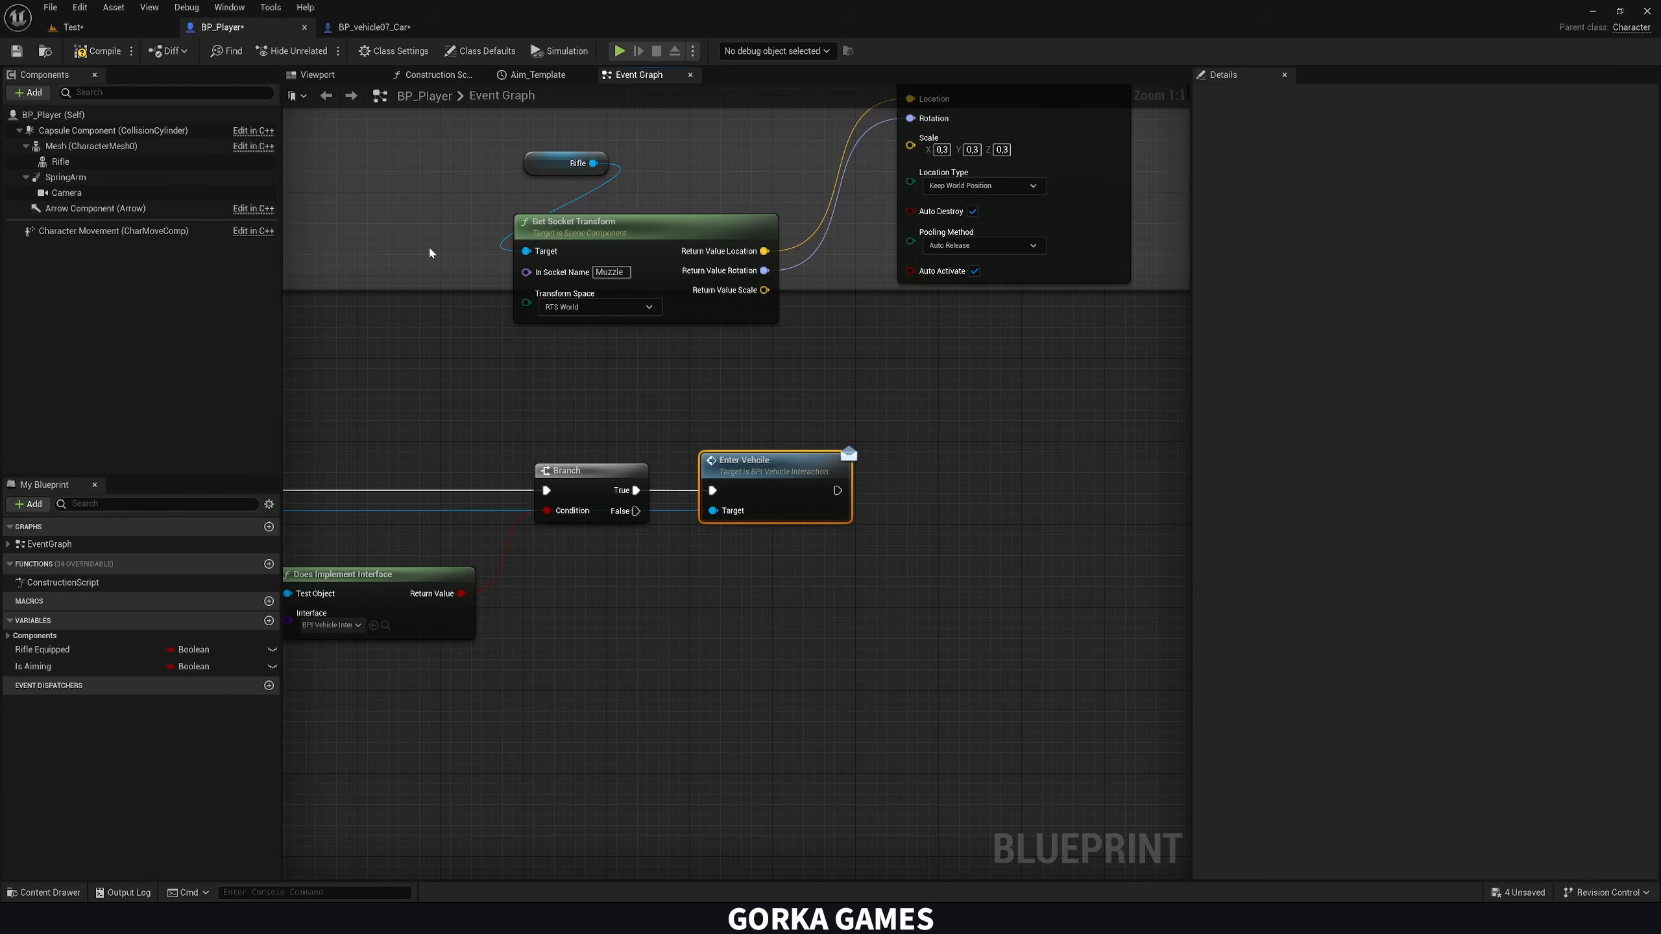
Implement the BPI_VehicleInteraction interface in BP_vehicle07_Car and add its Enter Vehicle event to the Event Graph
left_click(382, 28)
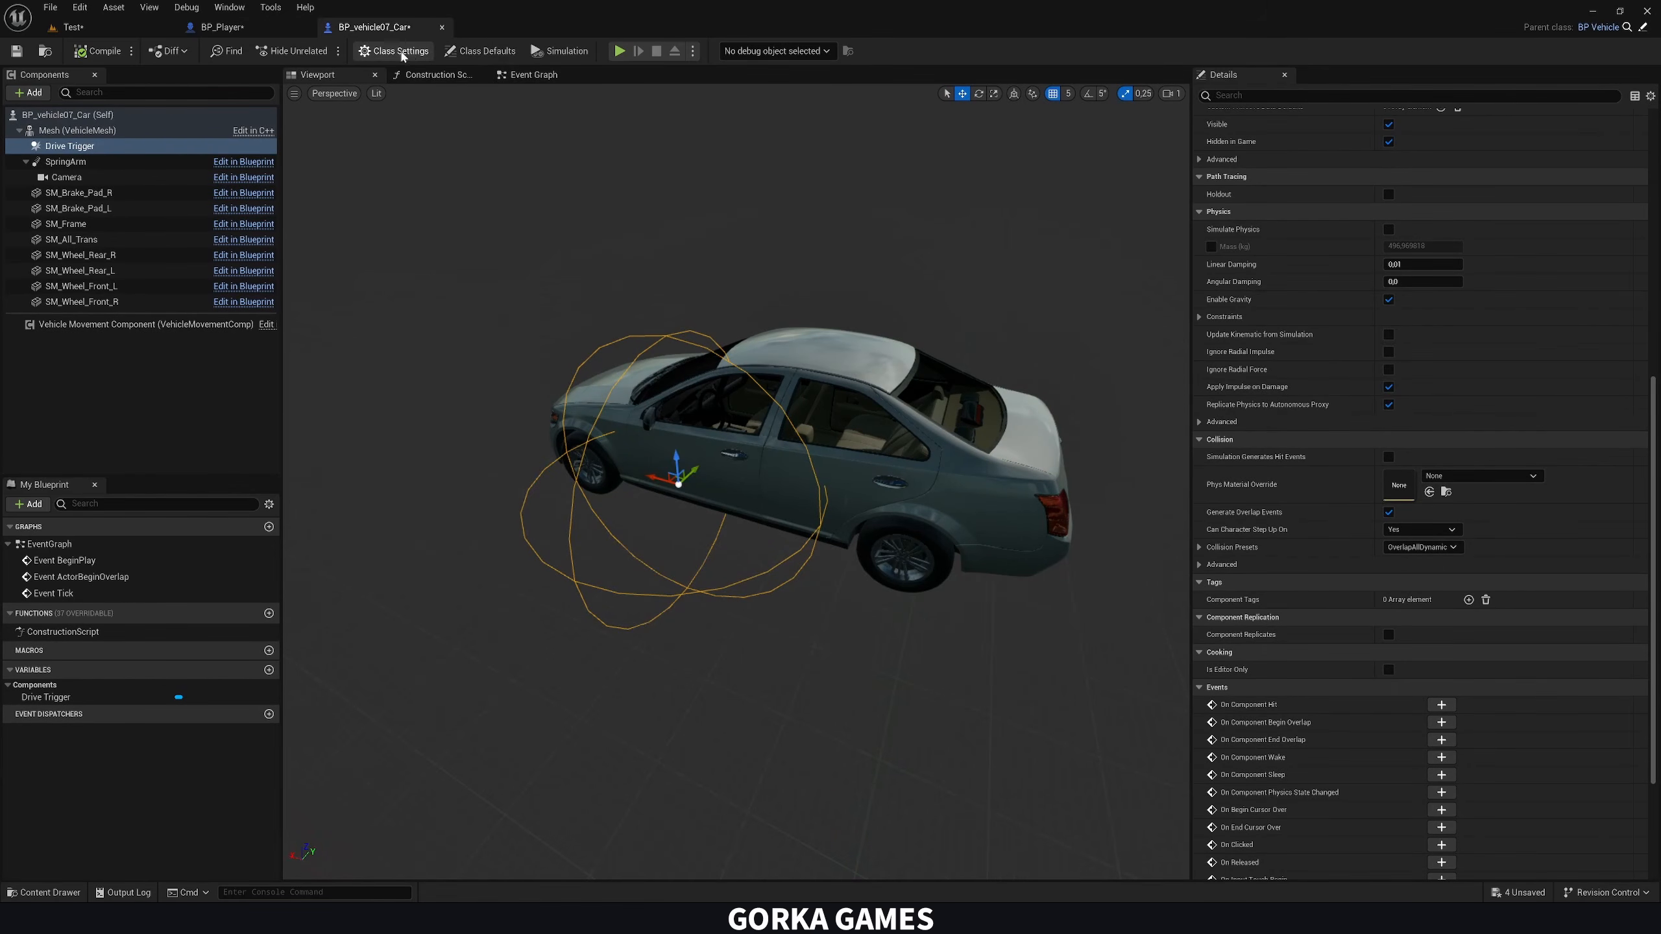
left_click(393, 51)
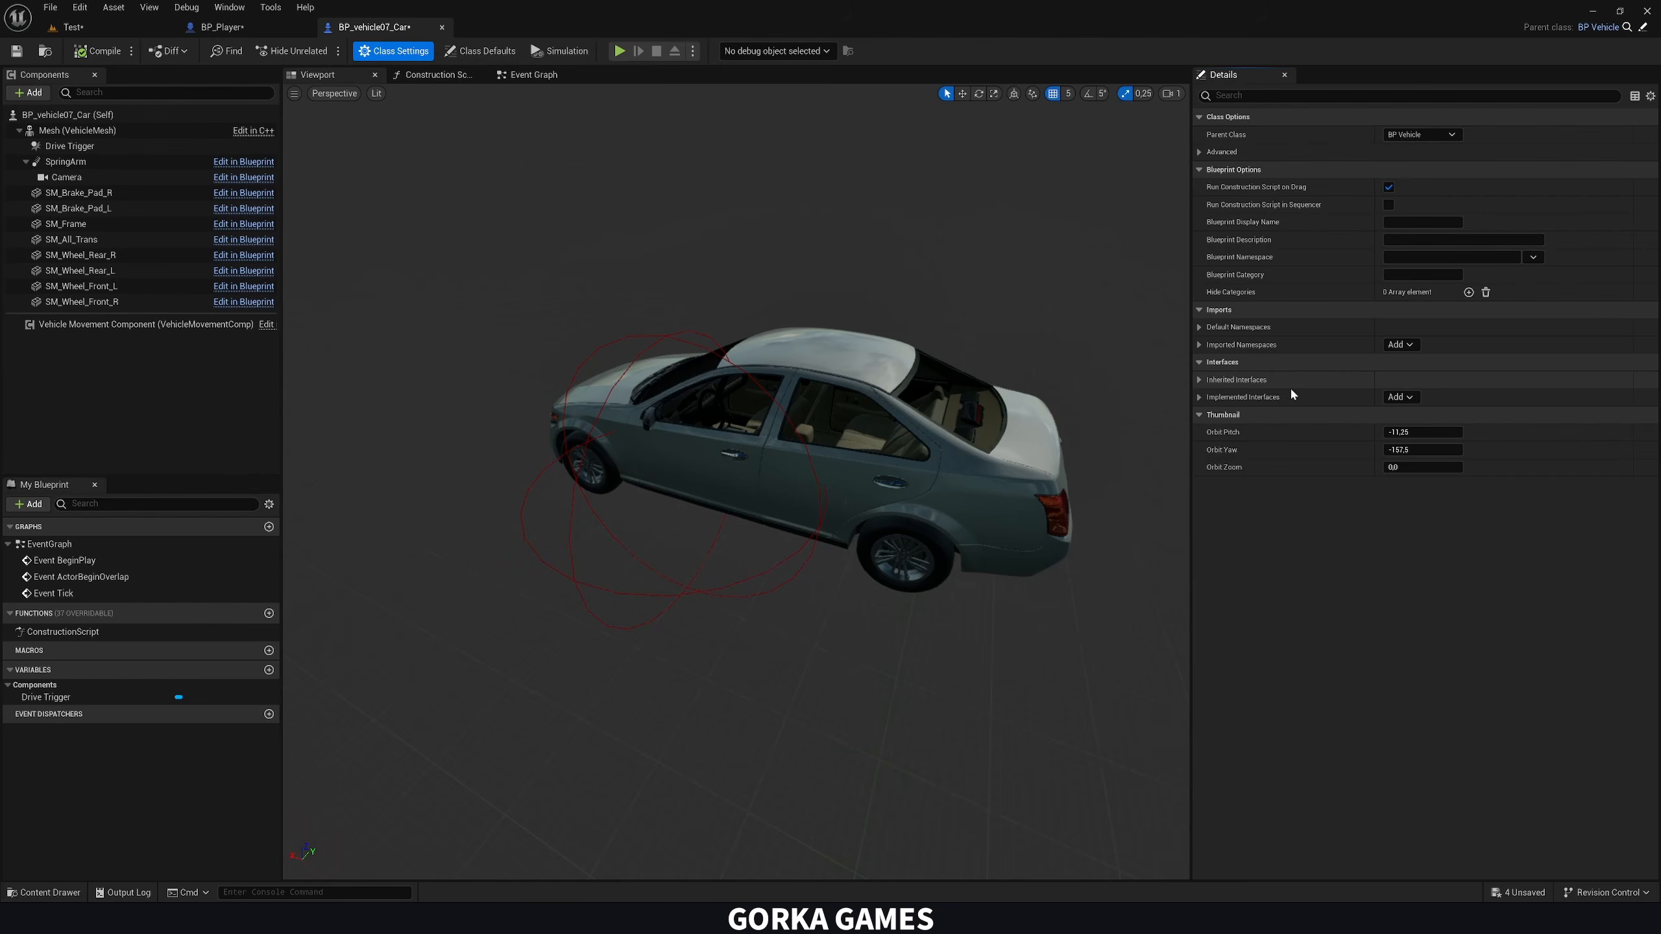
left_click(1397, 397)
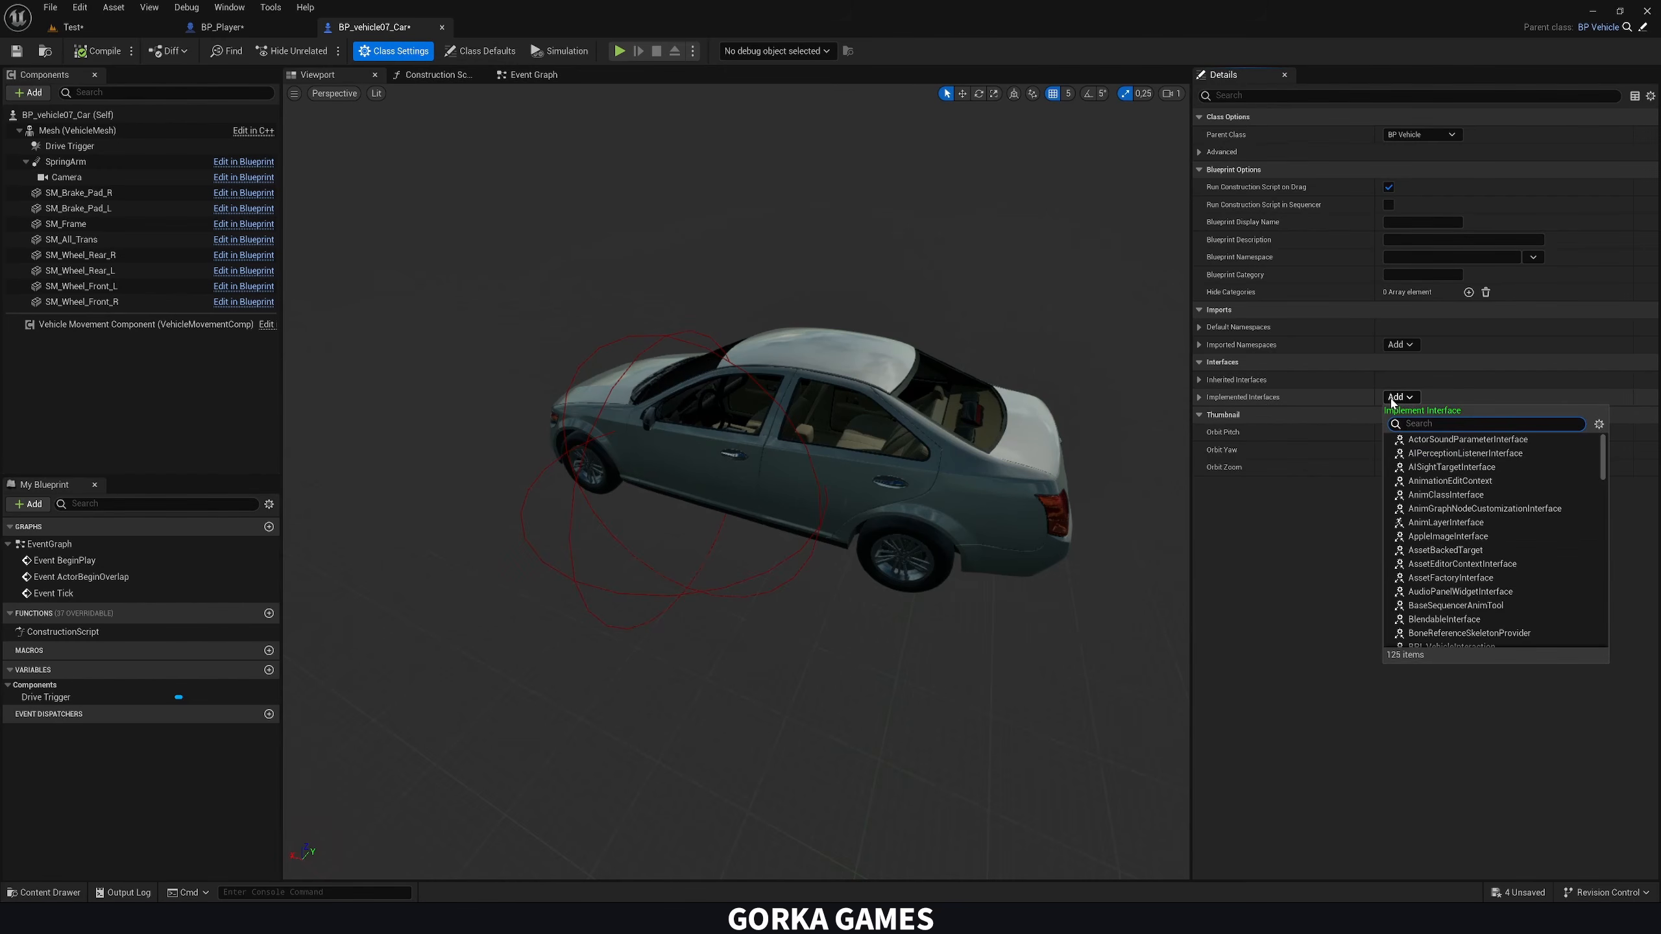
type("bpi")
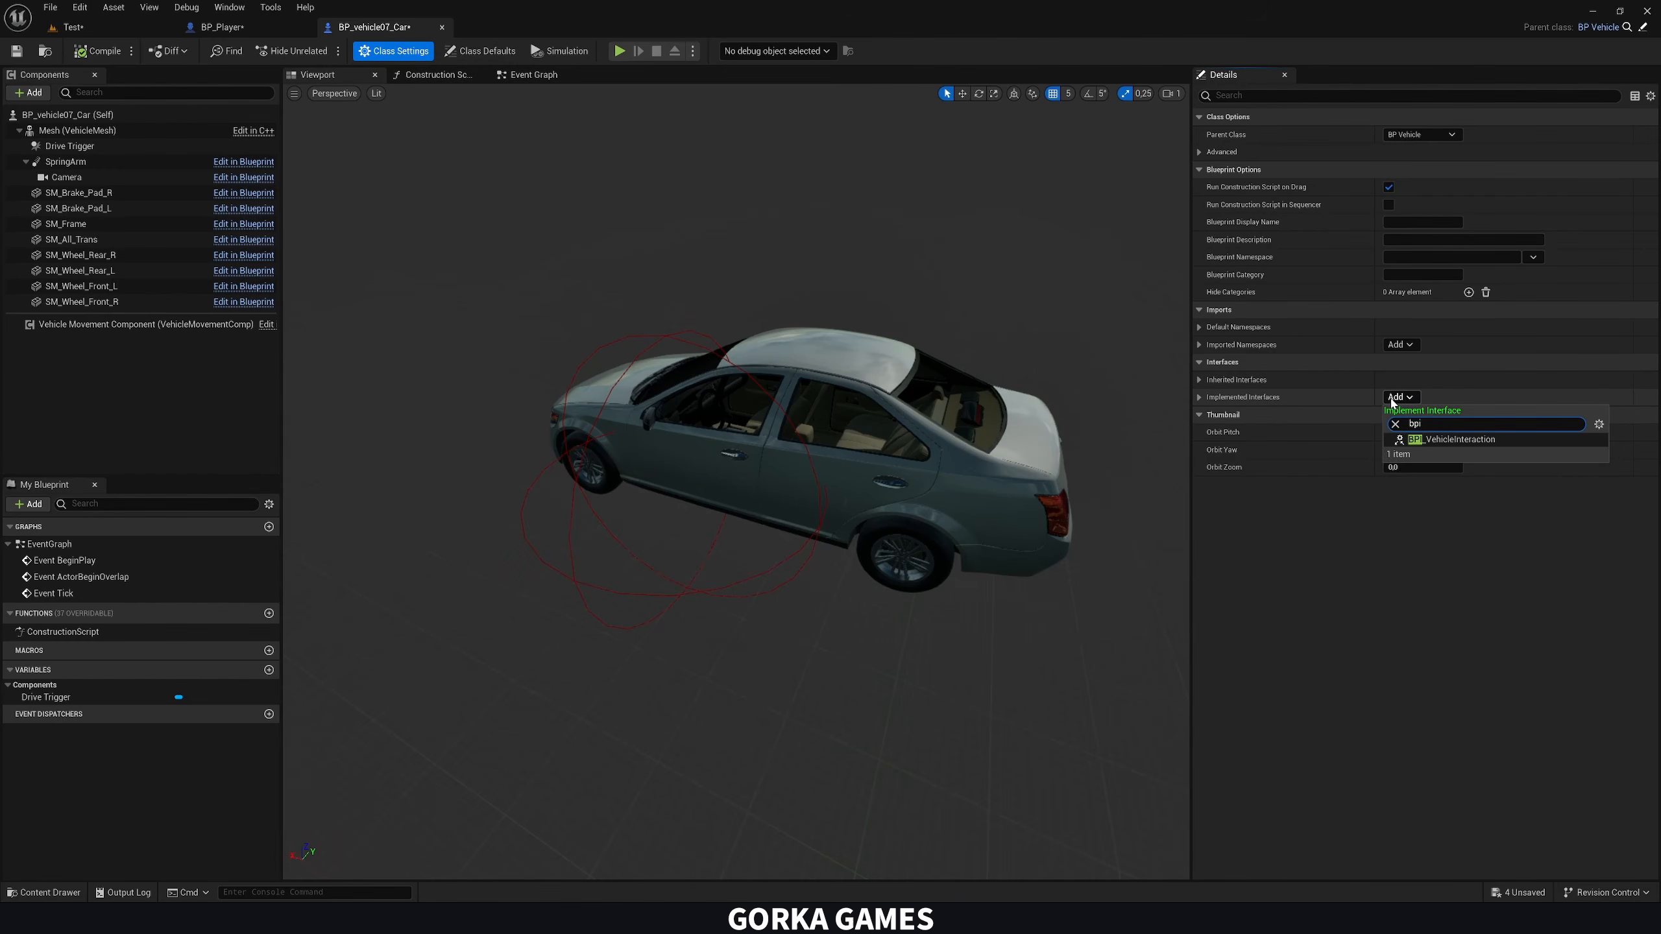
left_click(1451, 440)
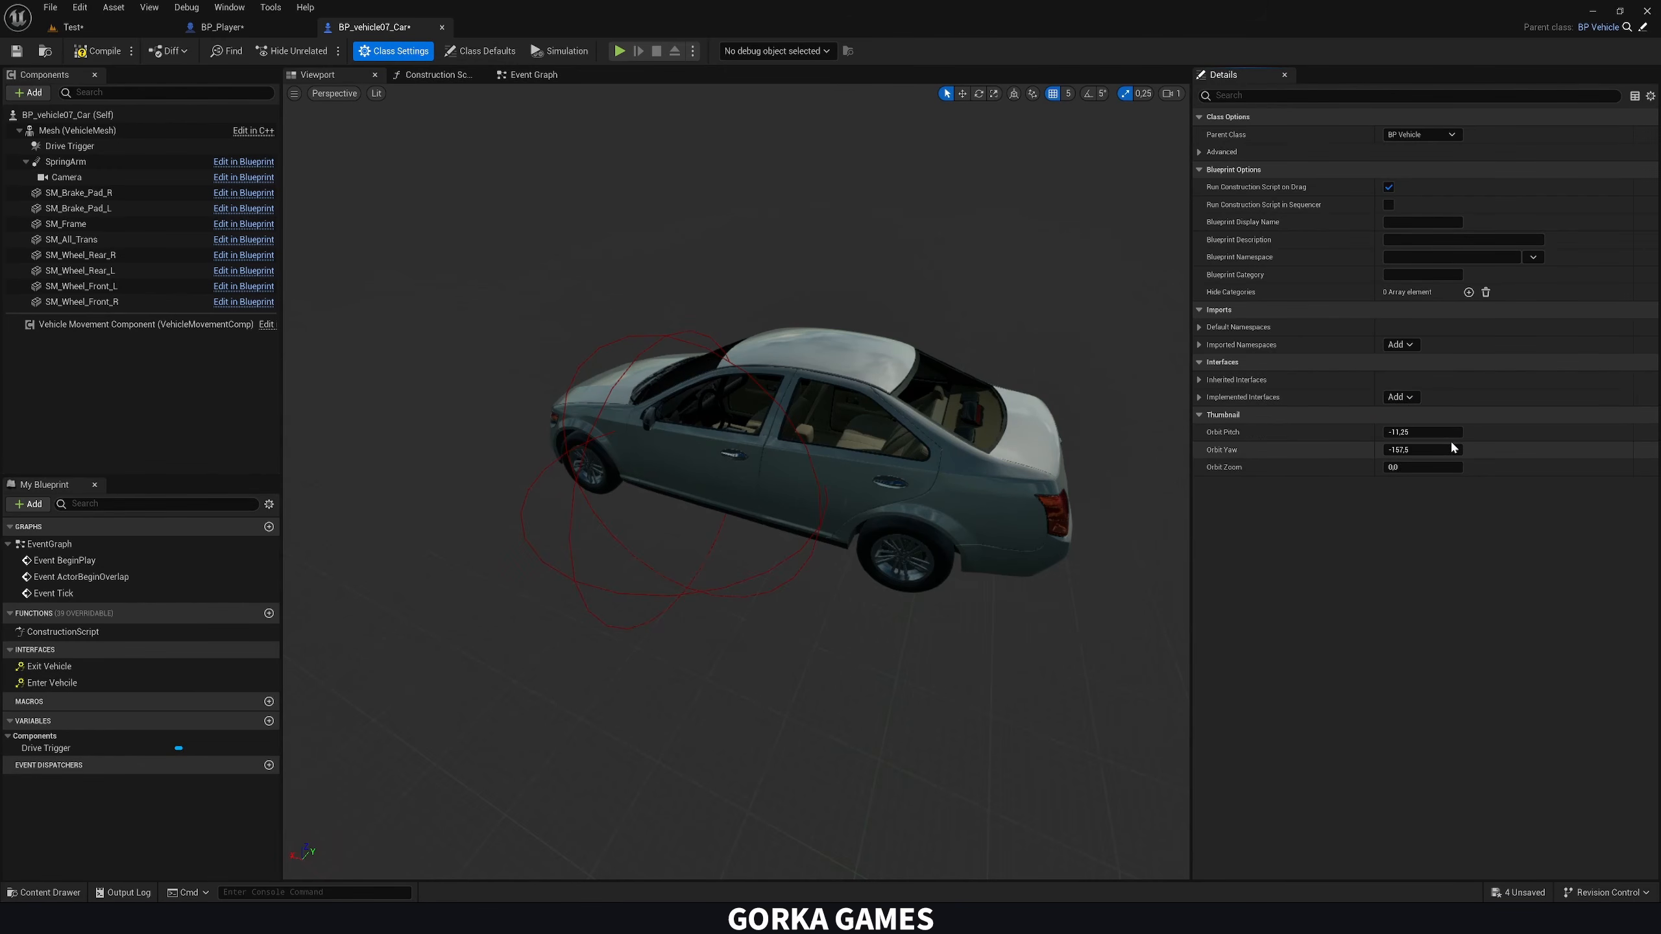
double_click(52, 683)
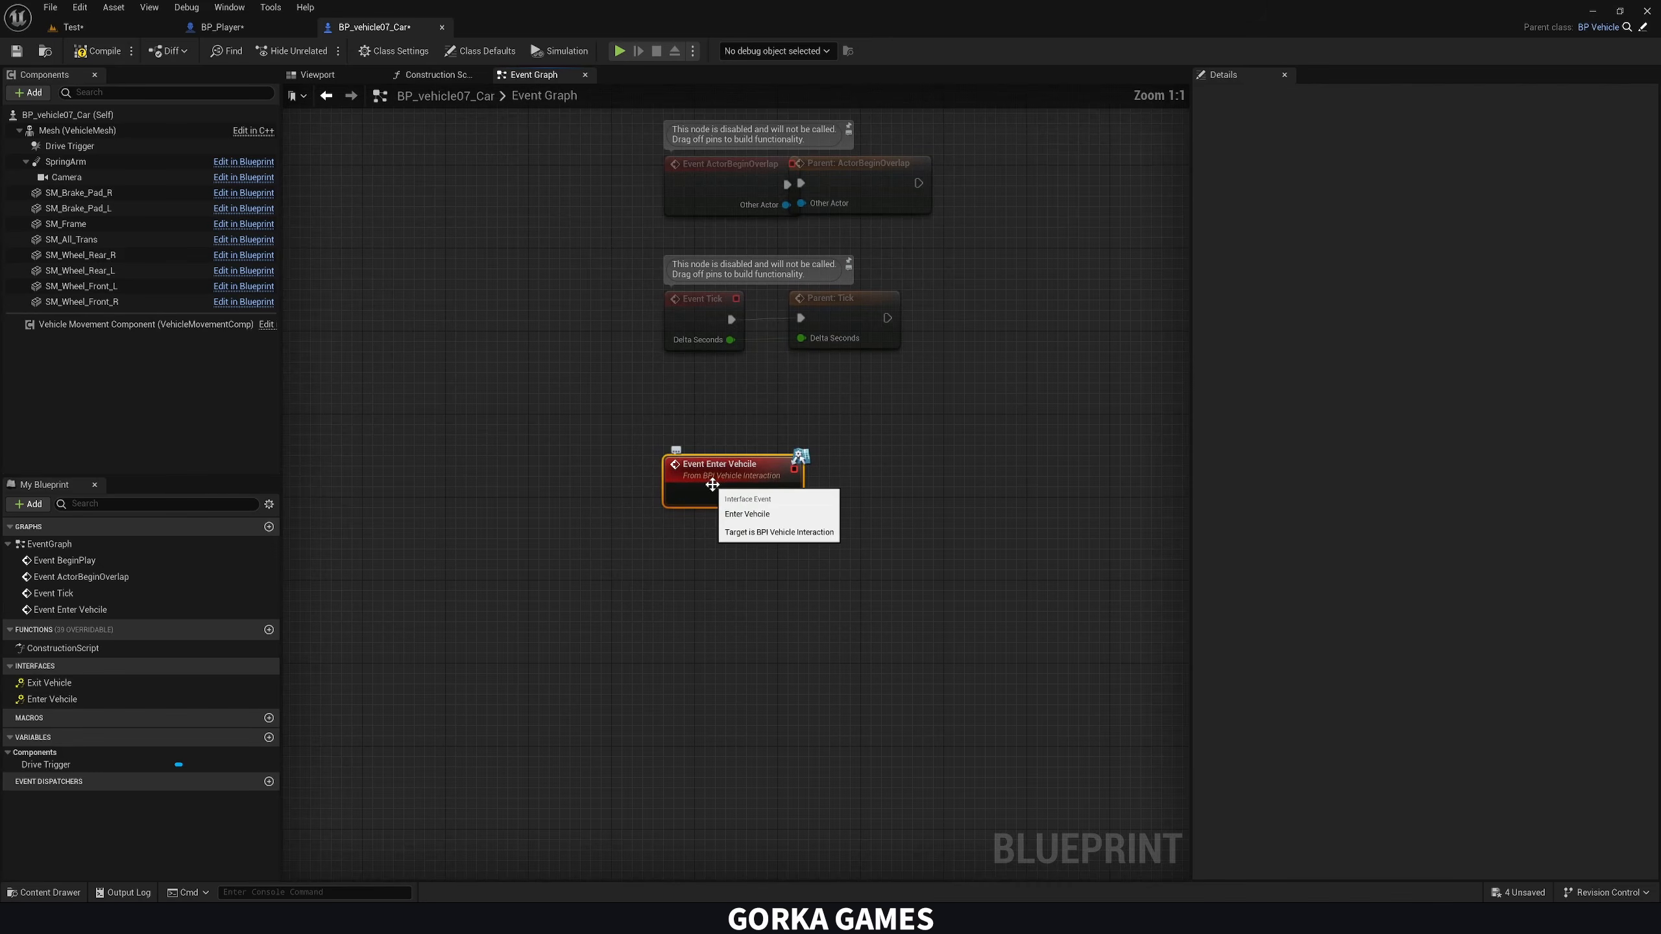
In the BPI_VehicleInteraction interface, correct the misspelled name of the enter function to Enter Vehicle
left_click(119, 30)
left_click(423, 681)
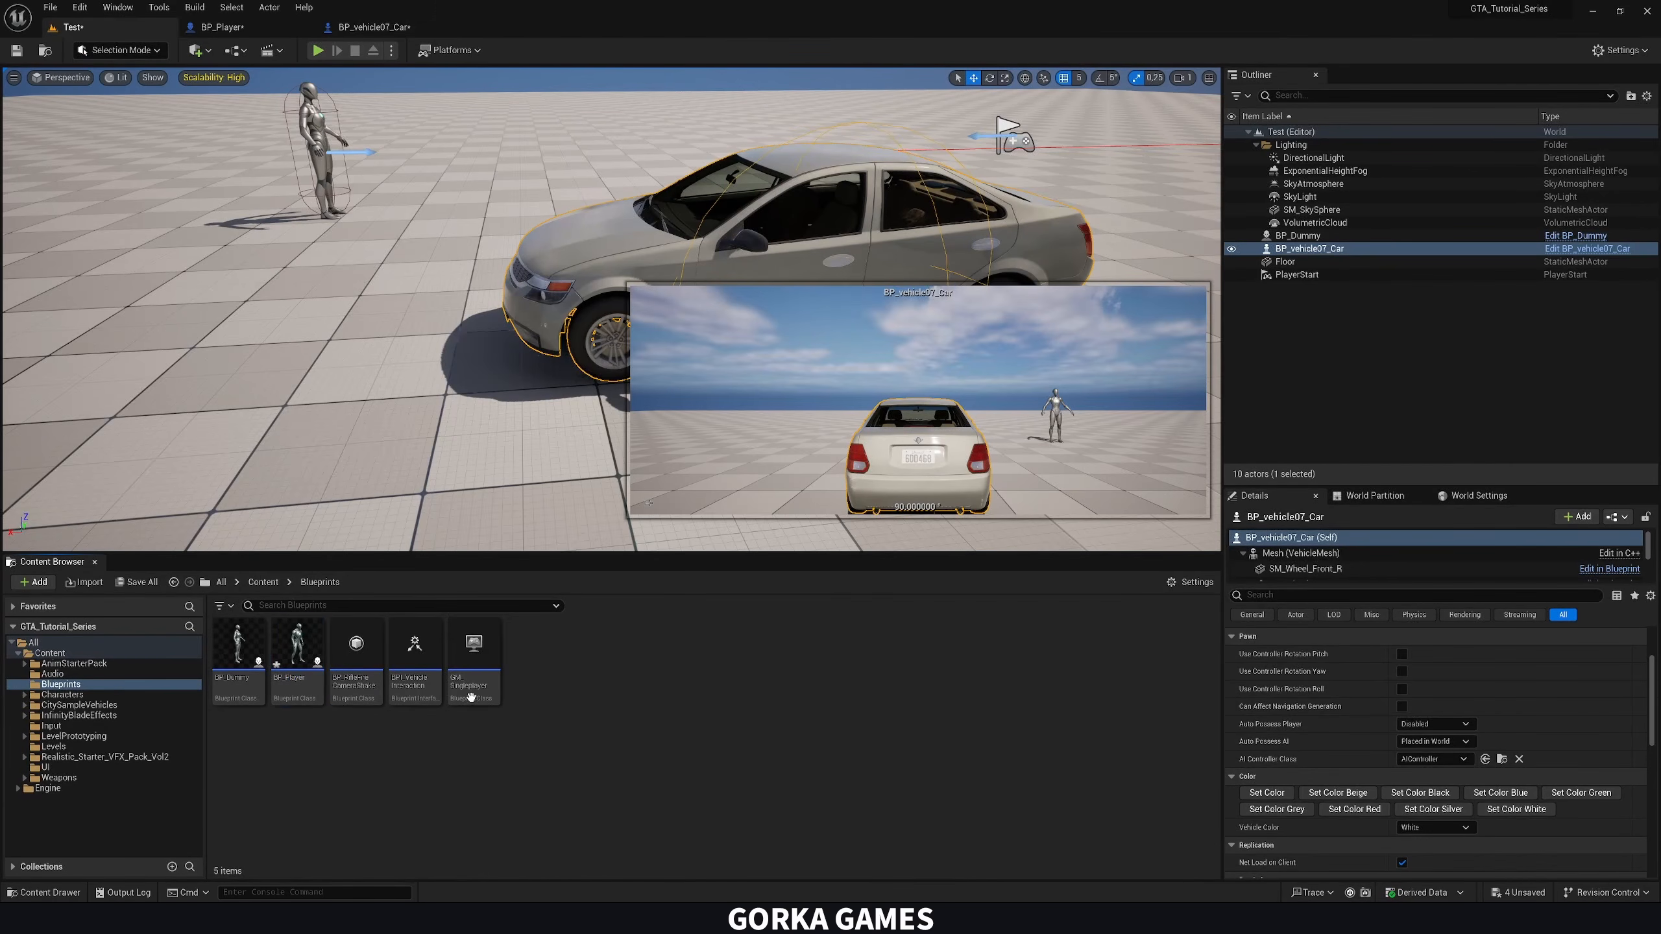
double_click(425, 684)
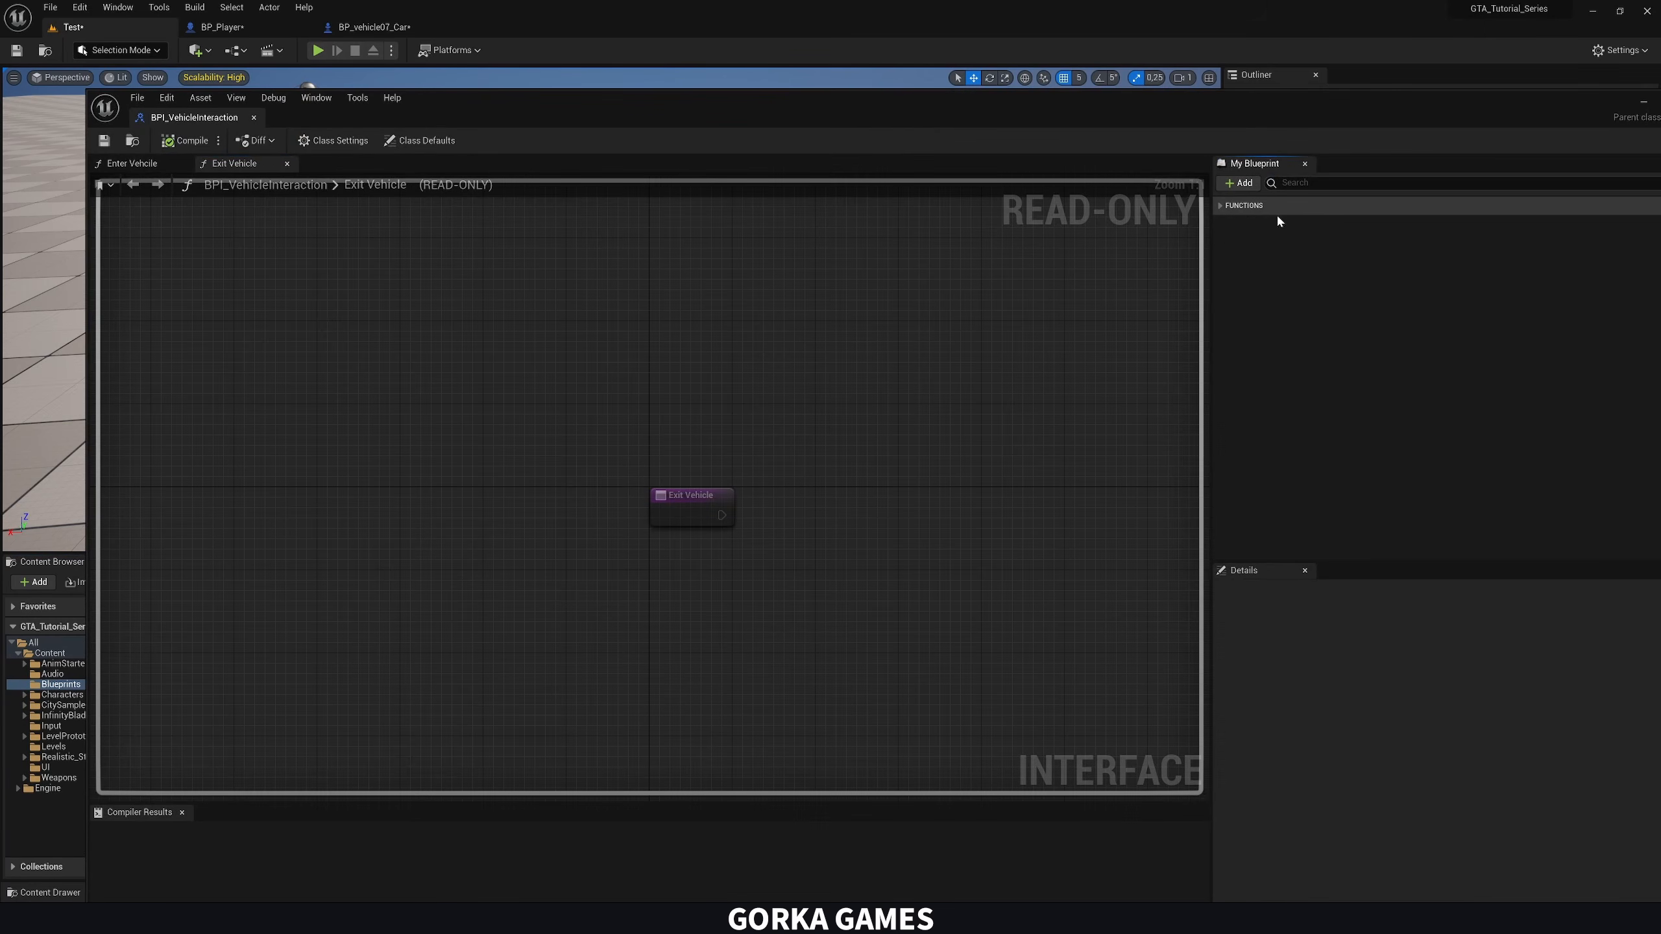
left_click(1277, 223)
left_click(1293, 224)
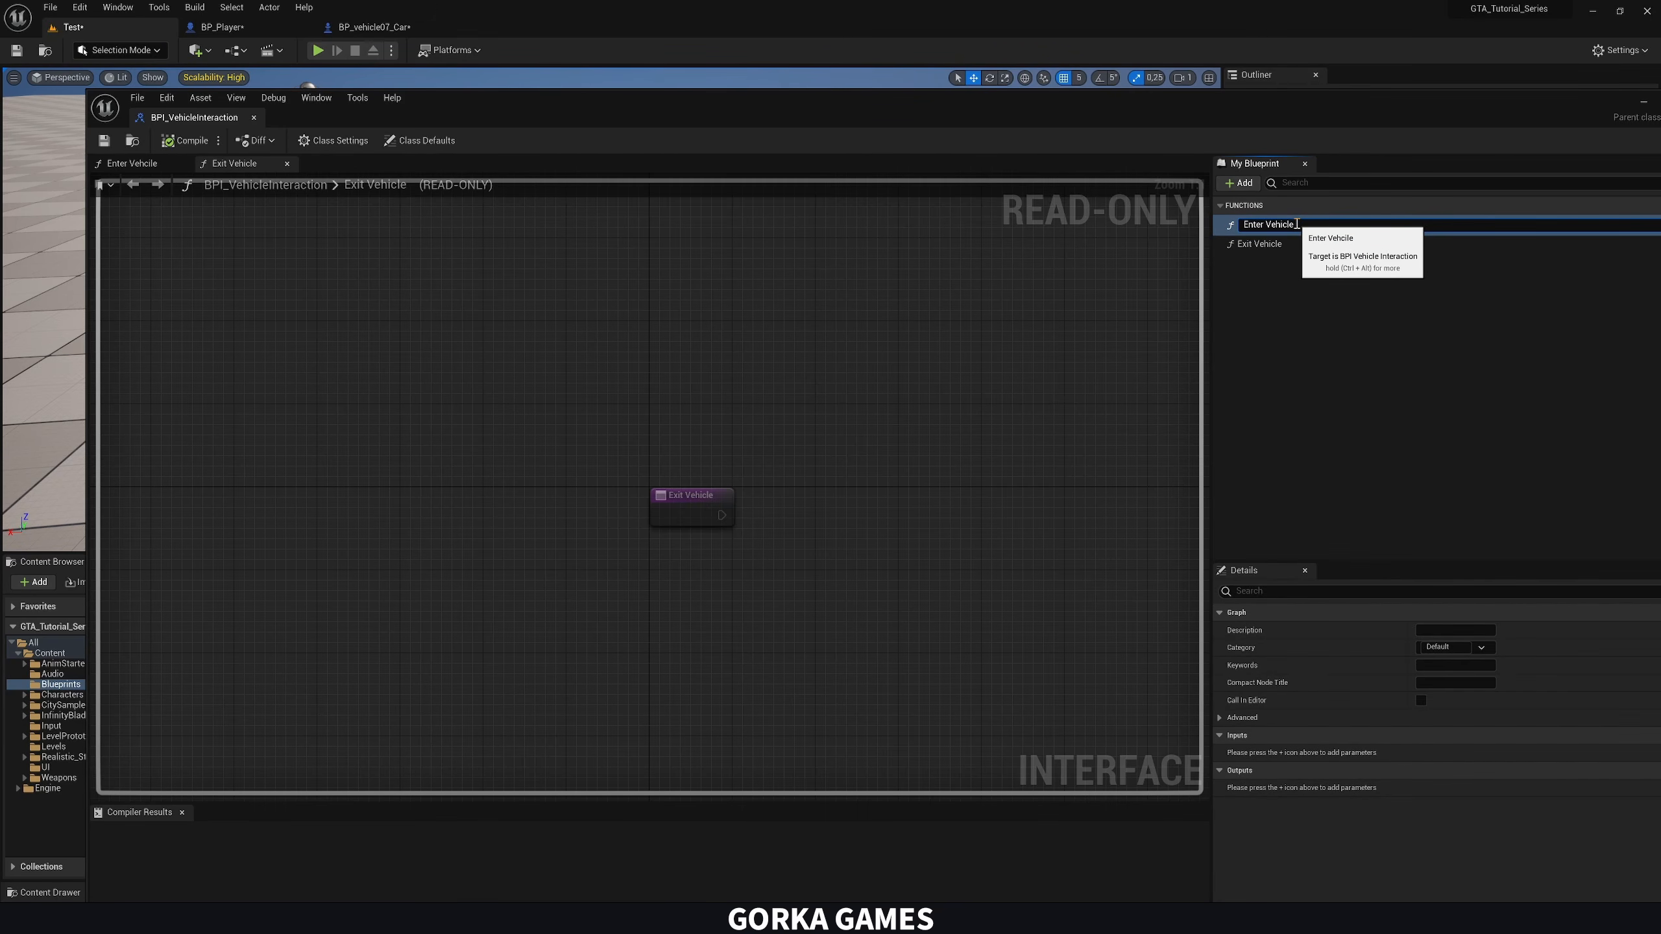
In BP_vehicle07_Car, delete the Enter Vehicle event and remove the BPI Vehicle Interaction interface, agreeing to transfer its functions
left_click(414, 40)
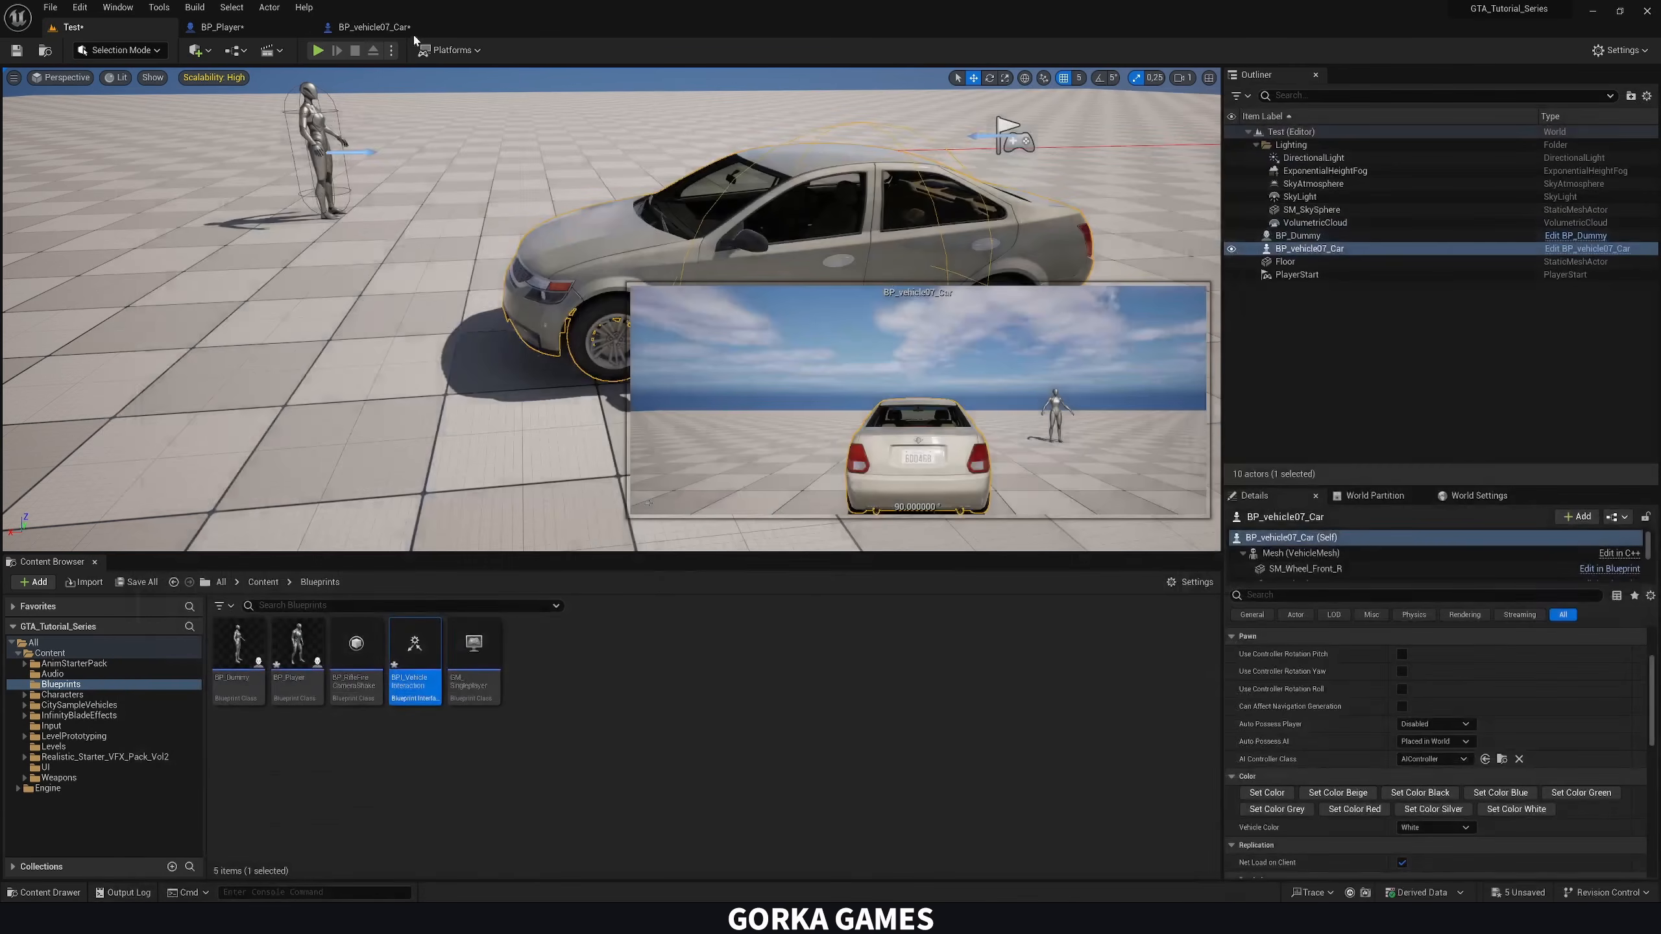
left_click(407, 28)
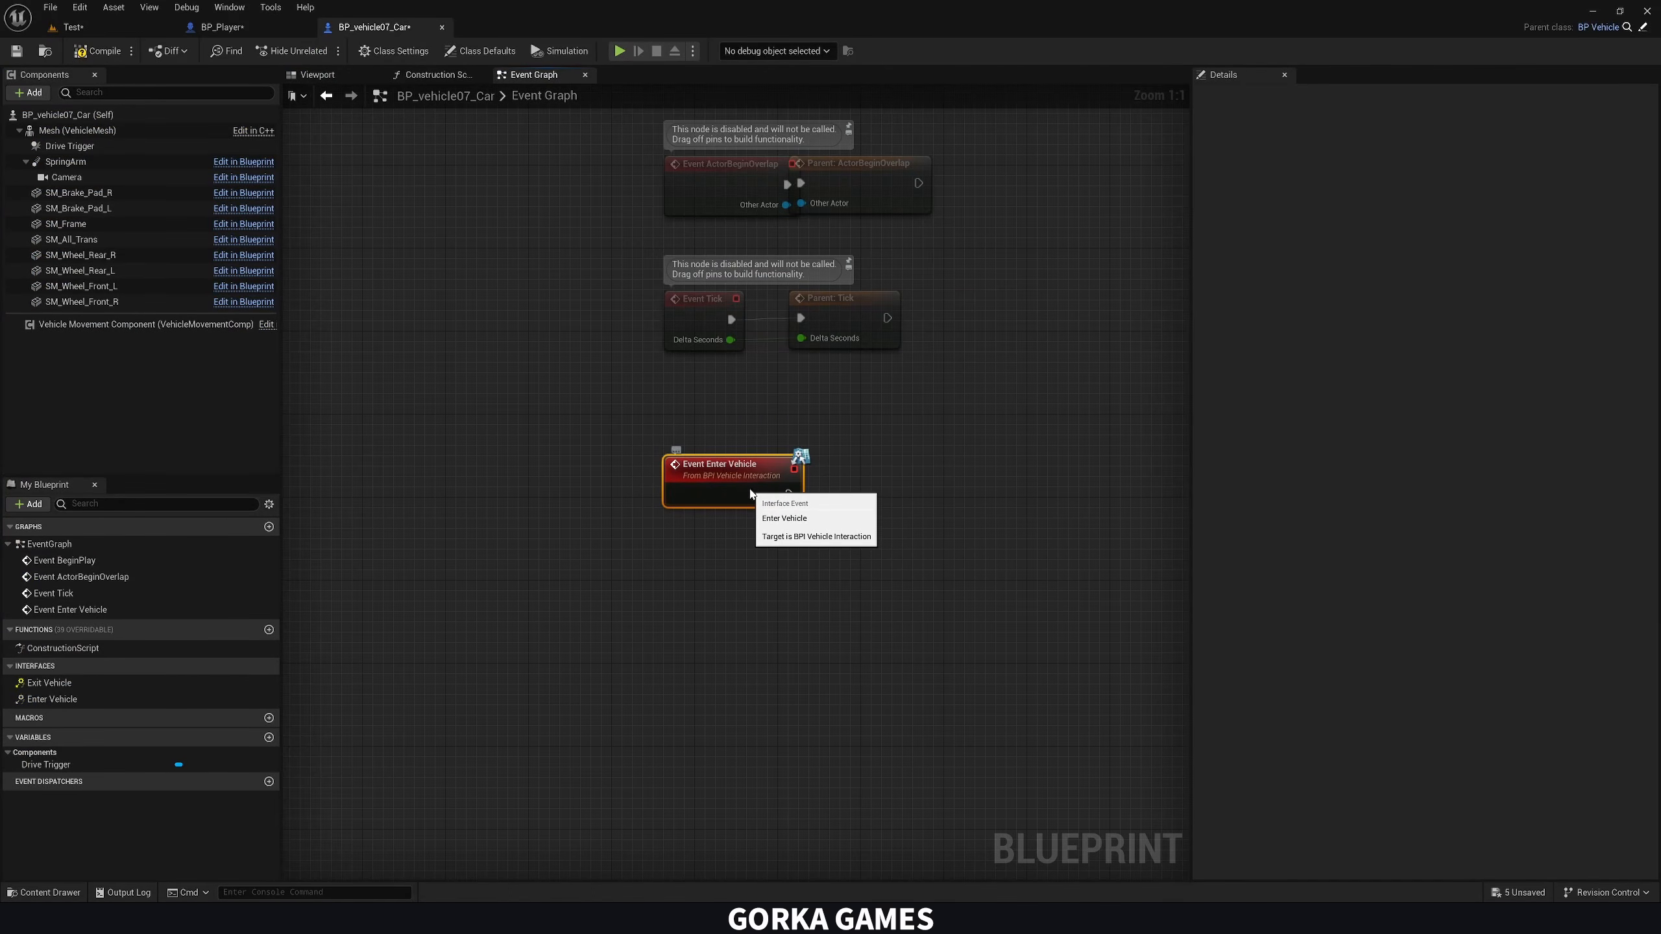
key("Delete")
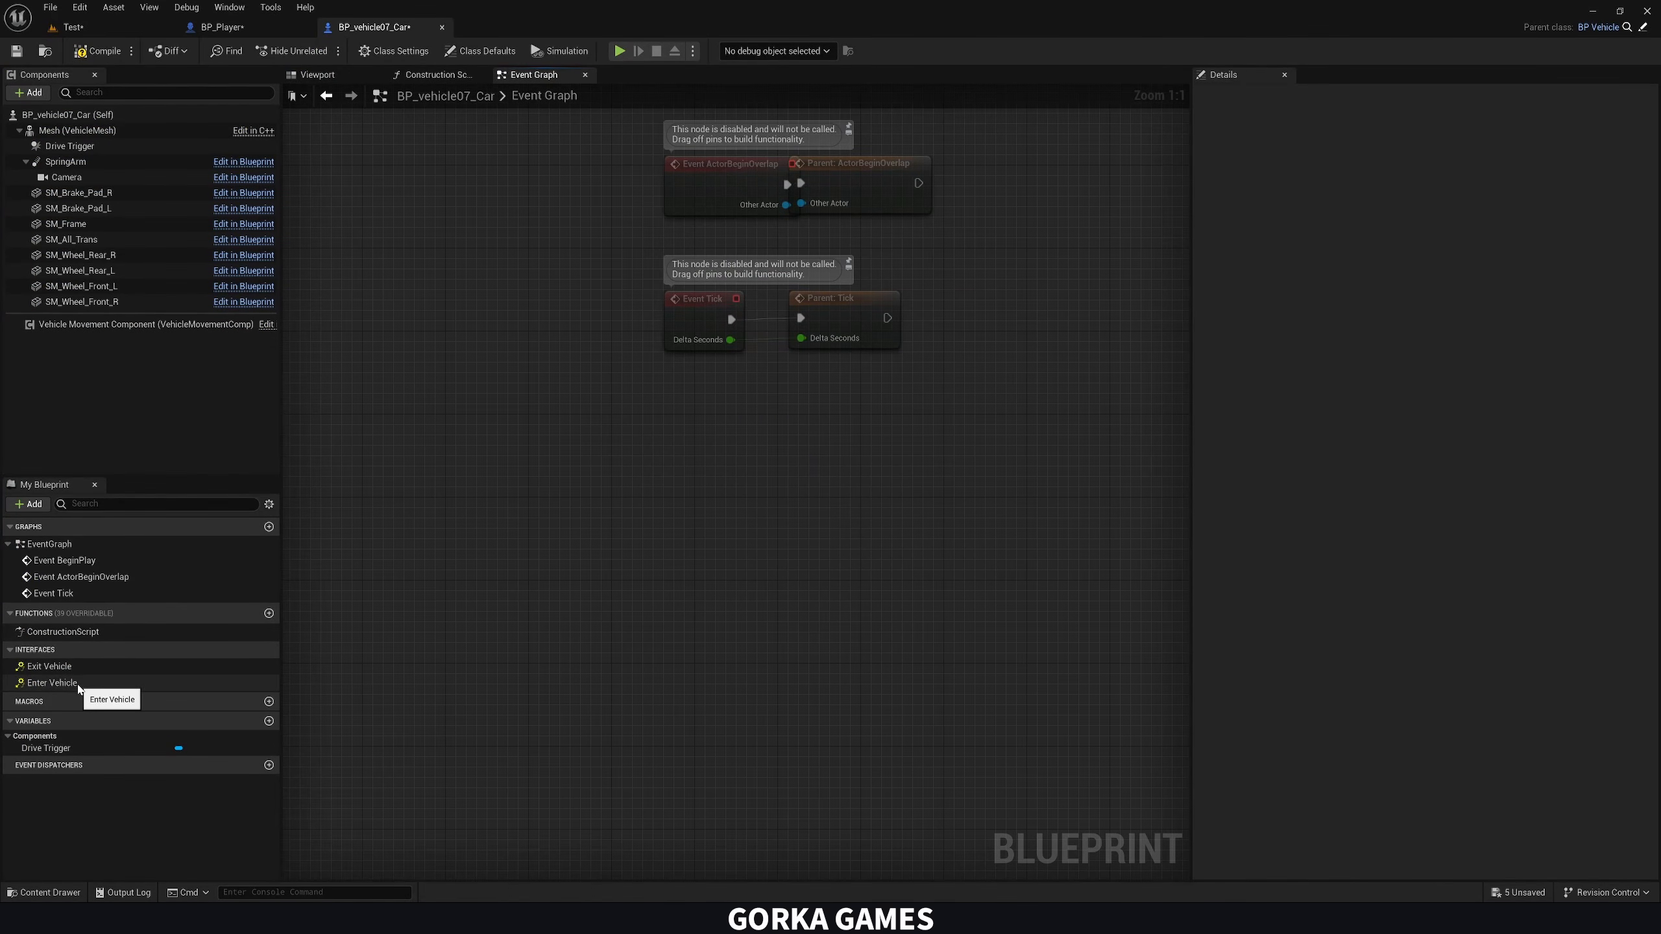
left_click(397, 55)
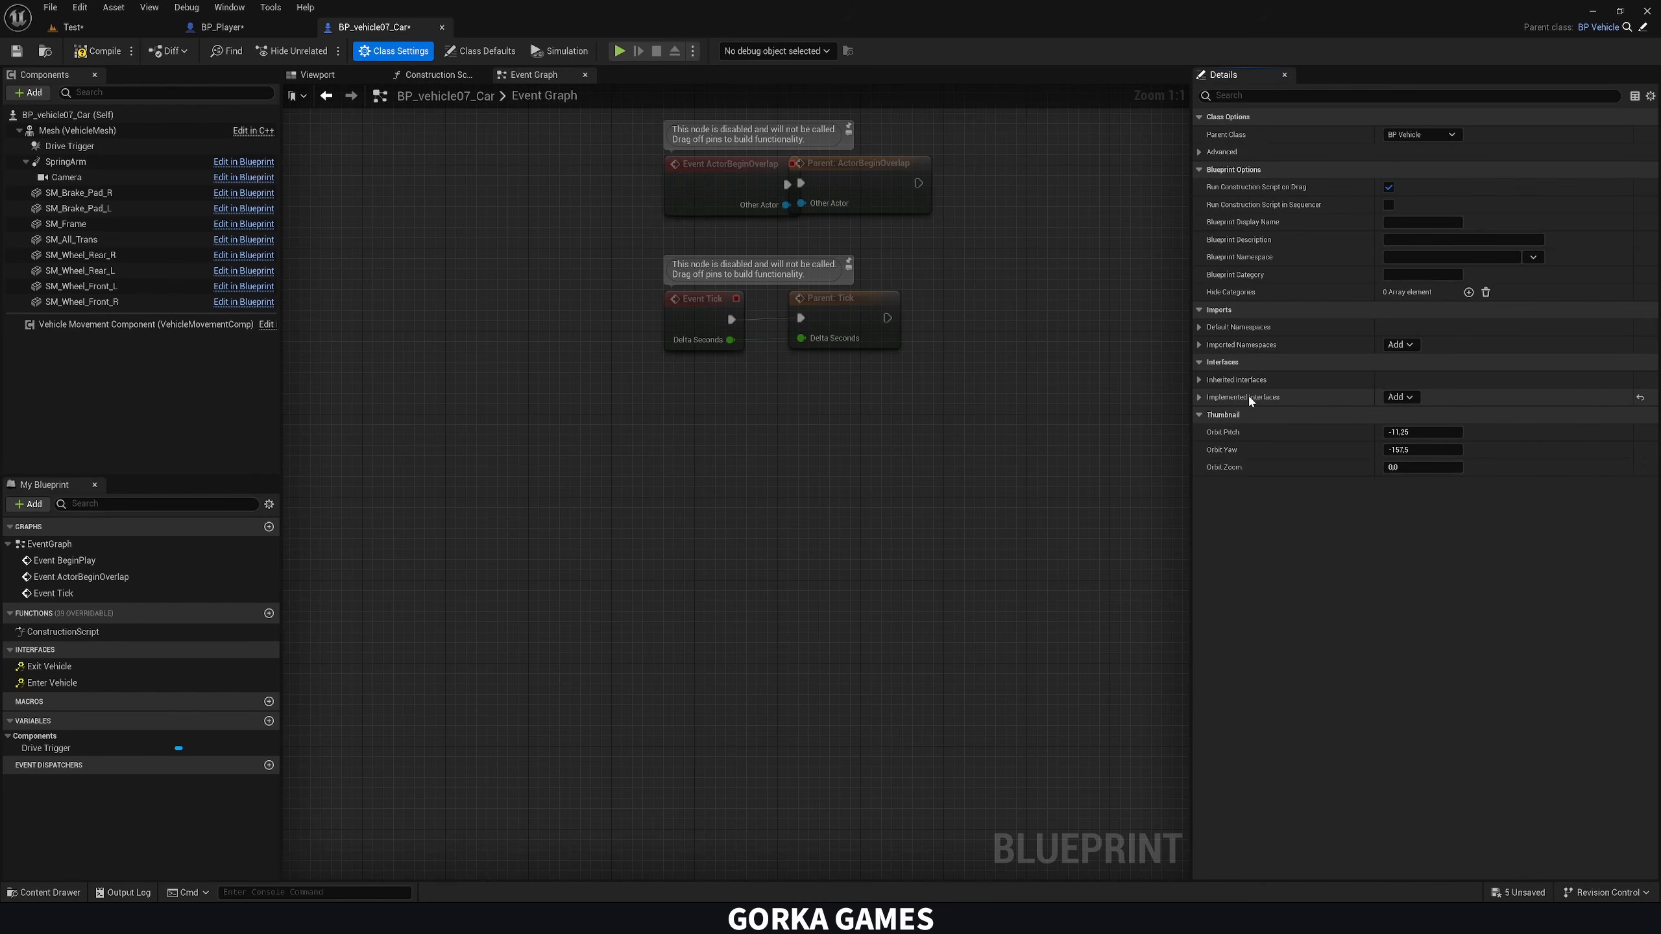
left_click(1624, 415)
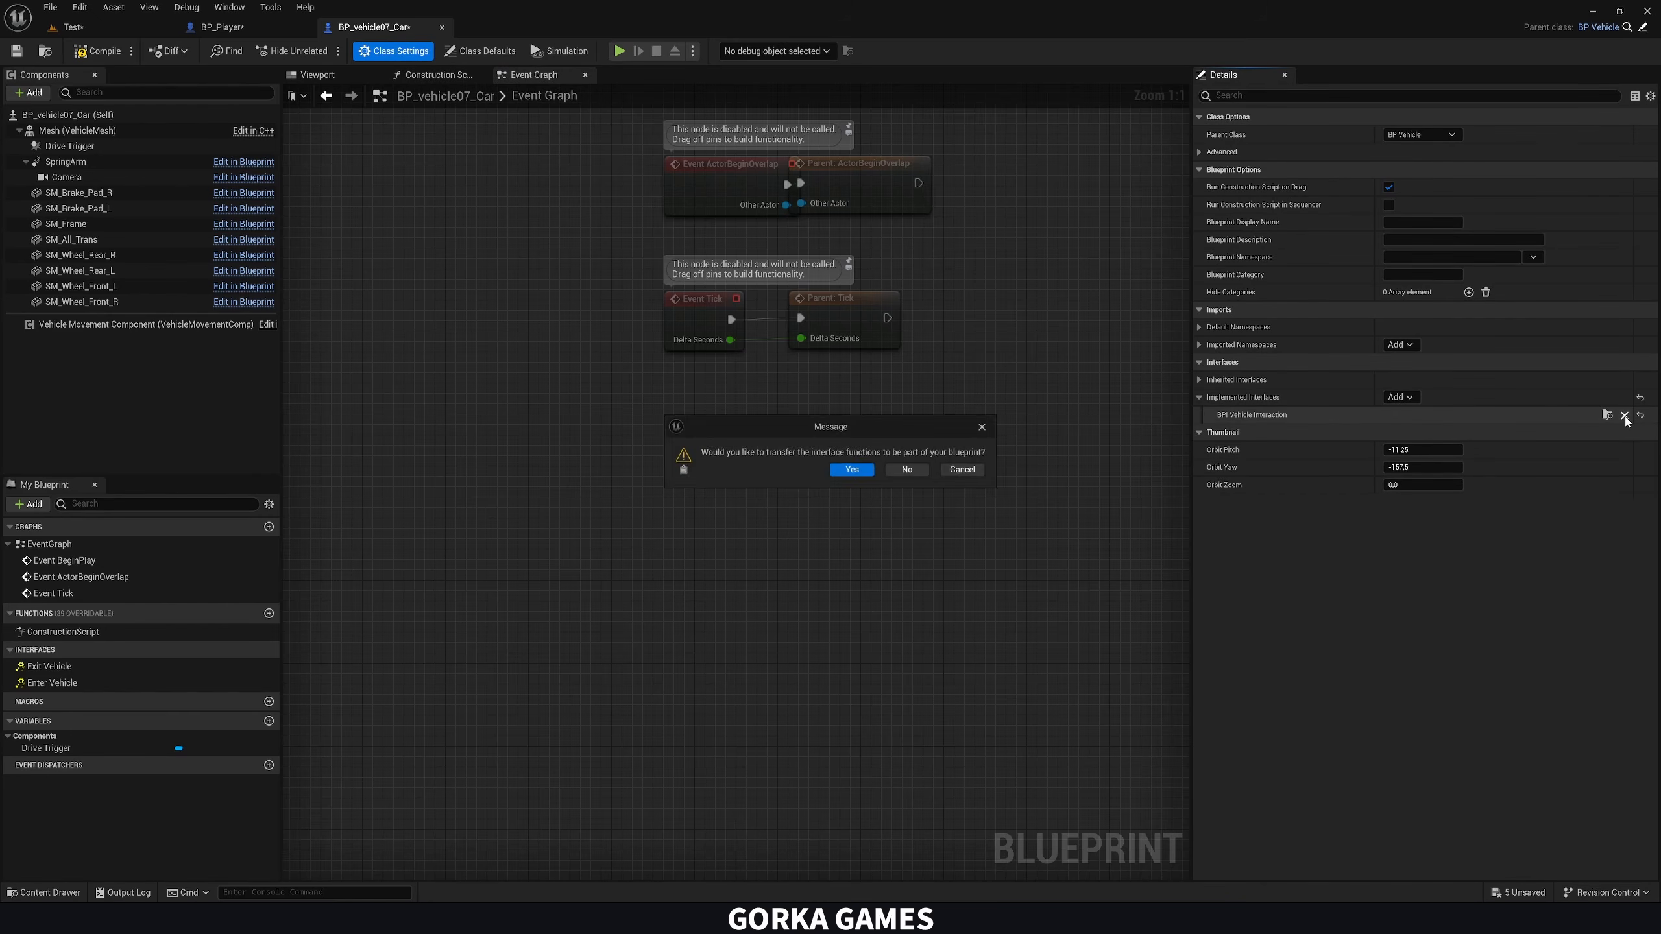
left_click(866, 470)
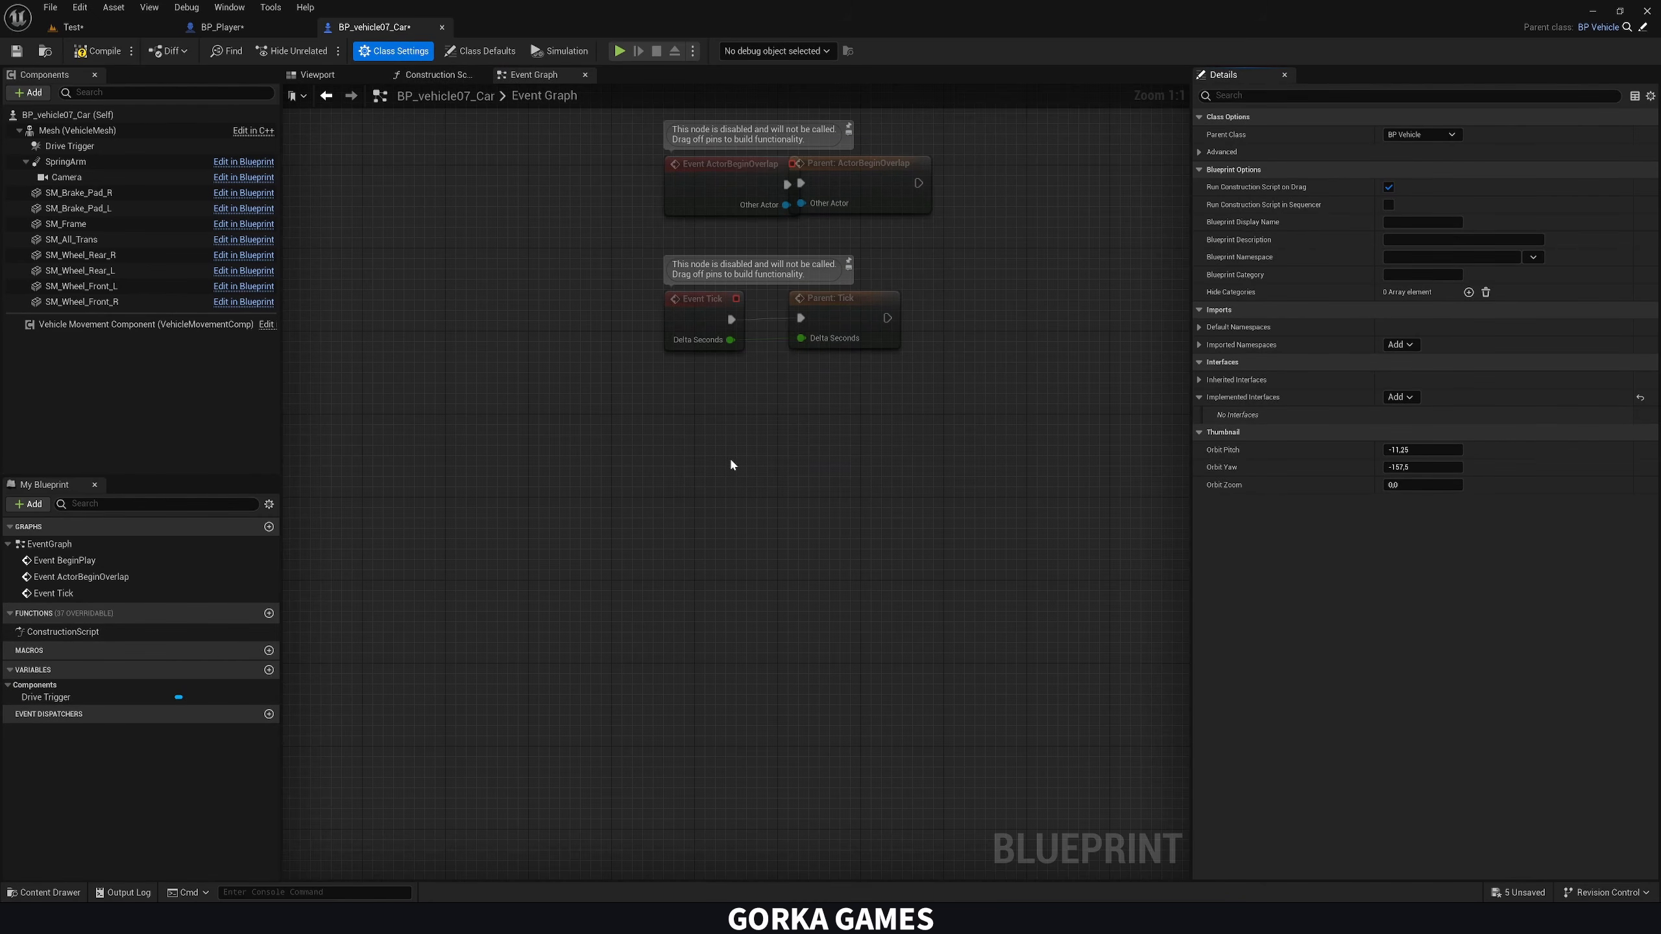
Compile the BP_Player blueprint
left_click(222, 27)
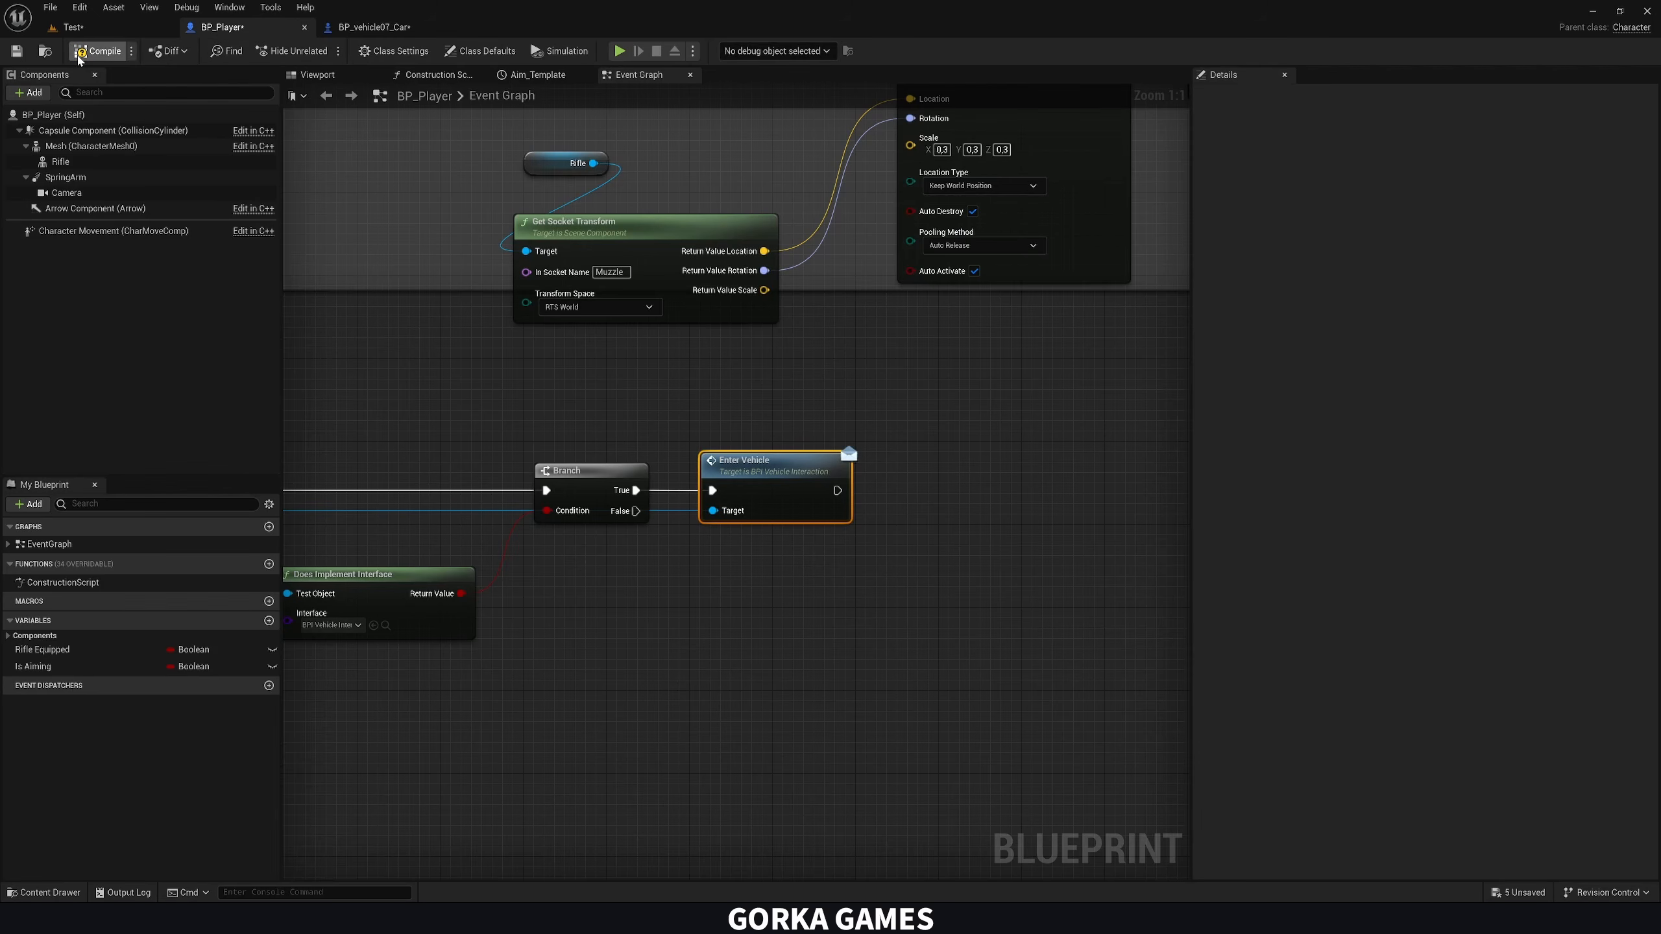
left_click(80, 52)
In BP_vehicle07_Car, implement the BPI_VehicleInteraction interface again and add its Enter Vehicle event to the Event Graph
left_click(366, 31)
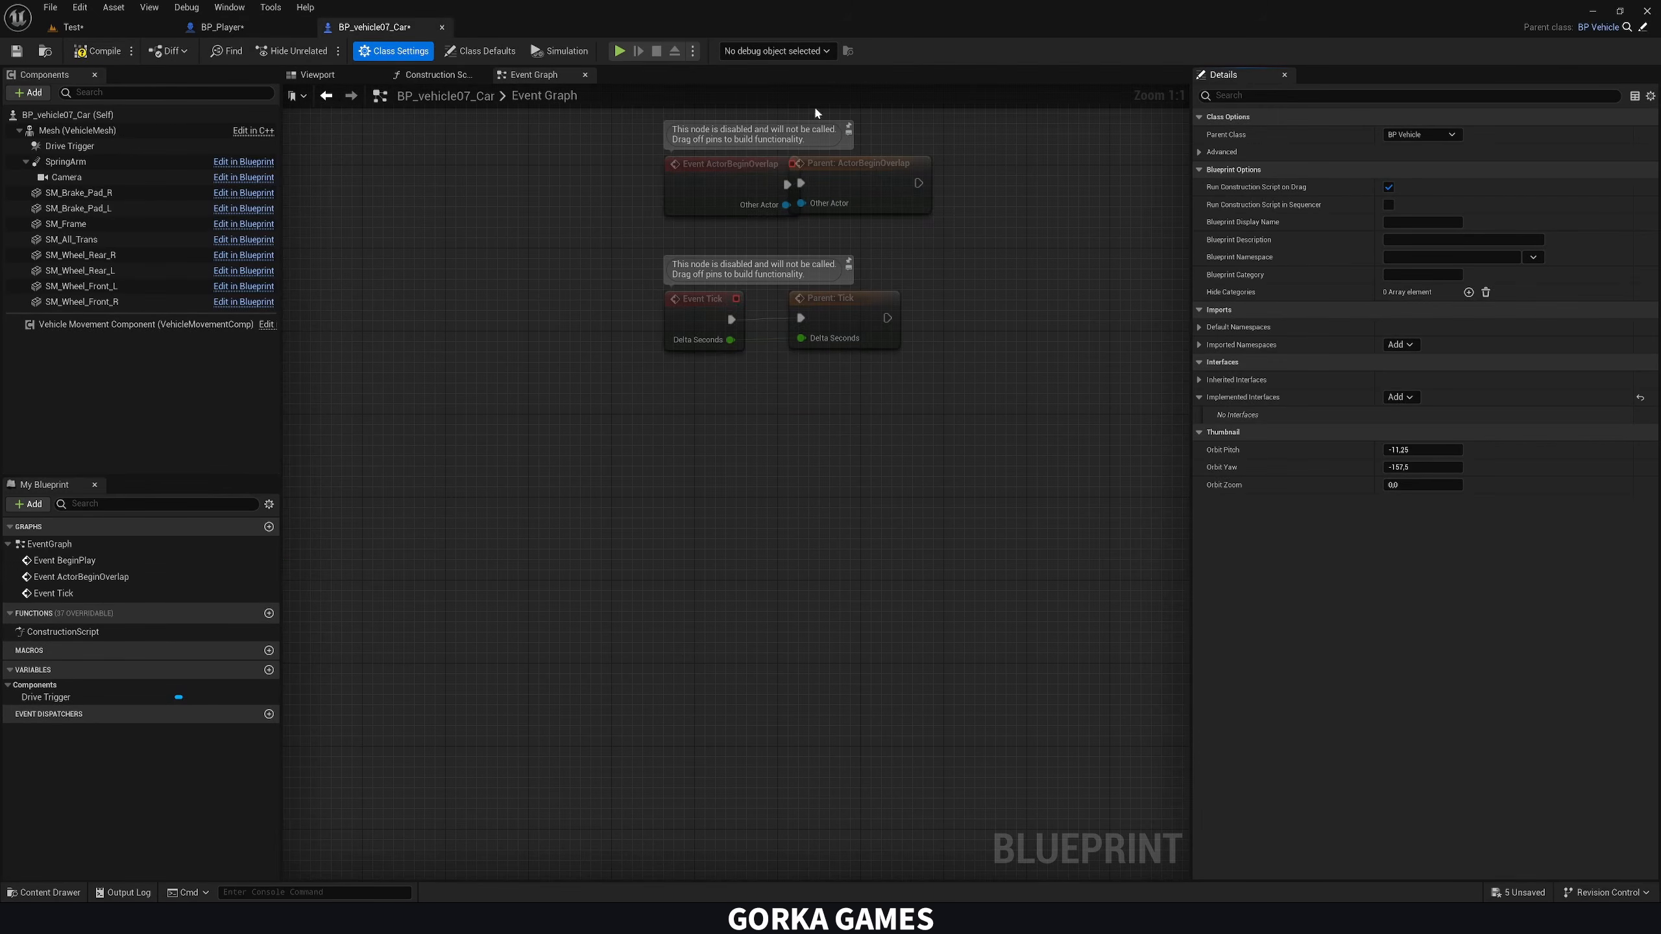
left_click(1400, 397)
type("veh")
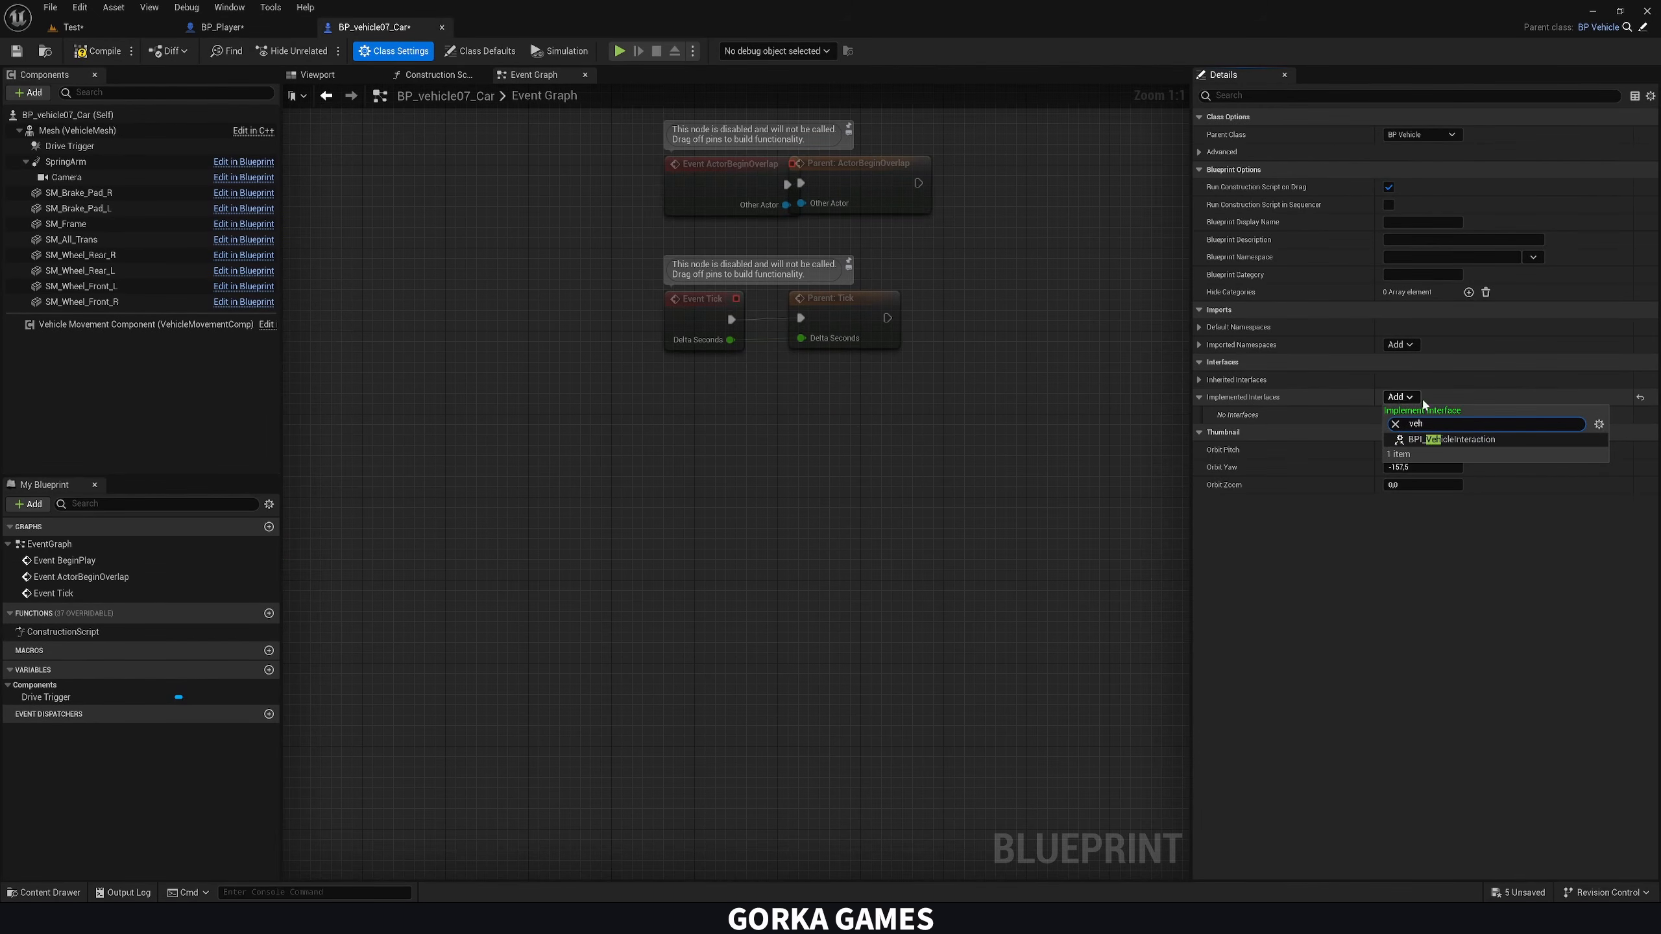
left_click(1470, 443)
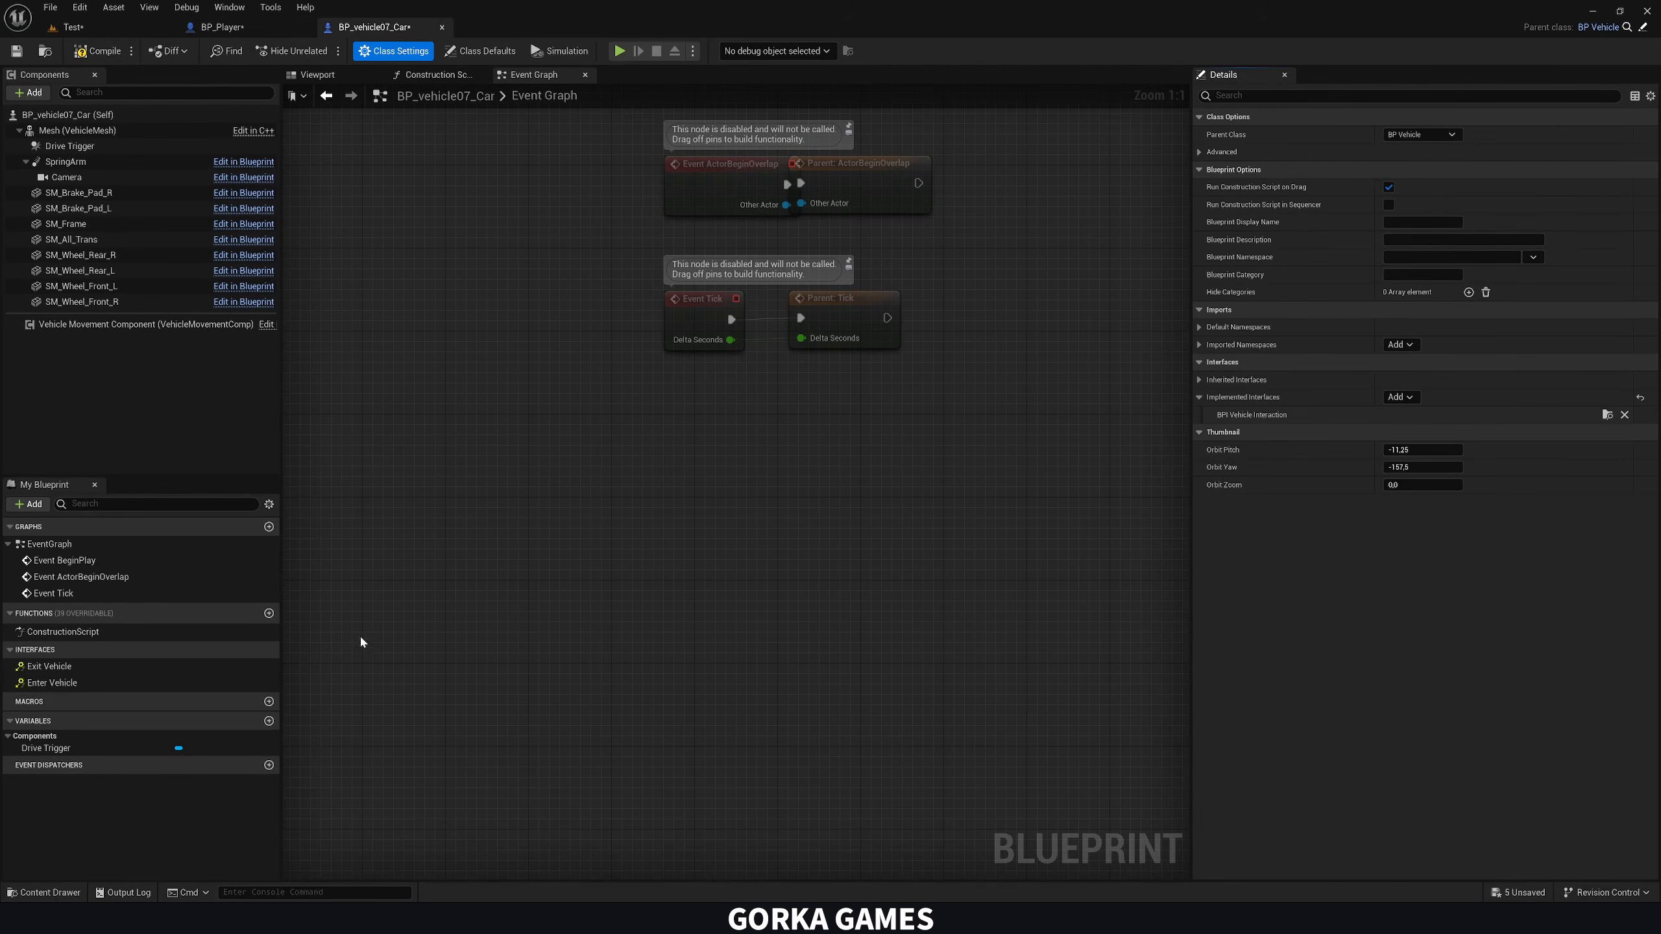
double_click(70, 685)
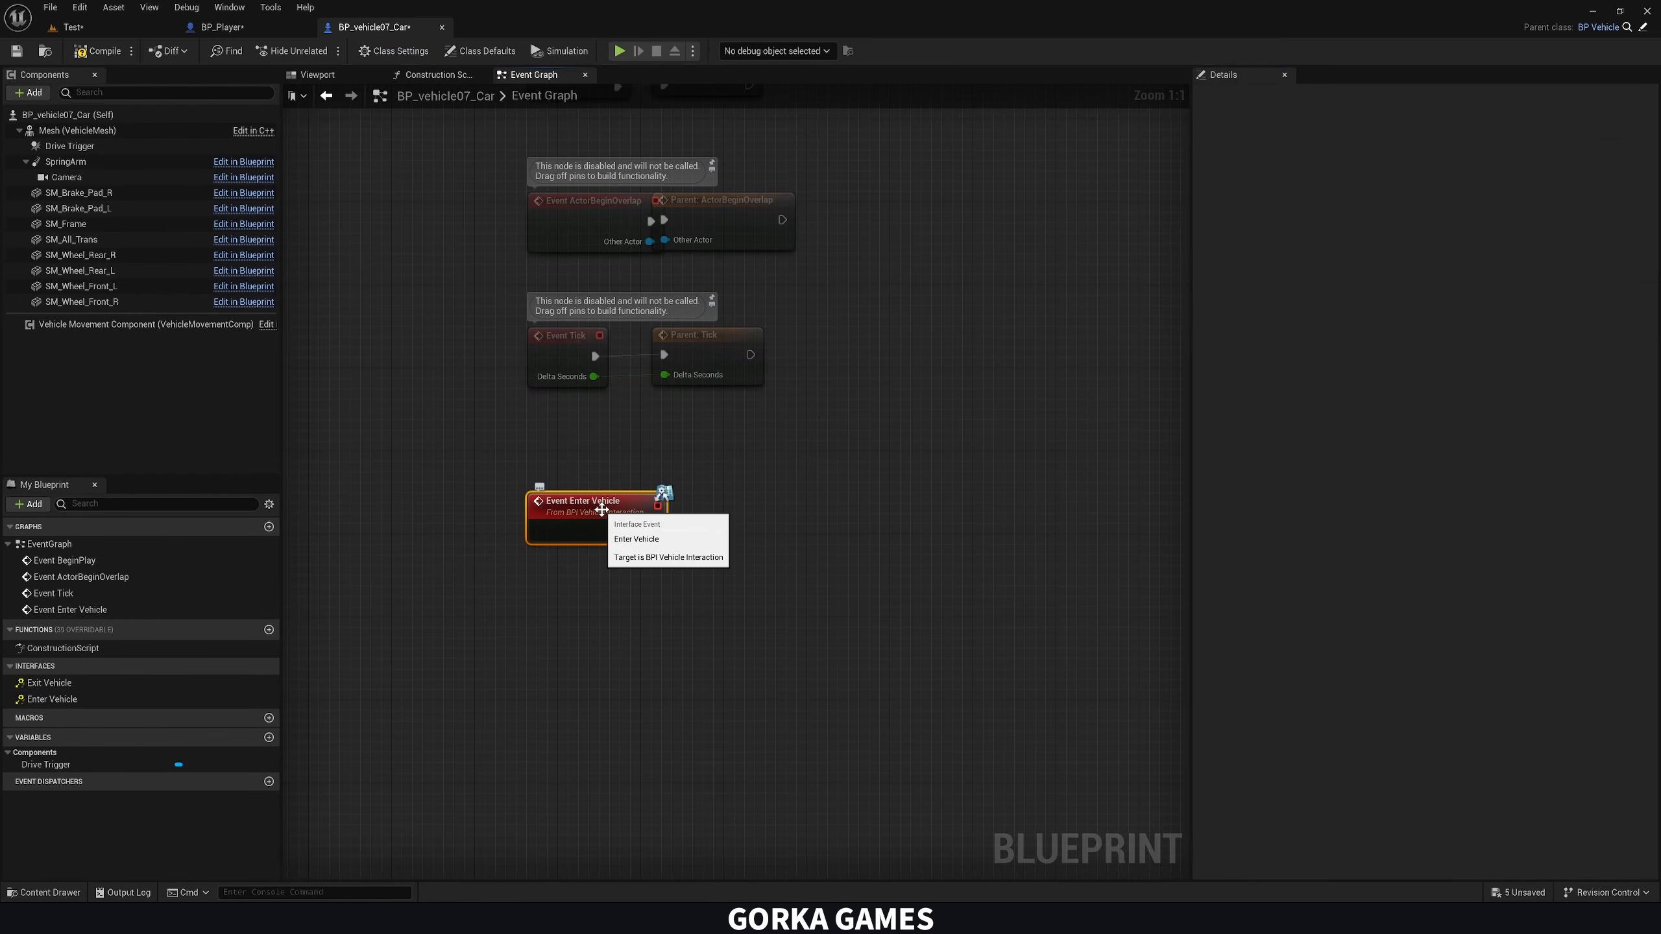
Attach a Print String node with the text Hello to the Enter Vehicle event and compile the car blueprint
right_click_drag(663, 542, 612, 543)
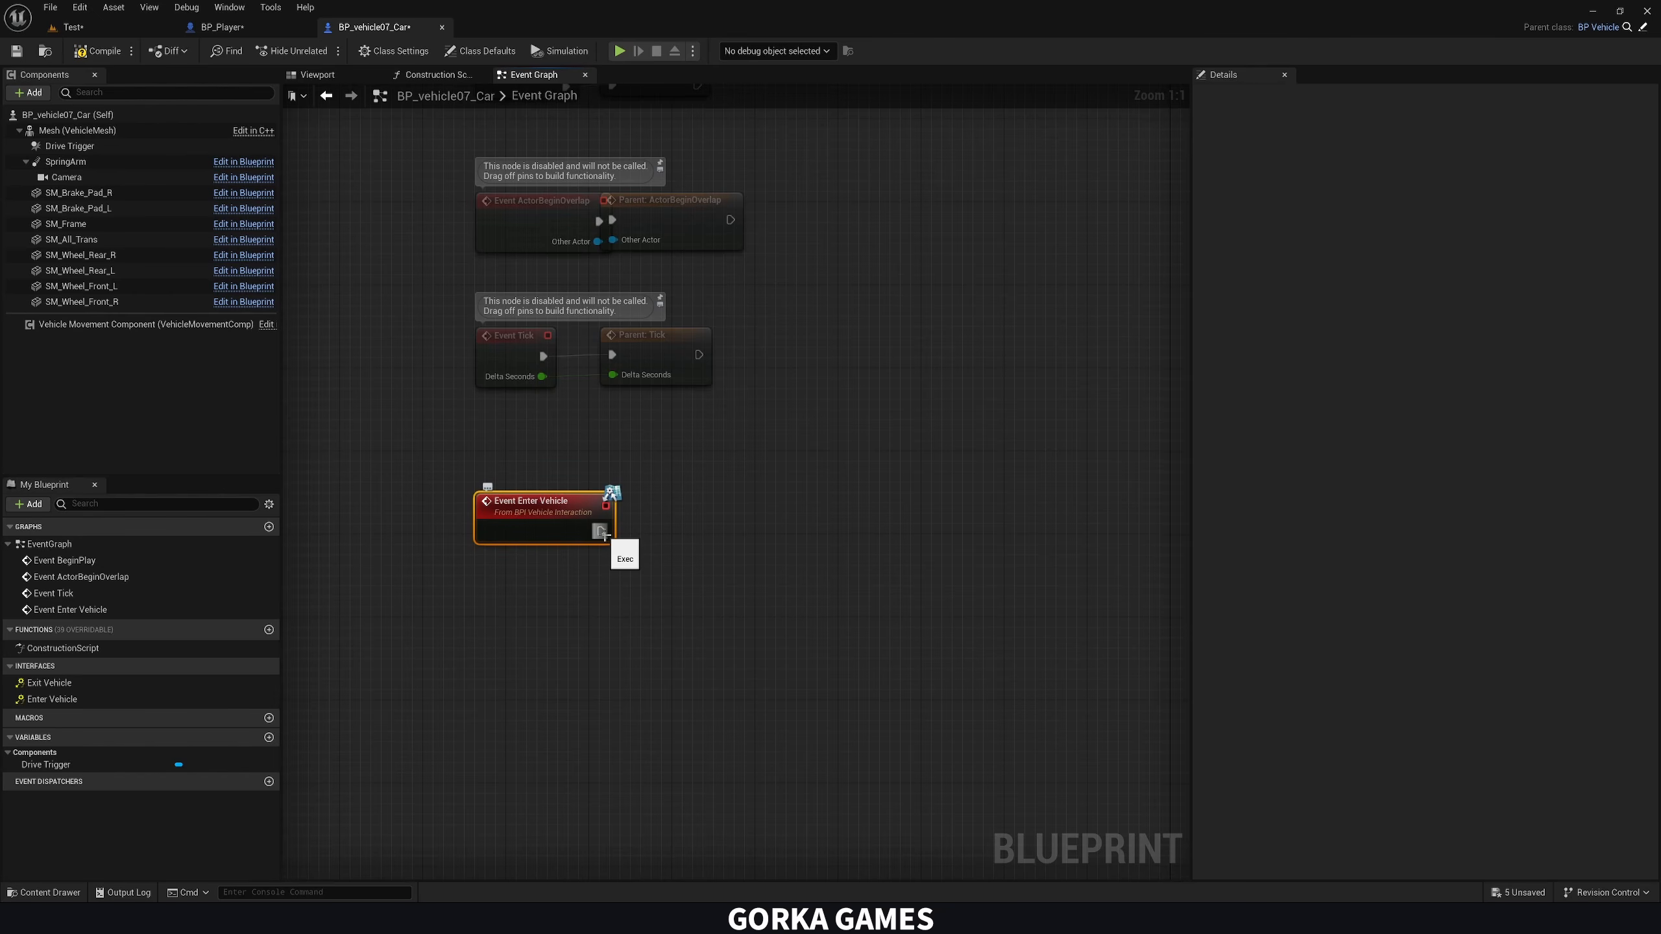
right_click_drag(626, 597, 577, 557)
left_click_drag(550, 490, 620, 492)
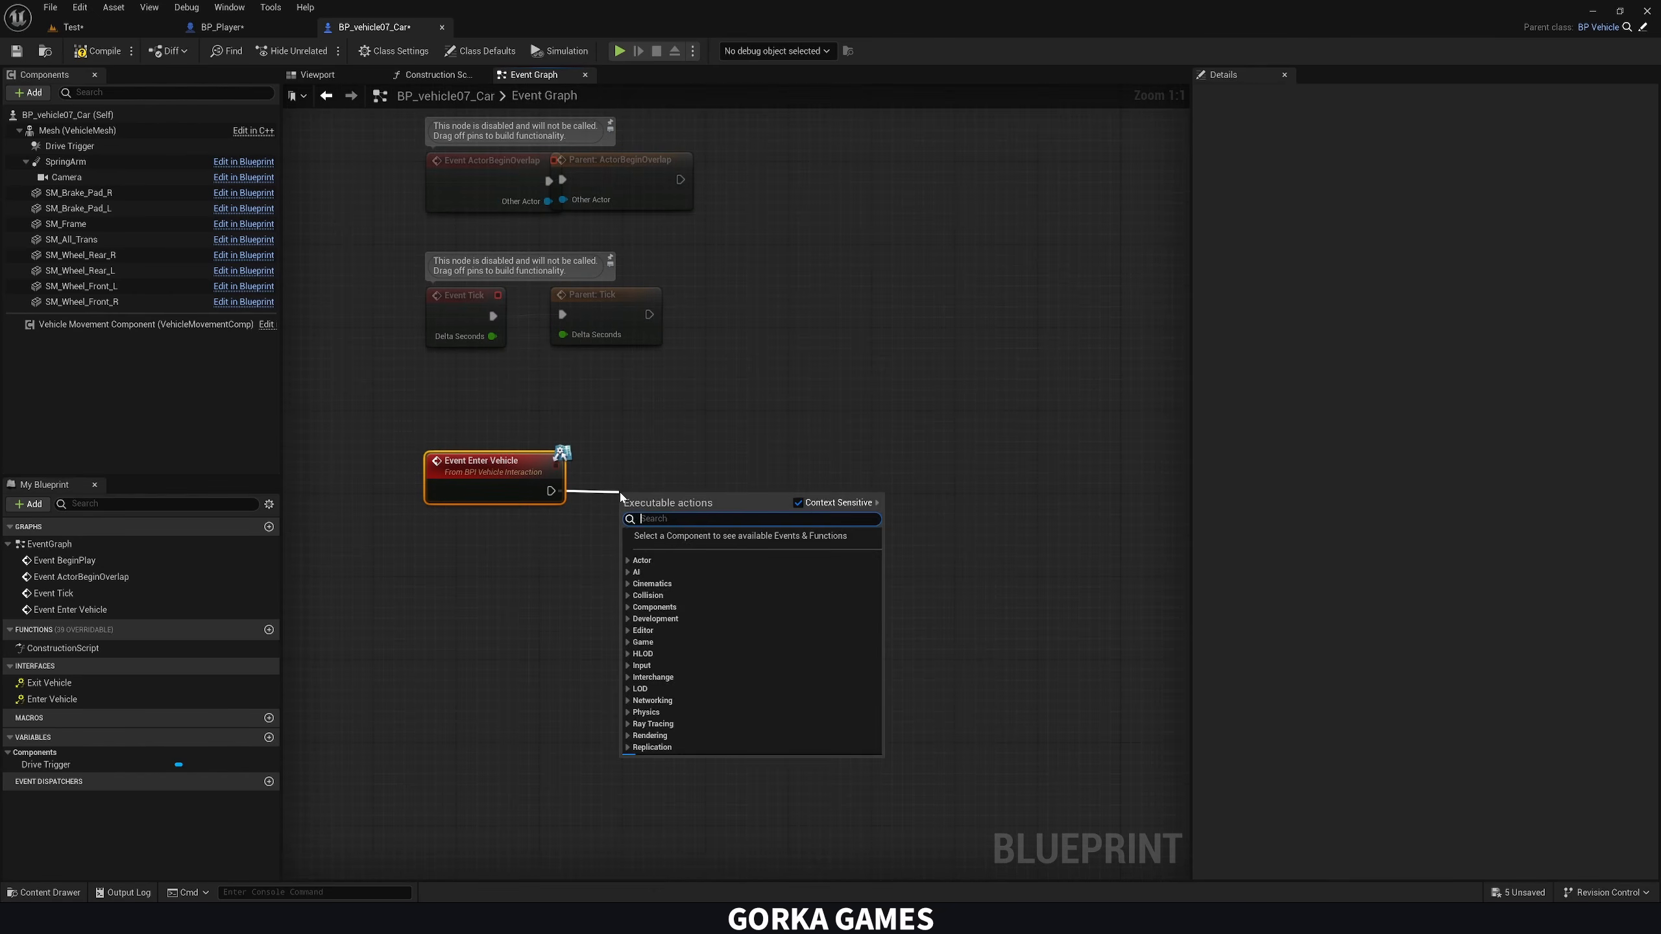
type("print")
key("Return")
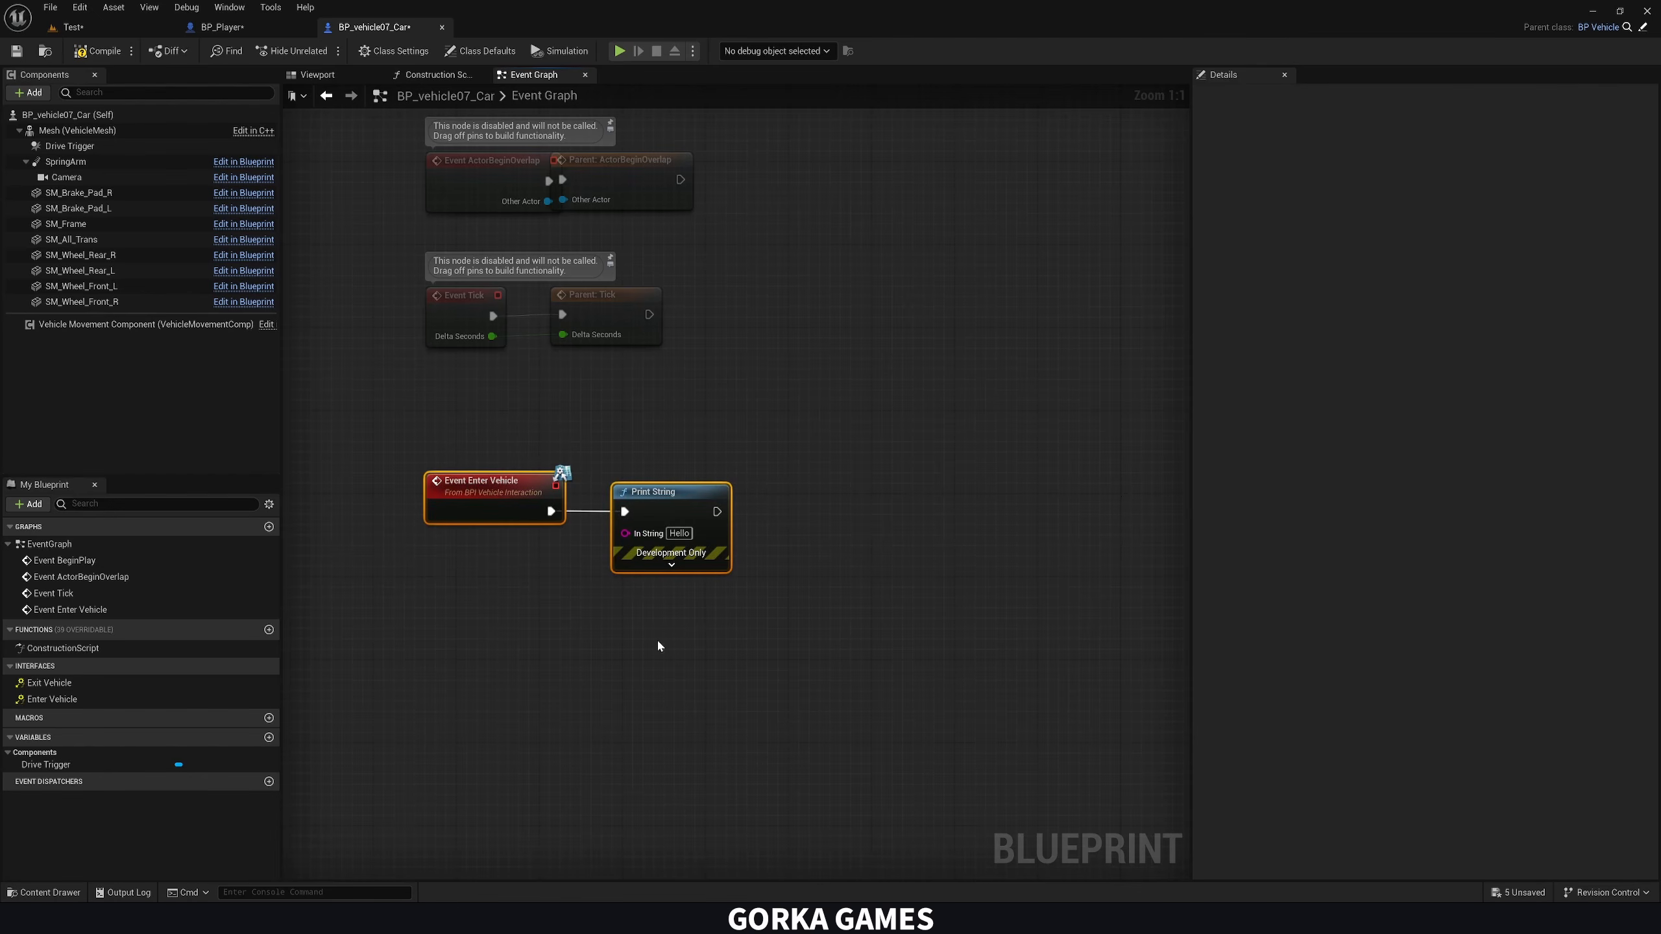
left_click(96, 52)
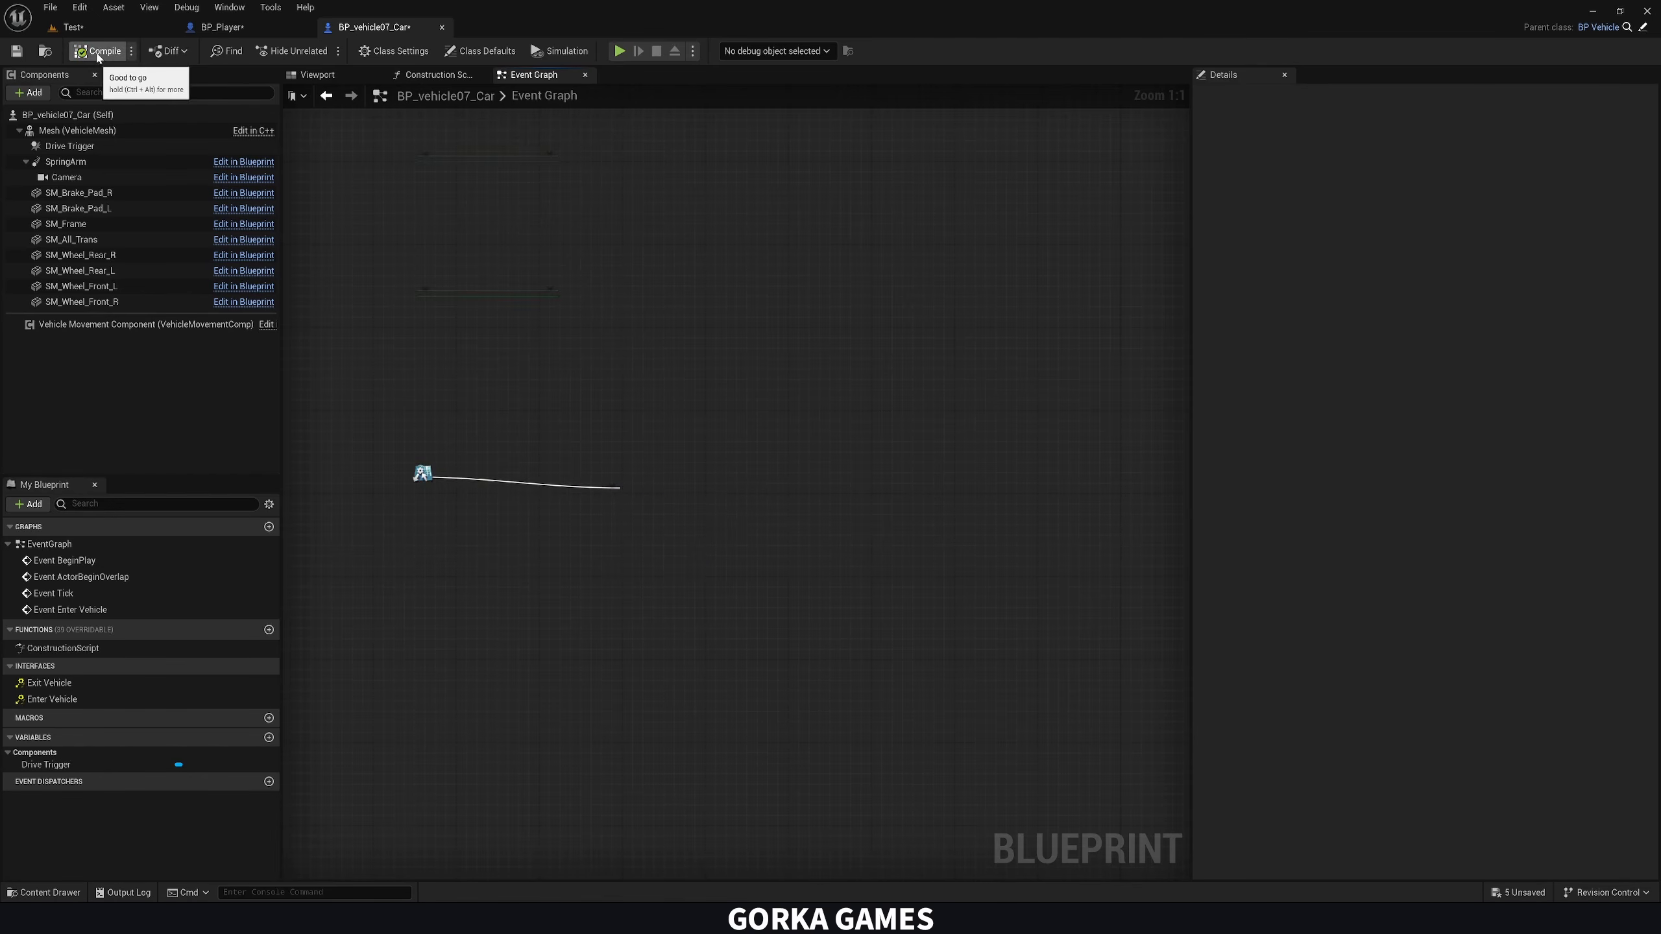
Play-test the Test level by walking the character up to the car and triggering the interact input repeatedly, and end the session
left_click(140, 28)
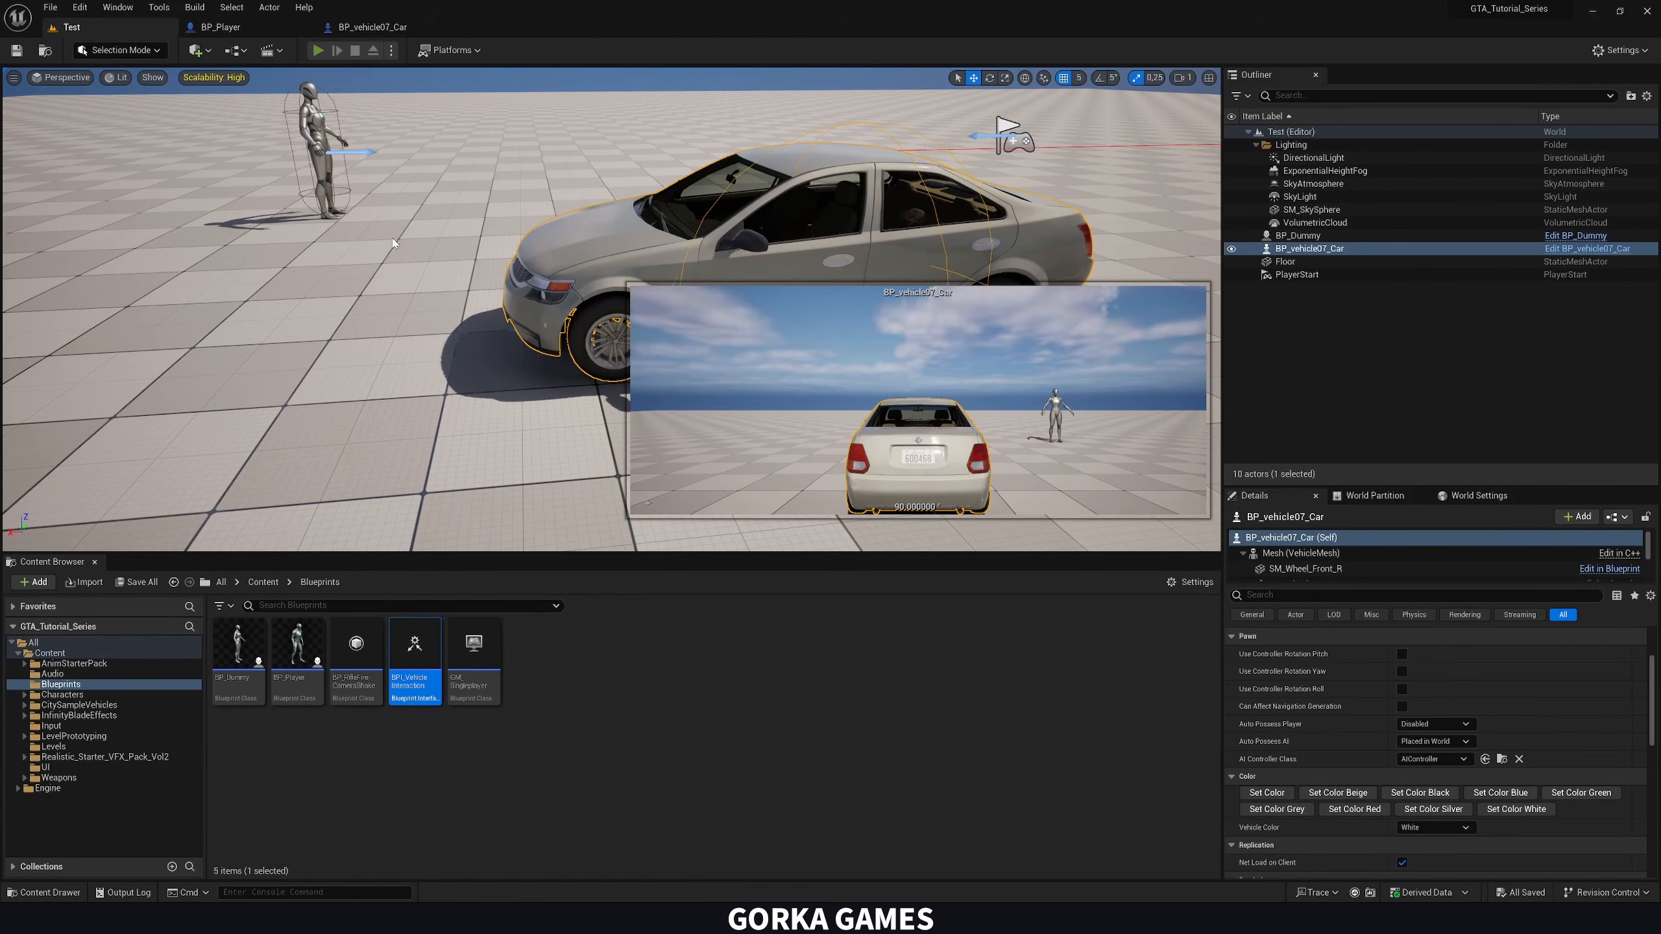
left_click(318, 51)
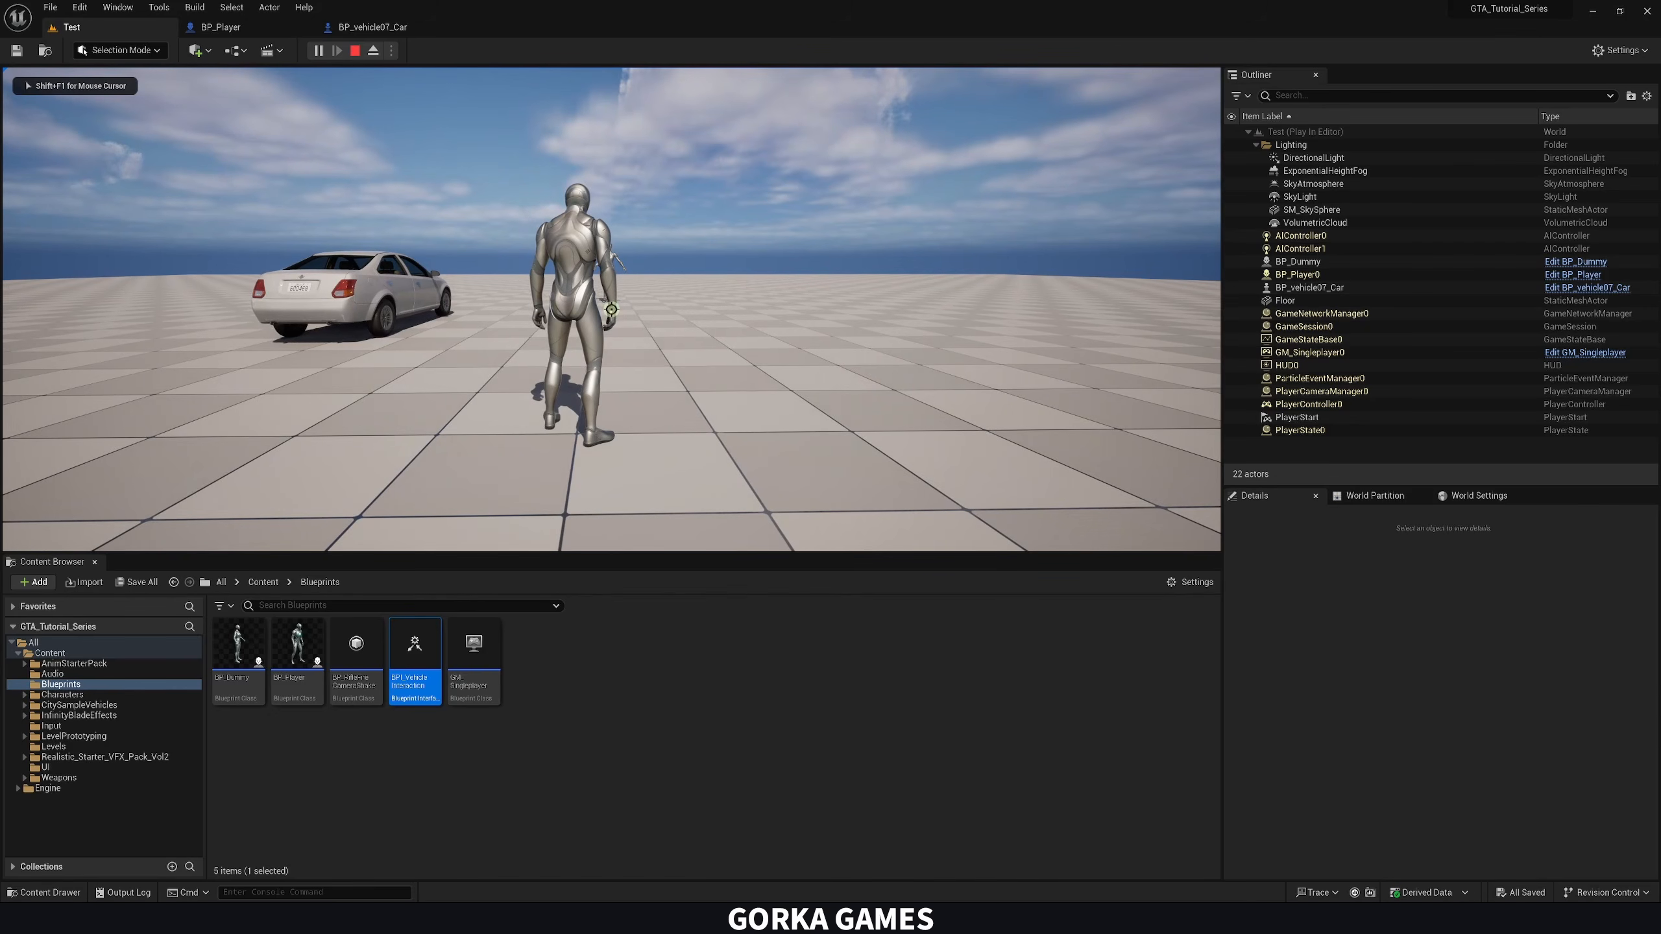
key("a")
key("a")
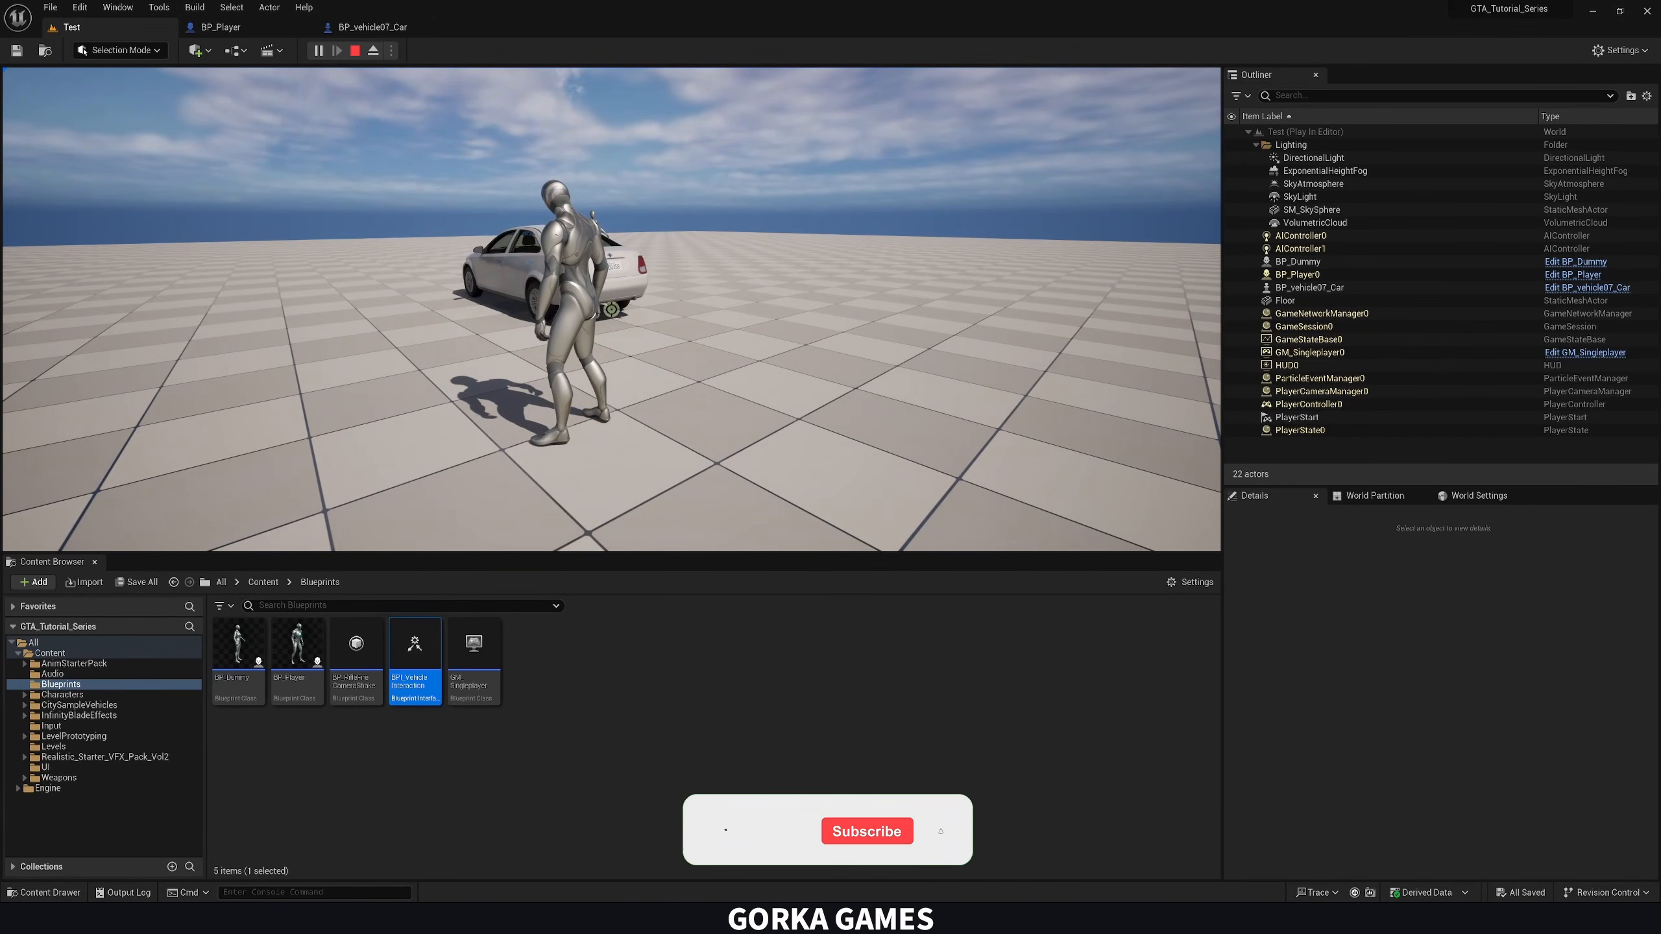
key("w")
key("w")
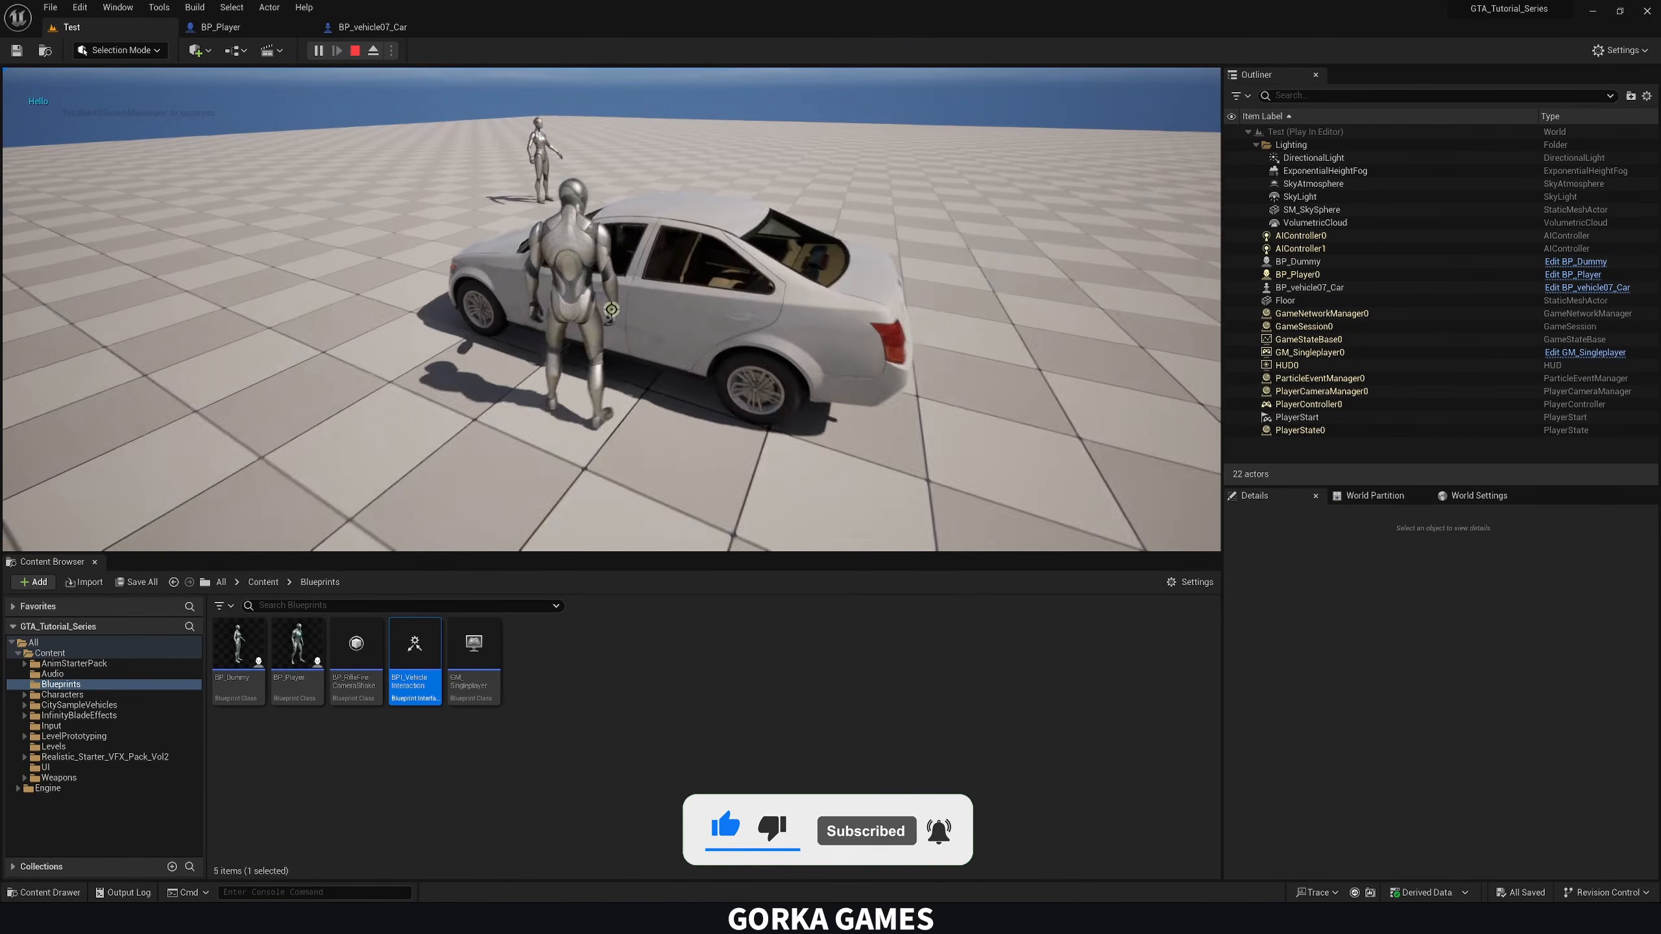
key("f")
key("f")
key("f")
key("f")
key("f")
key("f")
key("f")
key("f")
key("f")
key("f")
key("f")
key("f")
key("f")
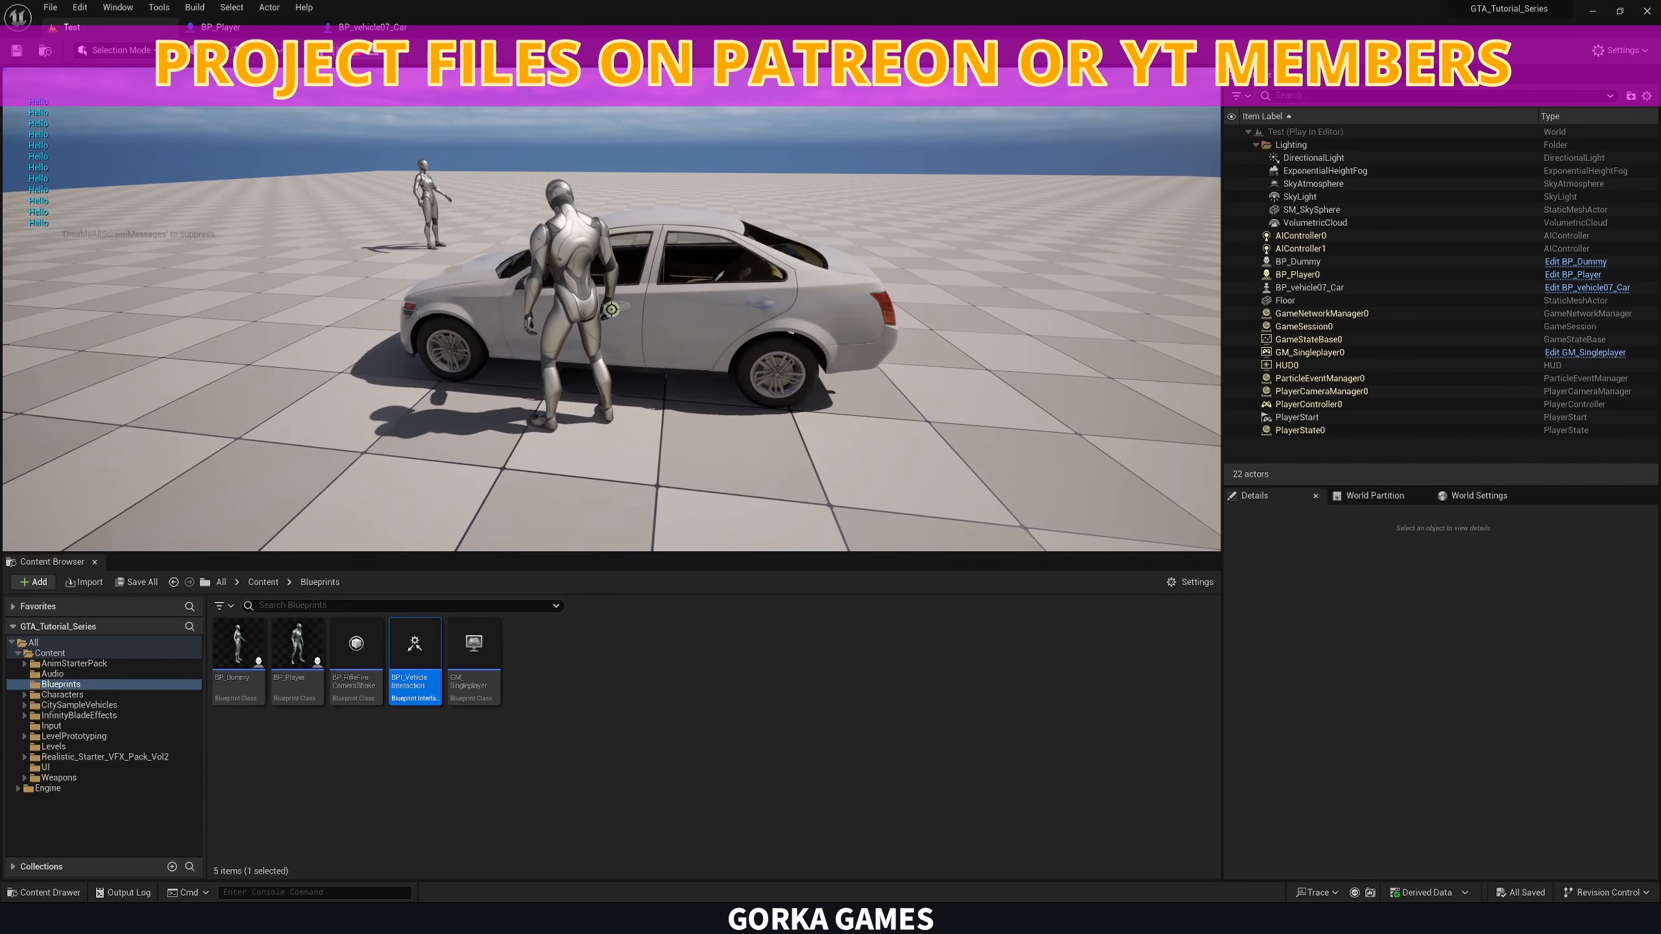
key("Escape")
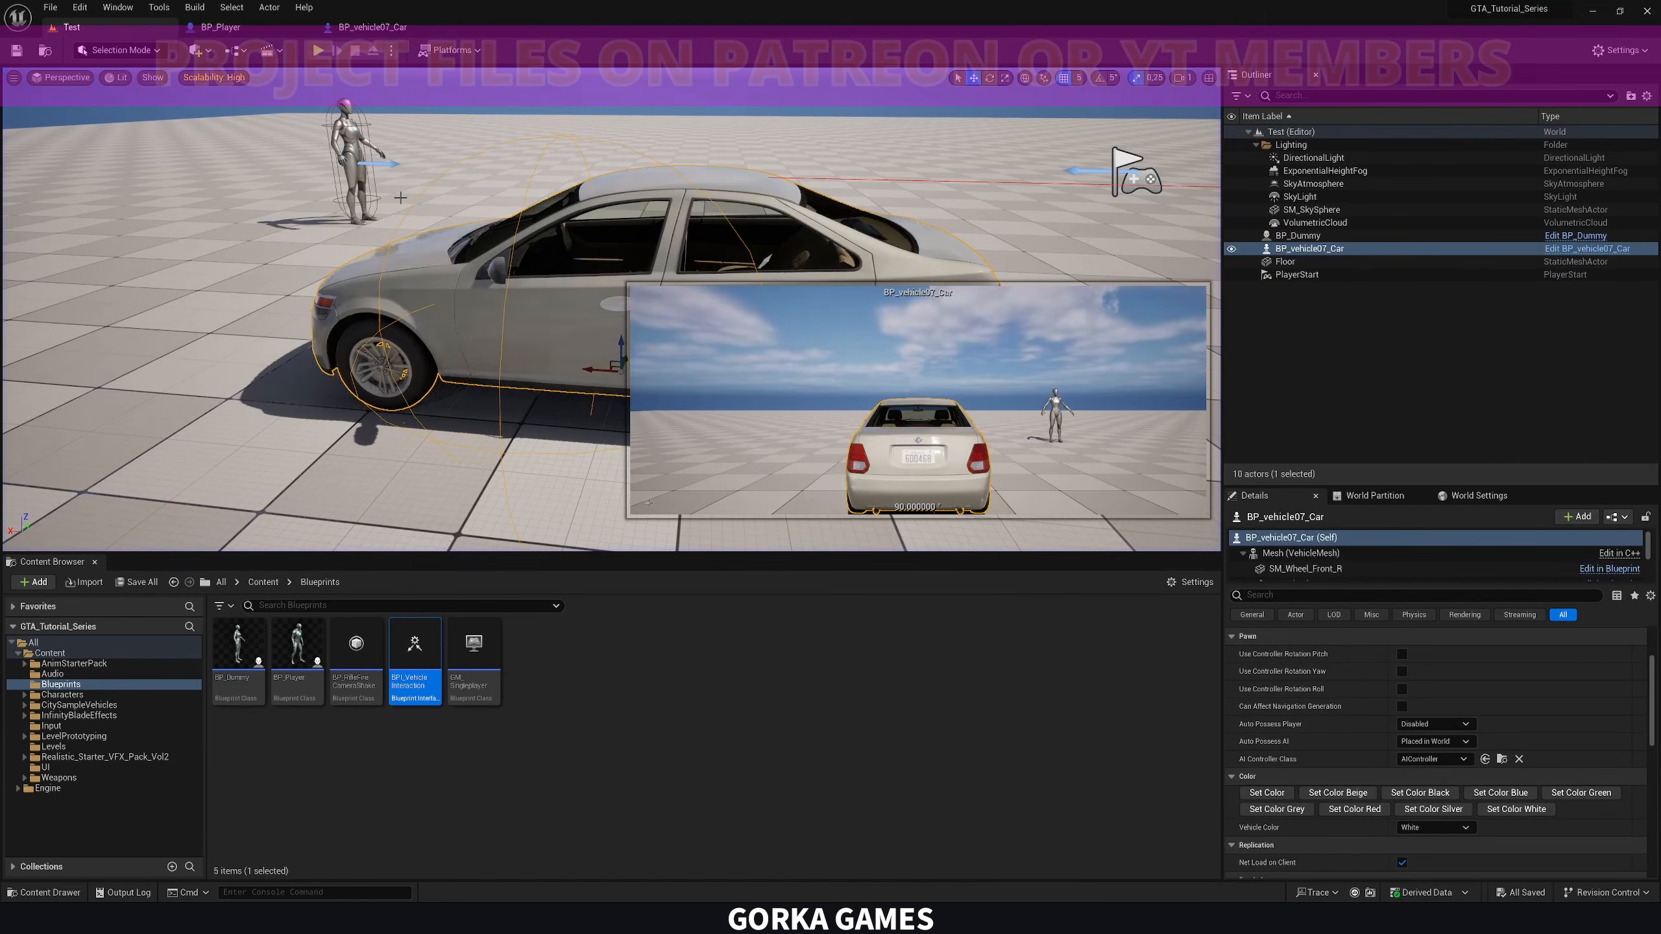
Delete the Print String node from the Enter Vehicle event in BP_vehicle07_Car
left_click(378, 29)
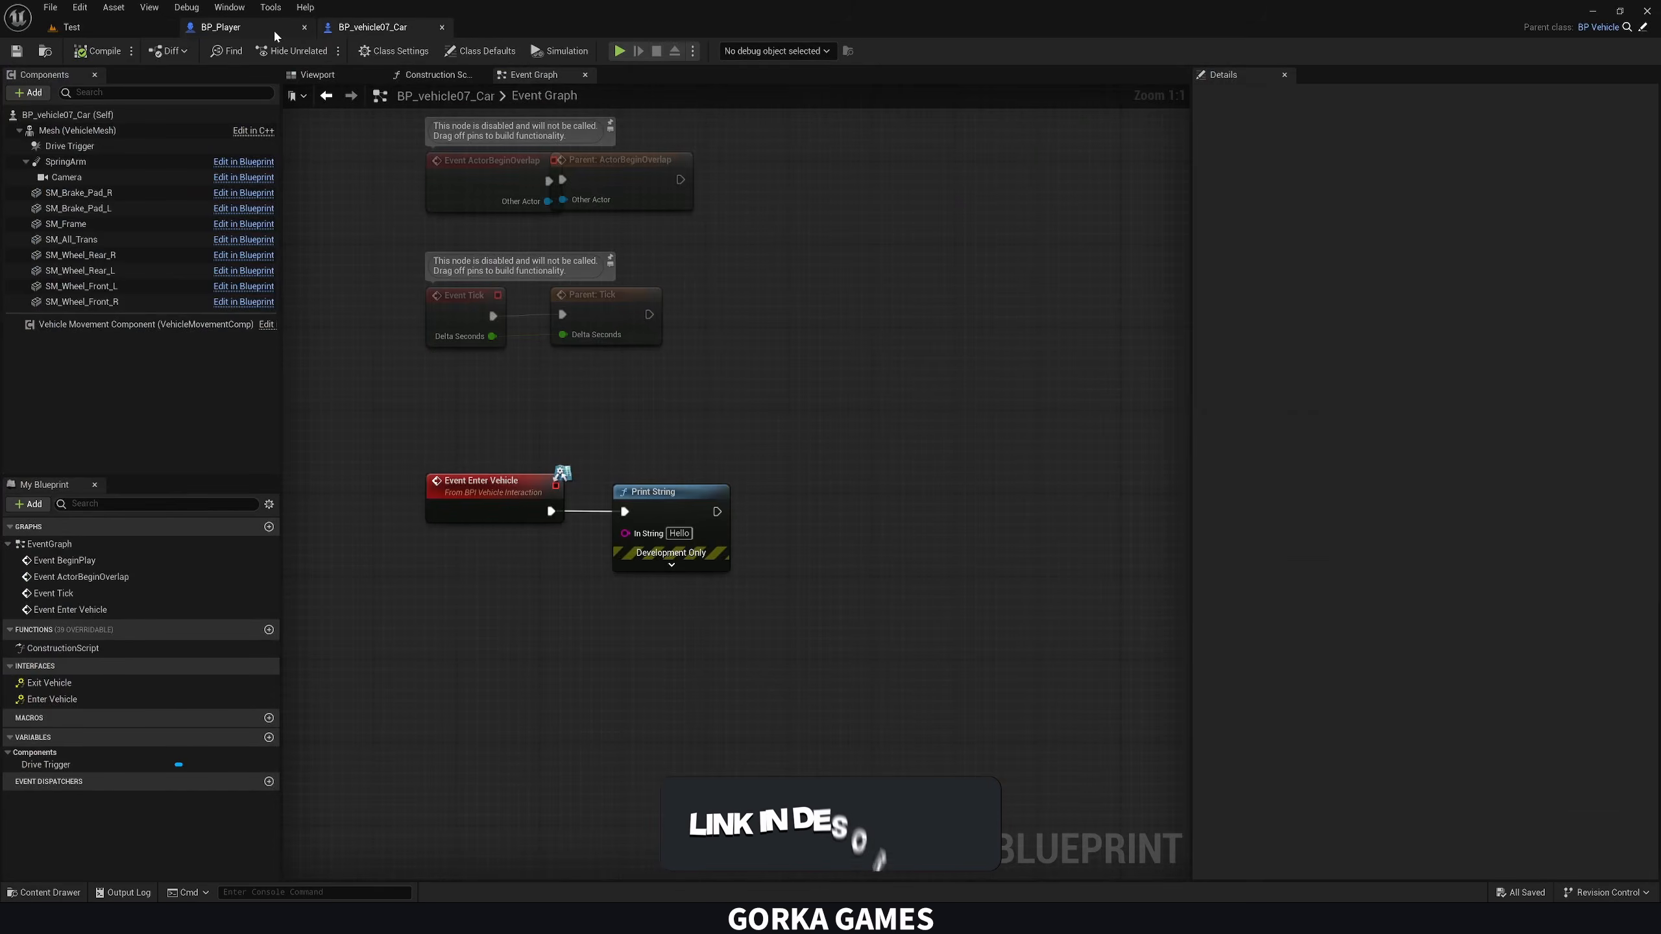
left_click(245, 28)
left_click(389, 30)
left_click_drag(639, 457, 764, 621)
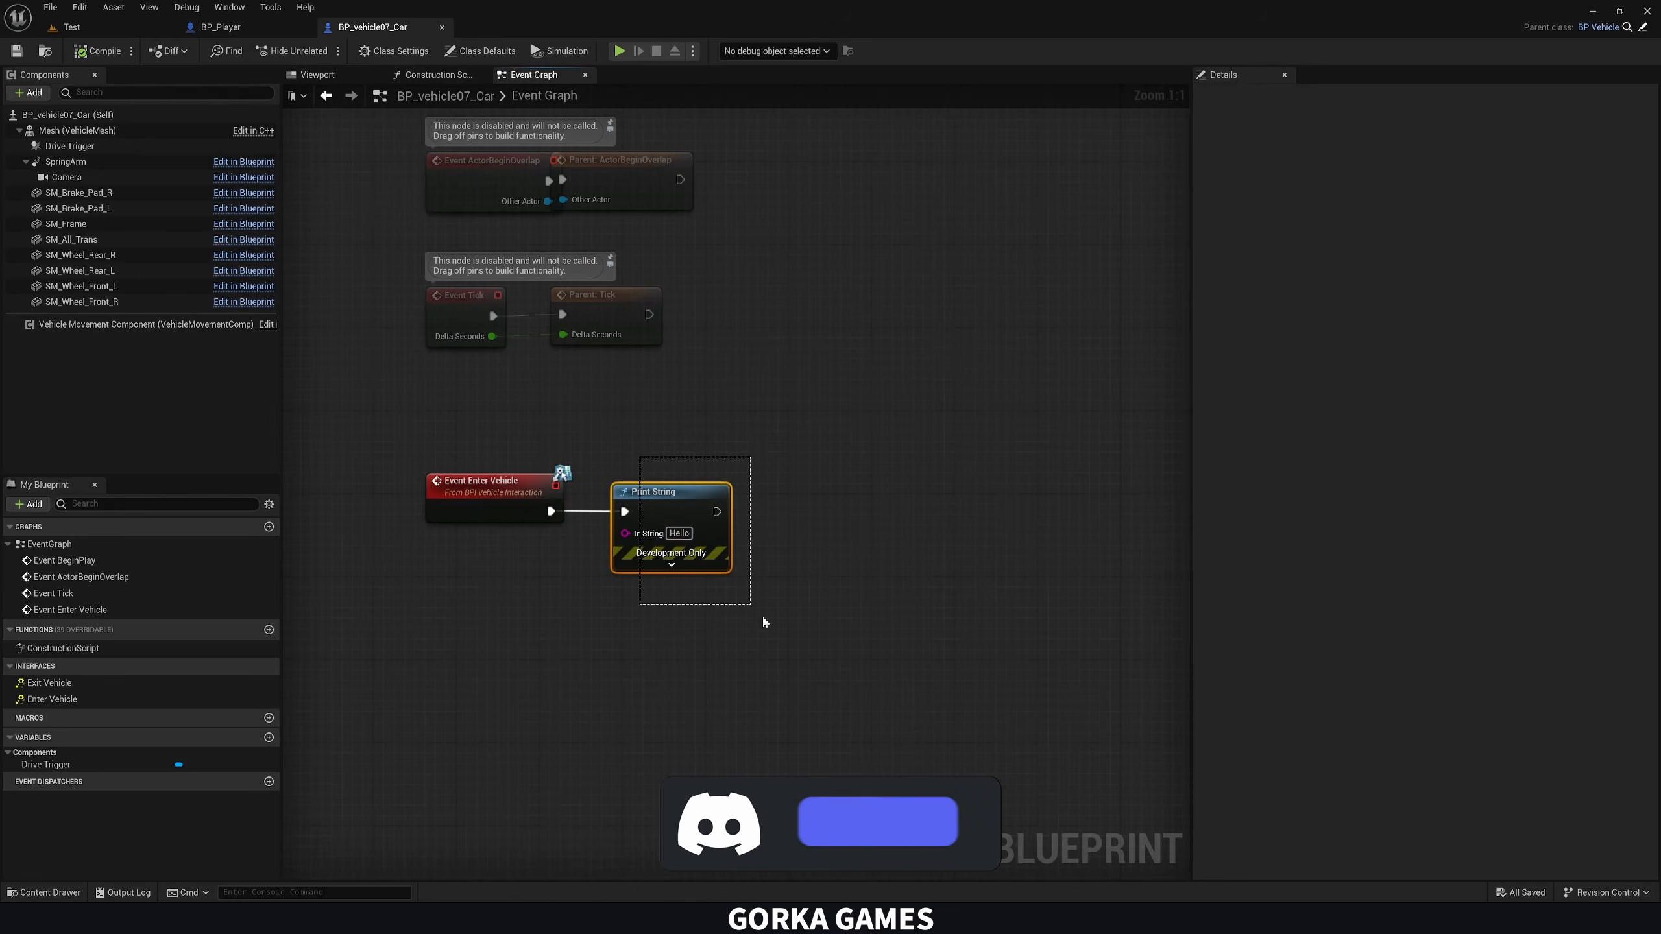
key("Delete")
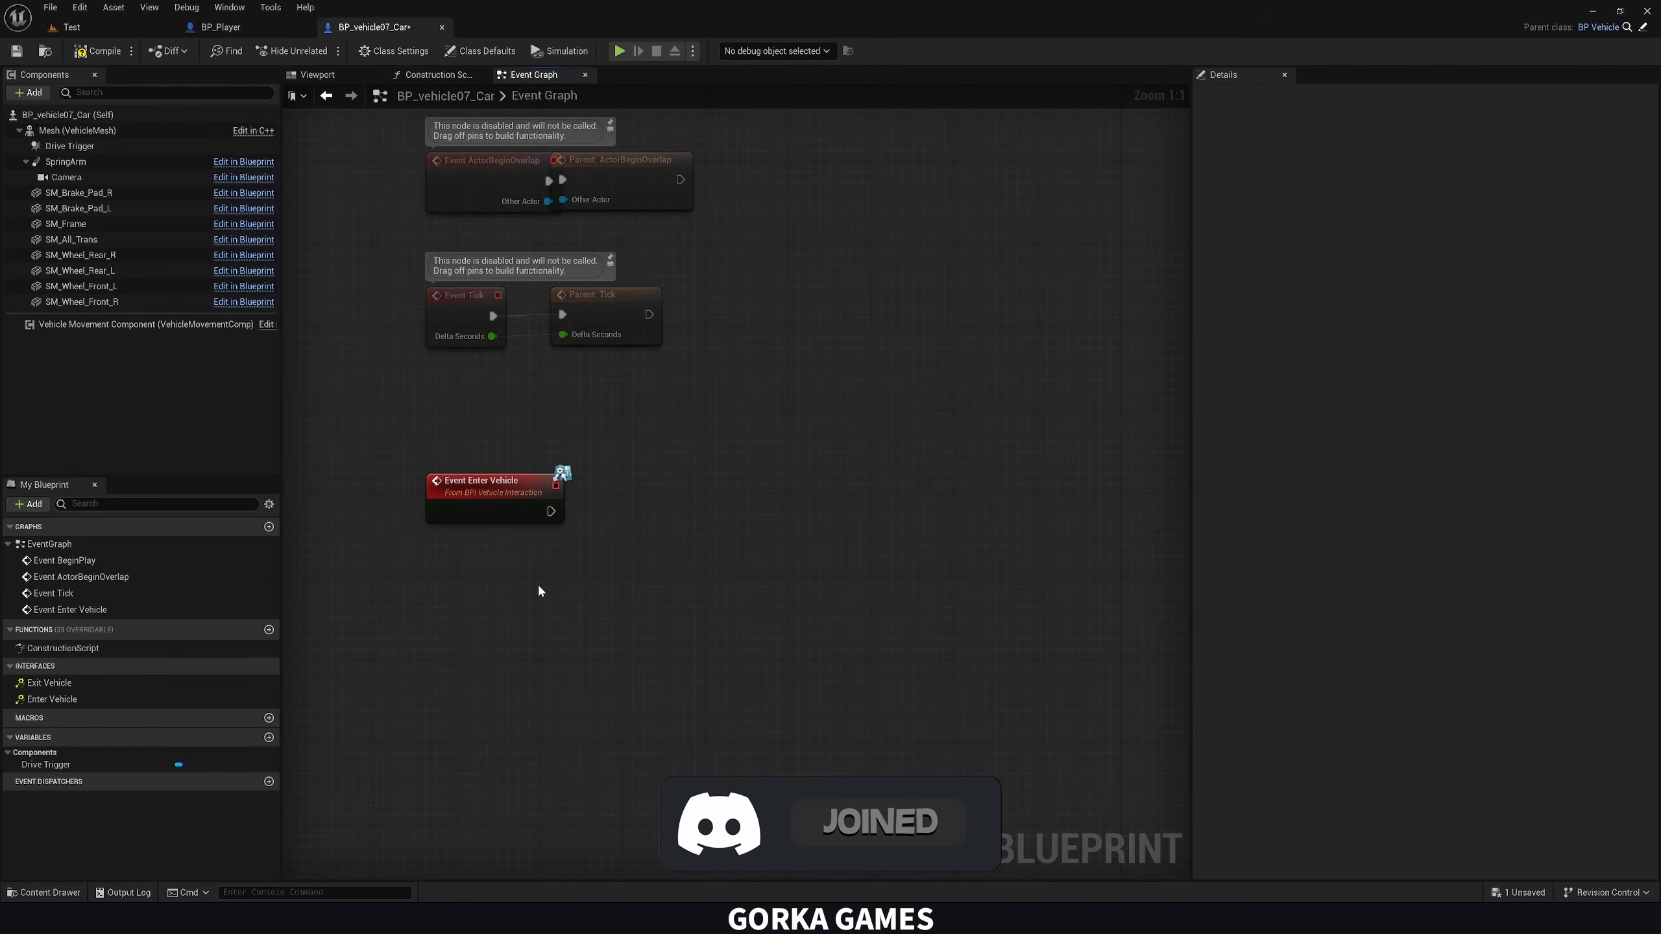
Add a Get Player Controller node below the Enter Vehicle event in the car's Event Graph
right_click(459, 594)
type("get player")
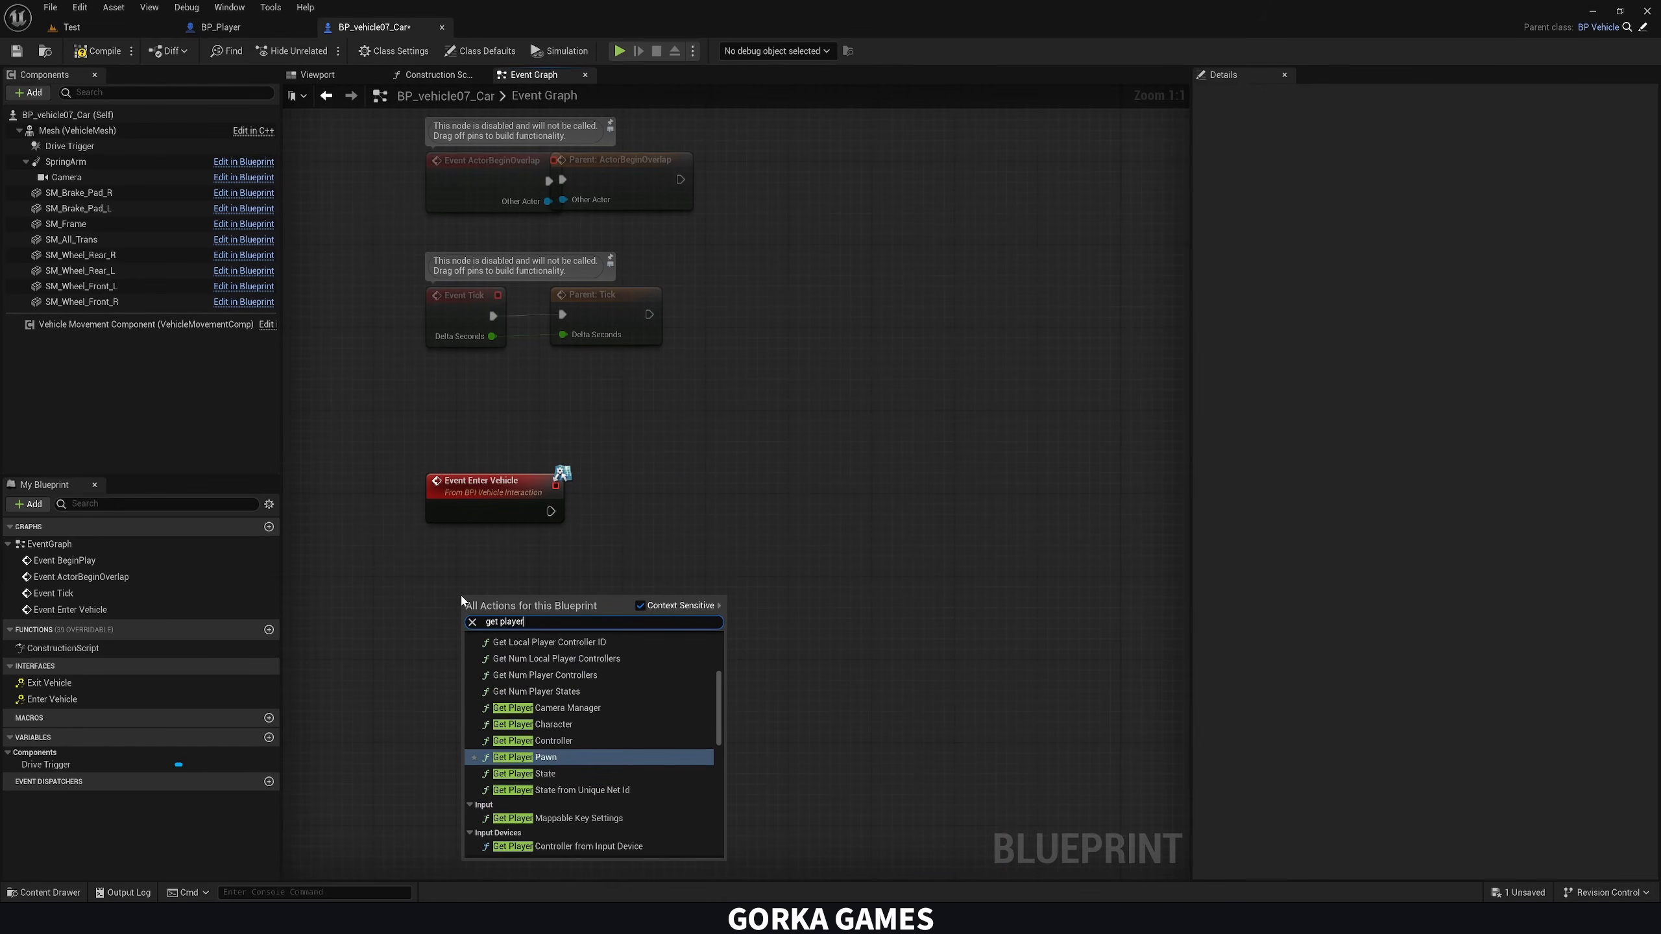
left_click(548, 740)
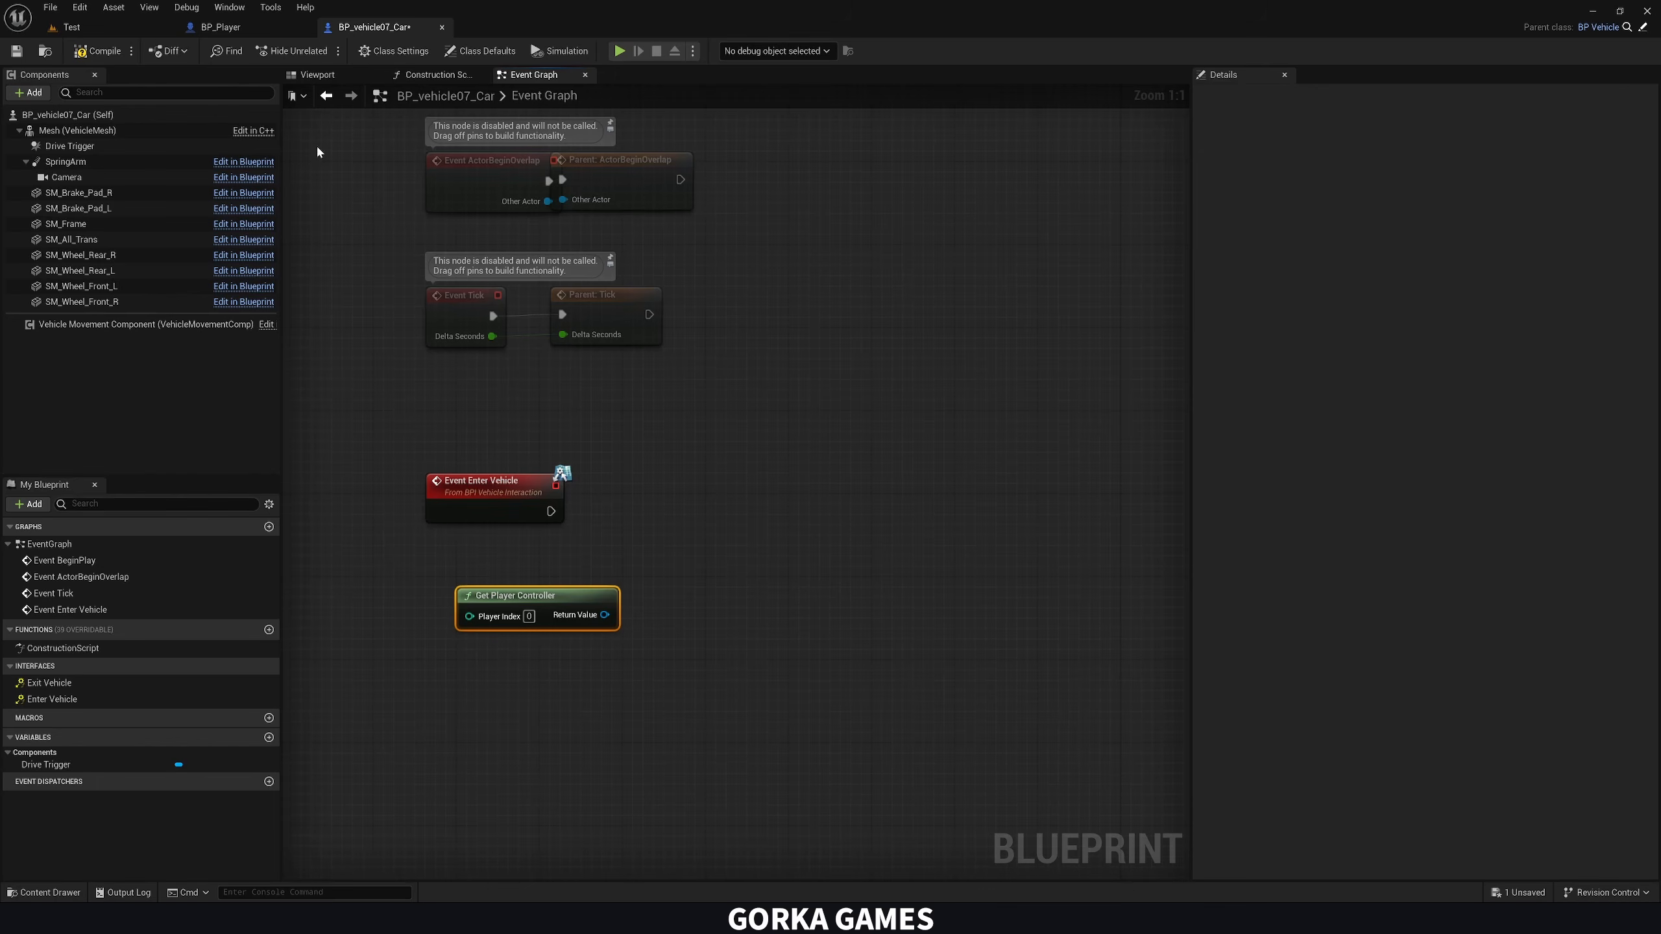
Examine the Auto Possess Player options of the car placed in the Test level and return to its blueprint
left_click(72, 27)
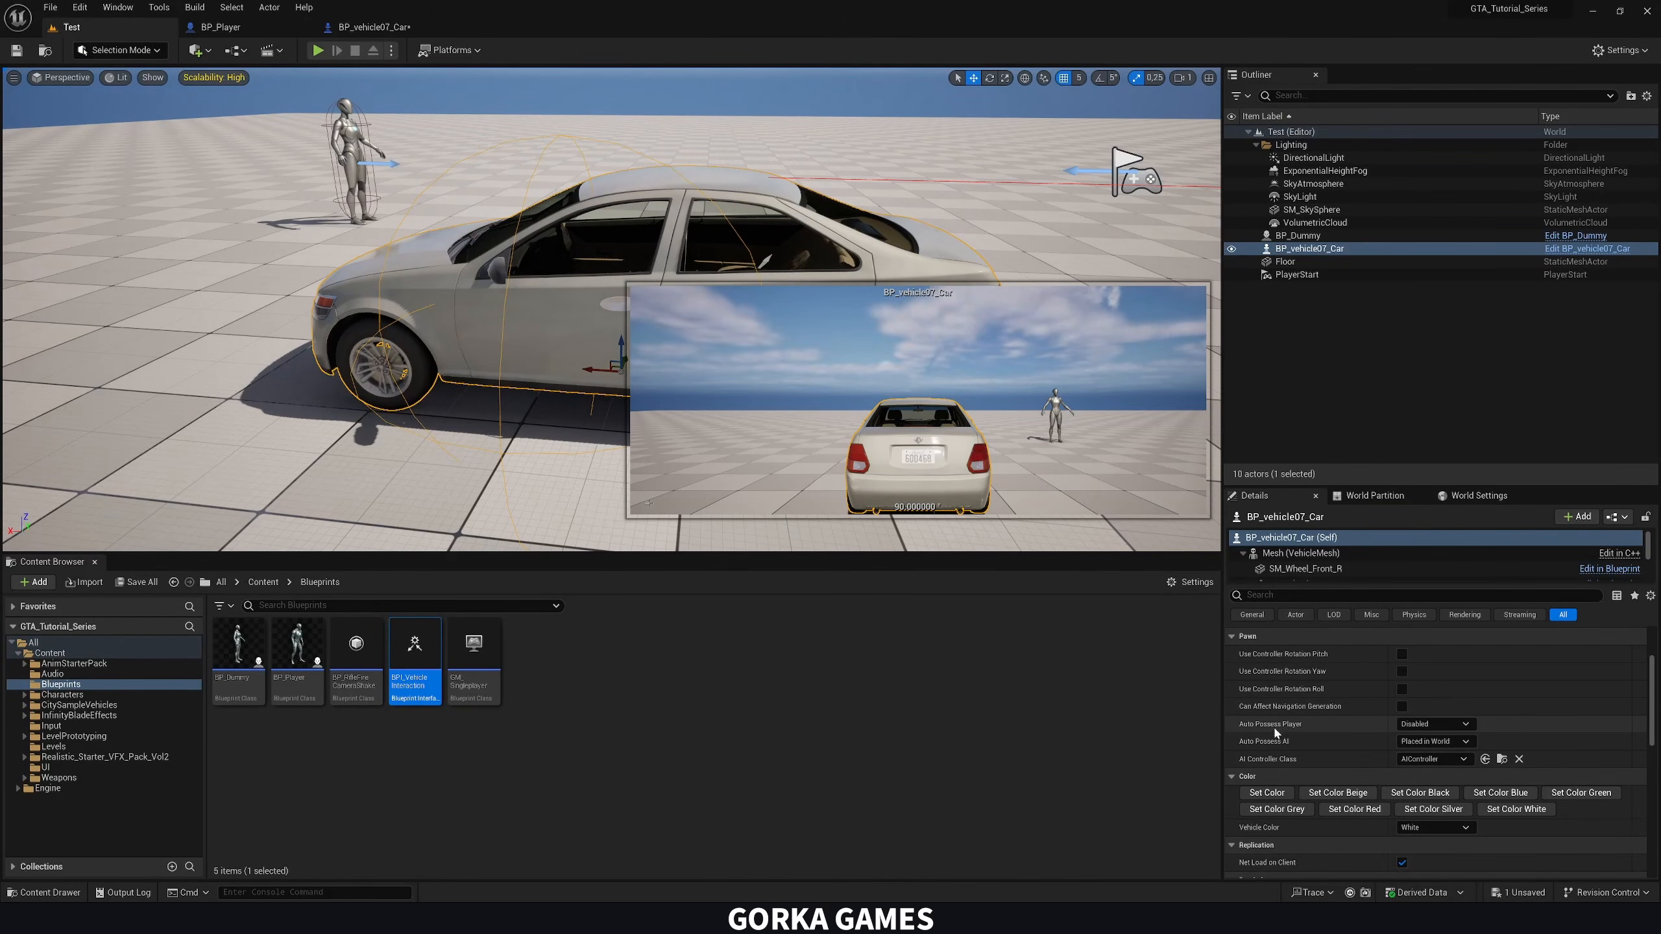
left_click(1406, 723)
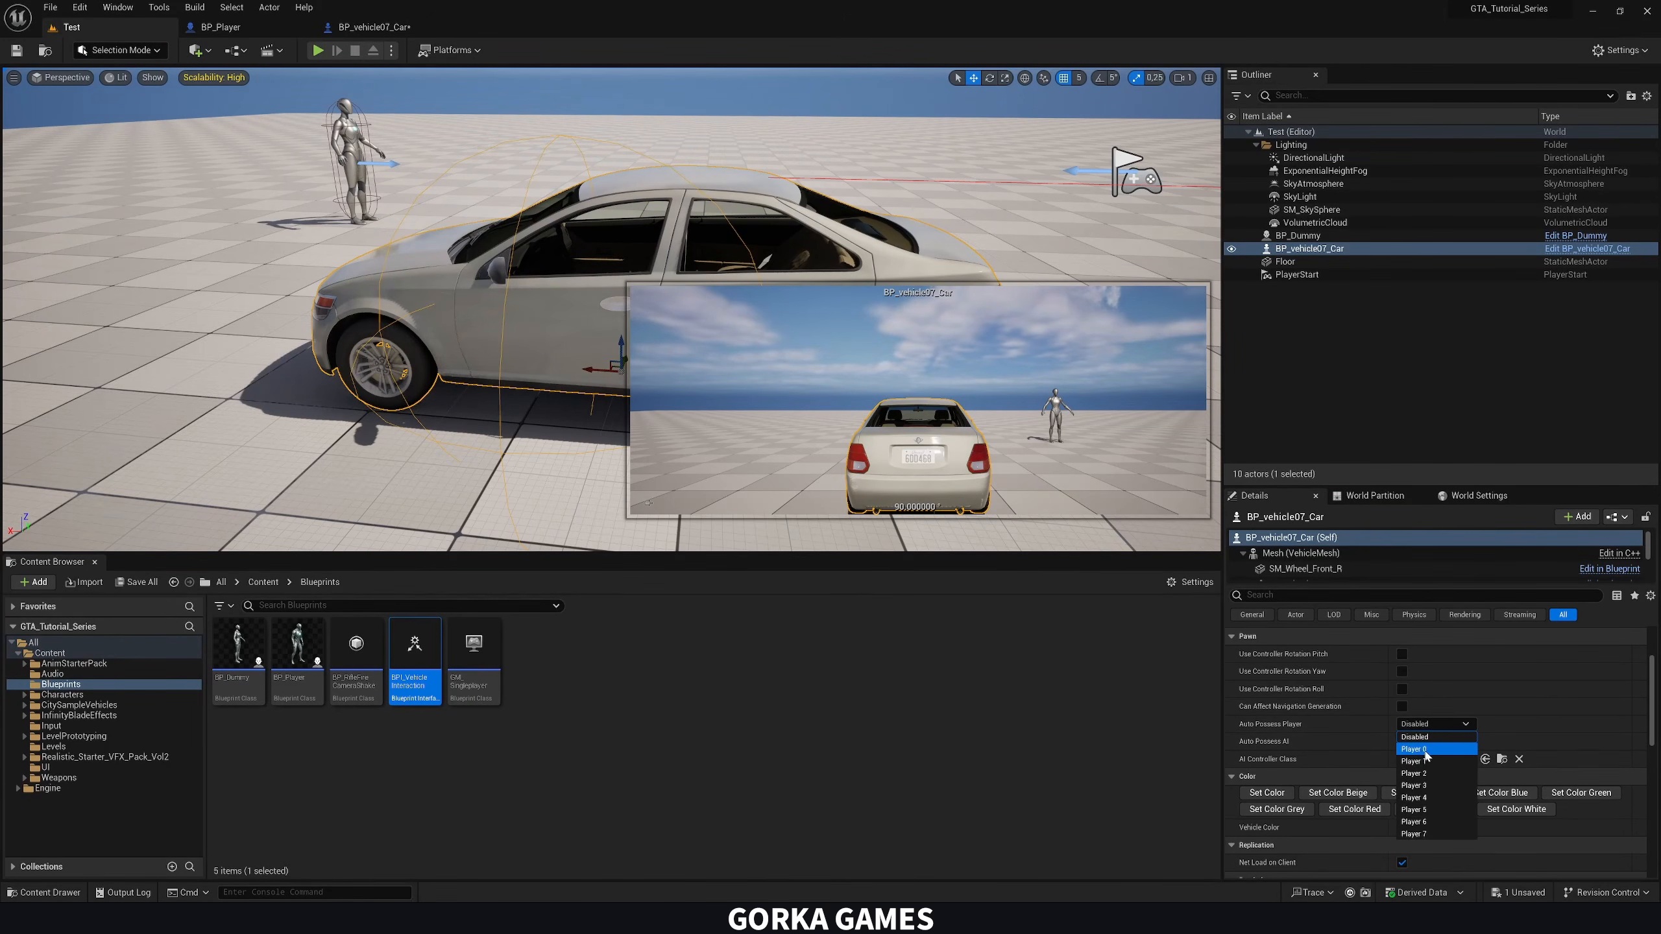
left_click(1366, 724)
left_click(362, 26)
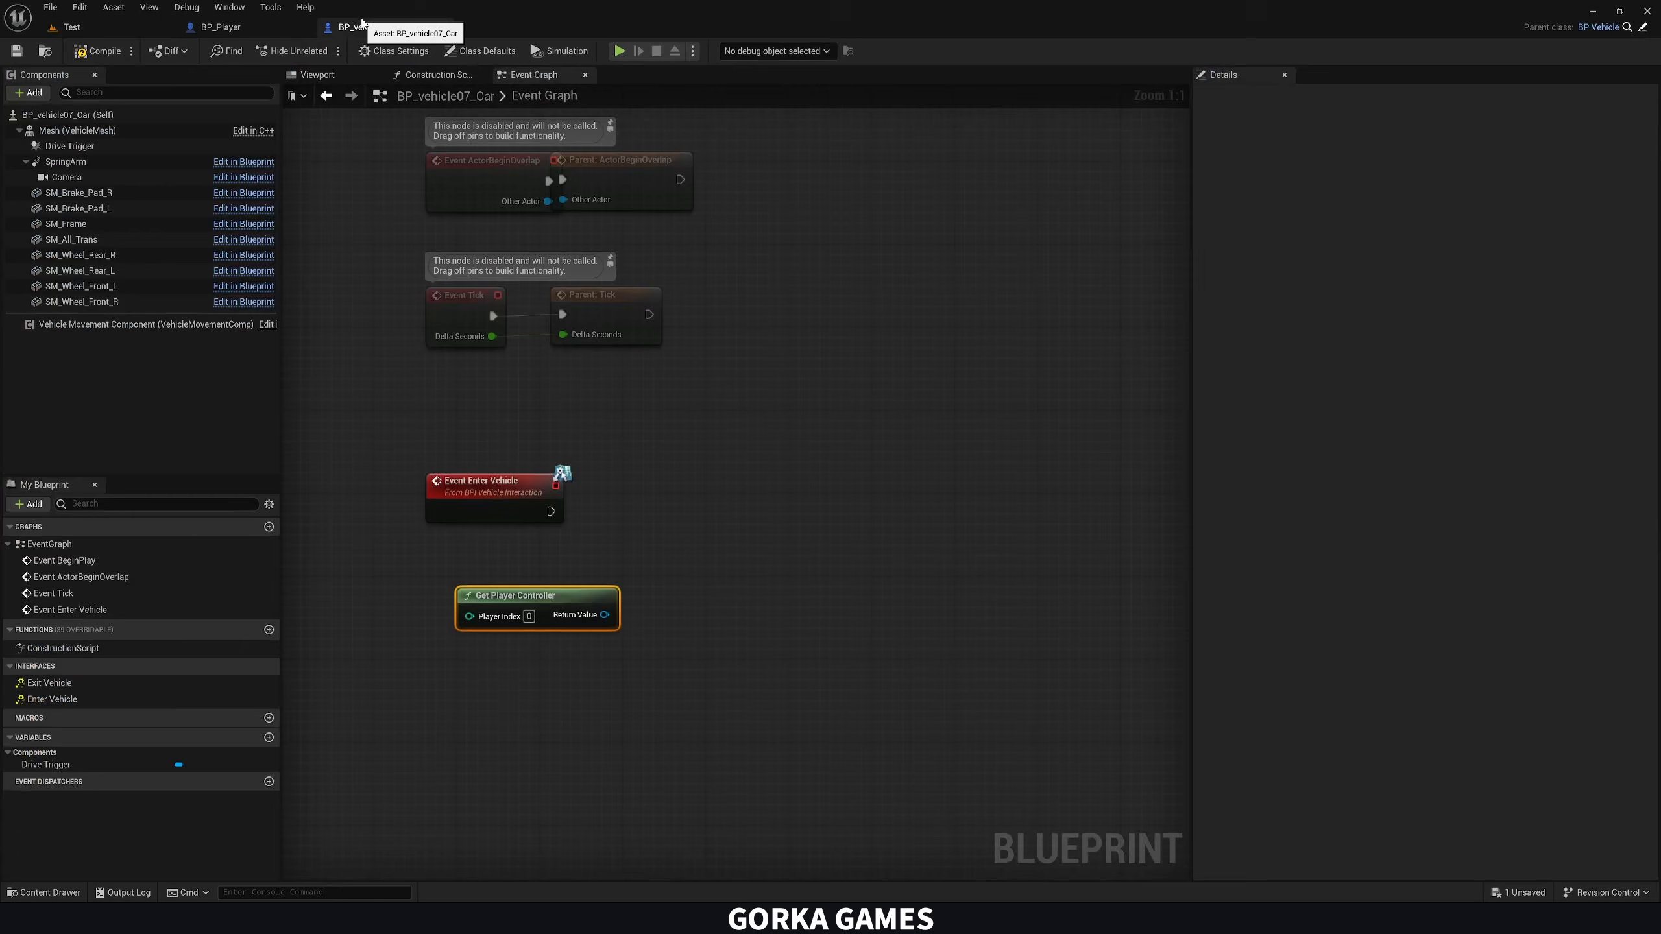
Add a Possess node targeting the player controller, run it from the Enter Vehicle event, and tidy the node layout
left_click_drag(604, 615, 734, 510)
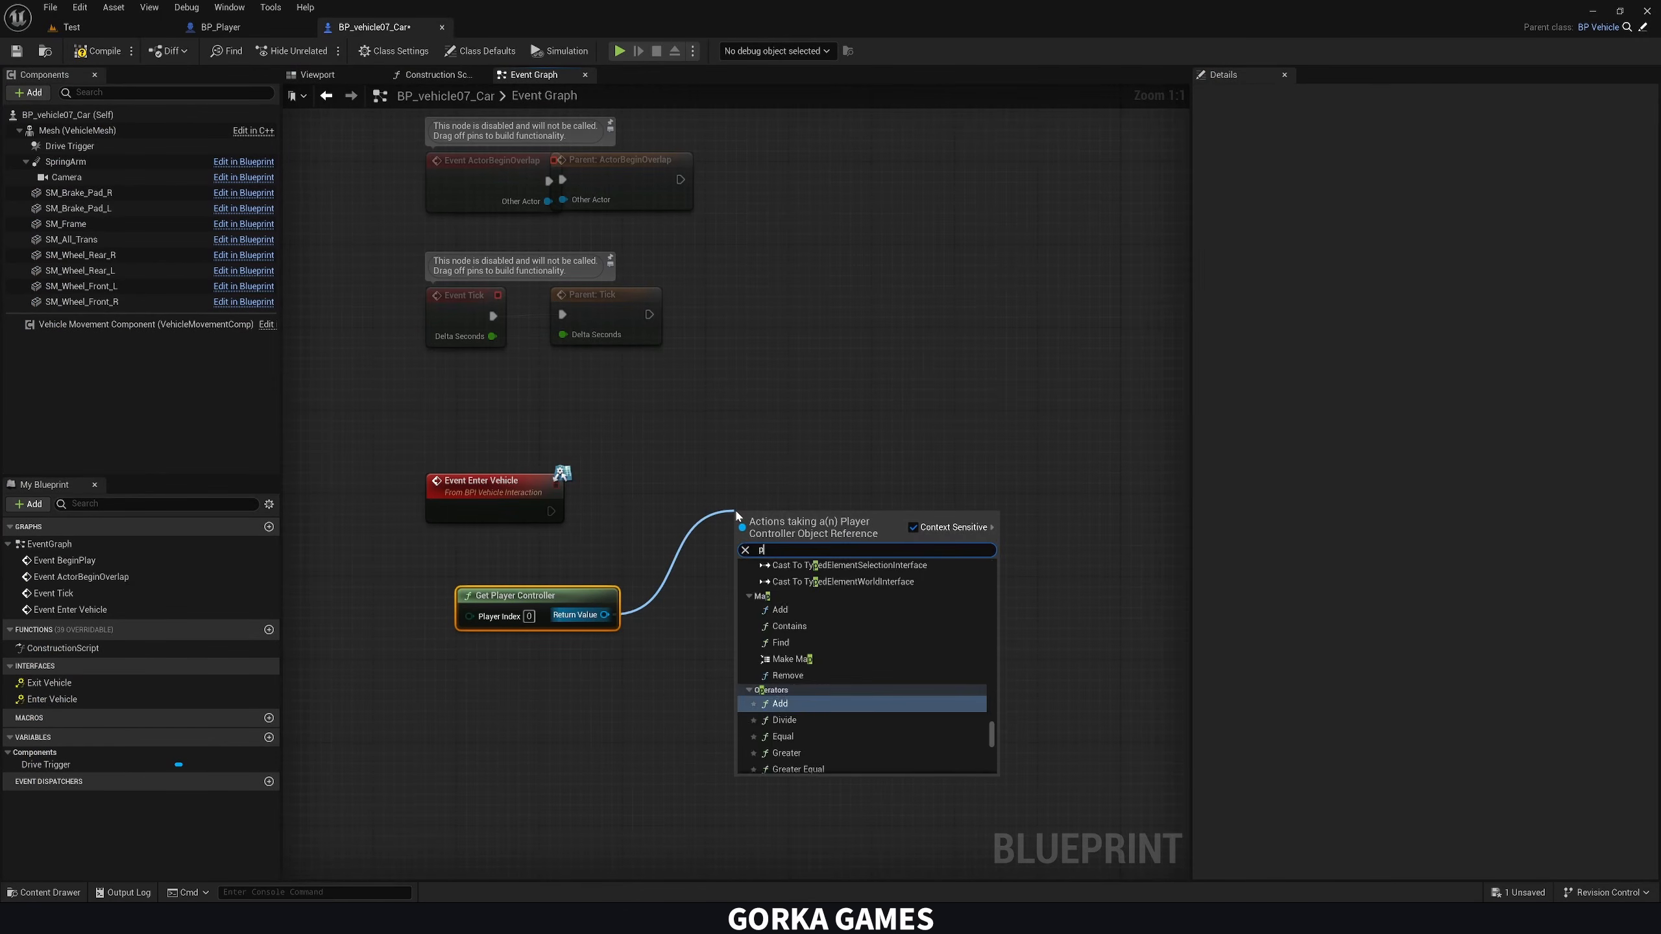
type("posses")
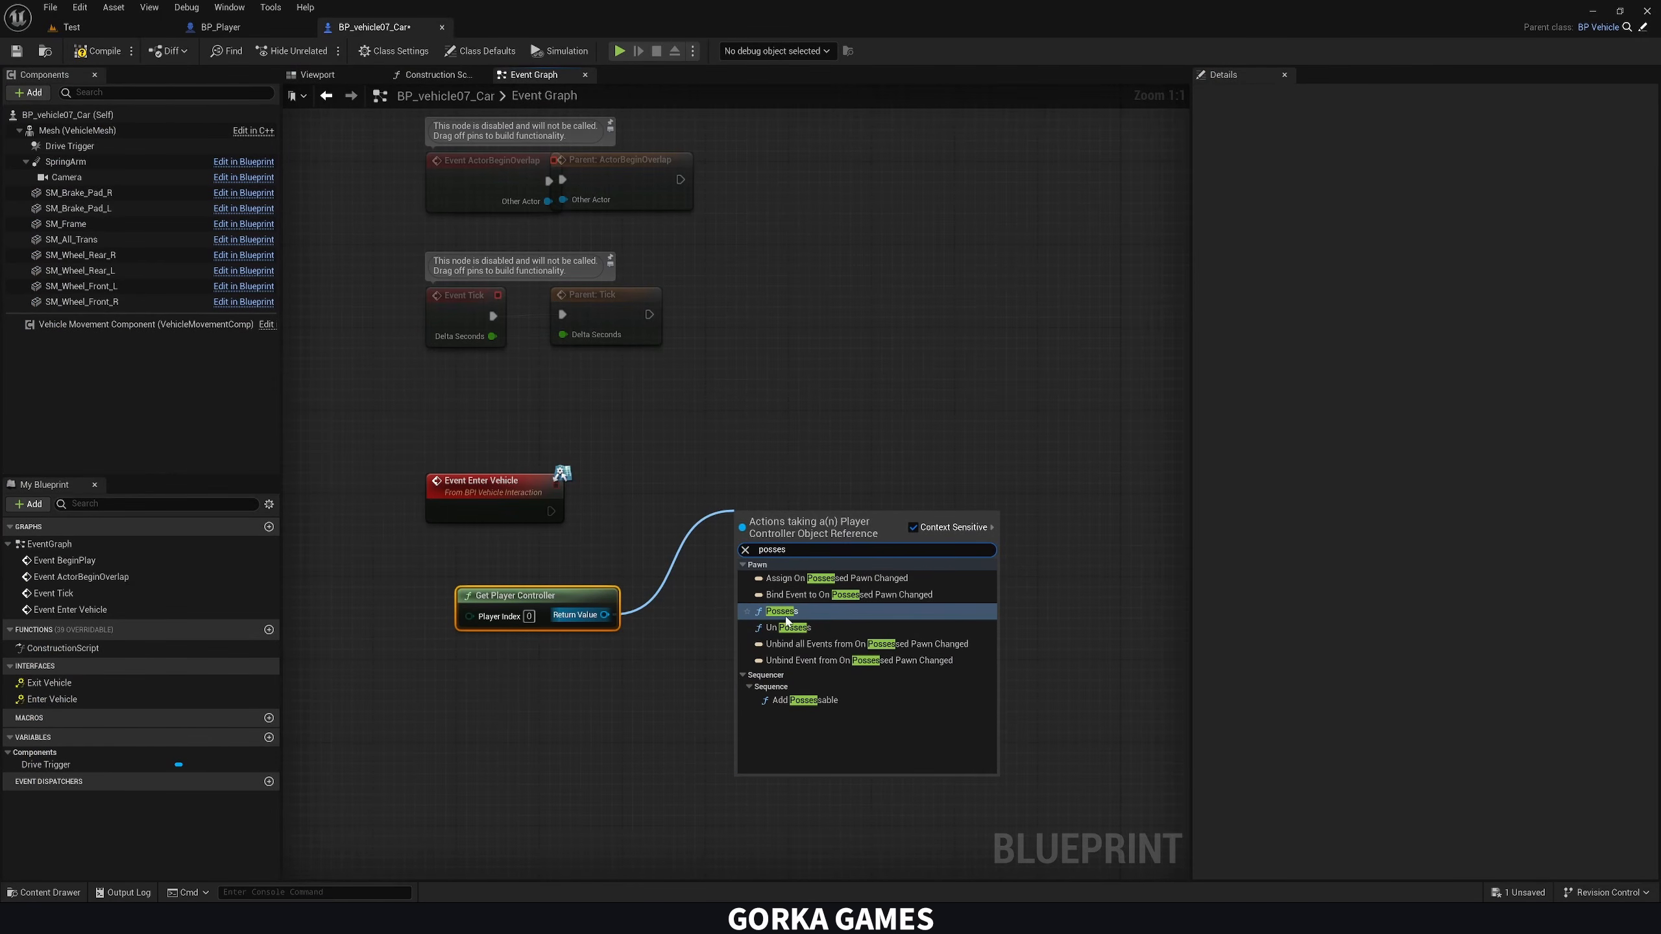
left_click(791, 614)
left_click_drag(558, 511, 743, 545)
key("q")
left_click_drag(514, 602, 463, 549)
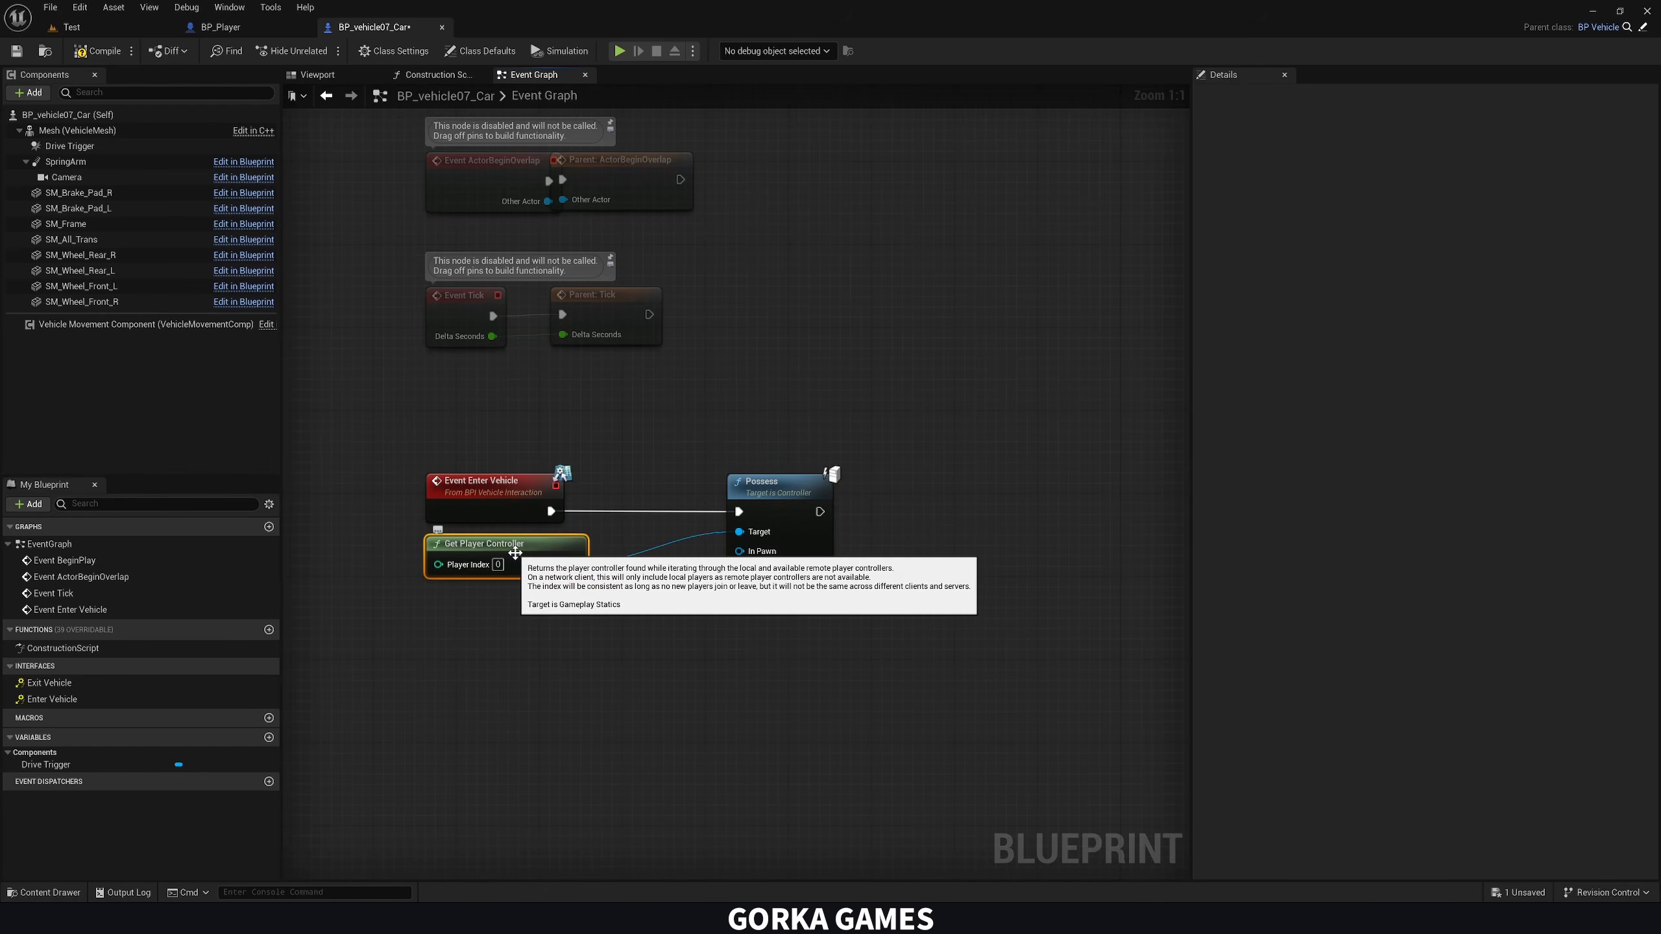
left_click(587, 634)
Feed a reference to Self into the Possess node's In Pawn and compile the car blueprint
left_click_drag(739, 551, 674, 591)
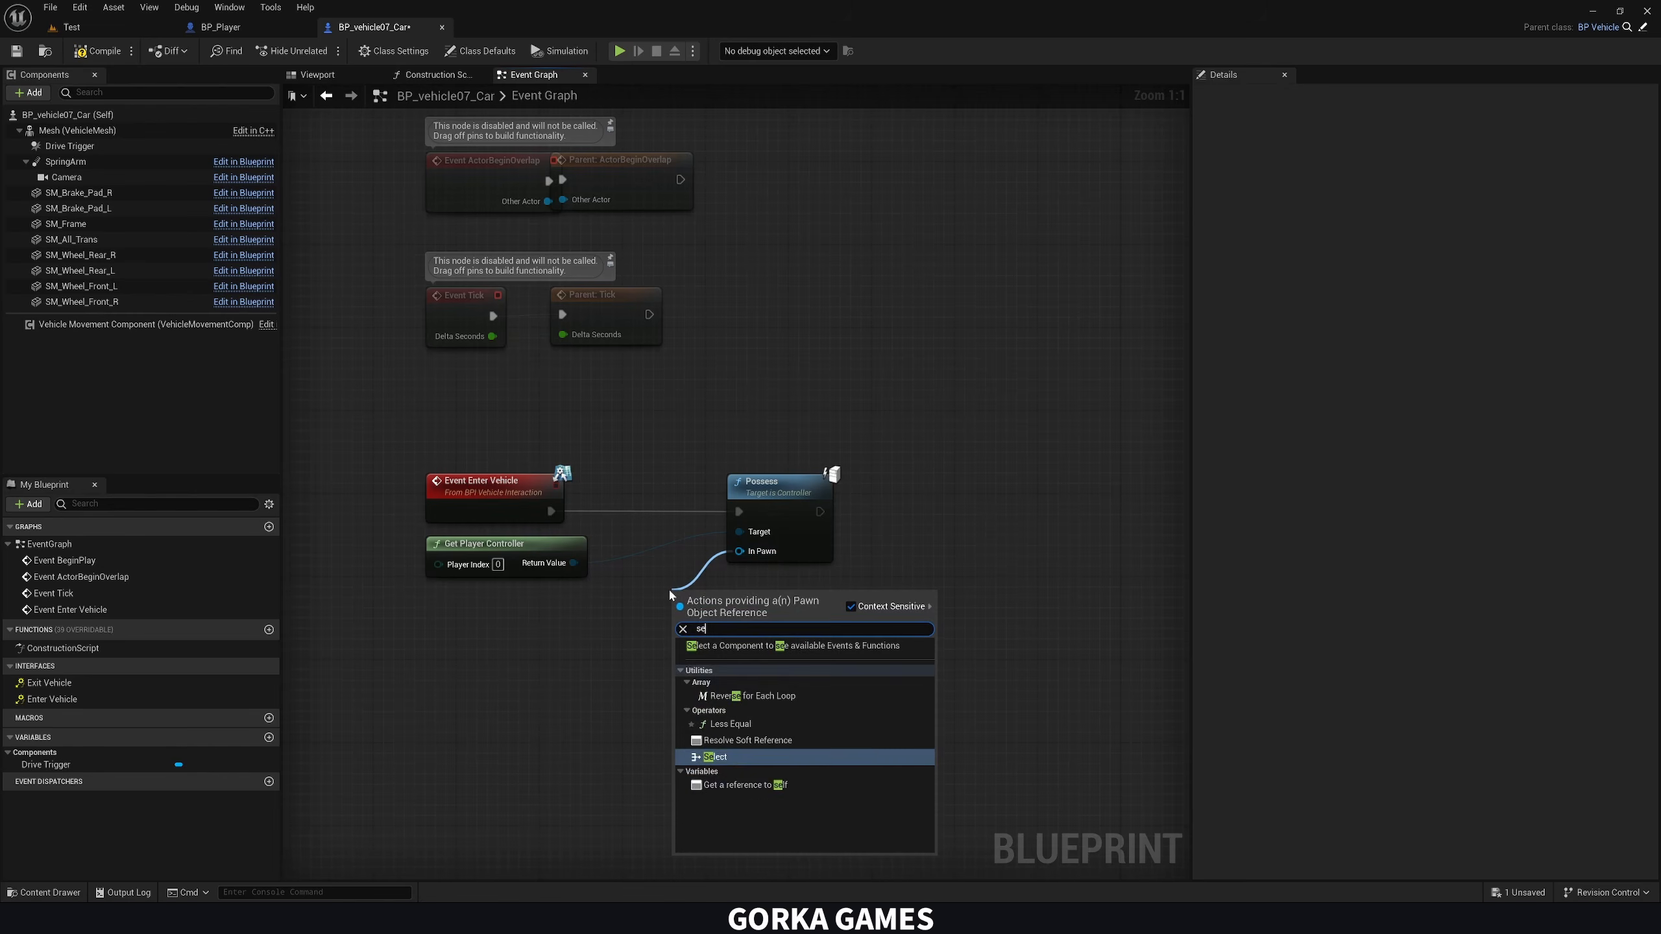
left_click(726, 654)
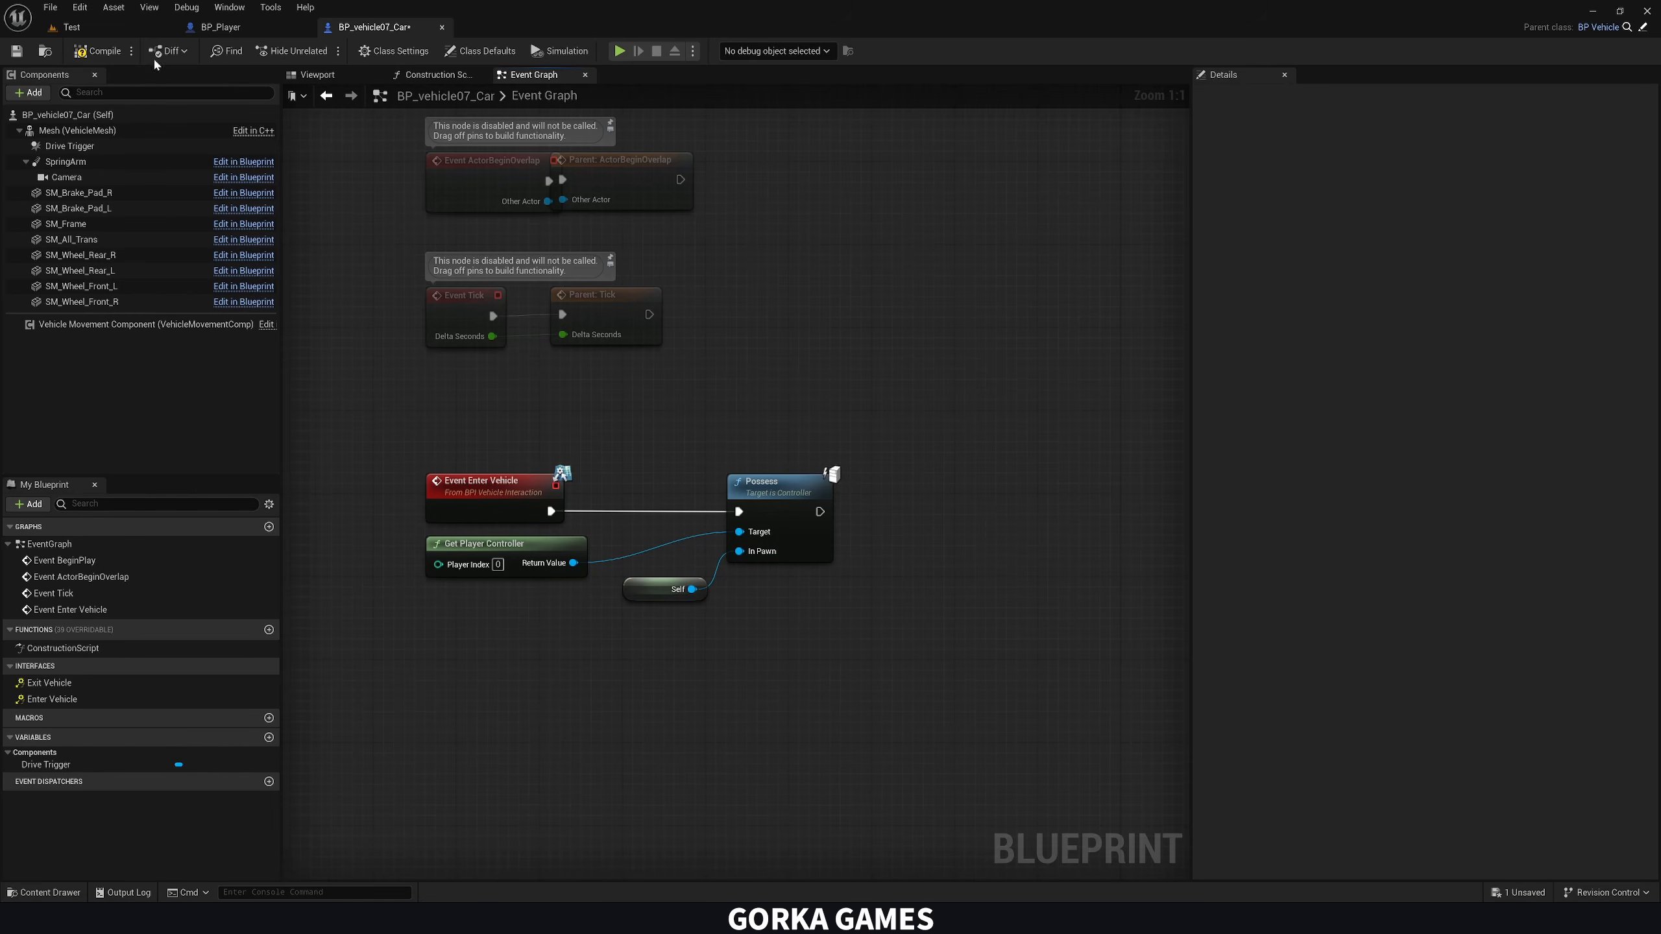
left_click(98, 51)
Playtest the Test level, run the character up to the car and enter it with the E interact input
left_click(157, 33)
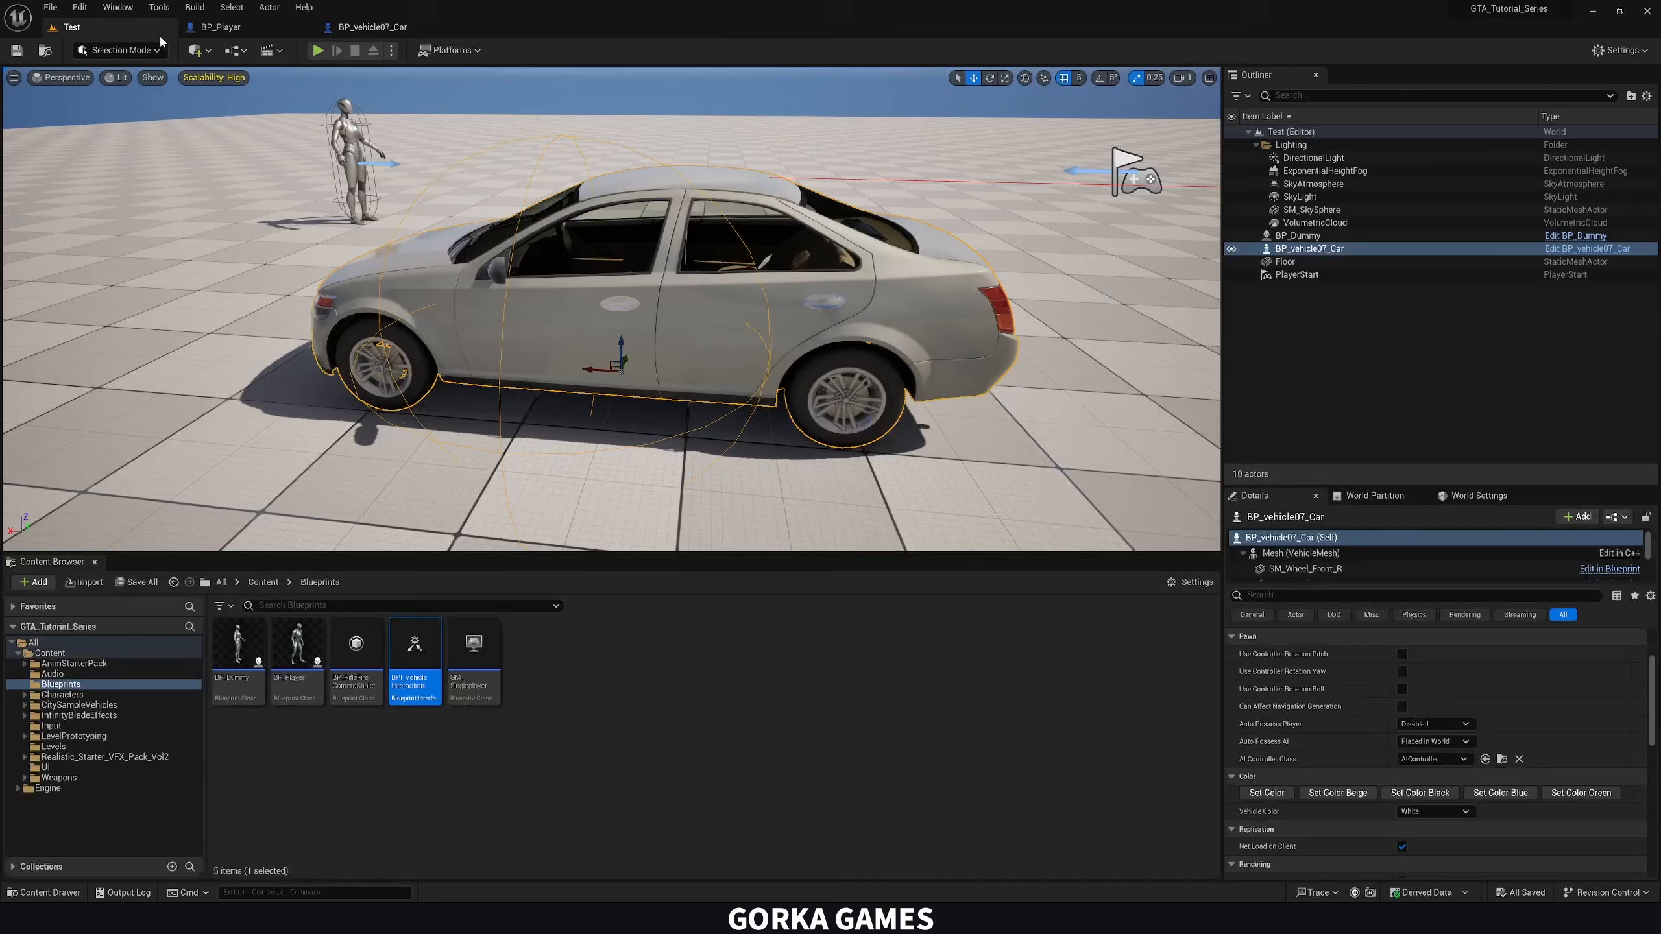
left_click(318, 50)
key("w")
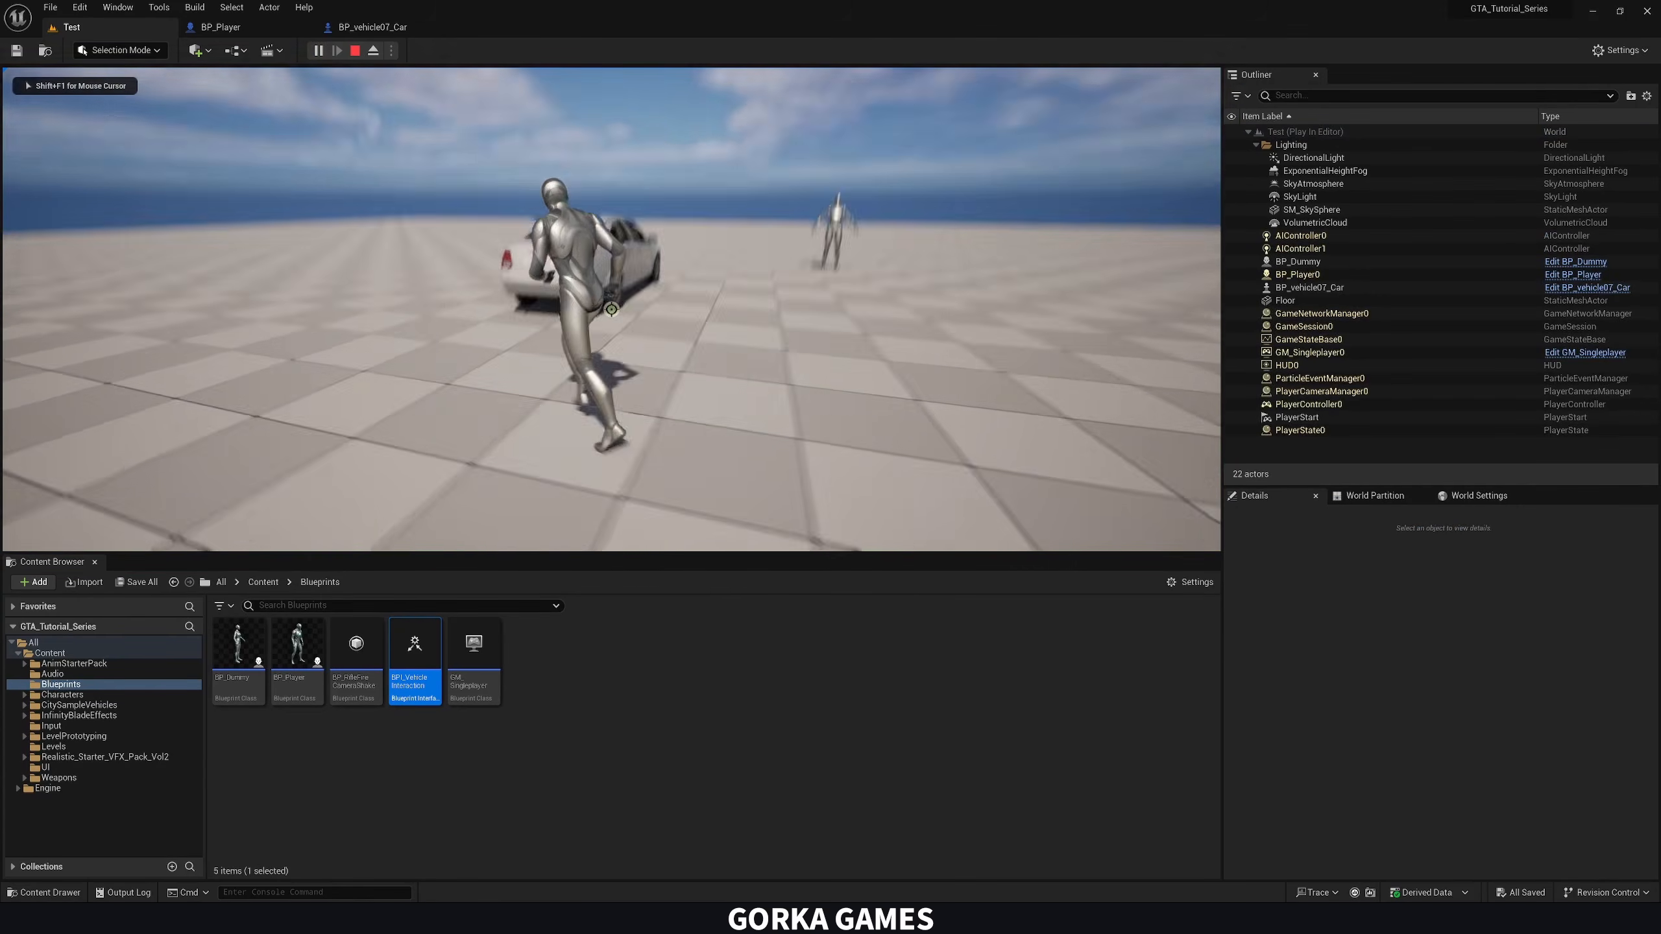
key("e")
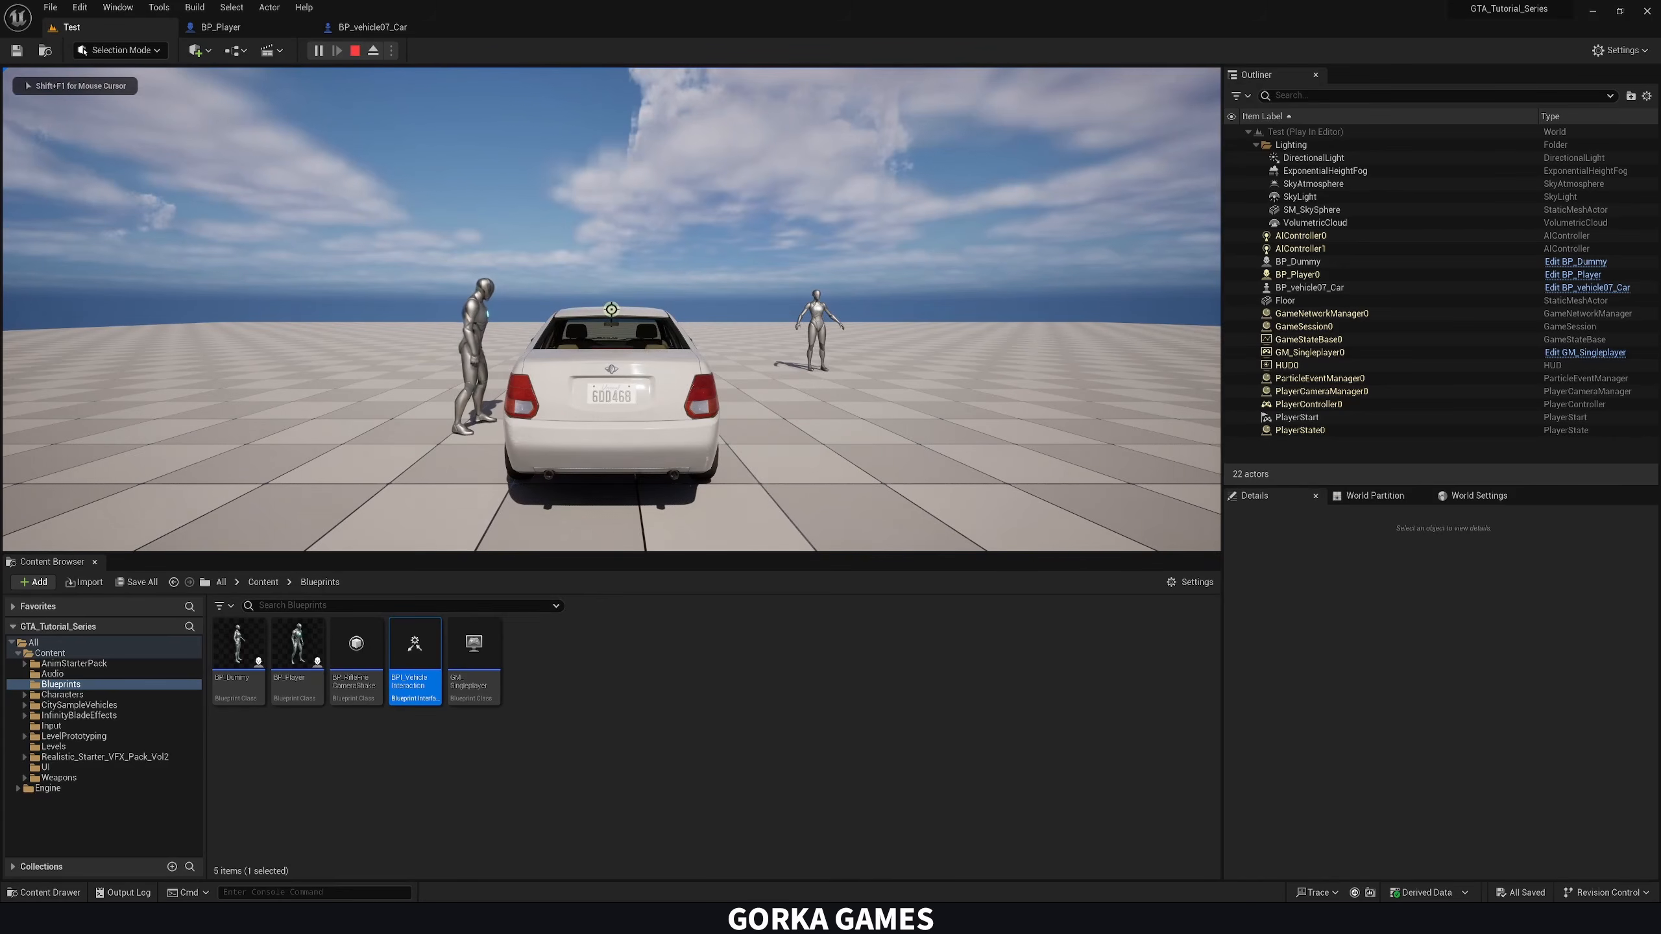
Drive the possessed car around the level with turns in both directions and end the play session
key("w")
key("a")
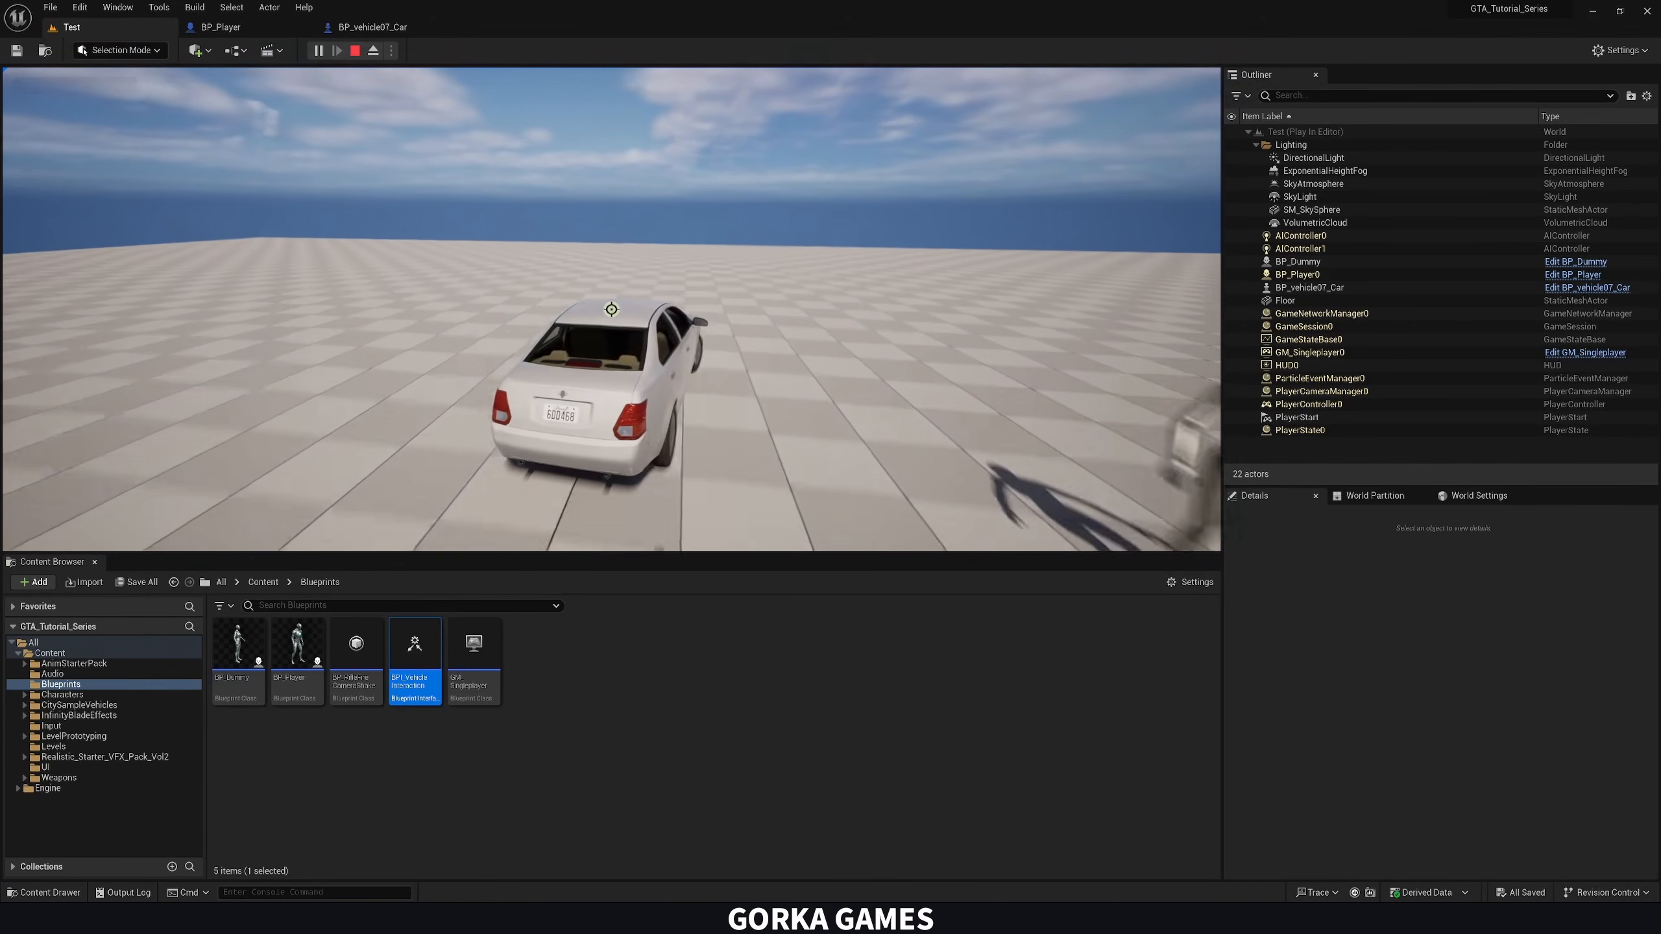
key("w")
key("d")
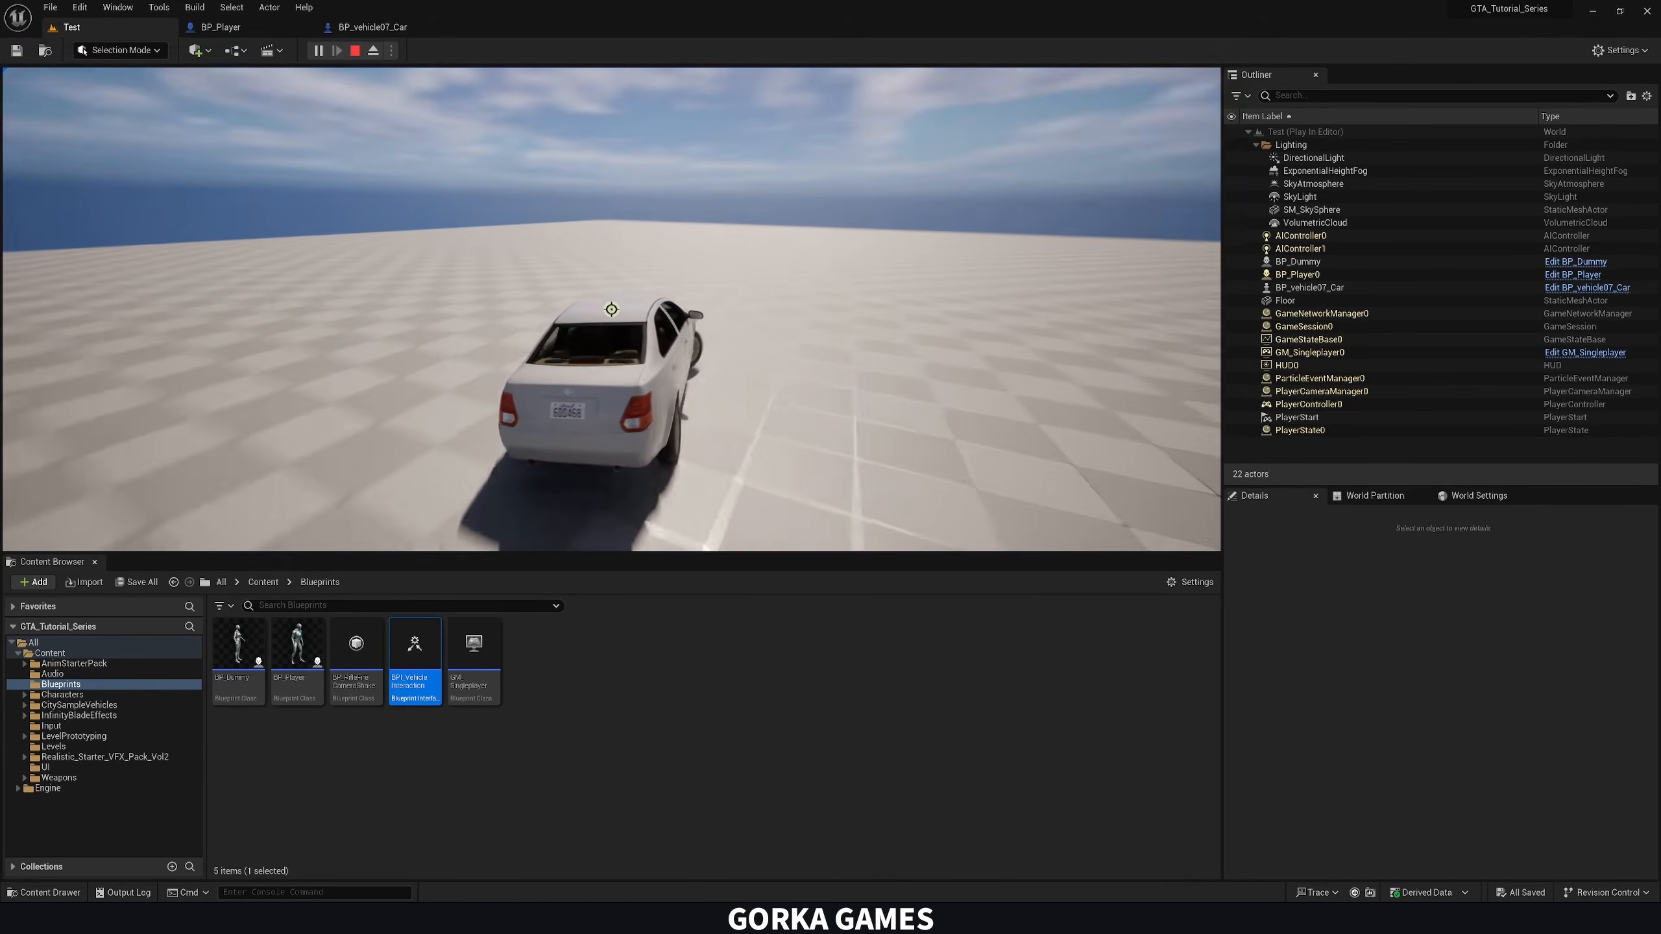
key("w")
key("a")
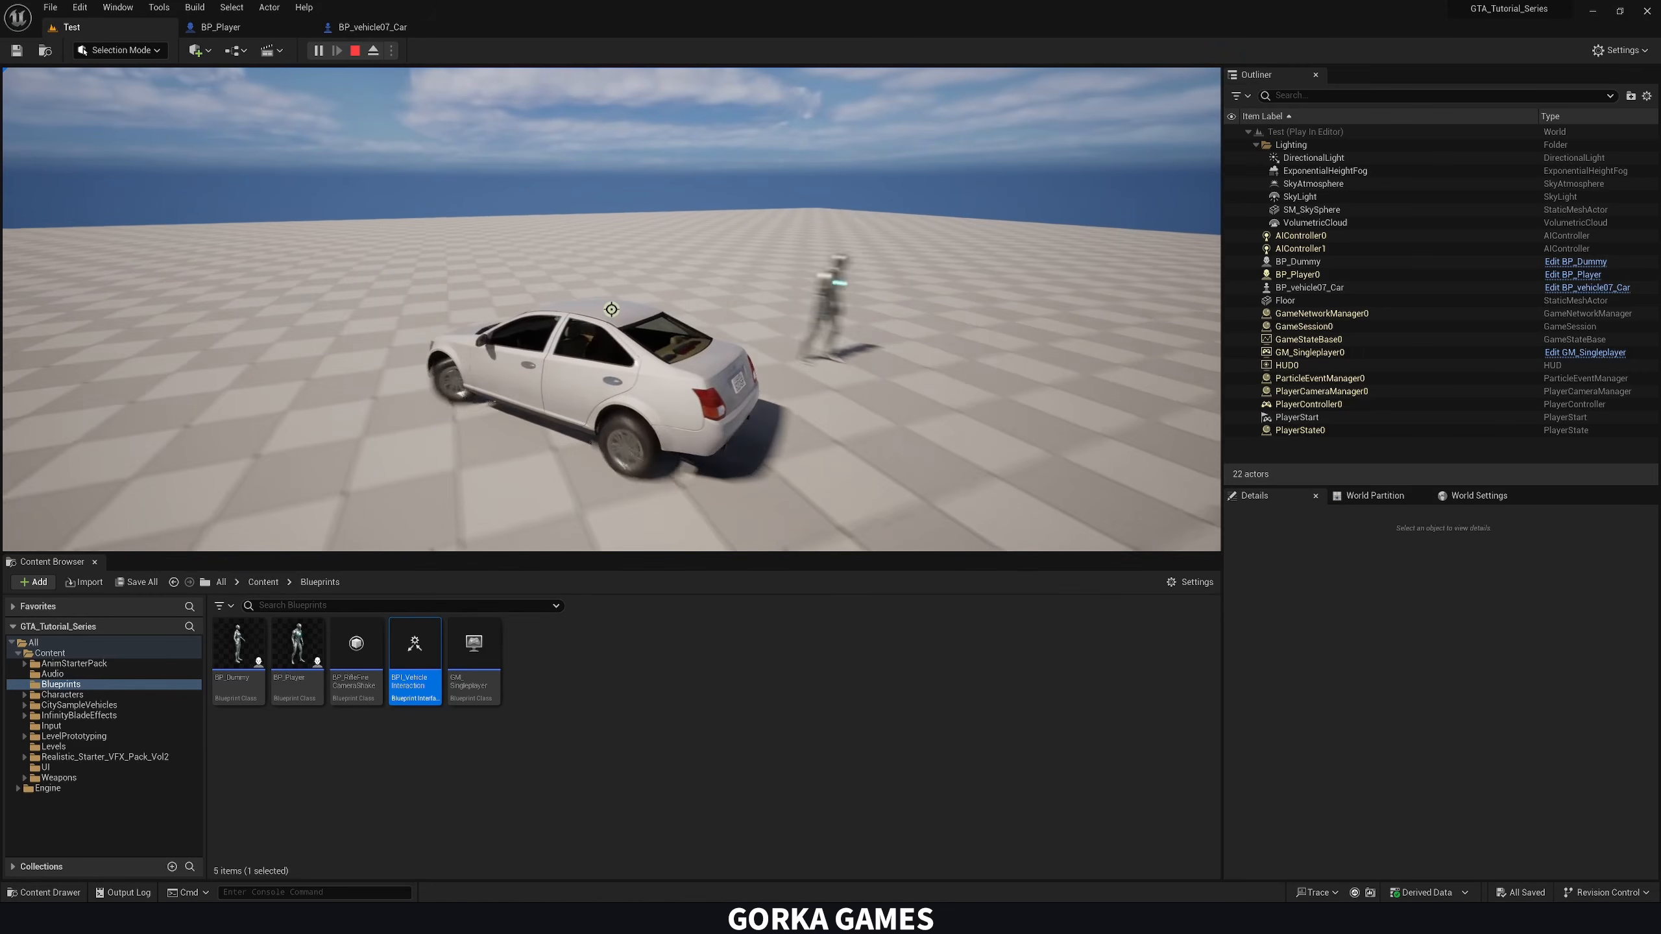
key("w")
key("a")
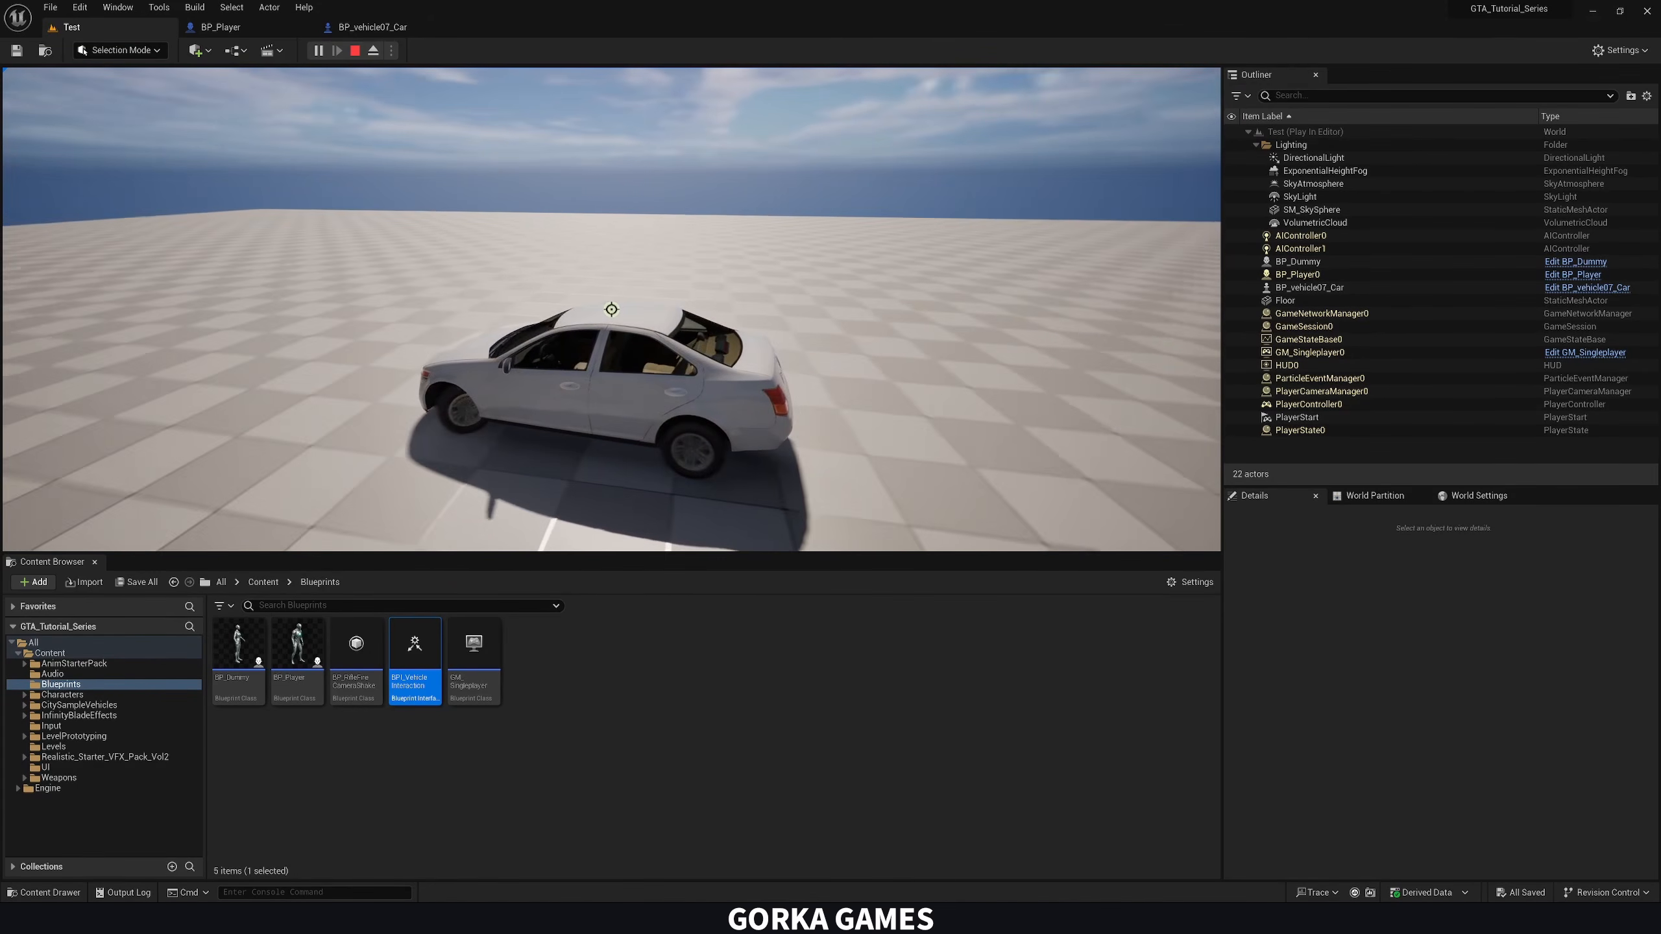
key("w")
key("a")
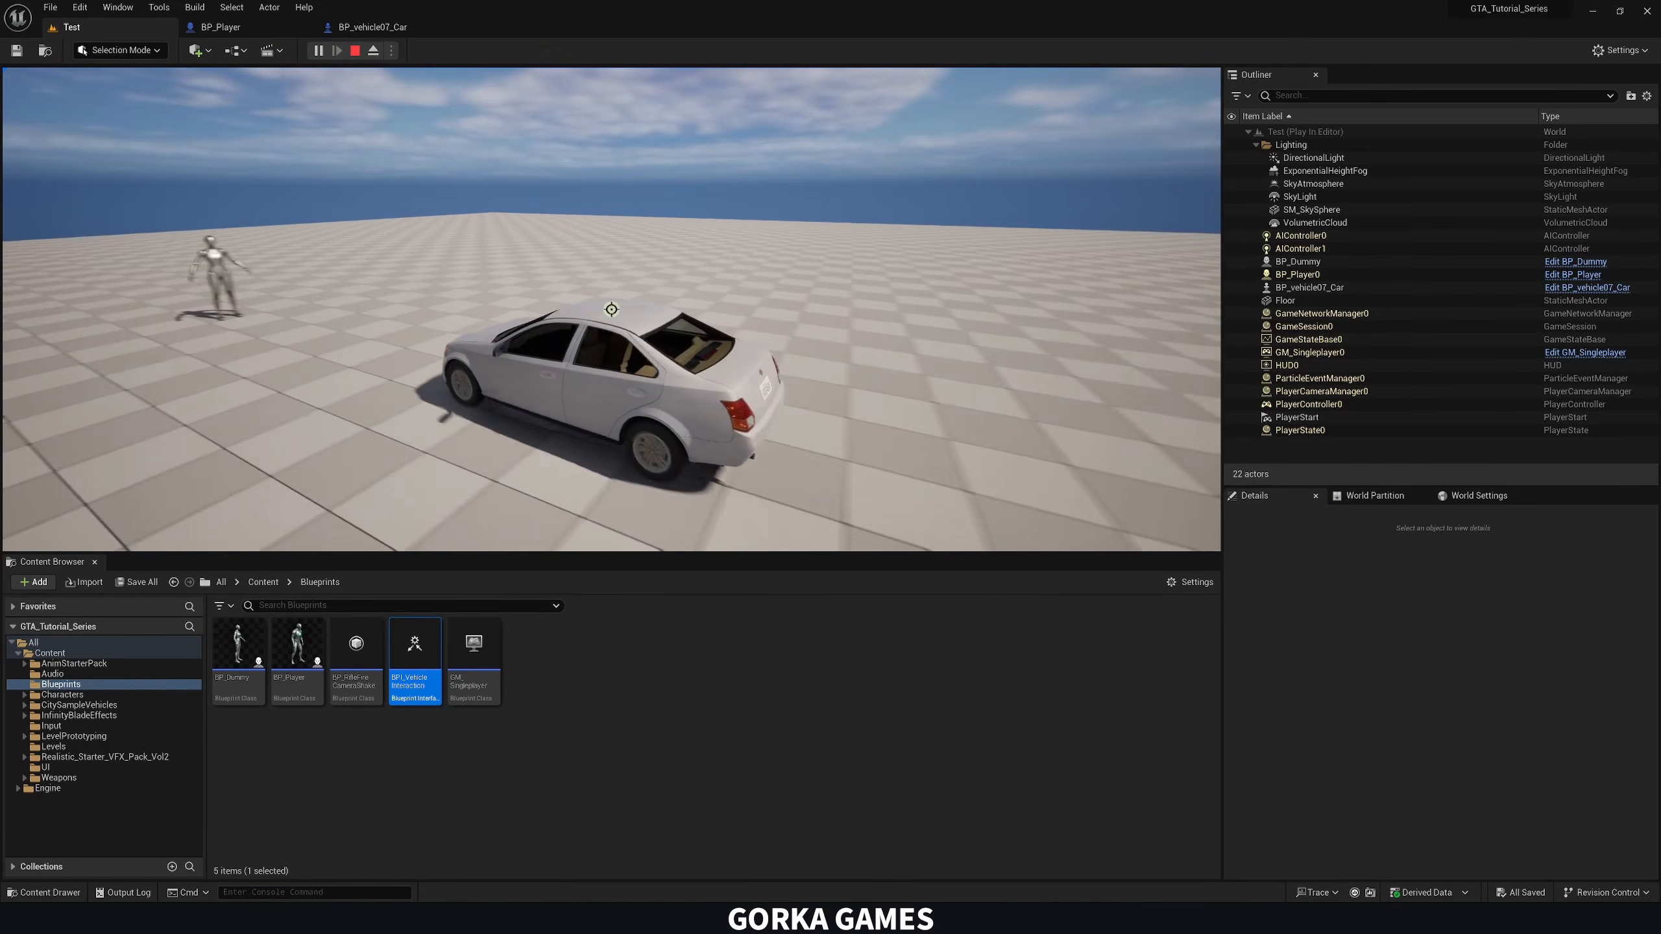
key("Escape")
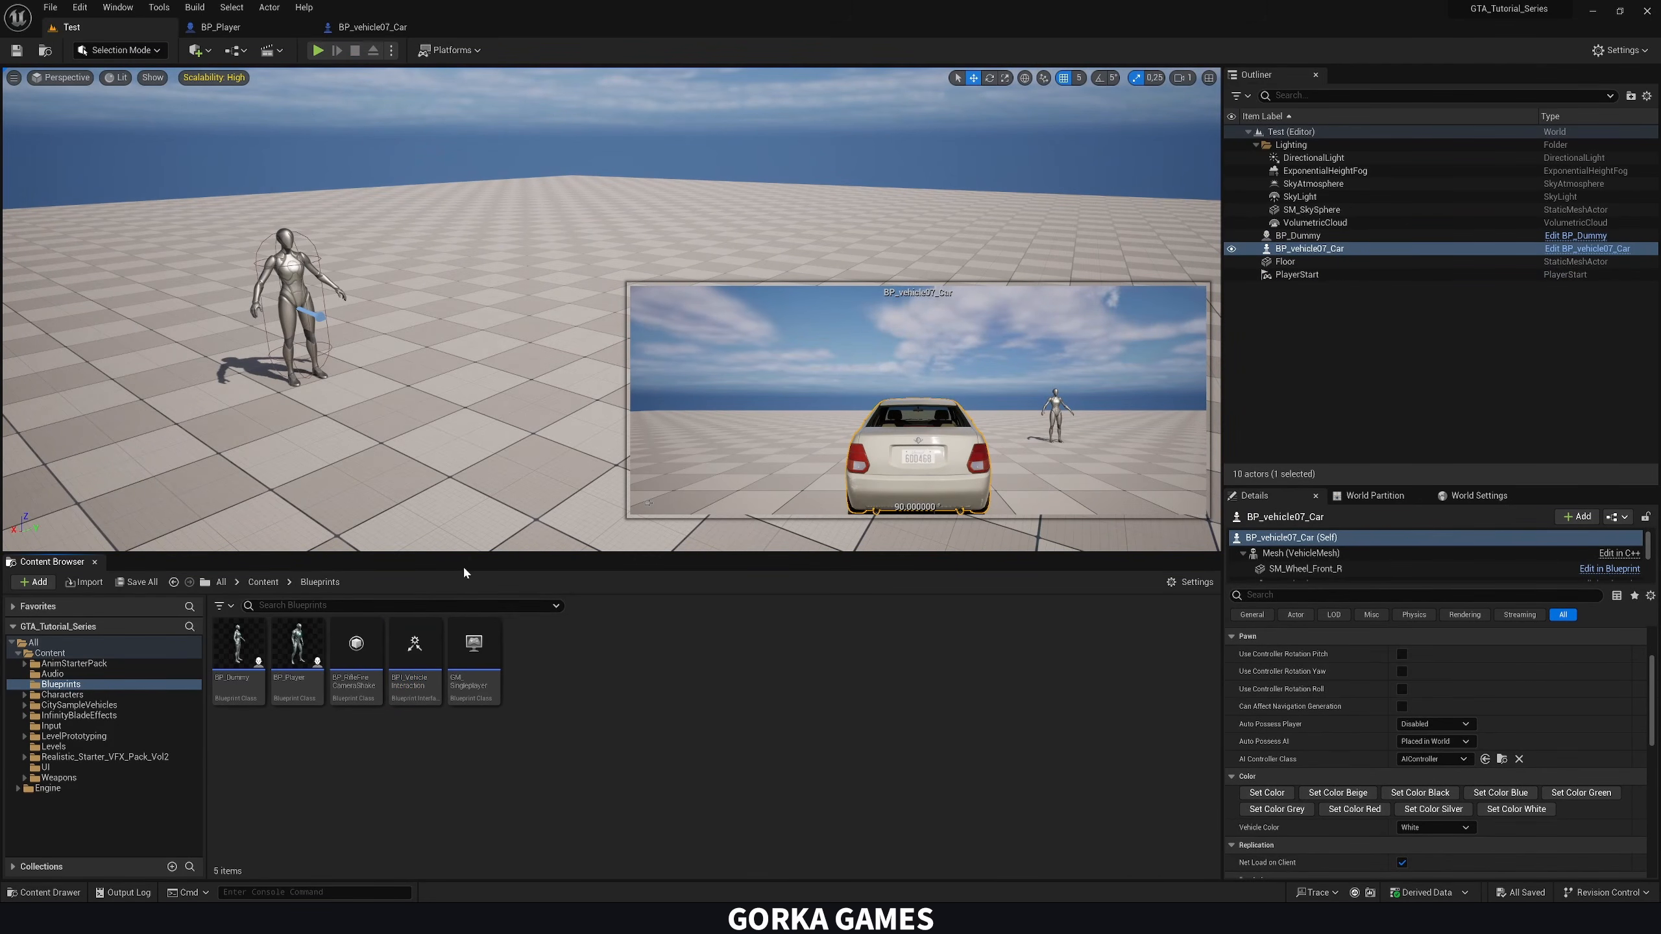
Add an E keyboard event below the Enter Vehicle nodes in BP_vehicle07_Car's Event Graph
left_click(263, 581)
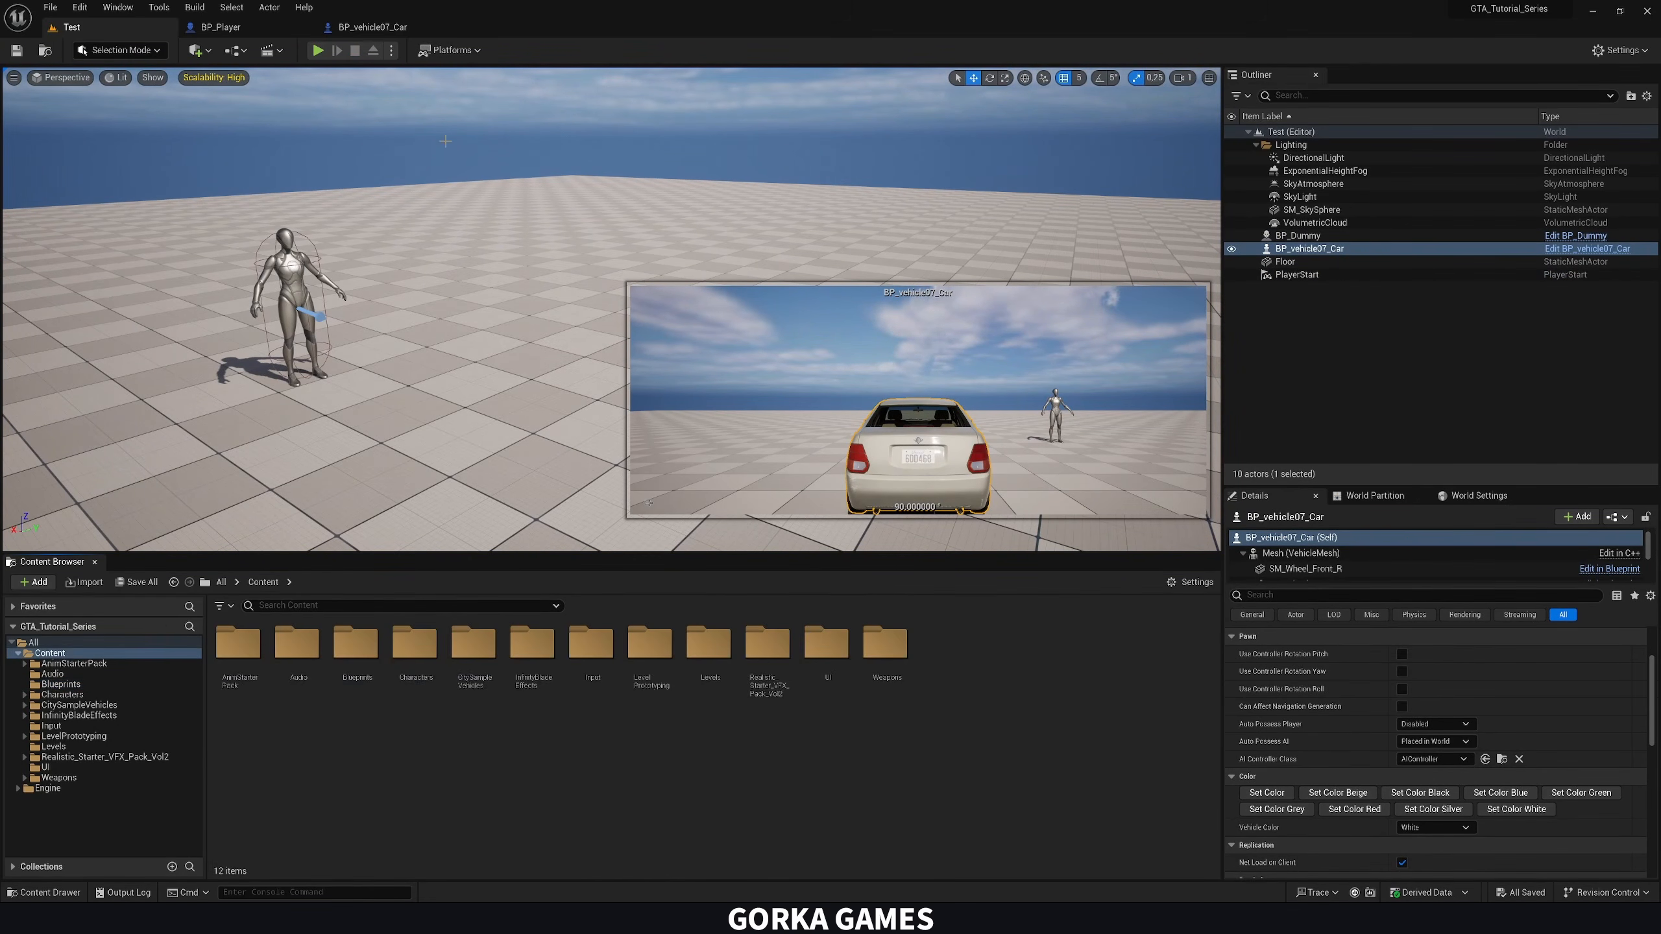
left_click(366, 26)
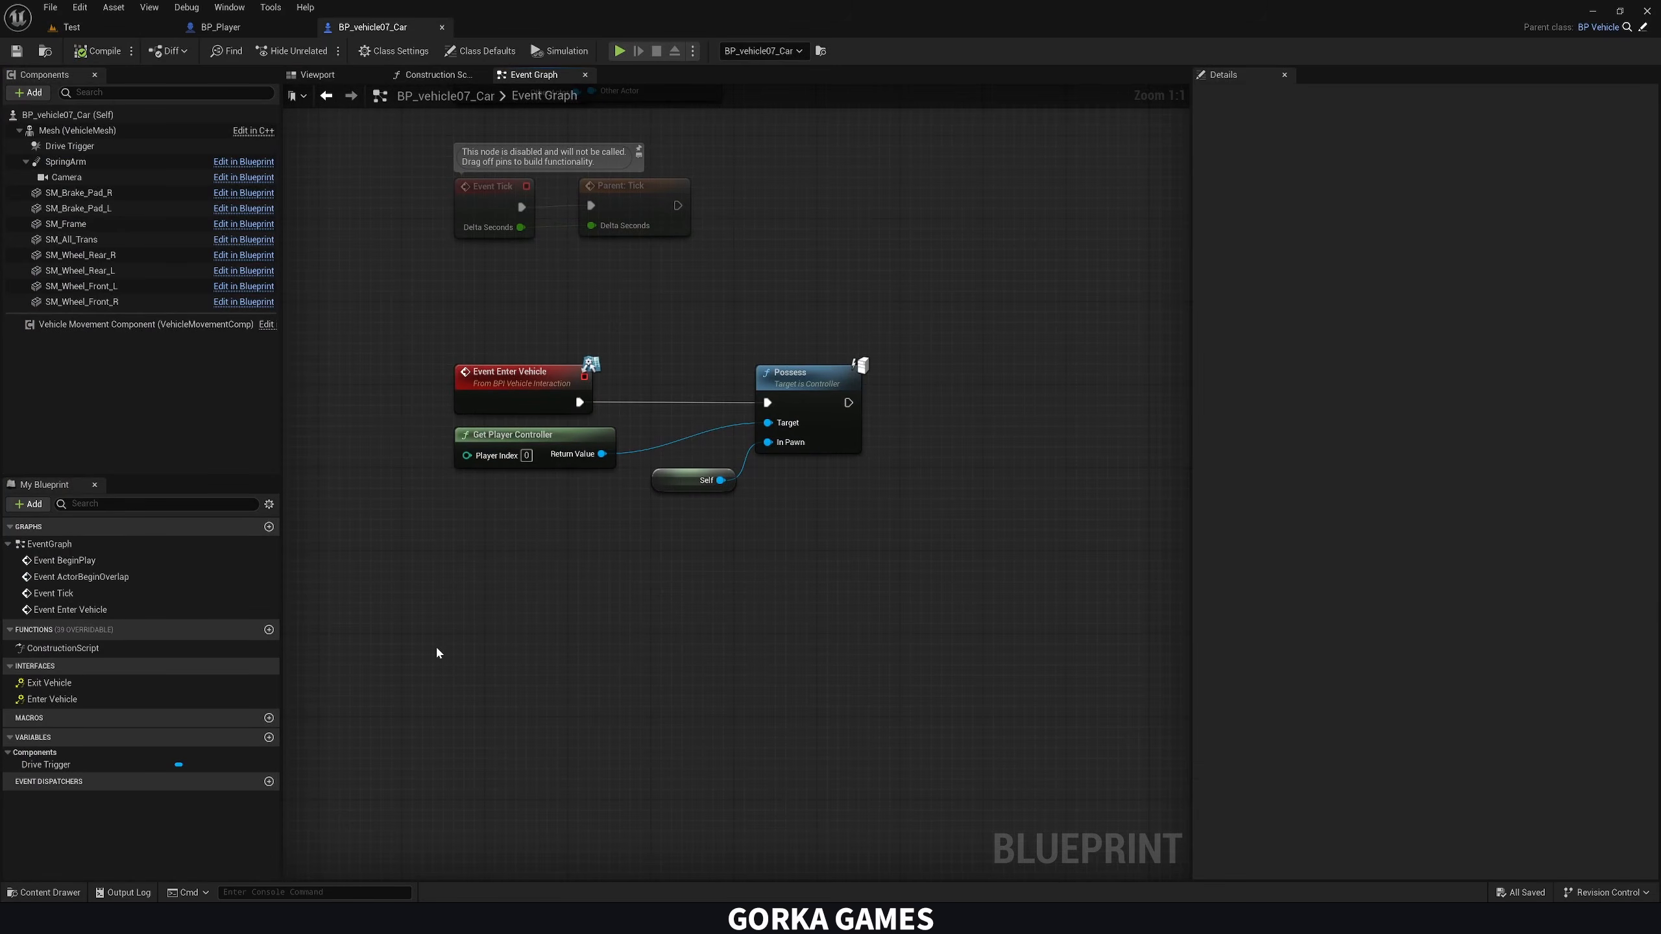
right_click(453, 651)
type("e key")
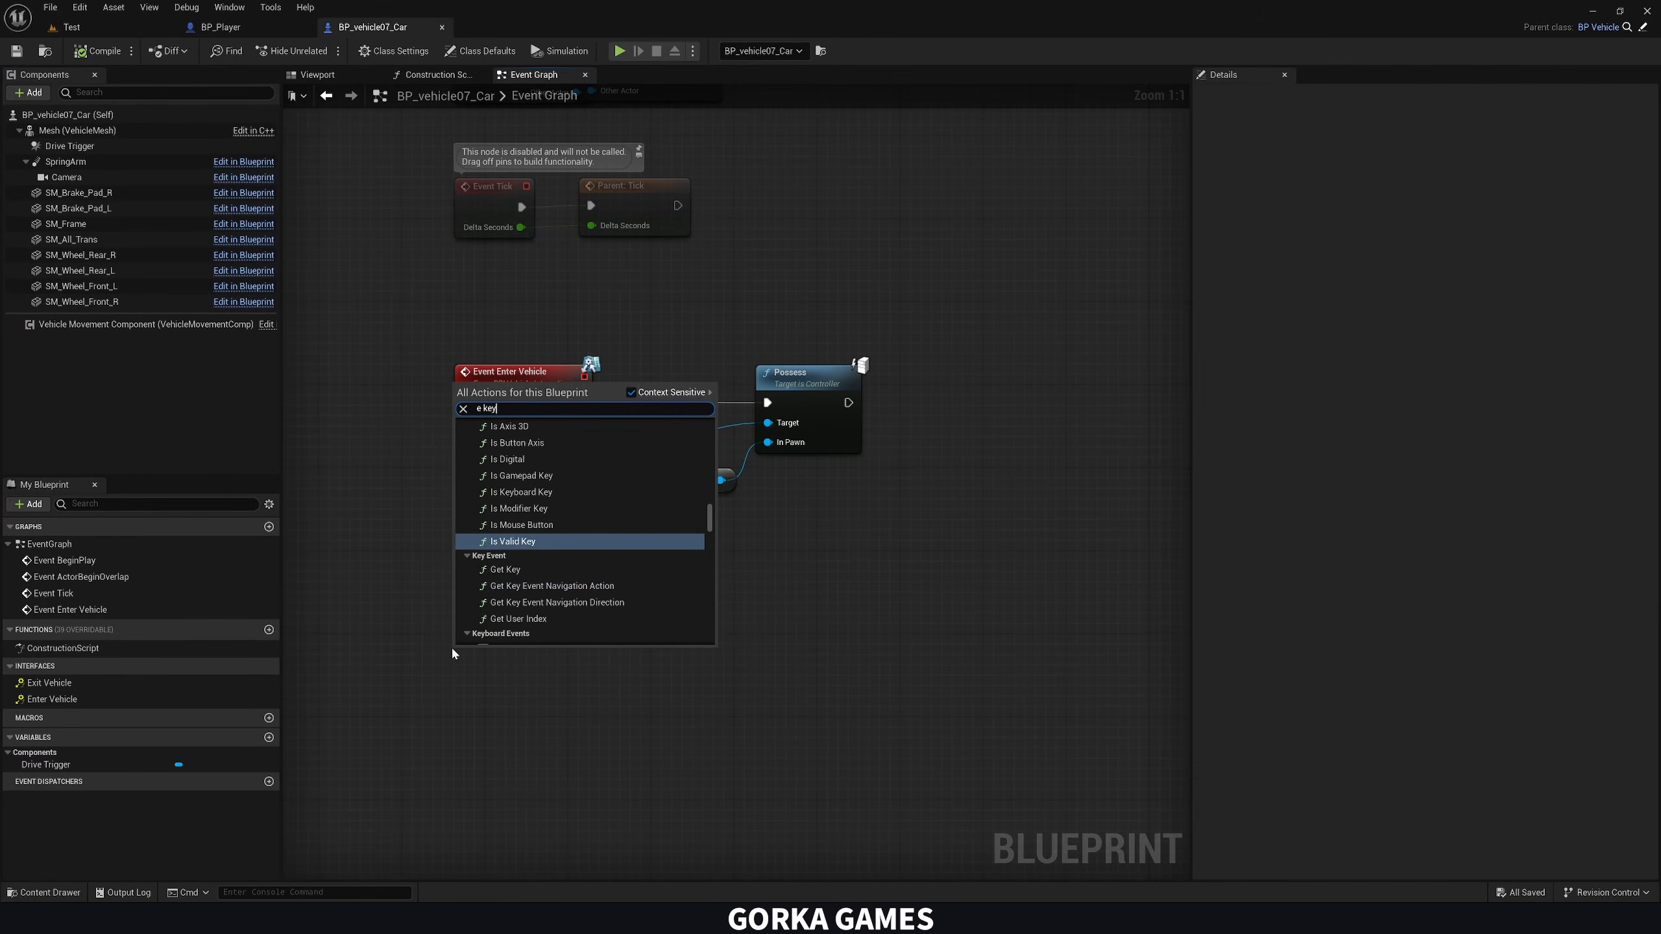
scroll(533, 575, "down", 10)
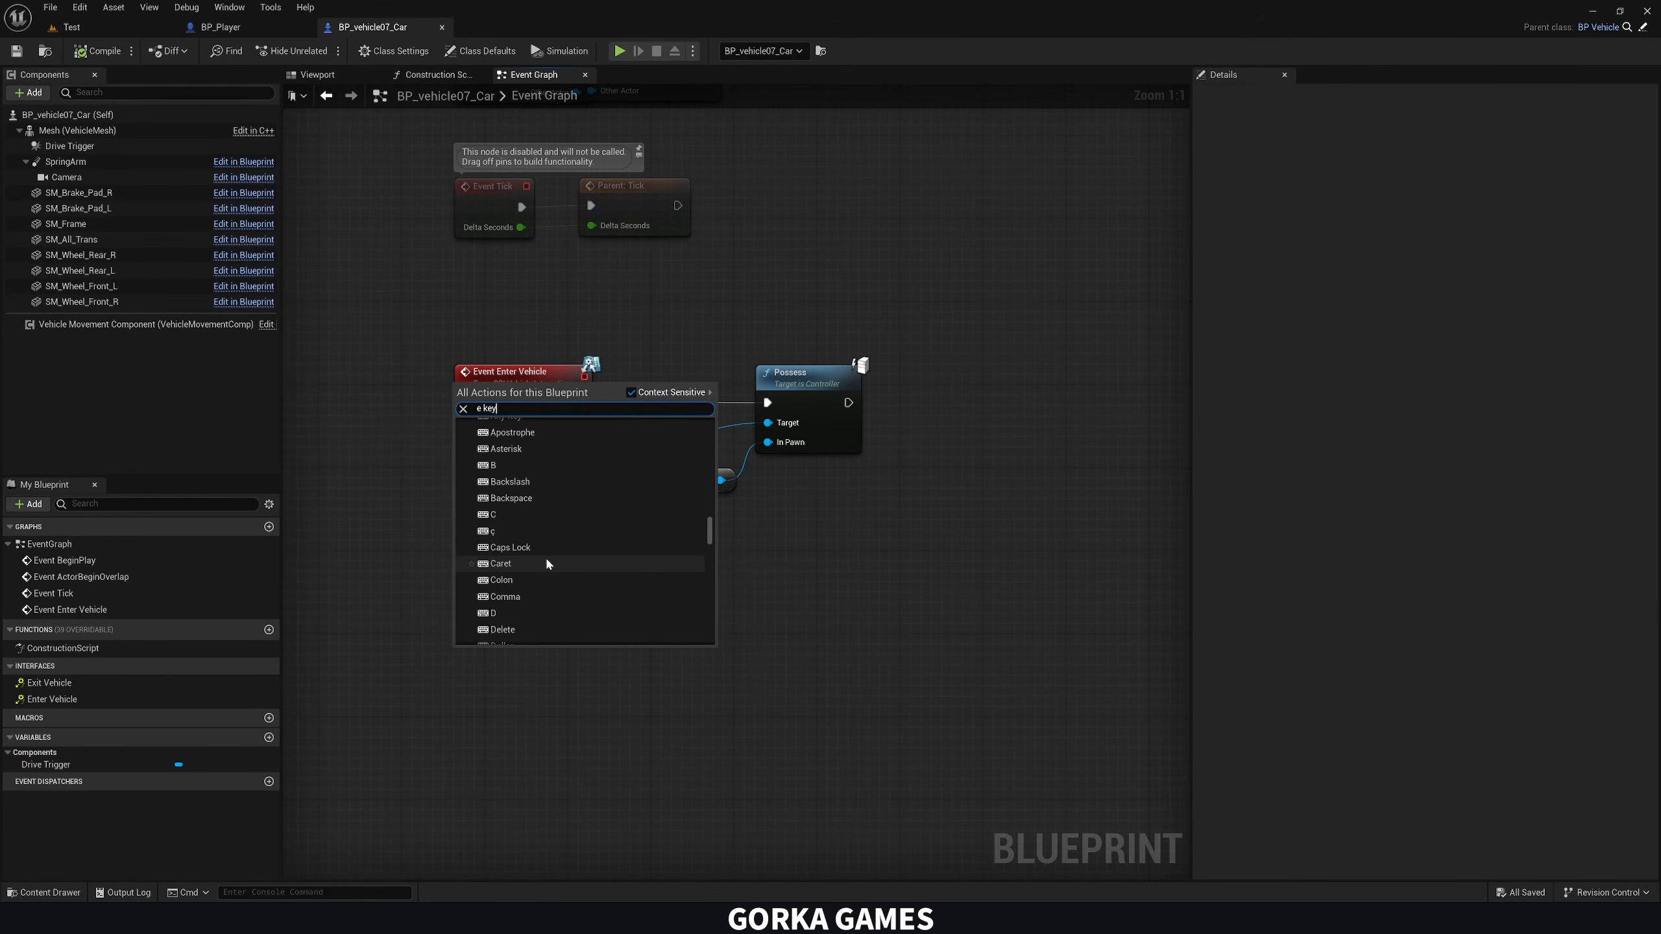
left_click(517, 593)
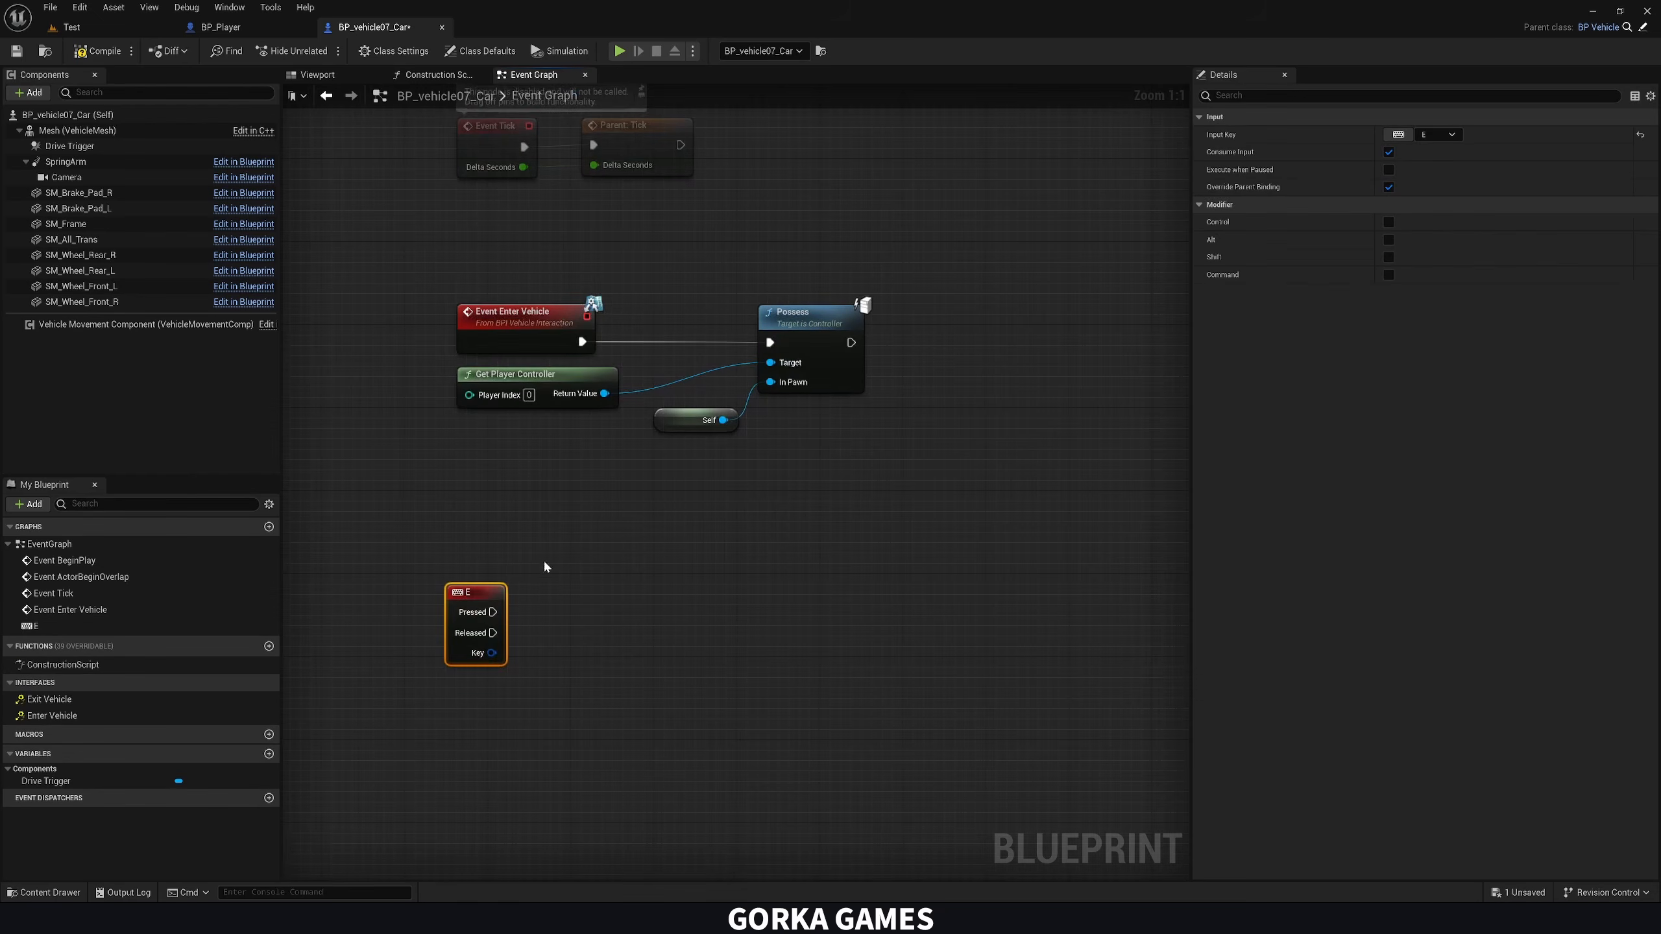
mouse_move(494, 587)
left_mouse_down()
mouse_move(519, 587)
mouse_move(502, 586)
left_mouse_up()
right_click_drag(603, 609, 537, 578)
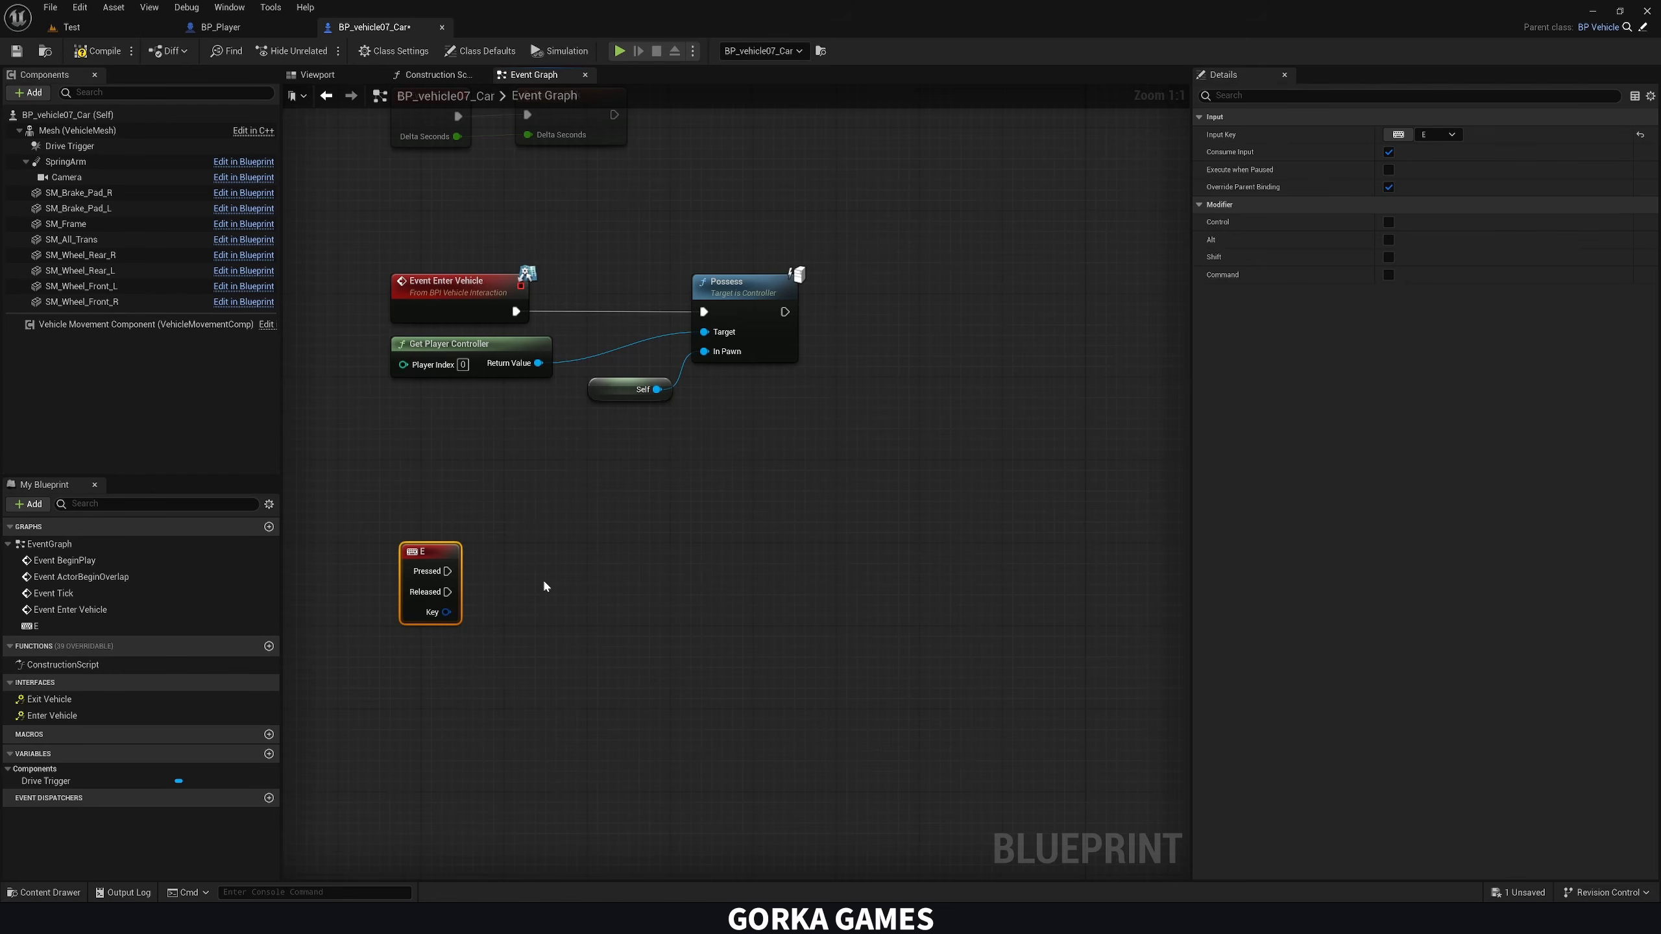
right_click_drag(542, 578, 564, 595)
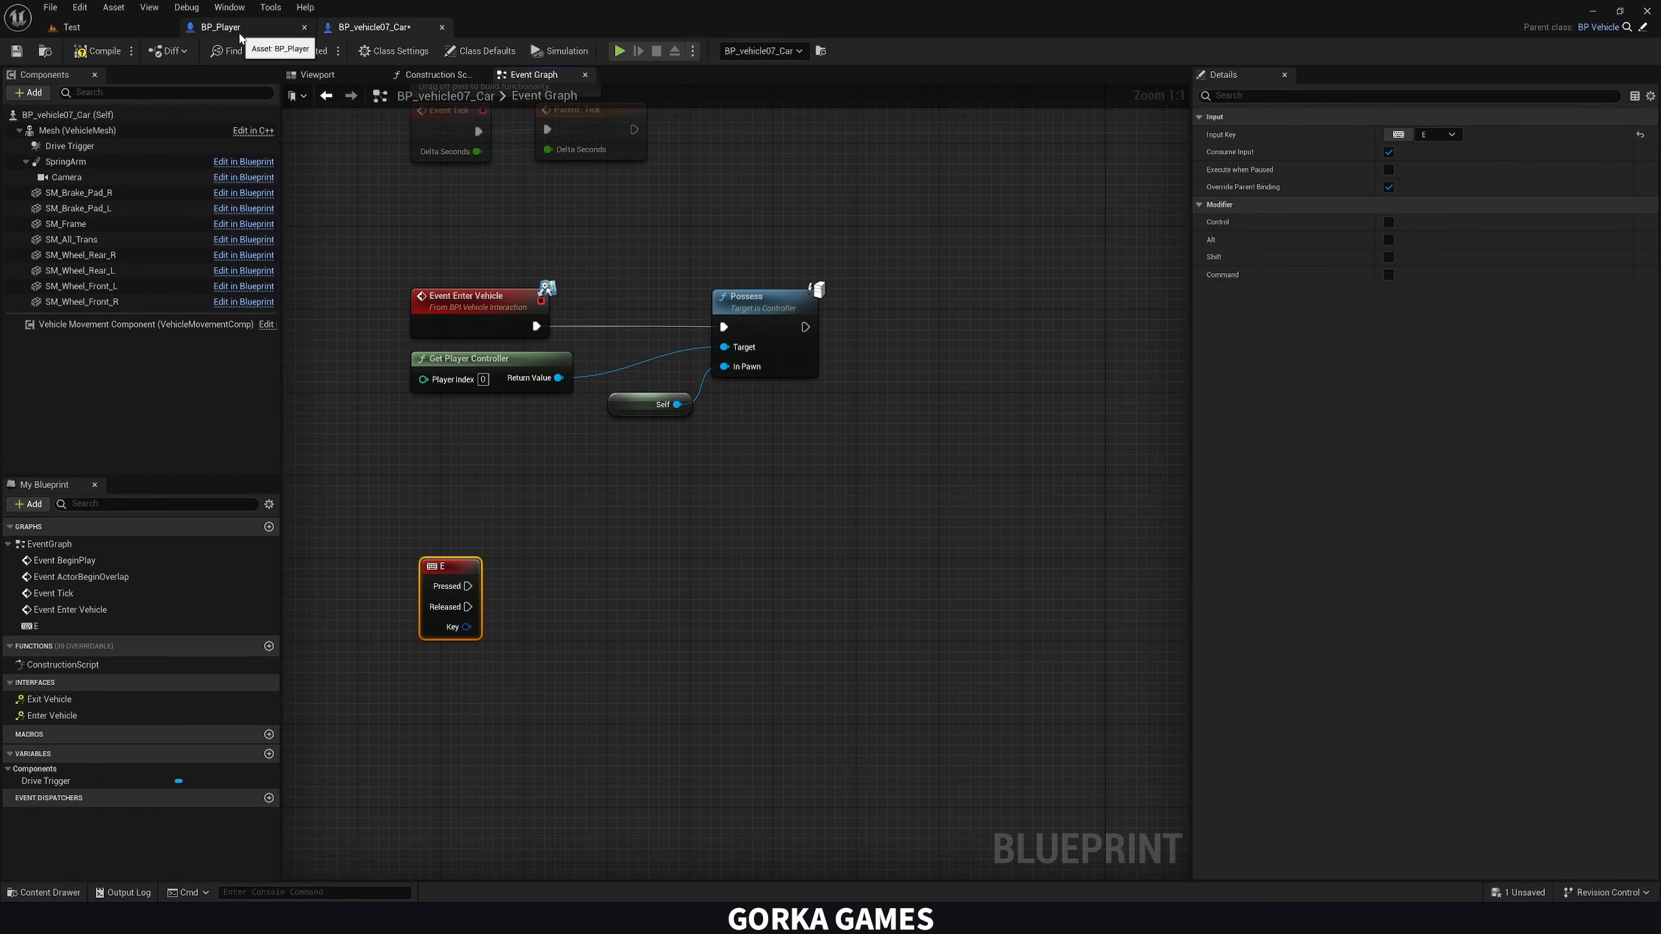
left_click_drag(467, 584, 593, 589)
left_click(560, 543)
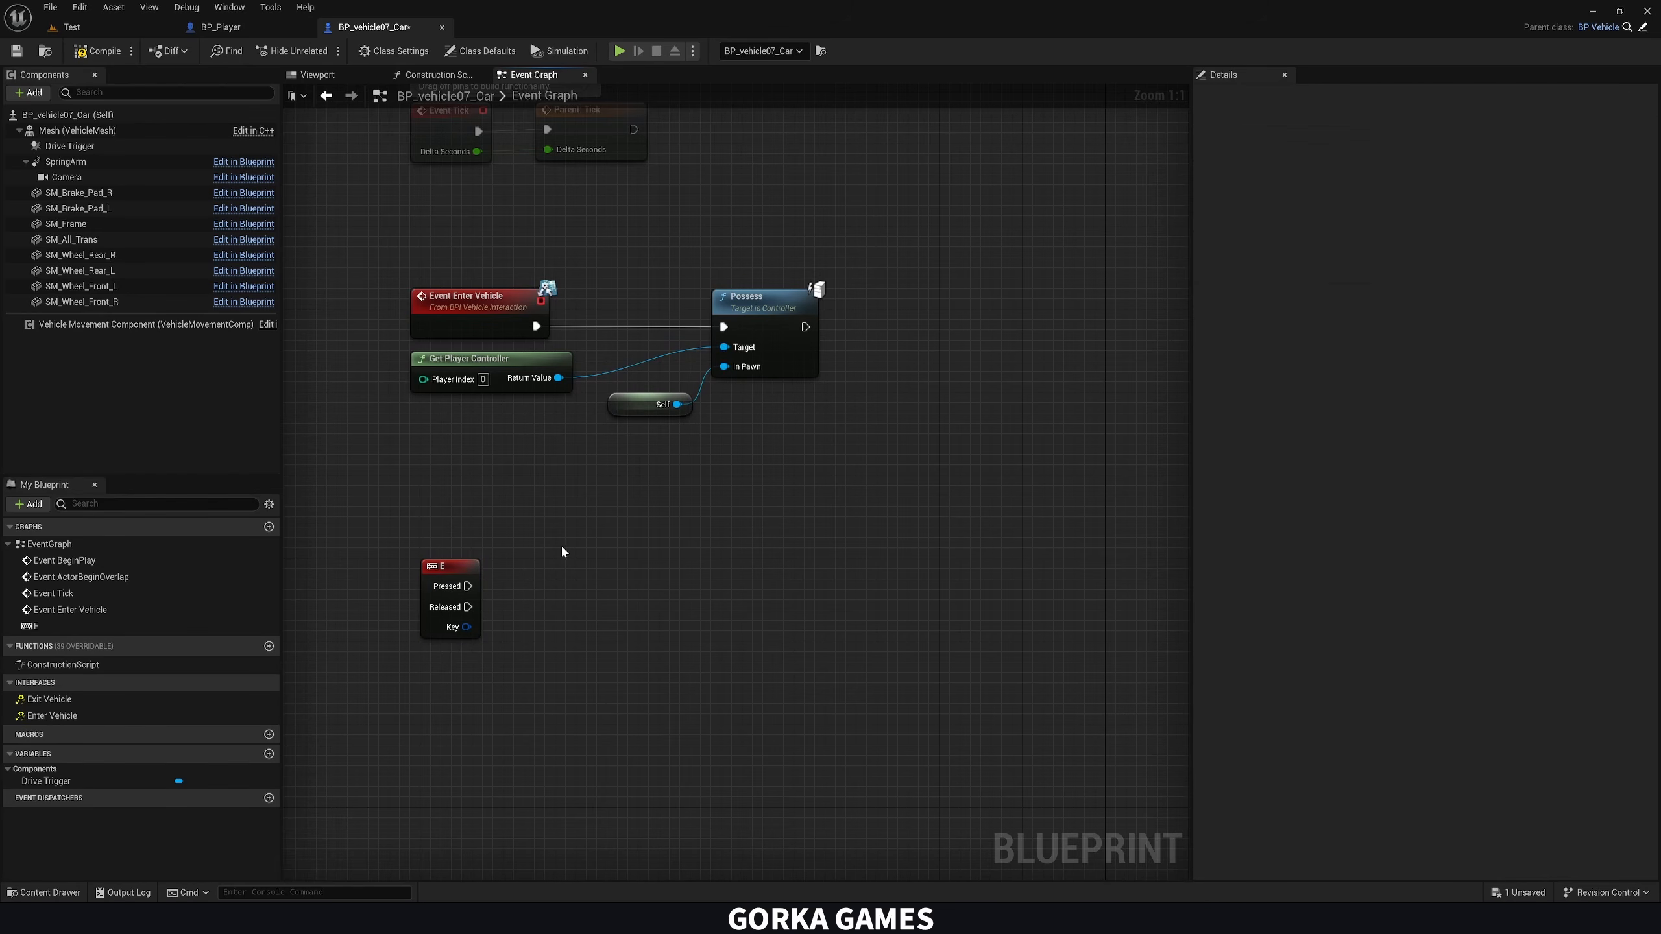
left_click(510, 318)
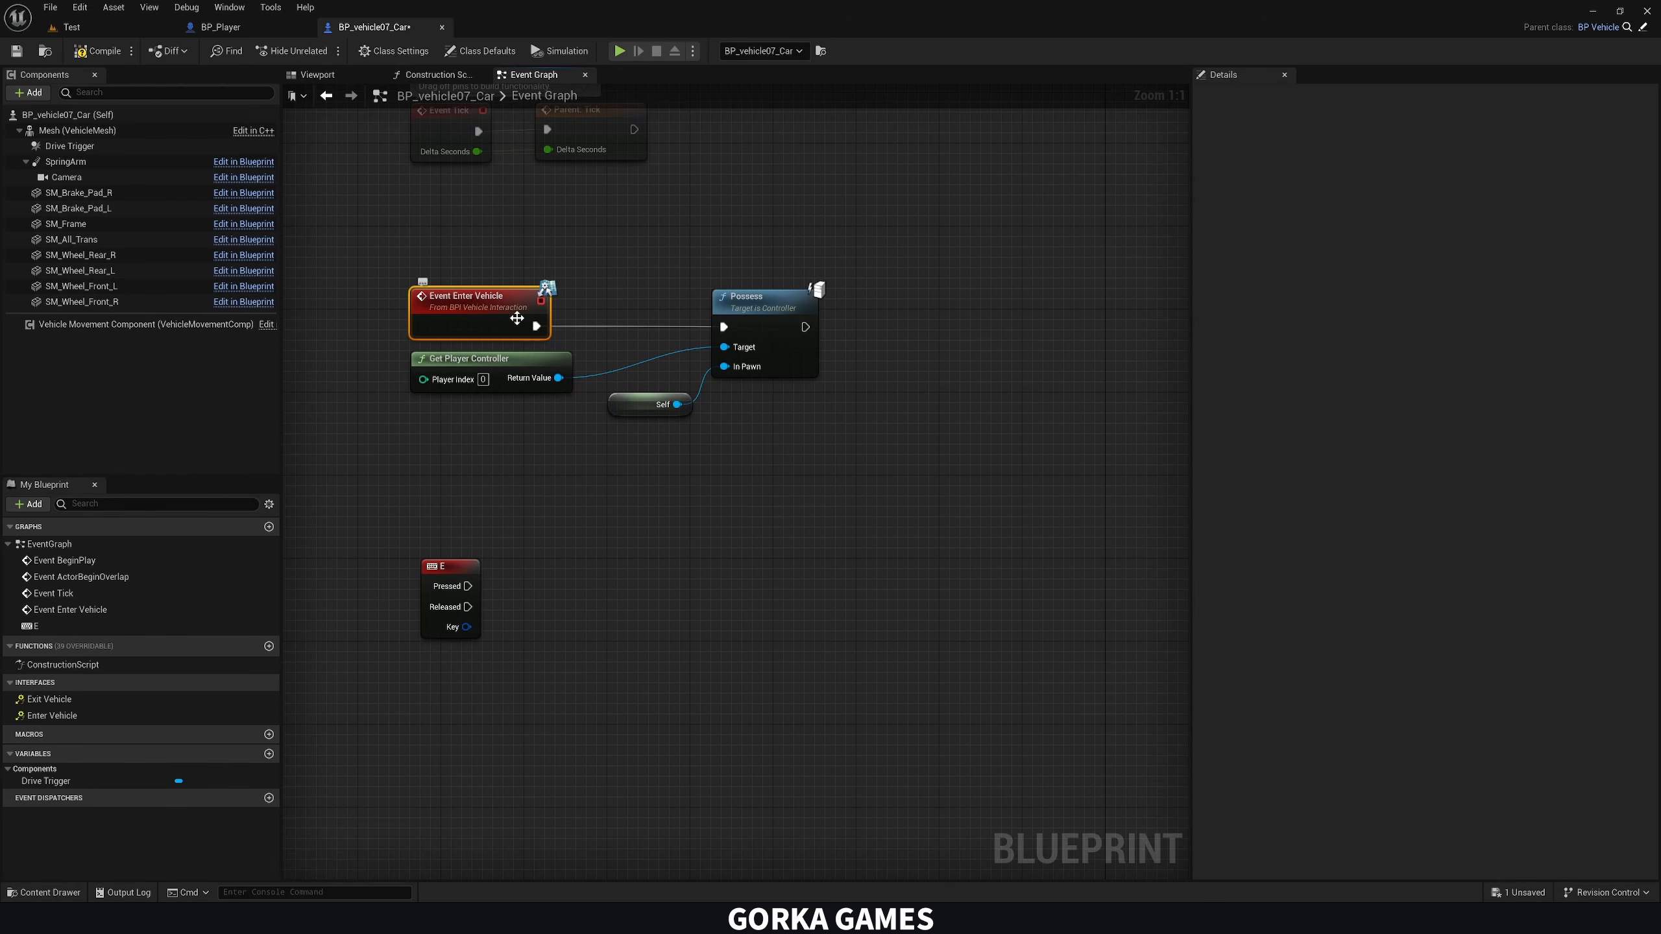
left_click(599, 340)
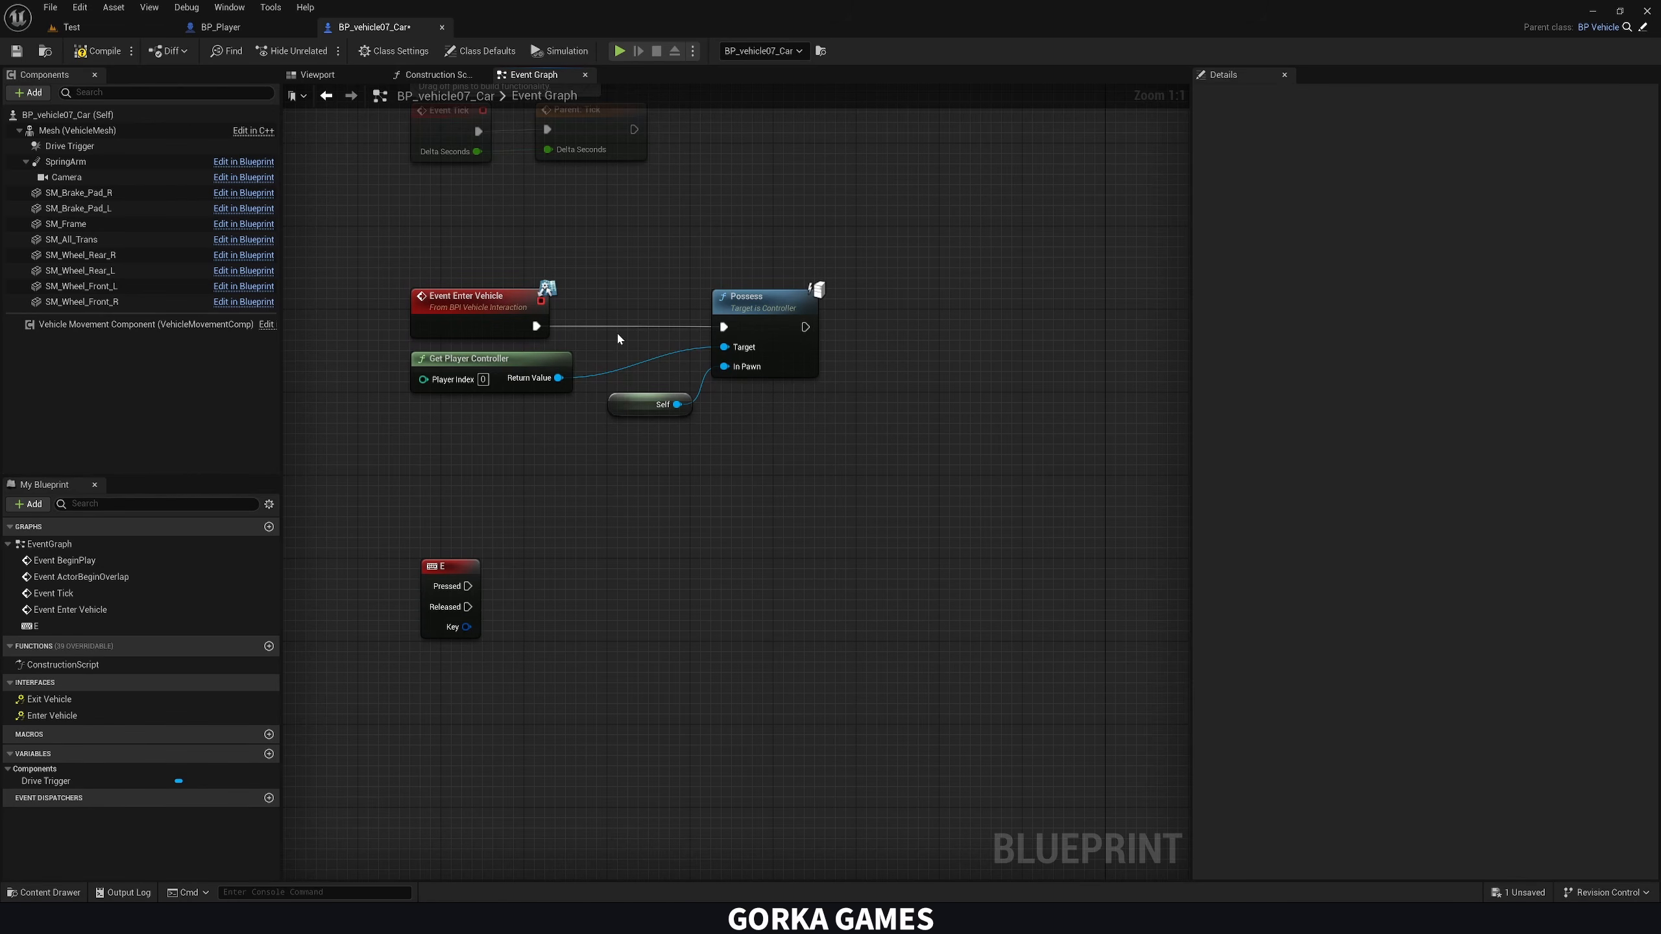
Open the BPI_VehicleInteraction interface from the Blueprints folder and dock it in the main editor window
left_click(71, 27)
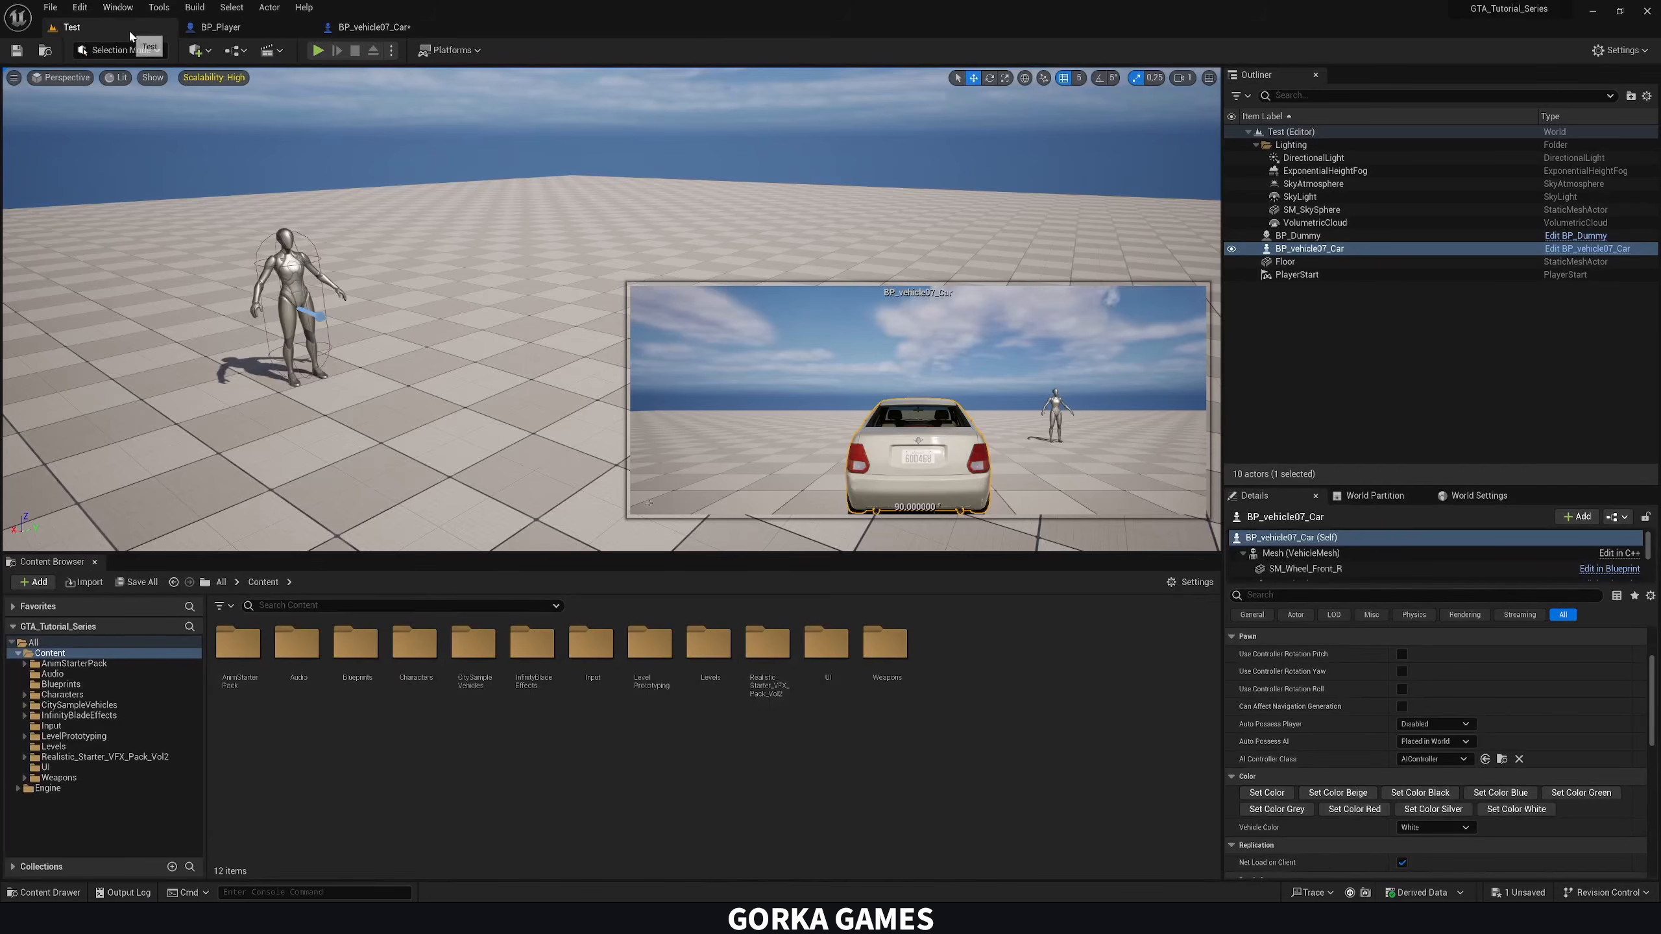
double_click(369, 659)
double_click(436, 666)
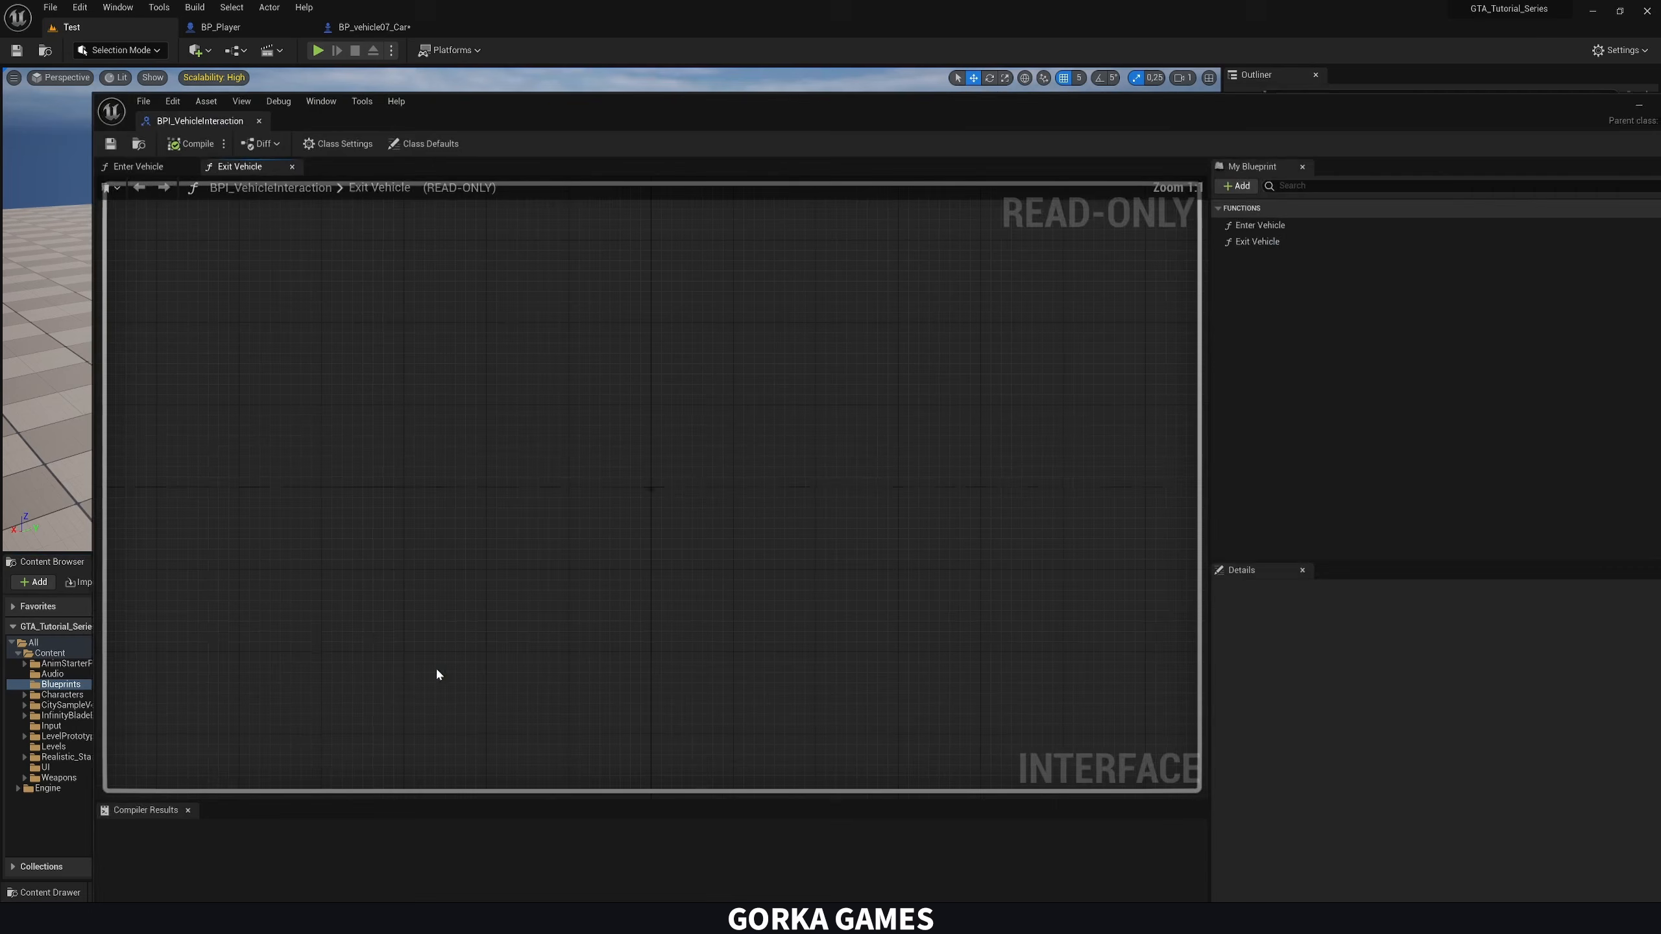
left_click_drag(216, 121, 511, 29)
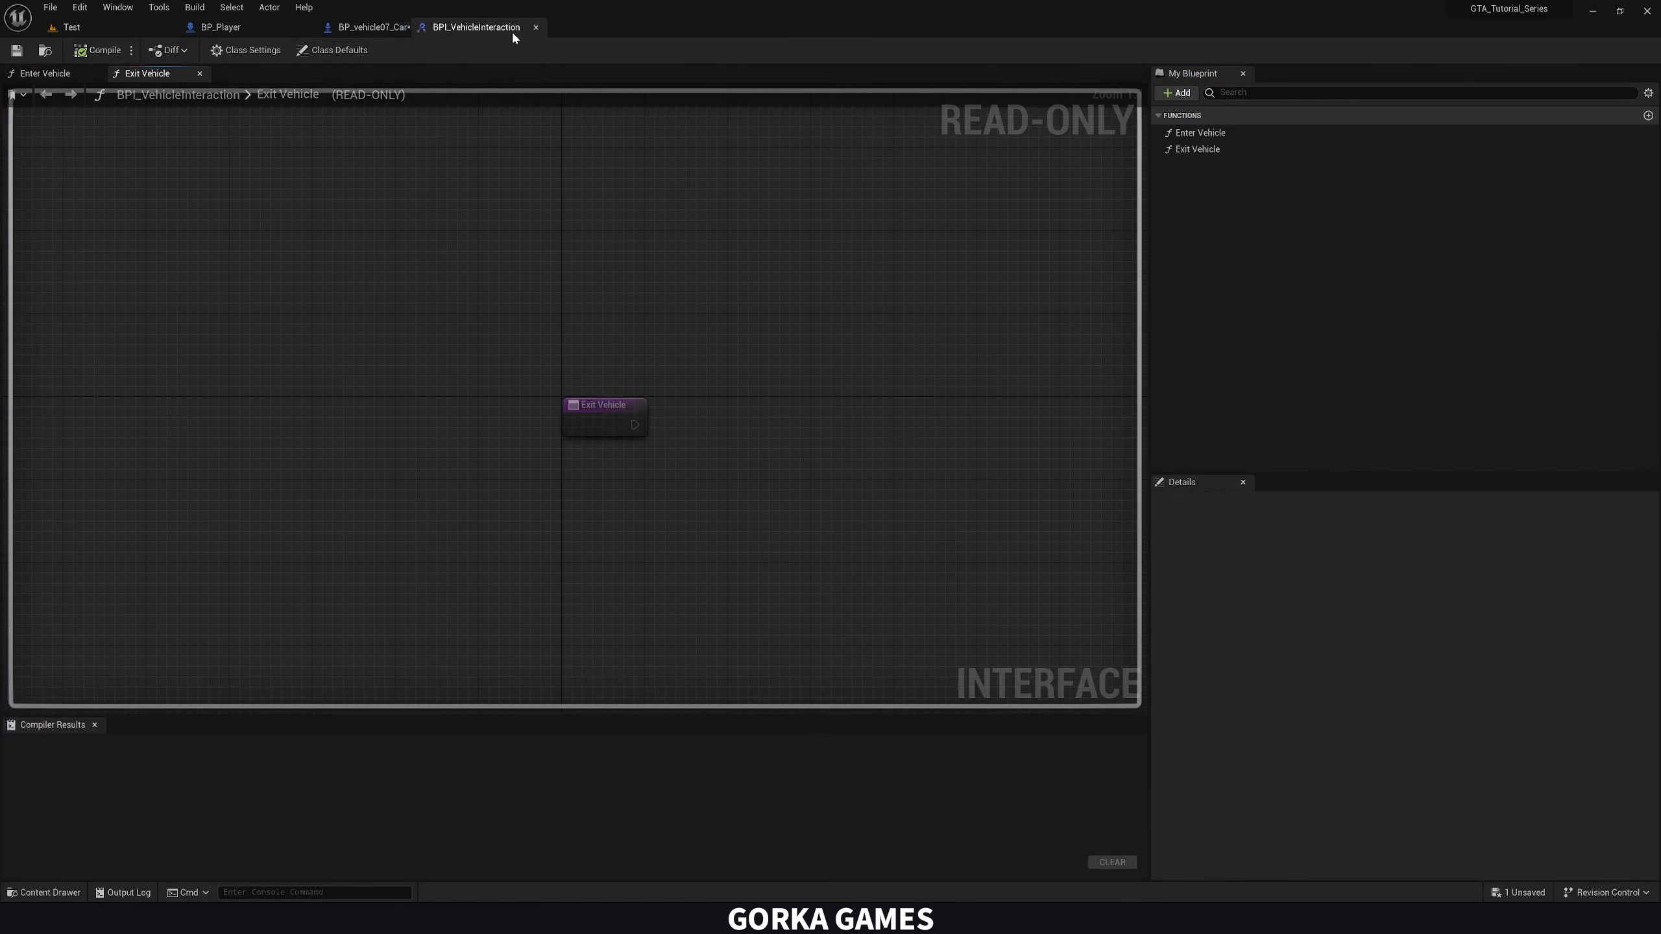
Add an input parameter named Player Character to the interface's Enter Vehicle function
left_click(1223, 133)
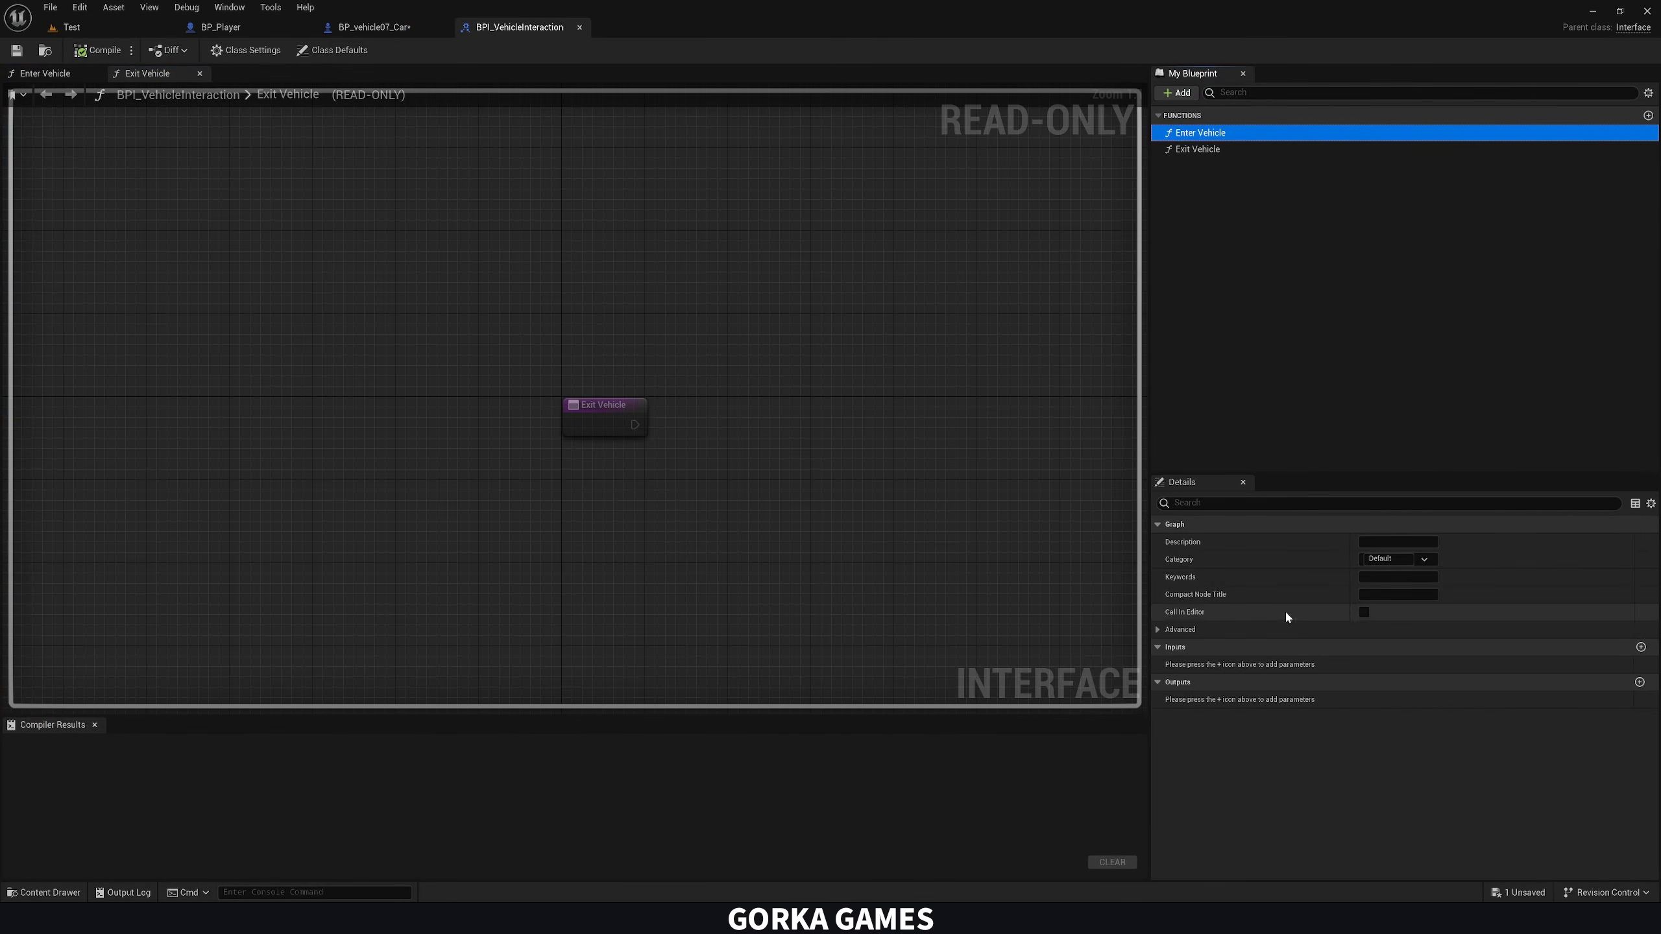
left_click(1641, 647)
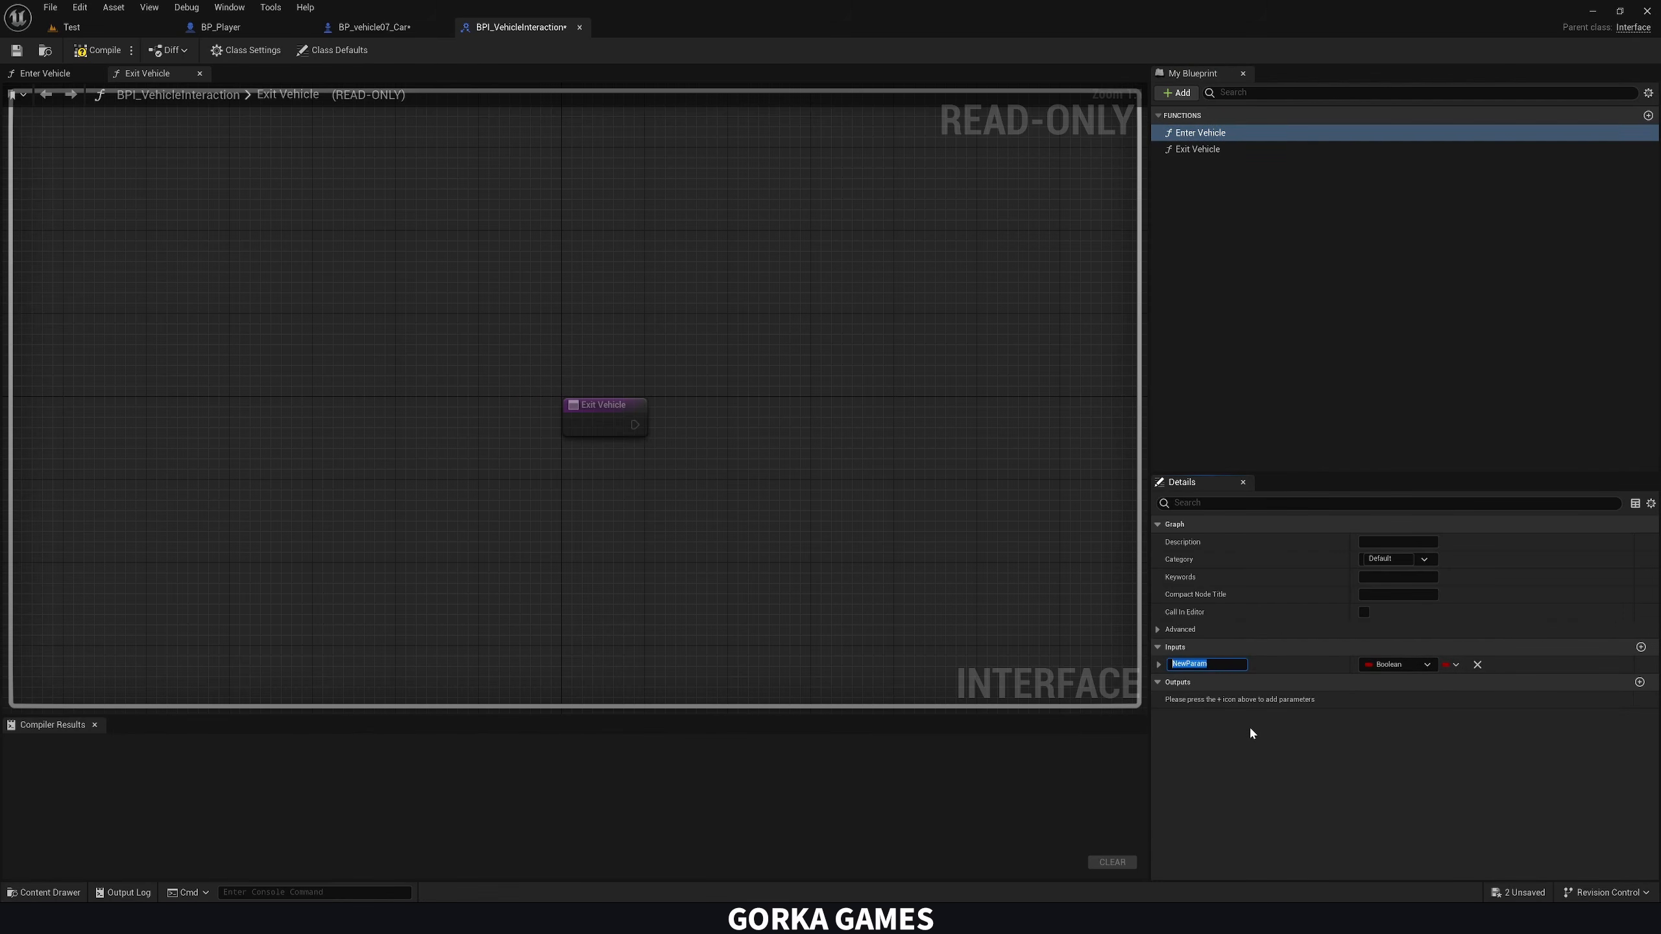
type("Player Character")
key("Return")
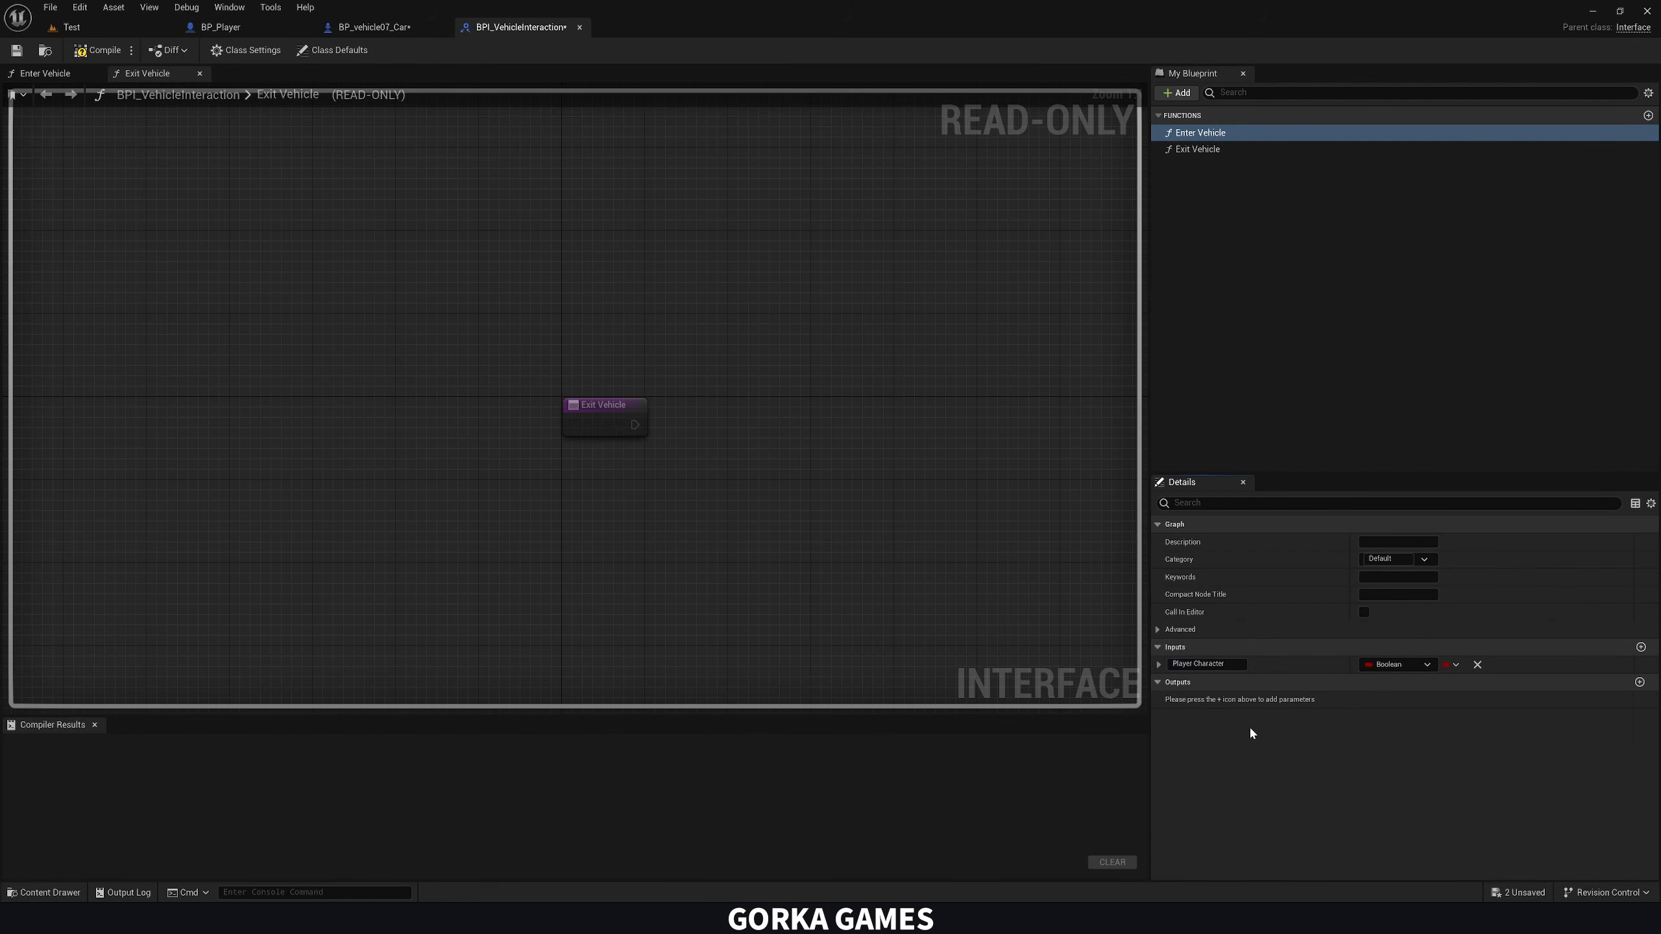
Set the Player Character input's type to a Pawn object reference, checking it against the Possess node's In Pawn pin, and compile the interface
left_click(1406, 665)
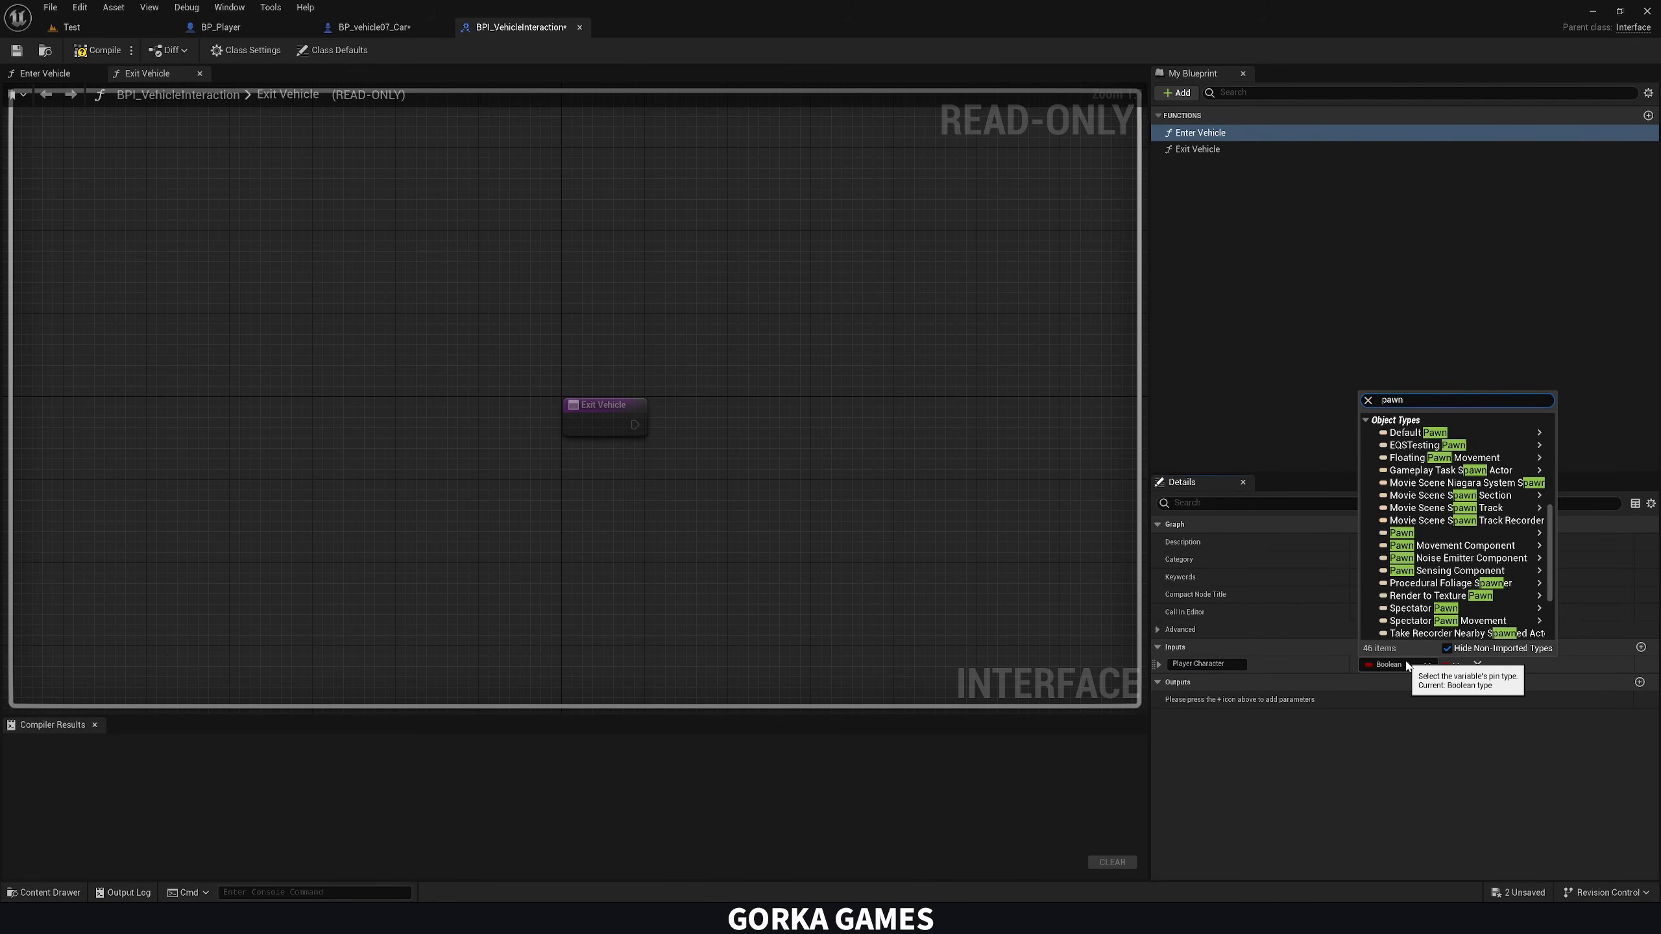
left_click(257, 99)
left_click(362, 23)
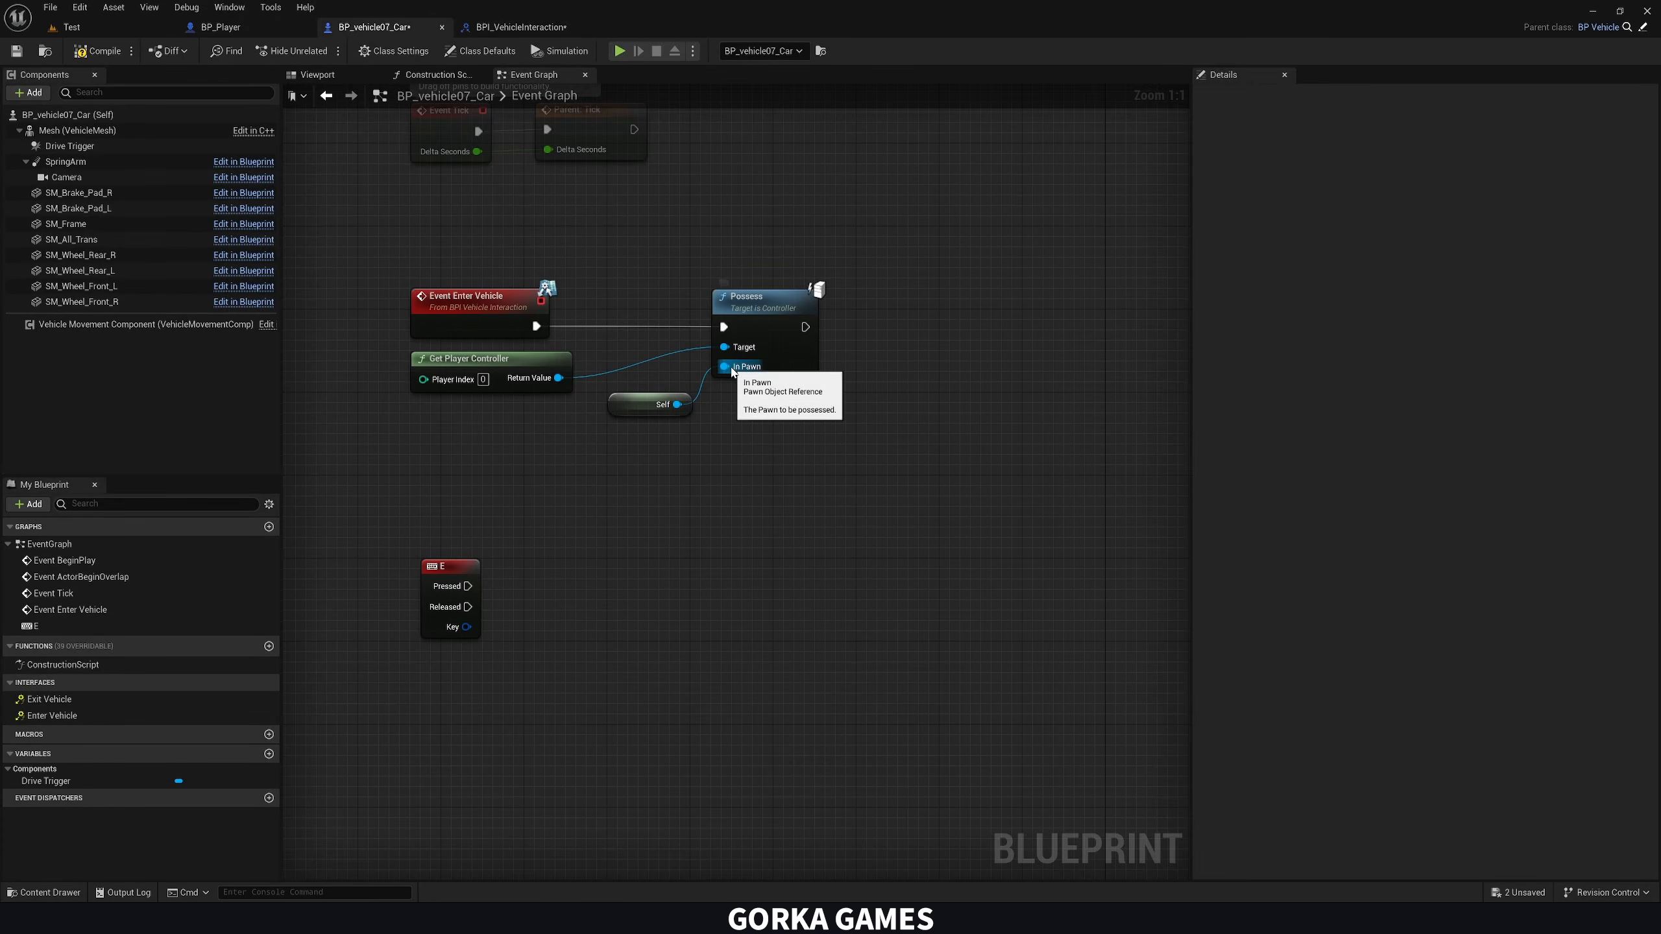
left_click(517, 26)
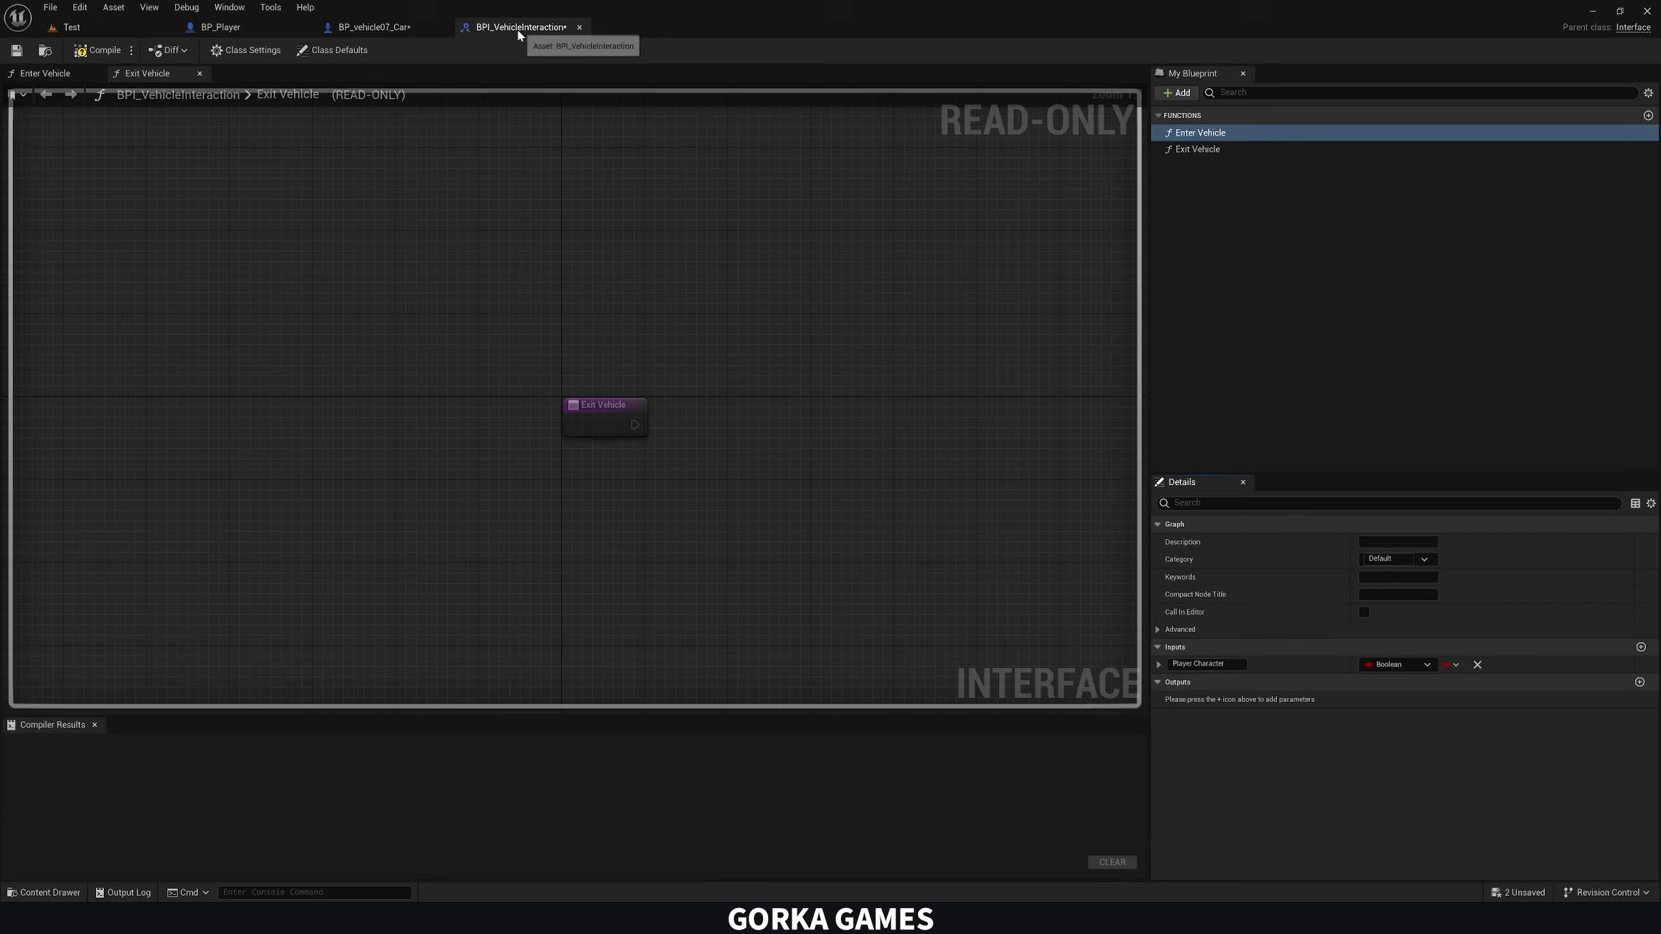
left_click(1394, 663)
type("pawn")
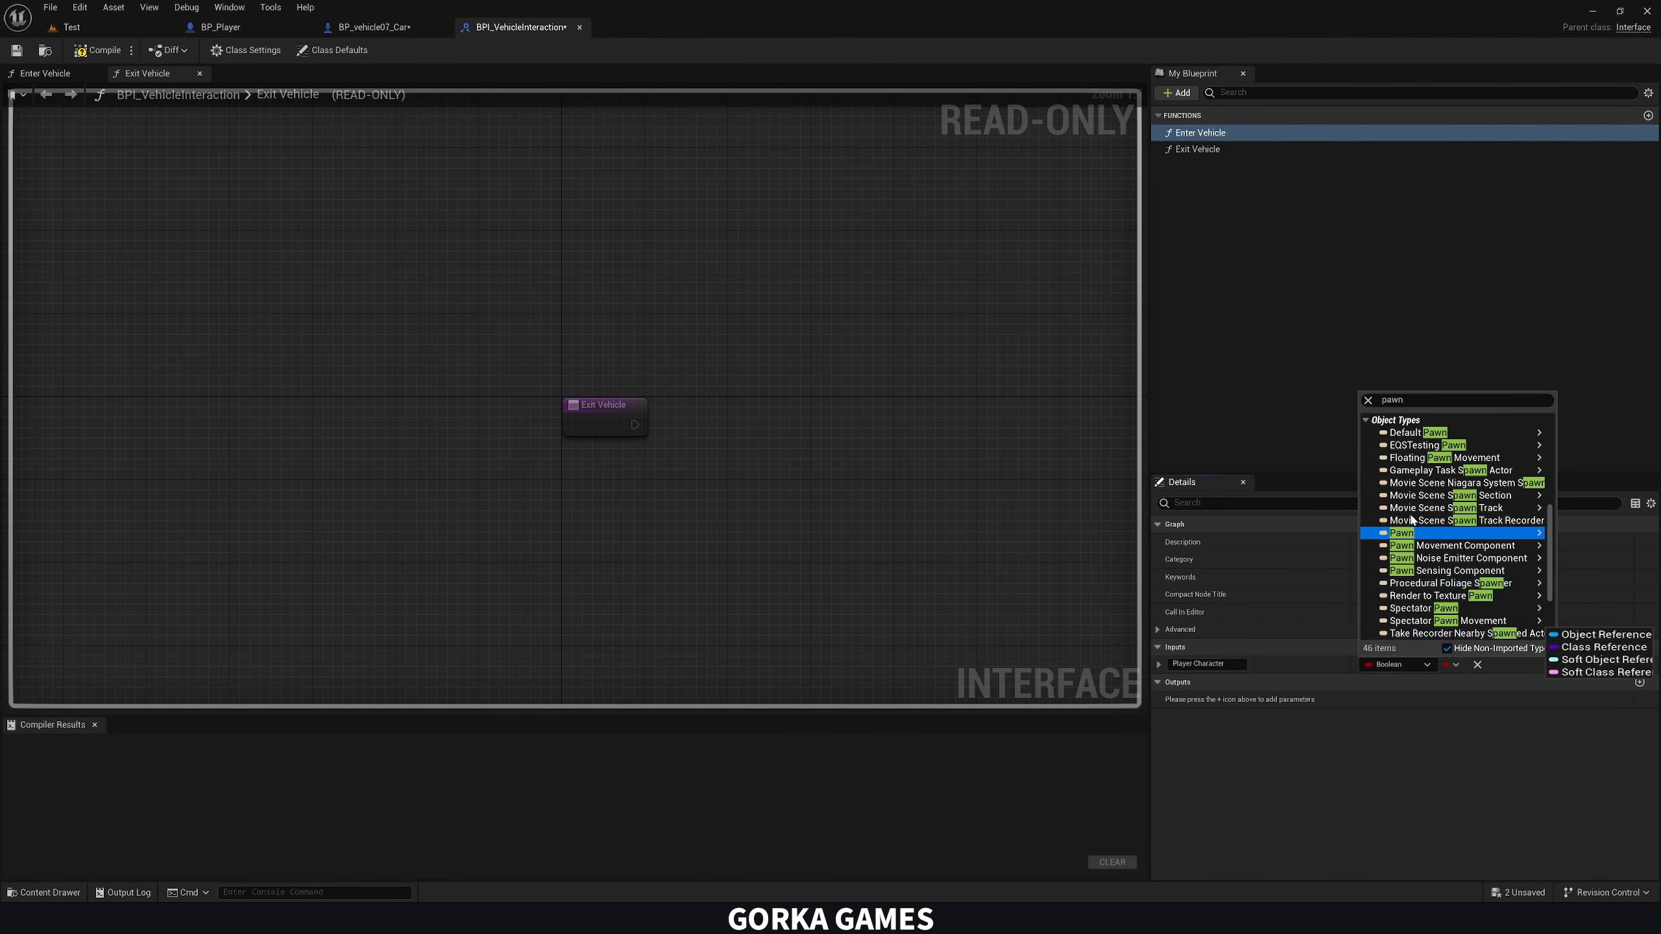
mouse_move(1416, 533)
left_click(1561, 533)
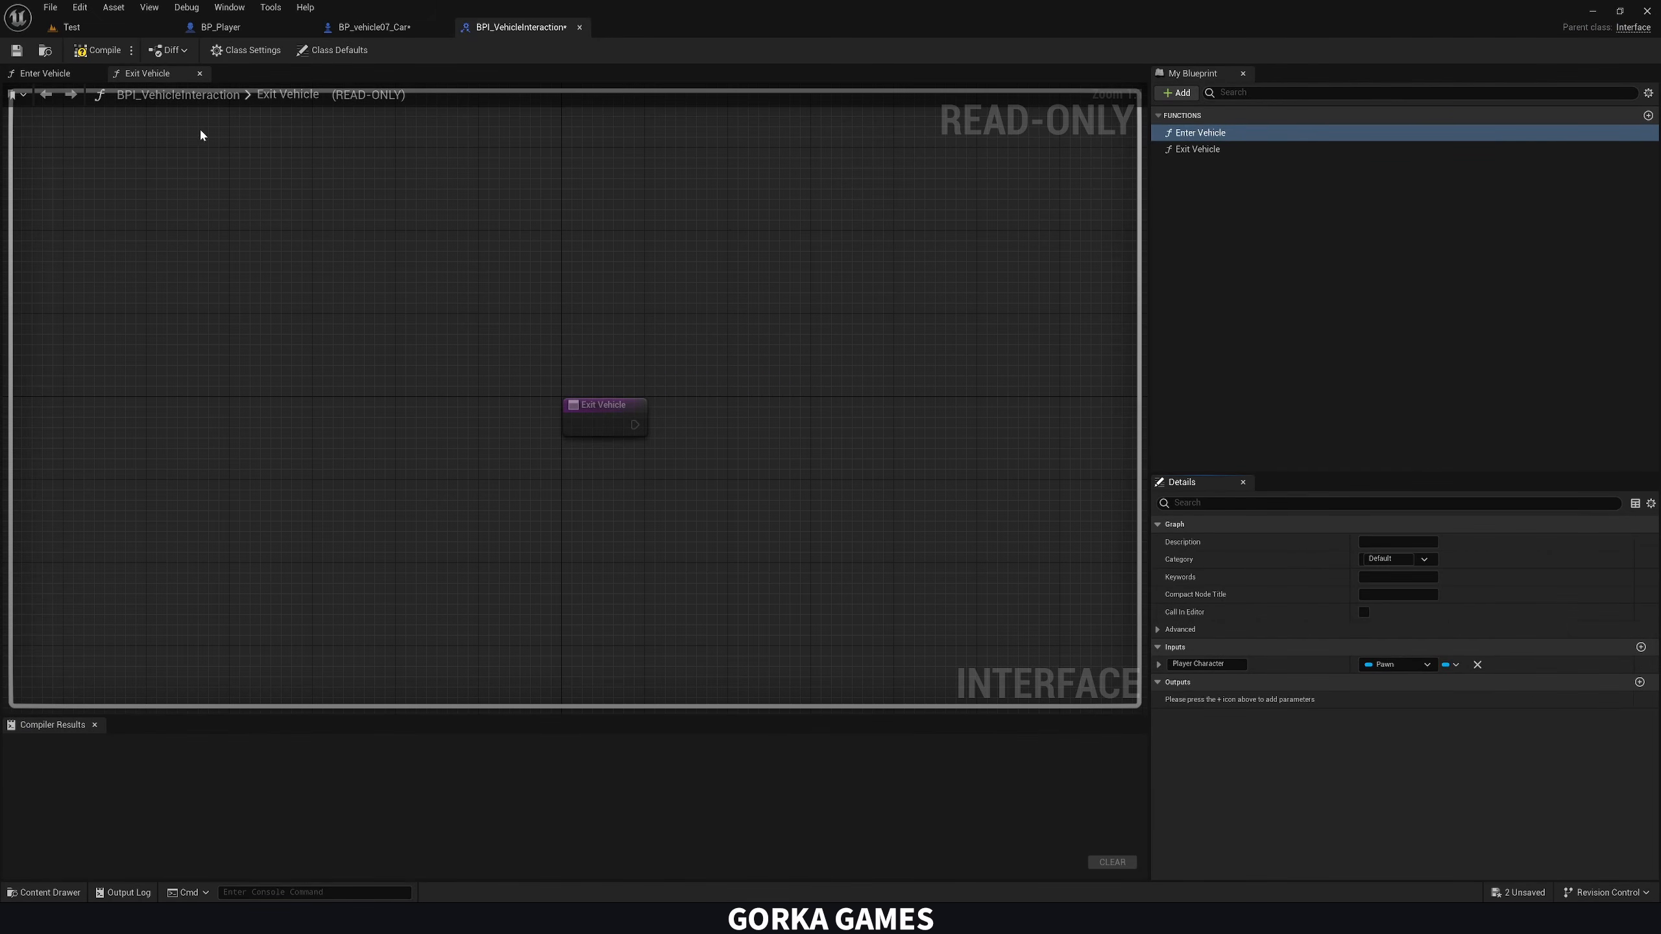
left_click(90, 53)
In the car's Event Graph, move Get Player Controller clear of the Enter Vehicle event and close the BPI_VehicleInteraction editor
left_click(362, 27)
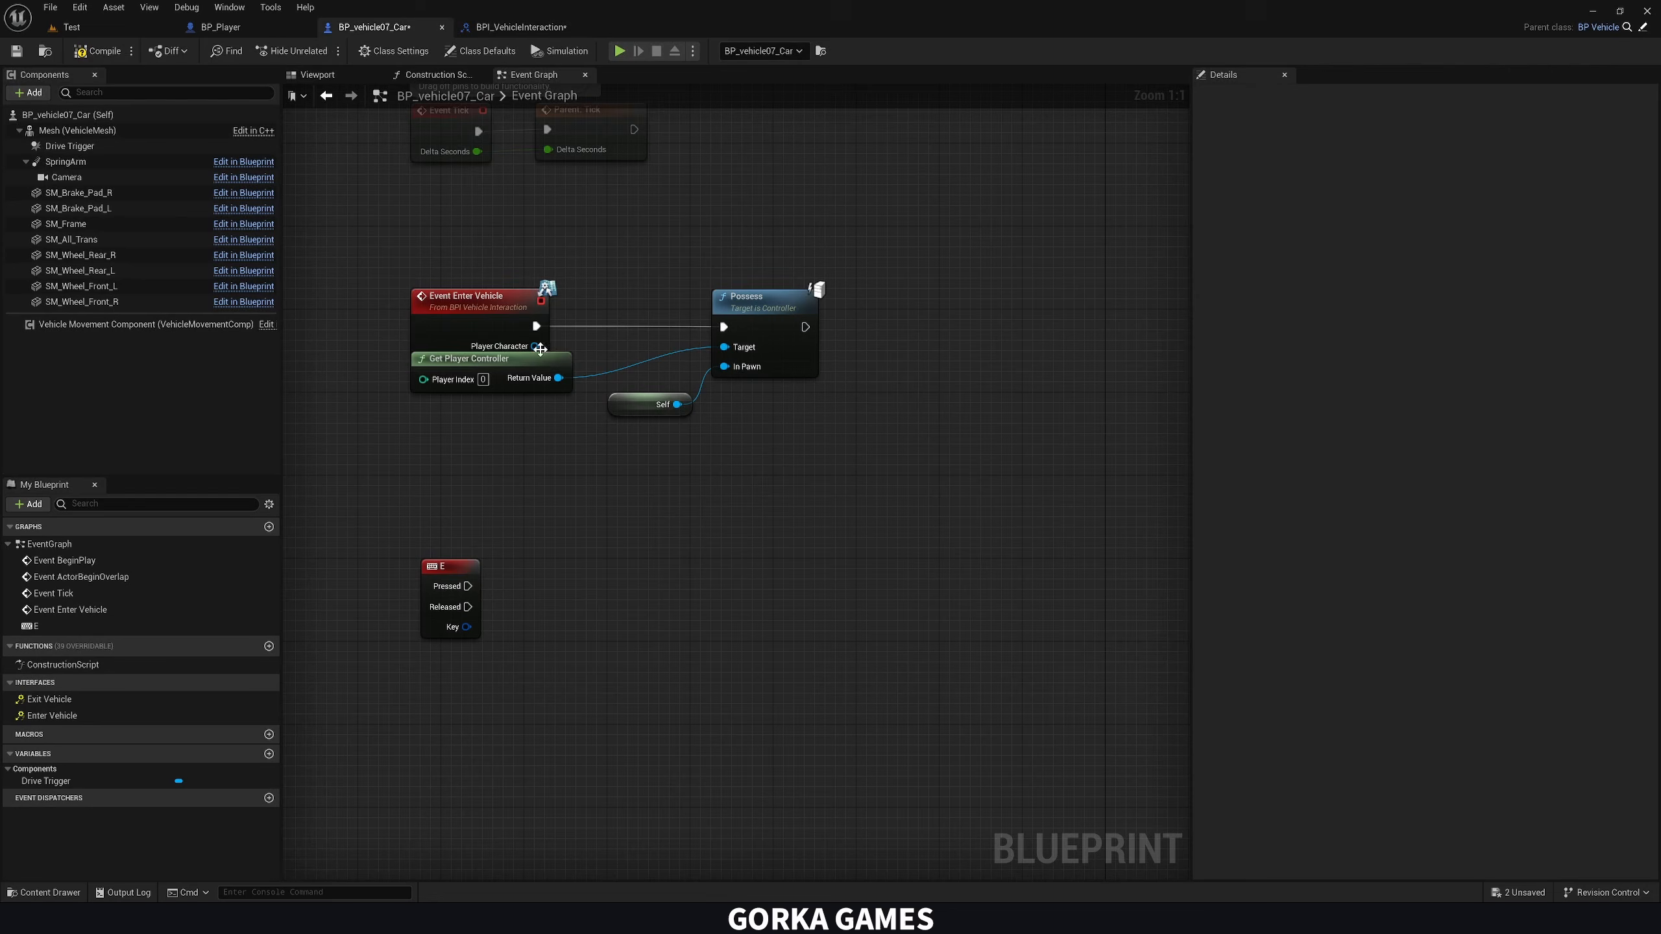
left_click(492, 391)
left_click_drag(492, 390, 490, 399)
left_click(508, 30)
middle_click(508, 30)
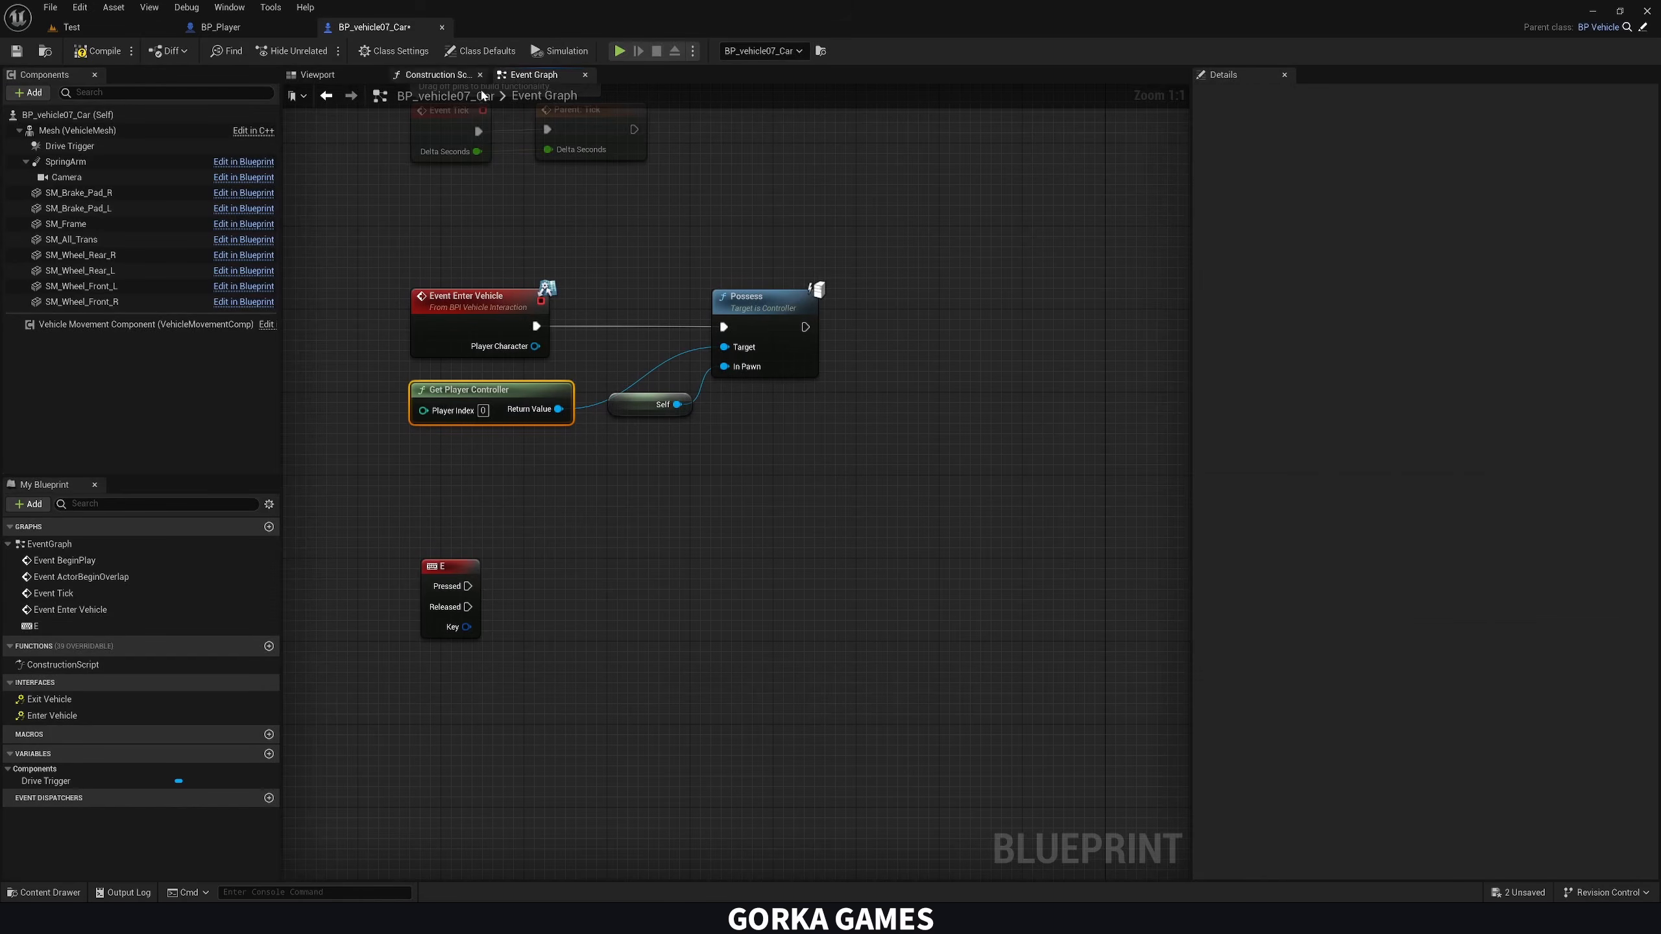
Promote the Enter Vehicle event's Player Character output to a variable and run its Set node after Possess
right_click(524, 349)
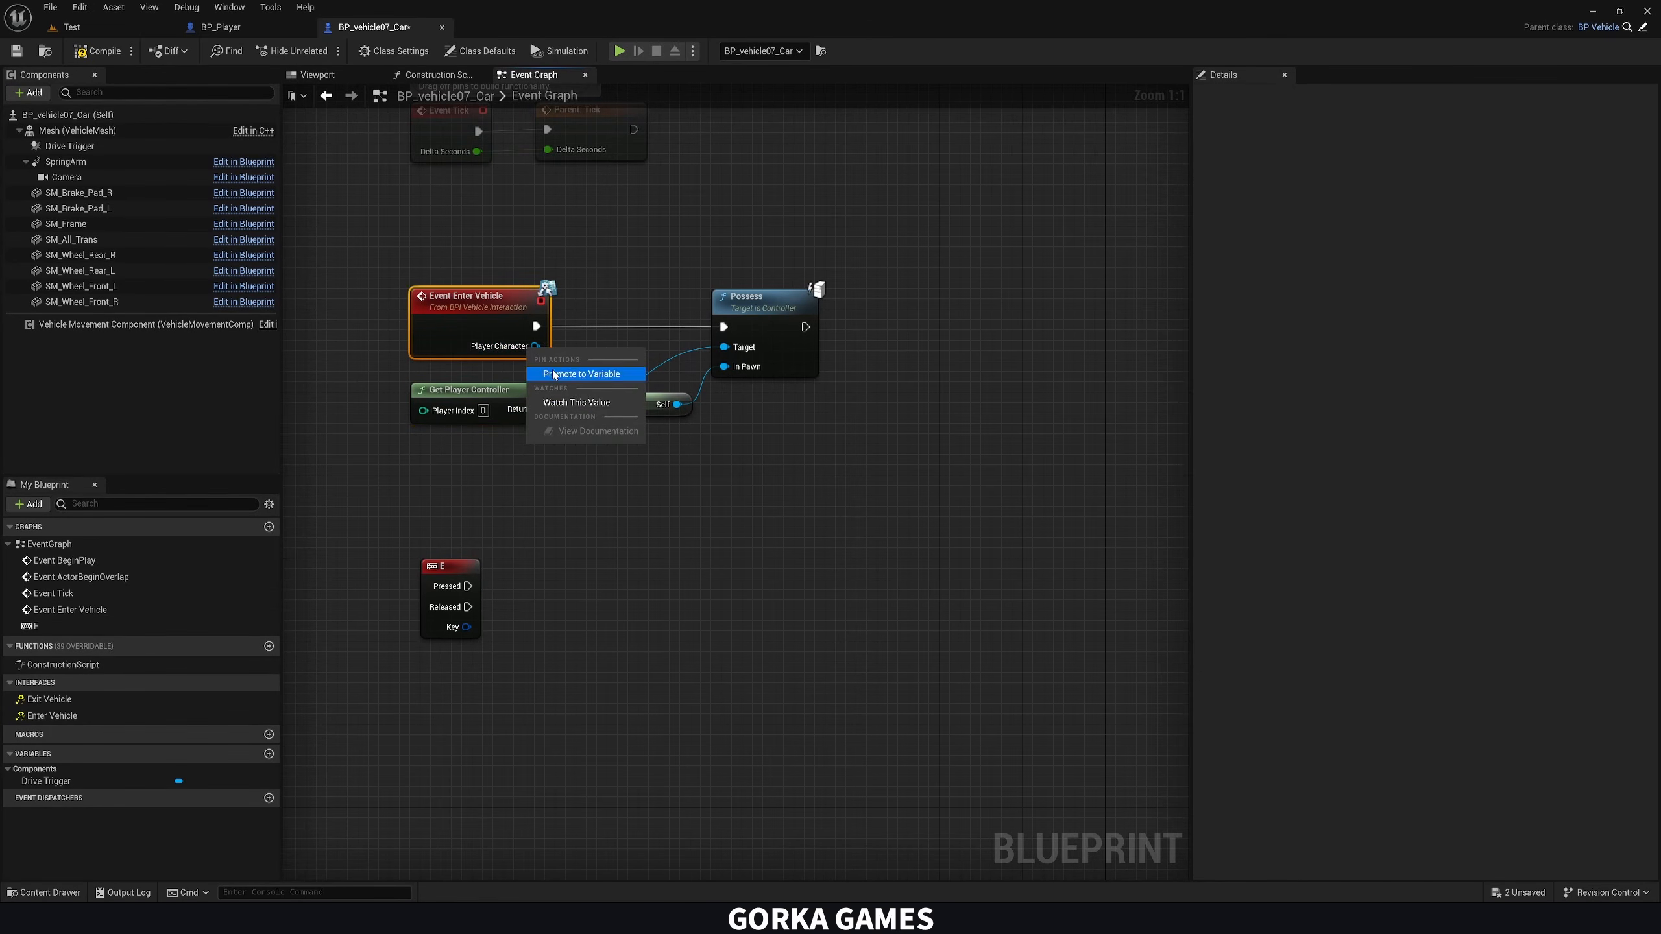
left_click(581, 374)
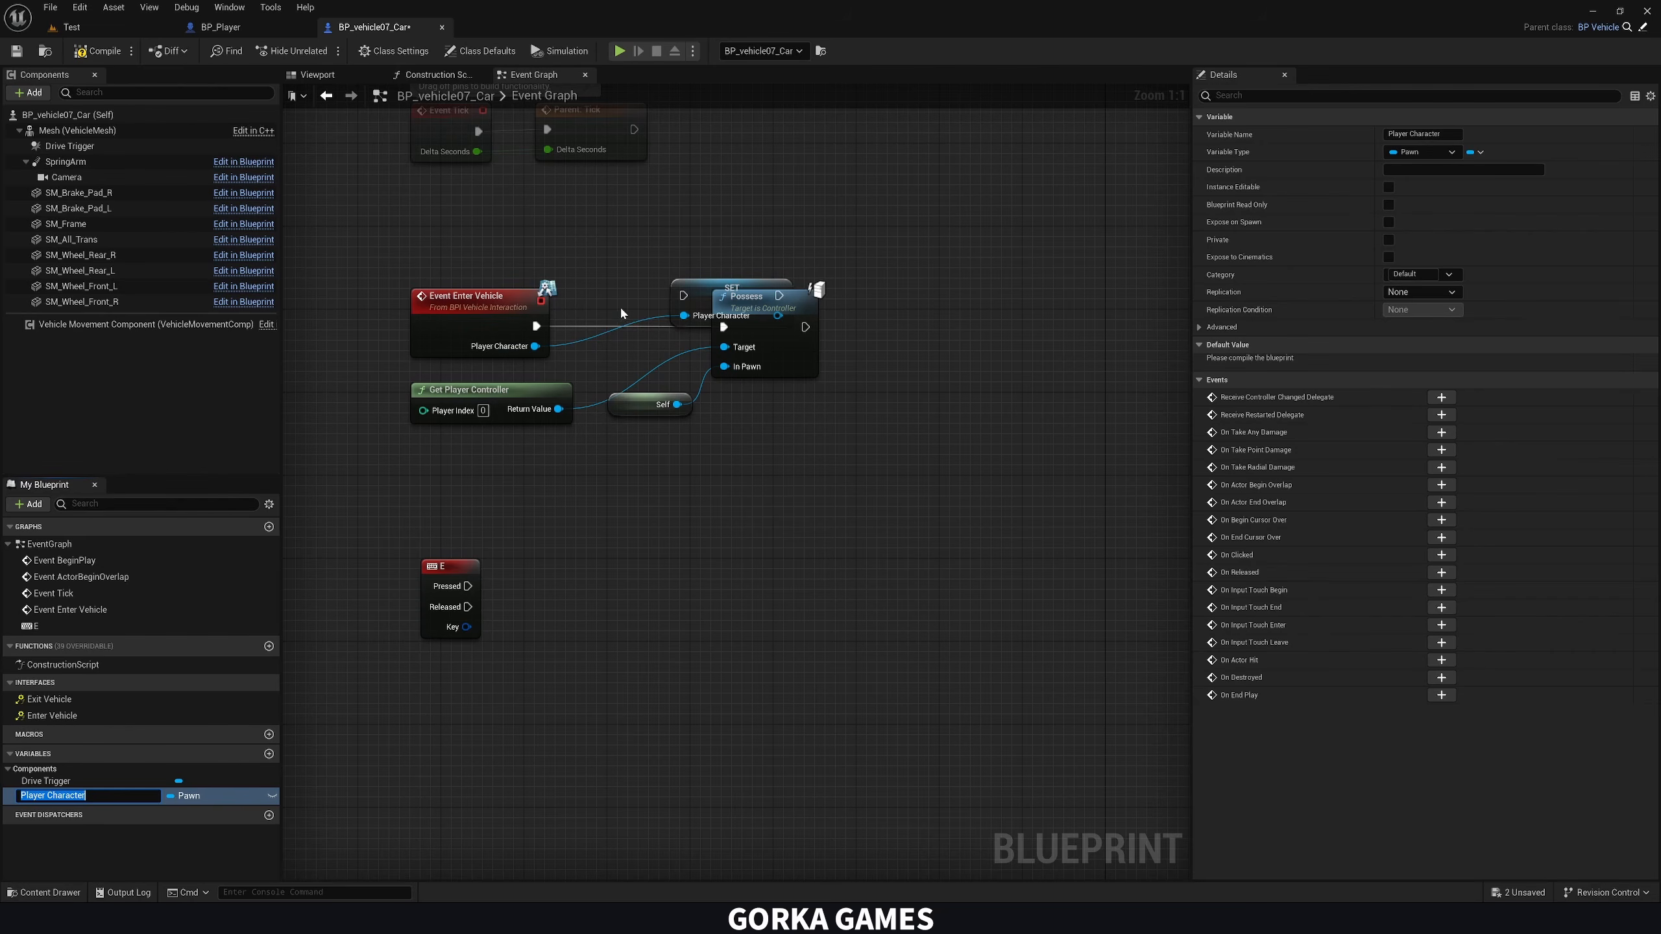
left_click_drag(698, 296, 915, 327)
right_click_drag(887, 479, 908, 420)
Make the E key's Pressed event possess the stored Player Character, using copies of Get Player Controller and Possess, and compile the car Blueprint
left_click_drag(61, 799, 477, 646)
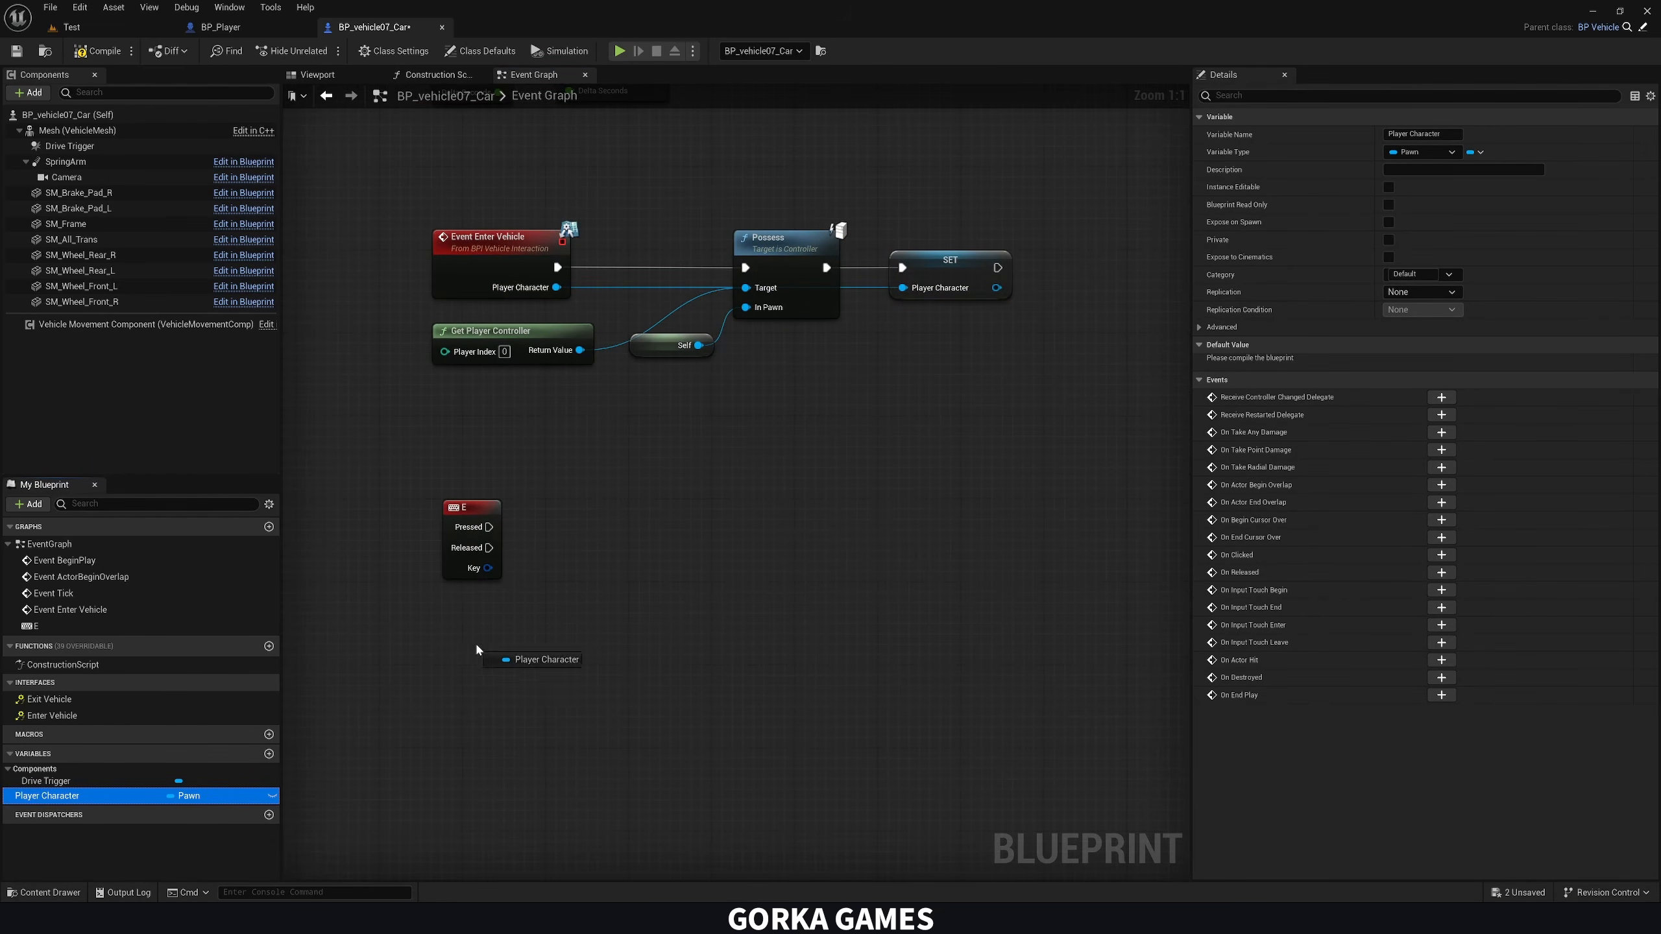
left_click(484, 657)
left_click_drag(544, 396, 625, 327)
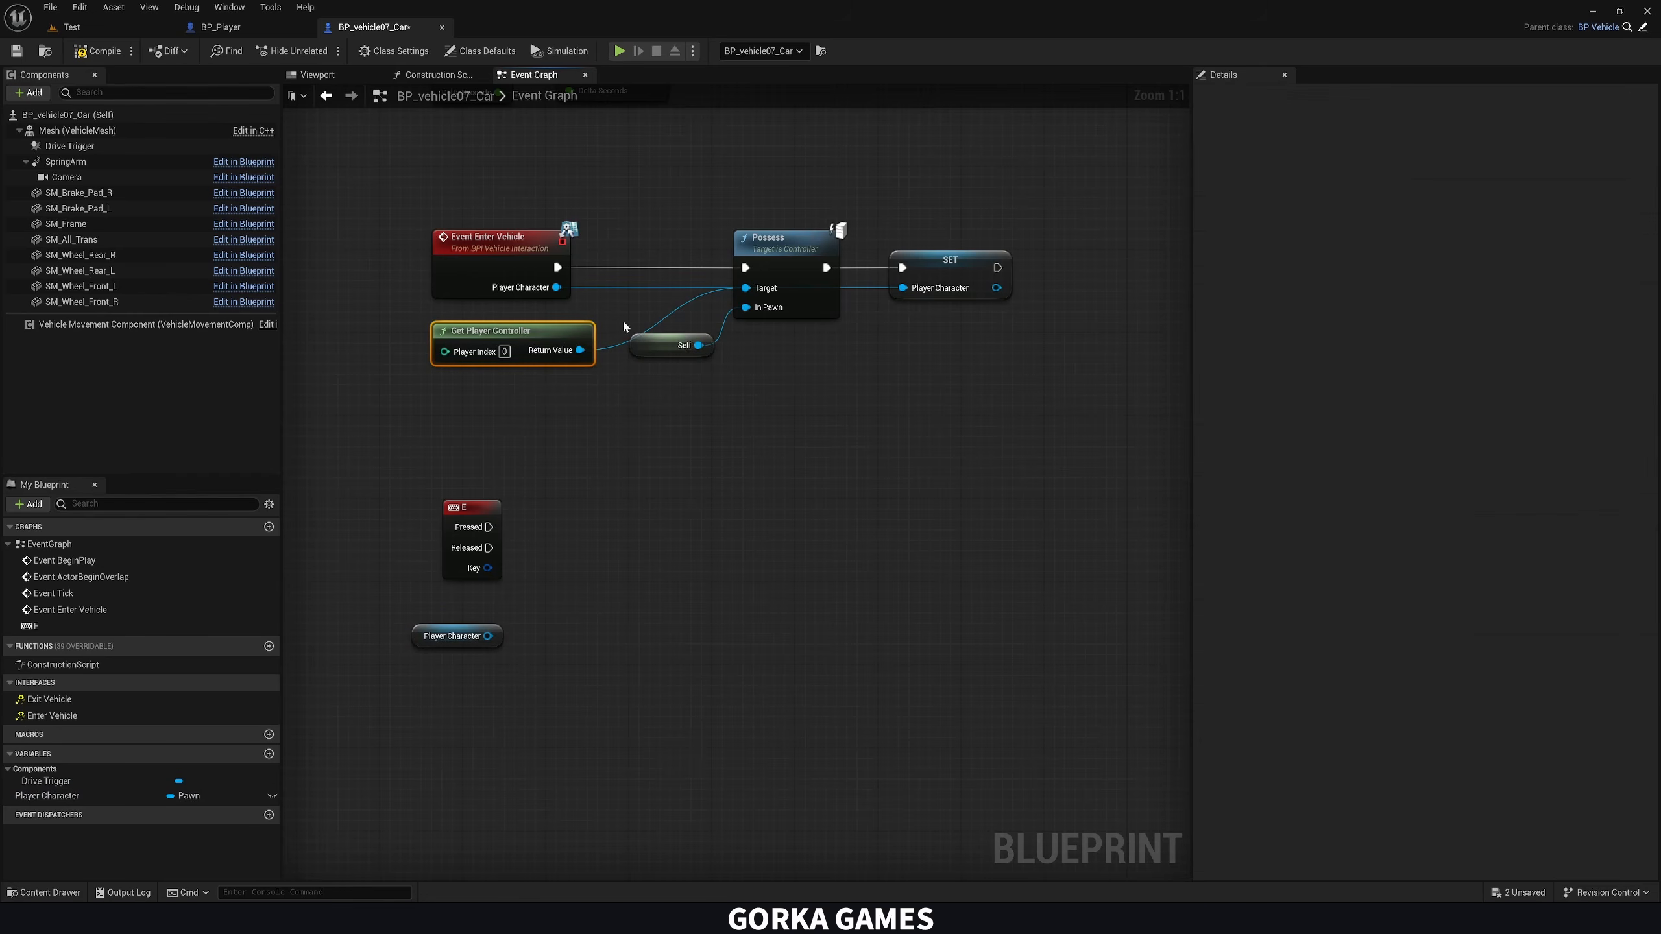
key("ctrl+c")
key("ctrl+v")
left_click_drag(490, 527, 743, 620)
left_click(709, 667)
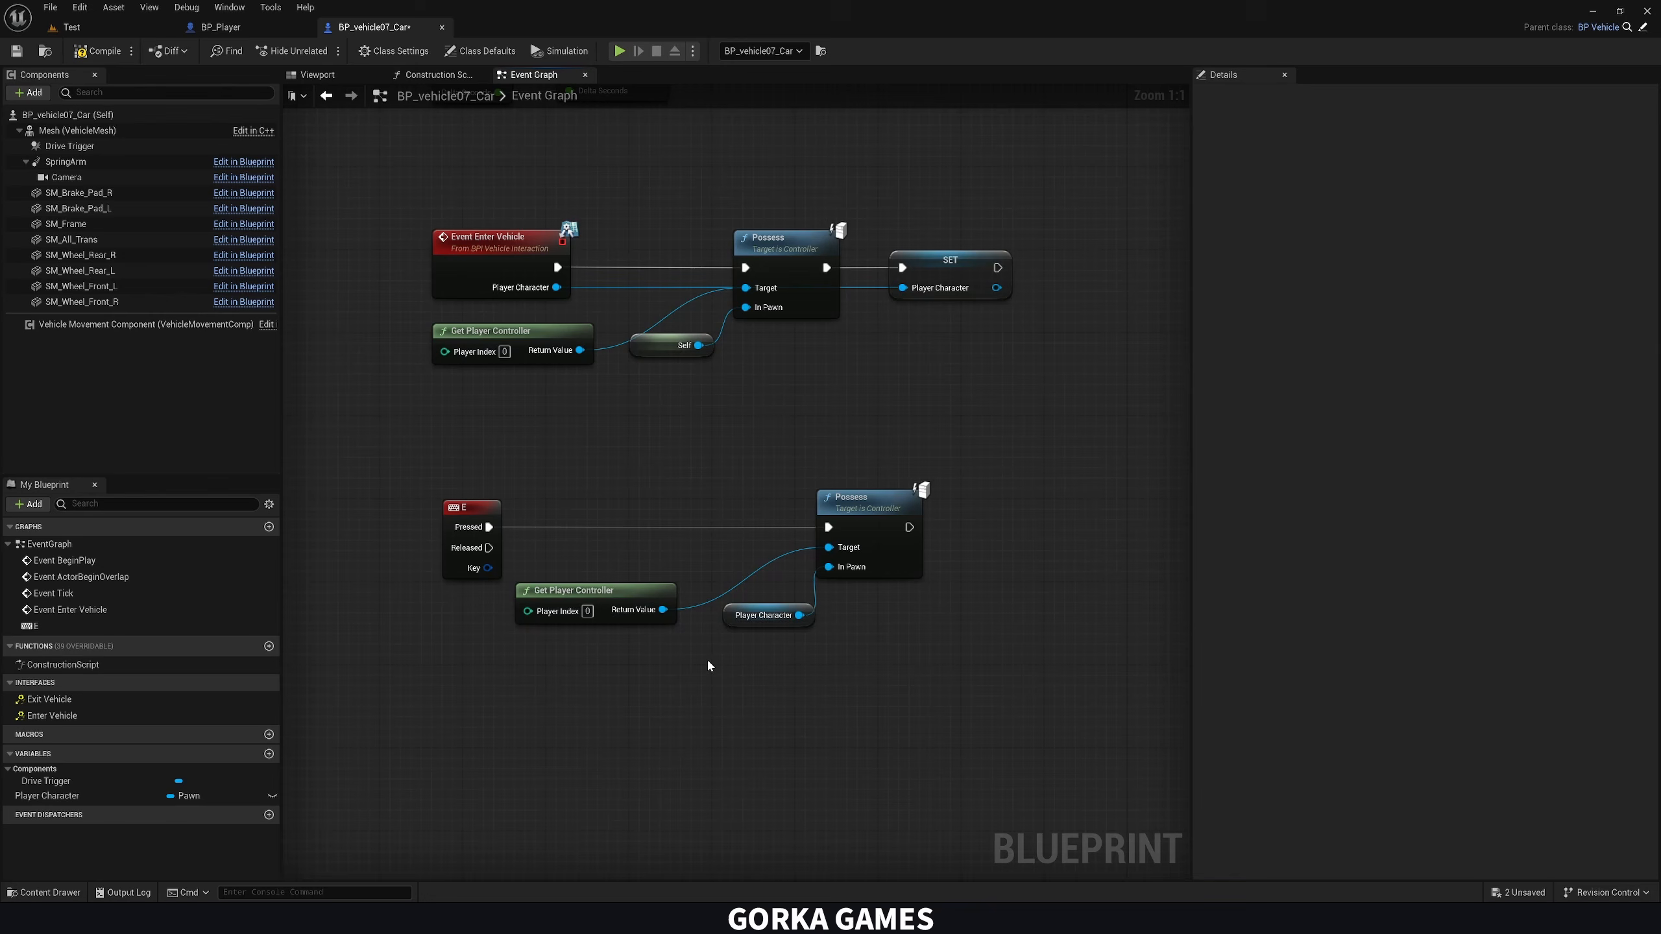
left_click(115, 46)
Play-test the Test level by walking to the car, entering it and driving, and stop the session
left_click(72, 26)
left_click(319, 50)
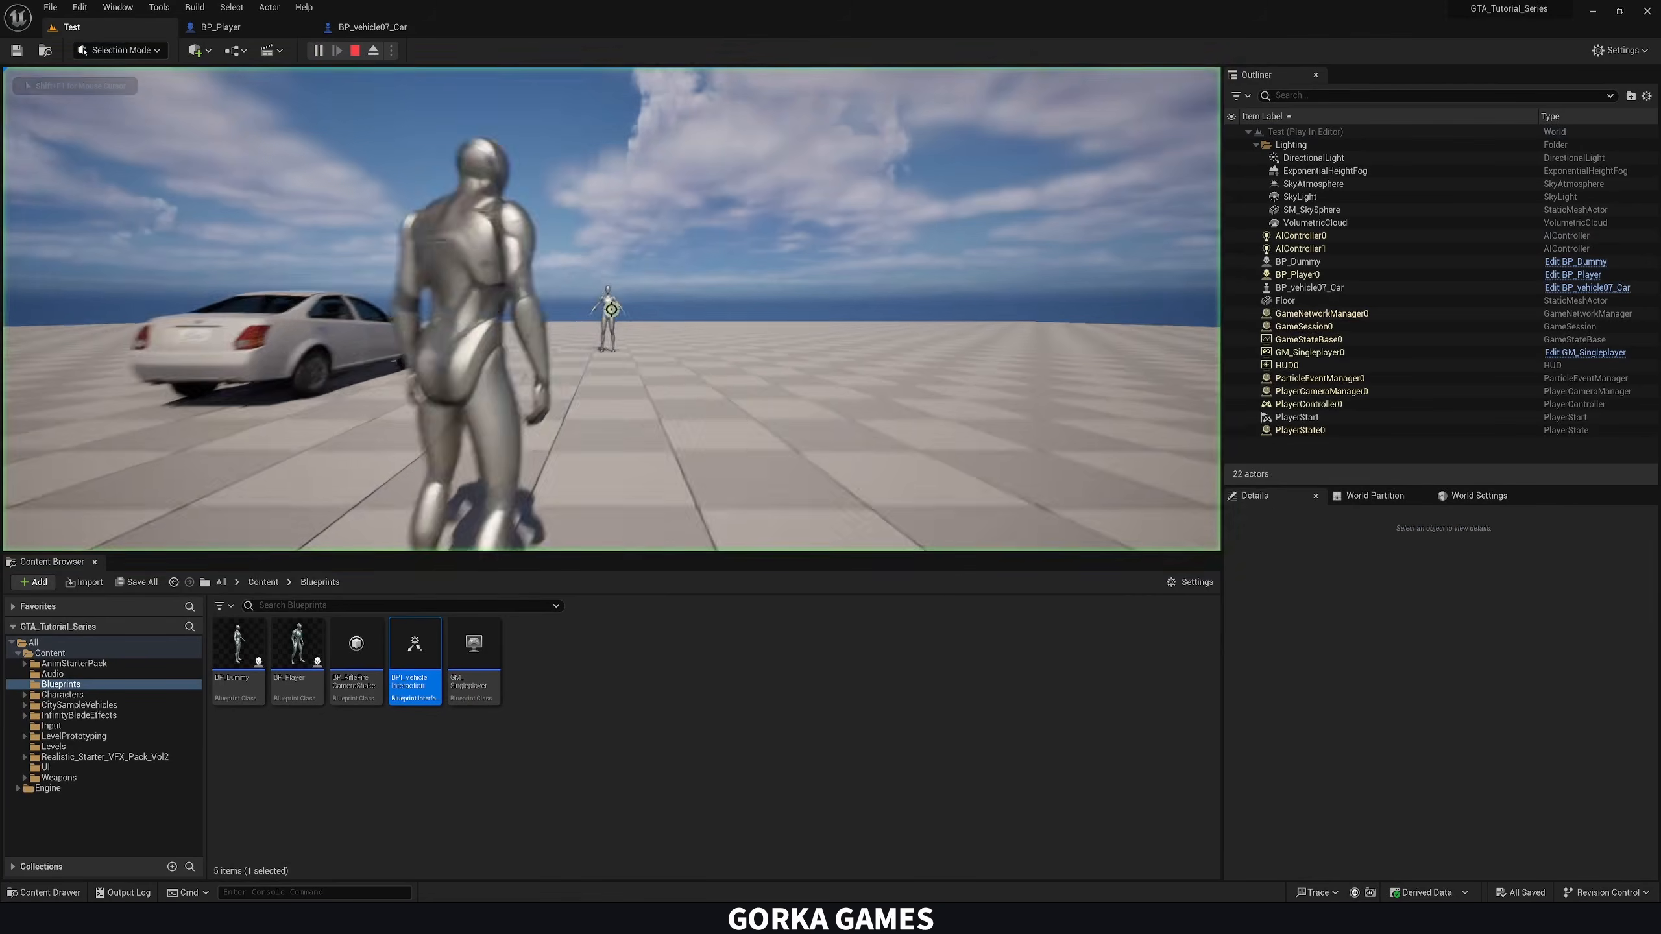
key("w")
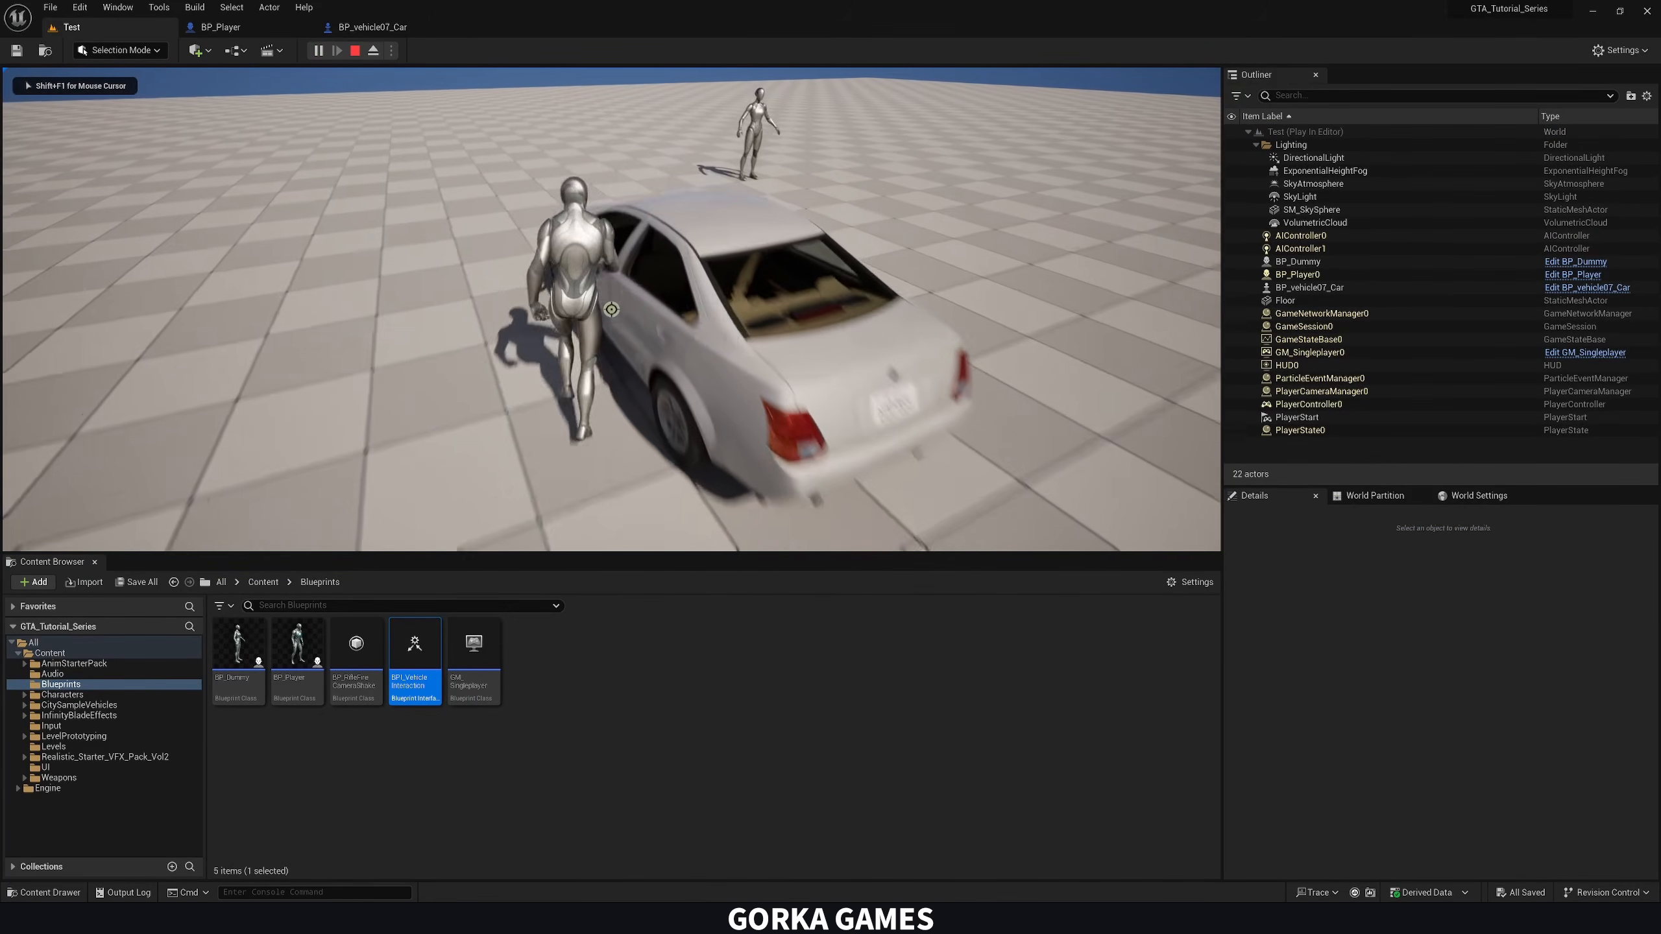
key("f")
key("w")
key("d")
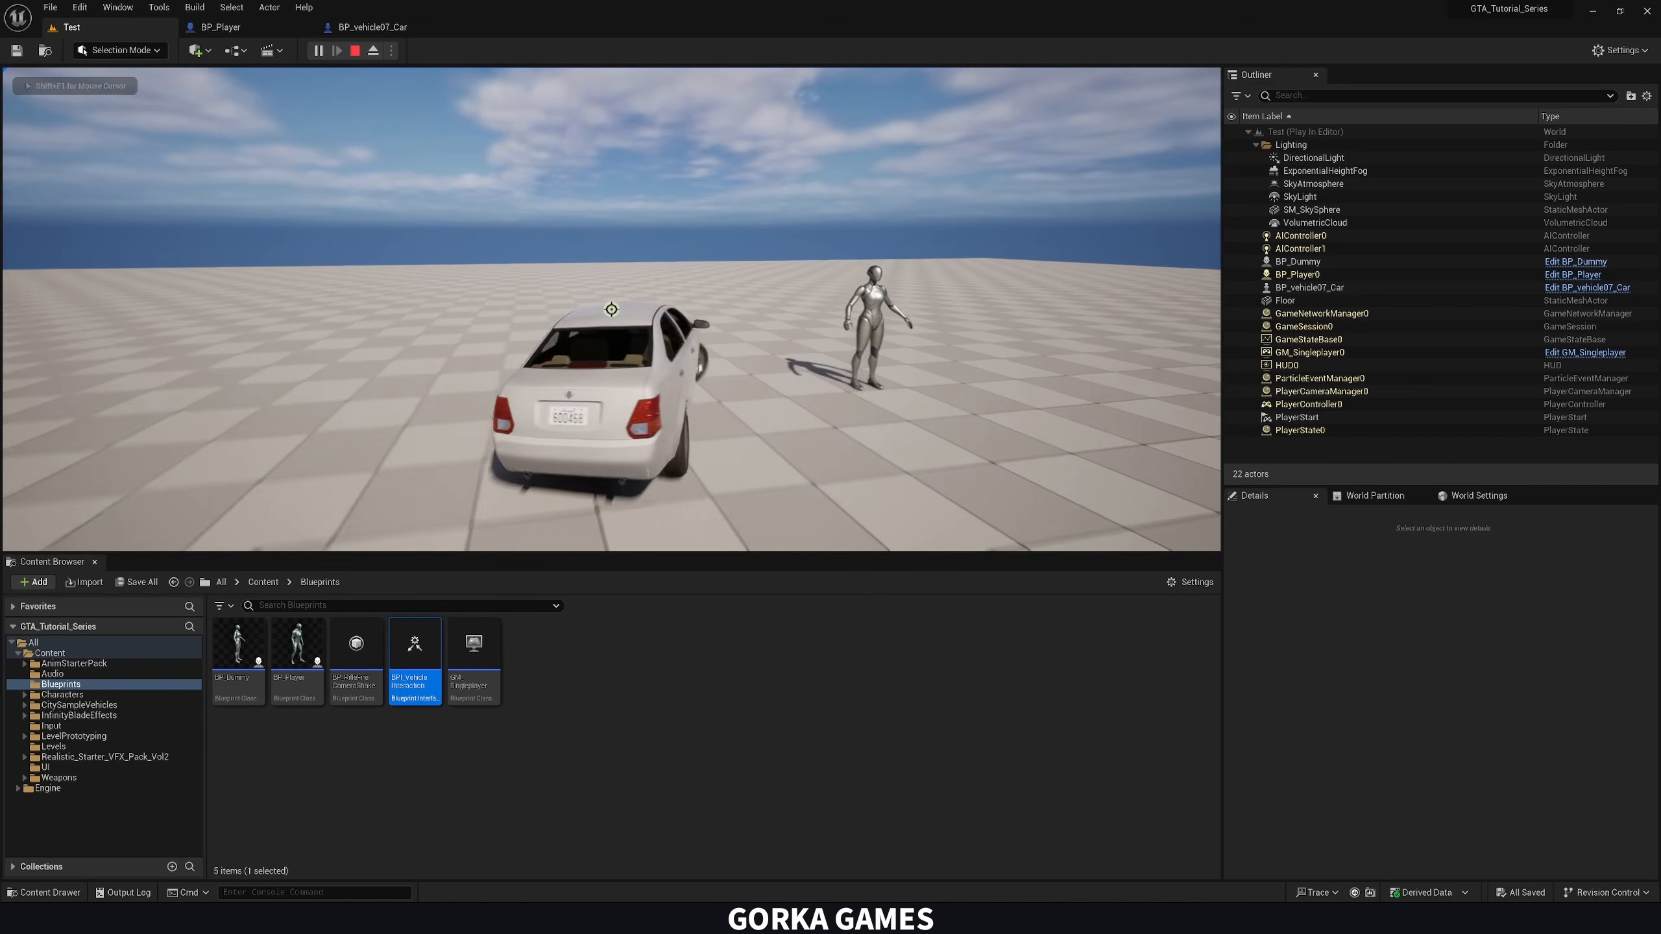
key("w")
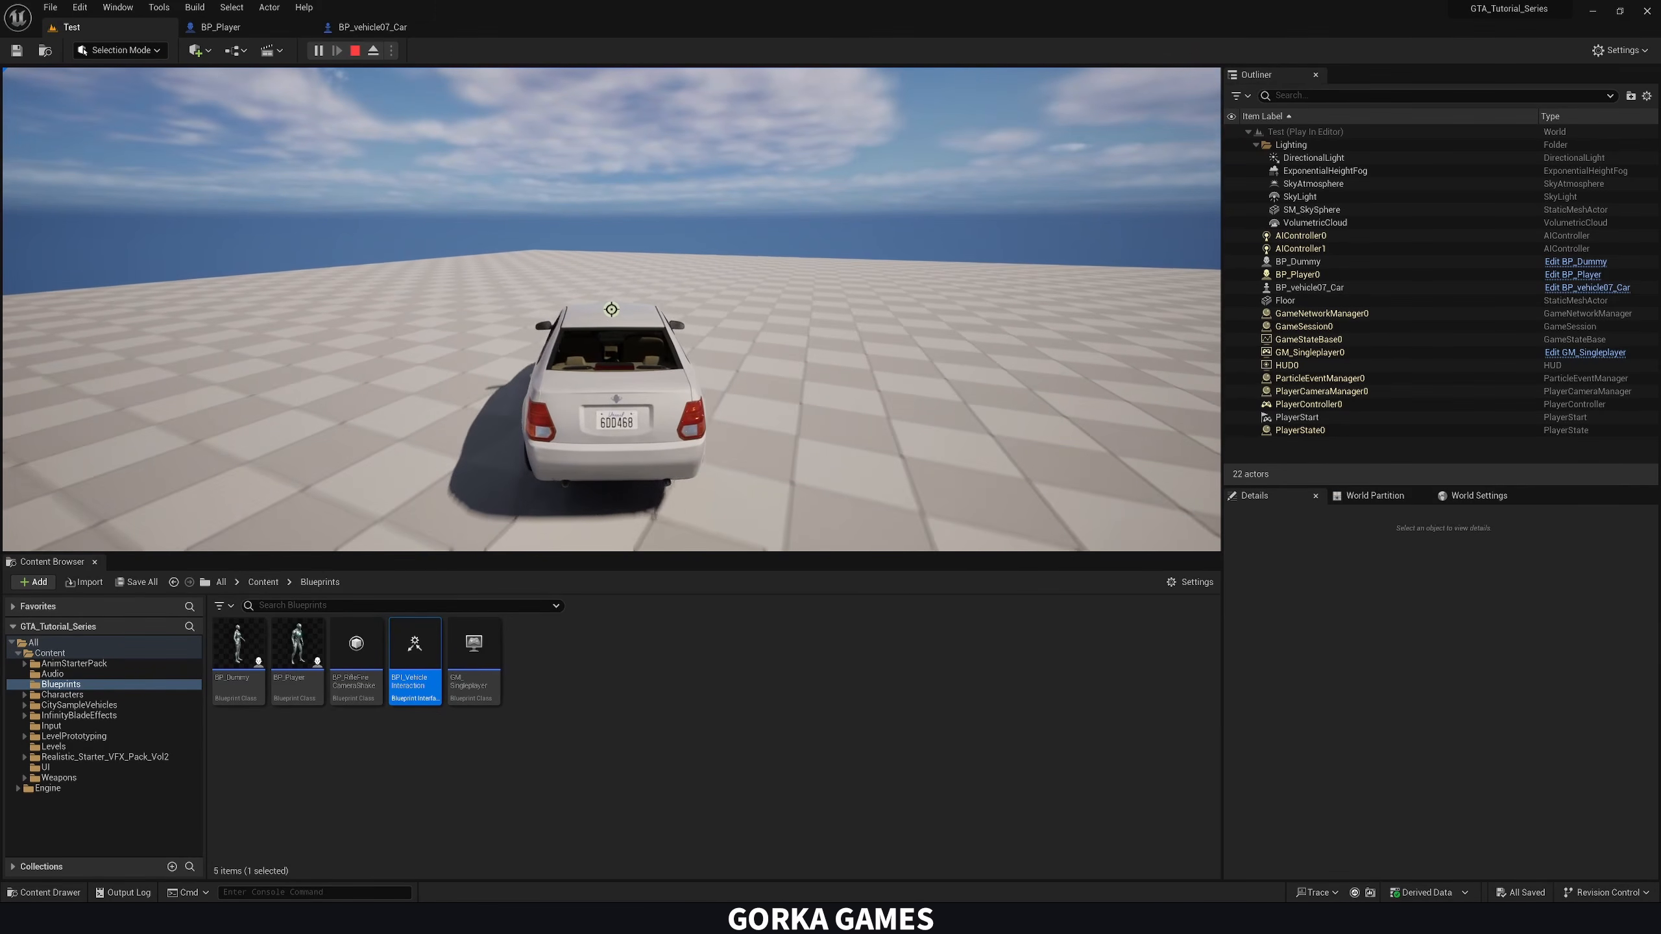
key("Escape")
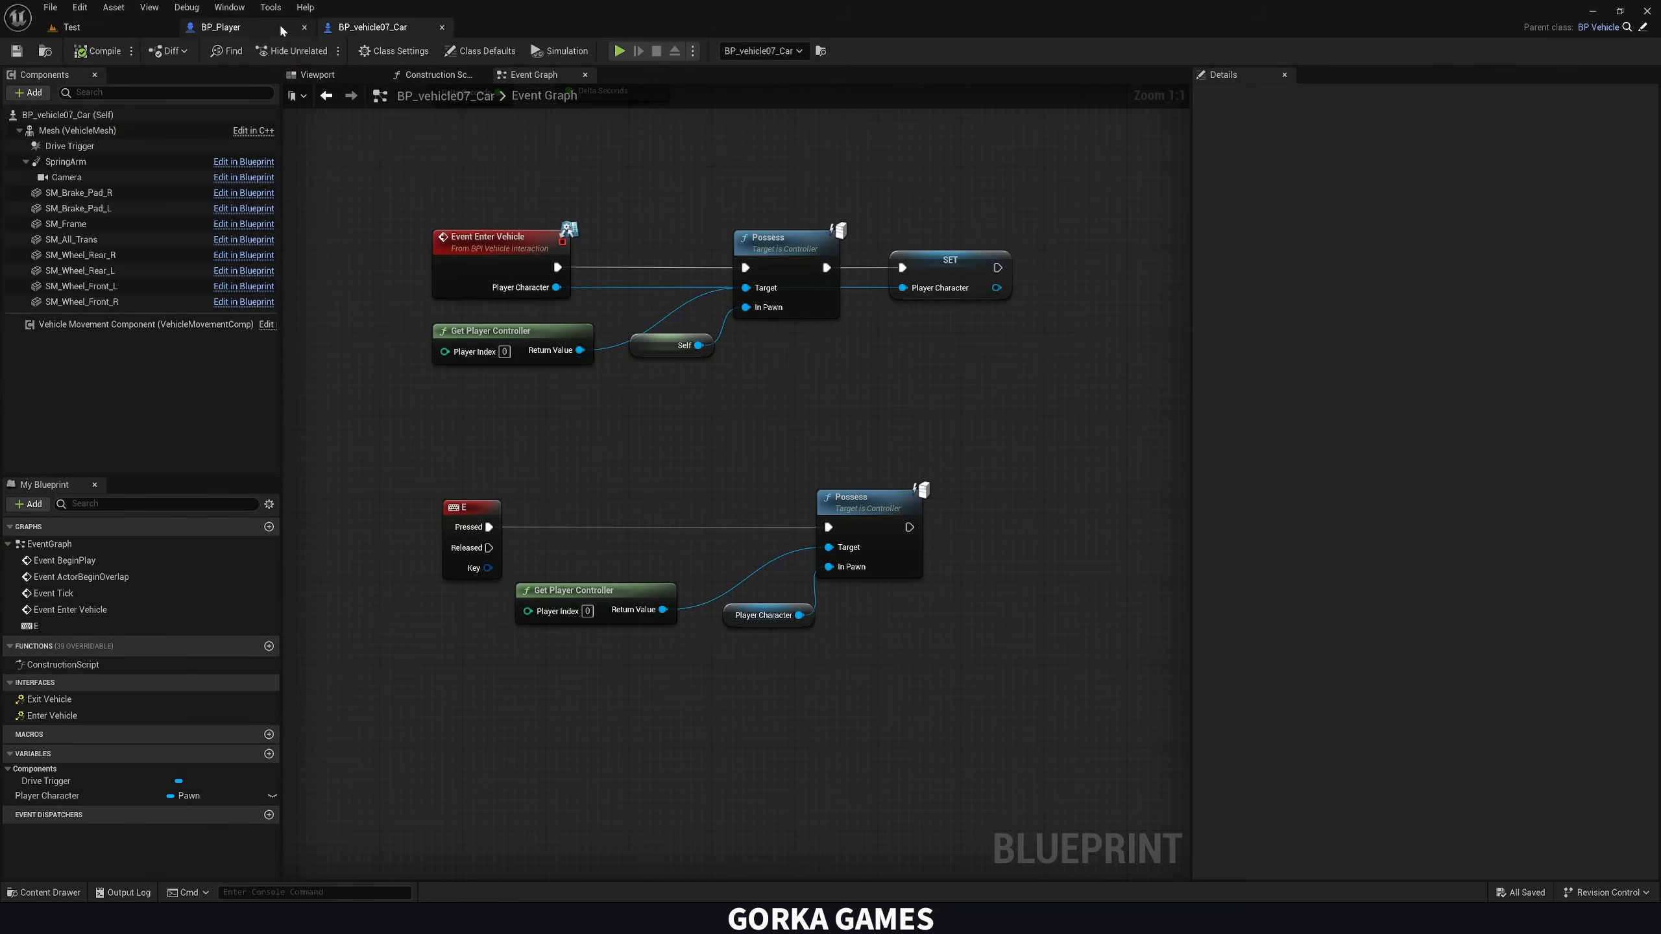
Insert a Print String node between the car's E Pressed event and the Possess node for debugging
scroll(668, 452, "down", 2)
right_click_drag(613, 528, 478, 522)
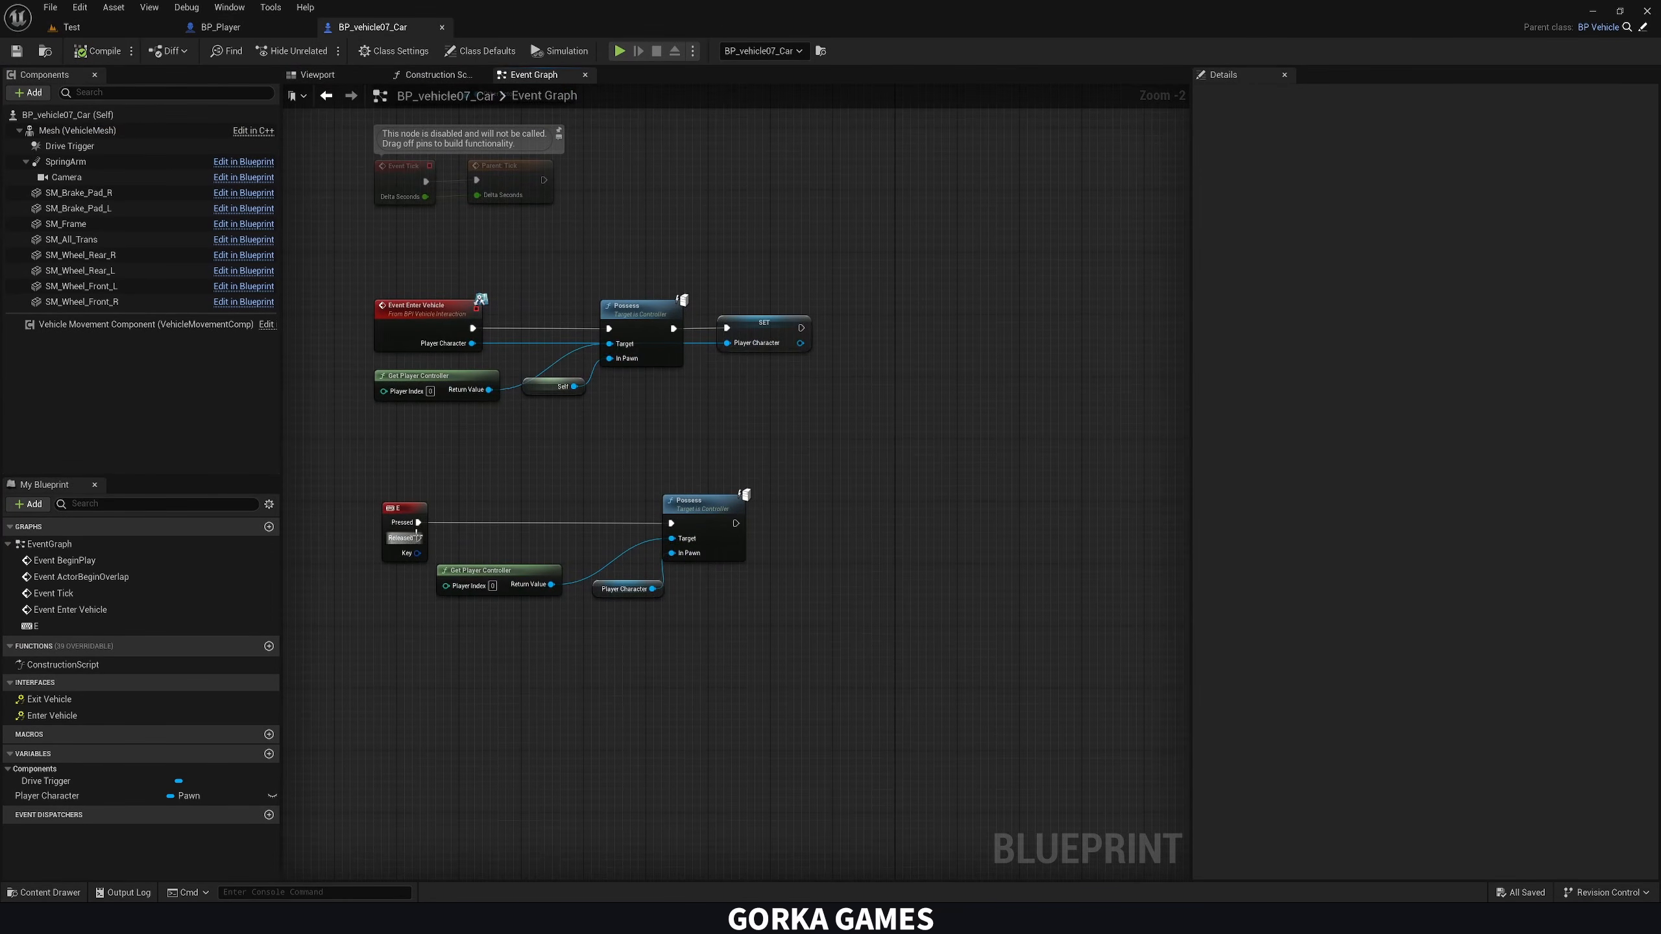
left_click(403, 510)
type("delay")
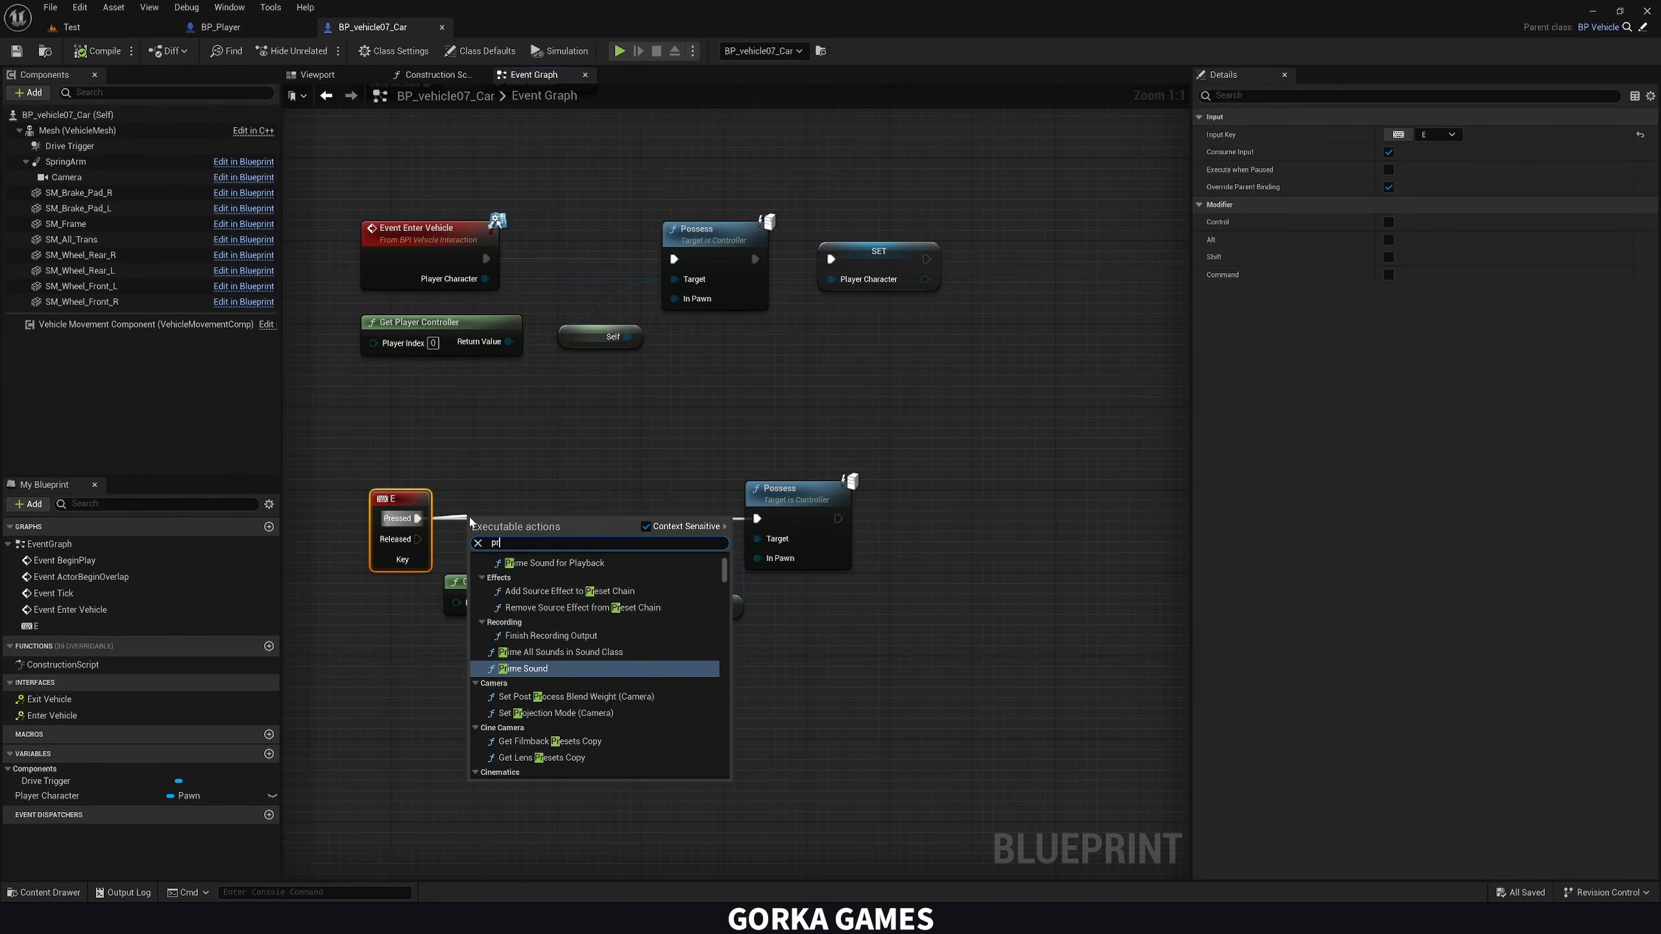
key("Return")
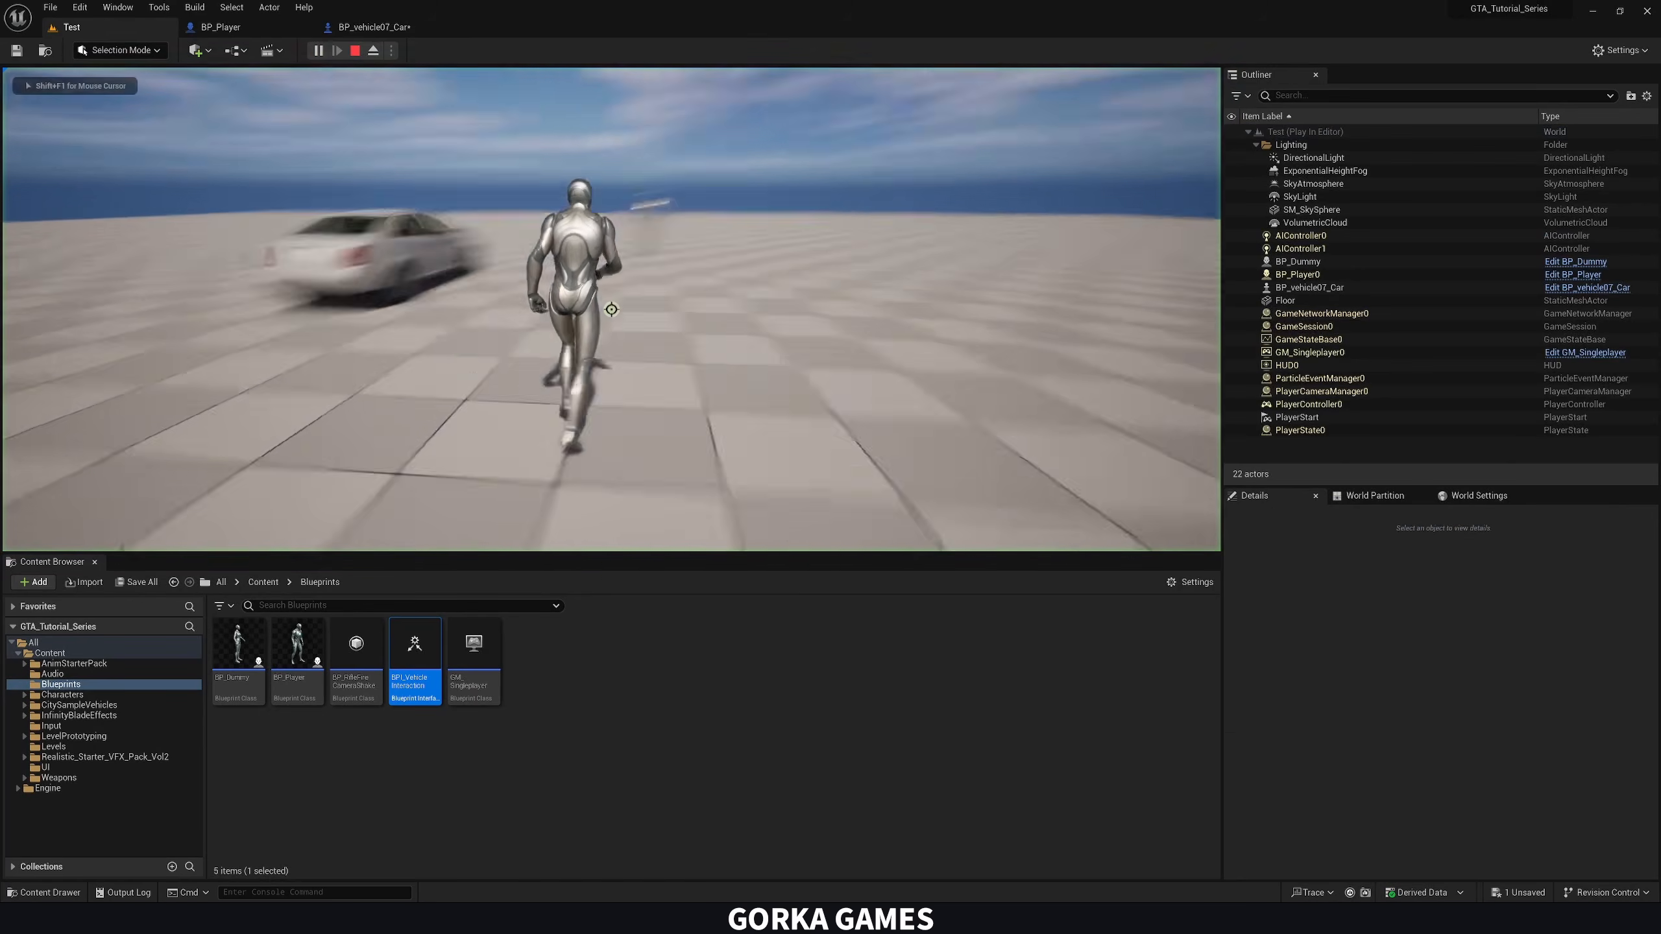
Play-test entering and driving the car to check whether the E event fires, and stop the session
key("f")
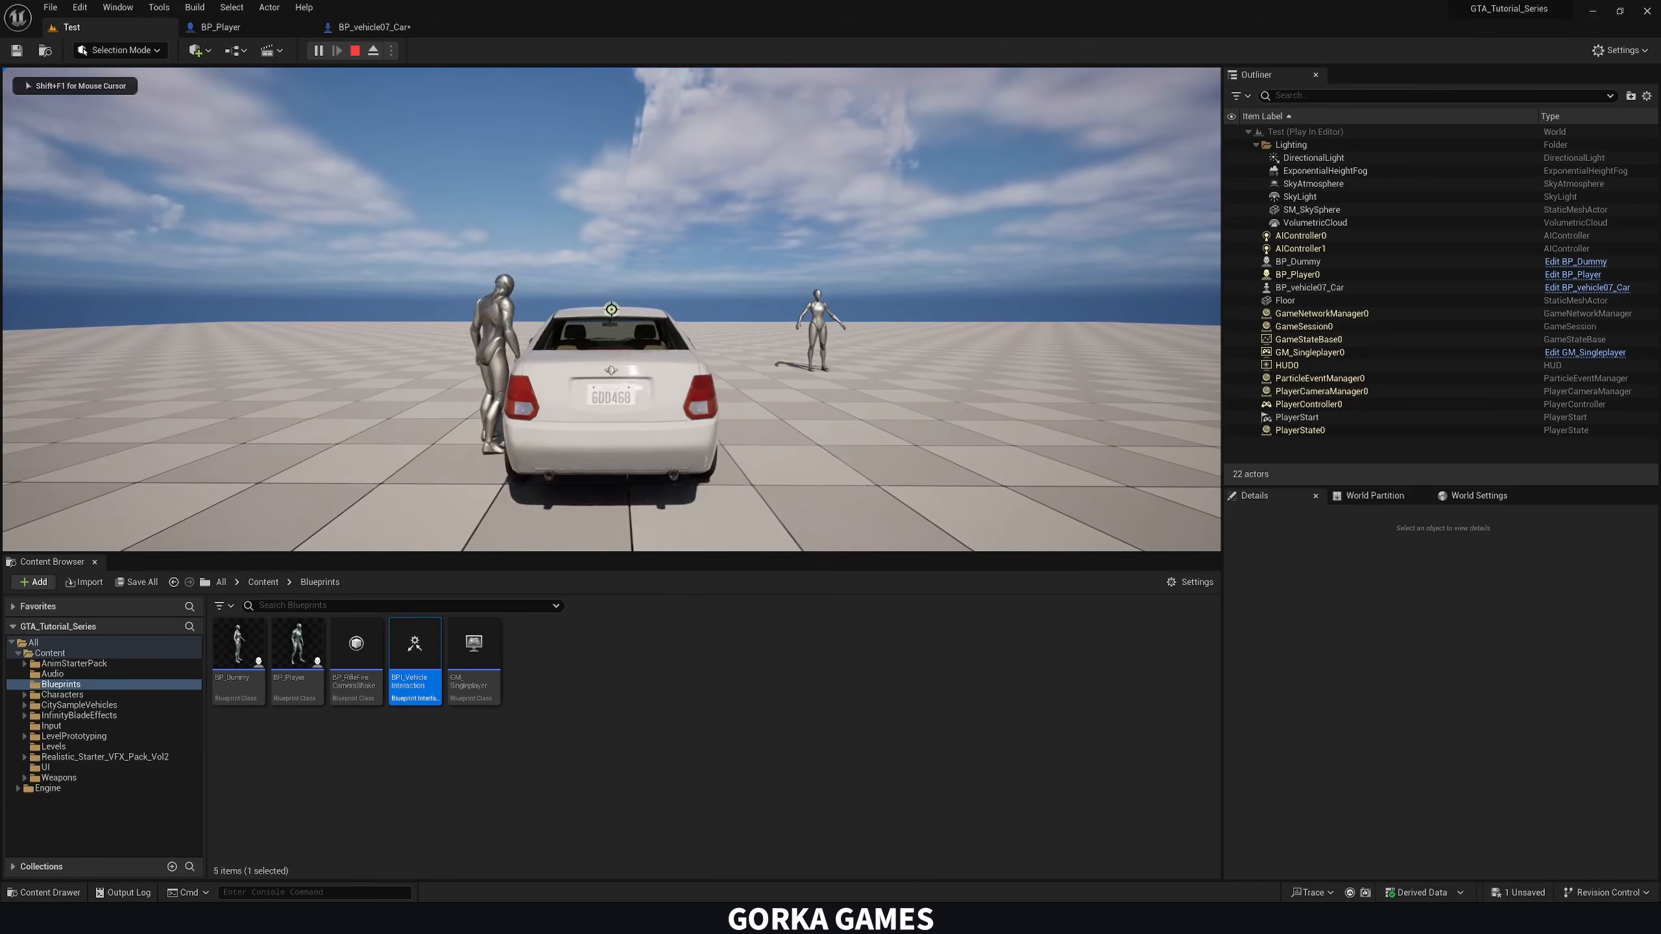
key("w")
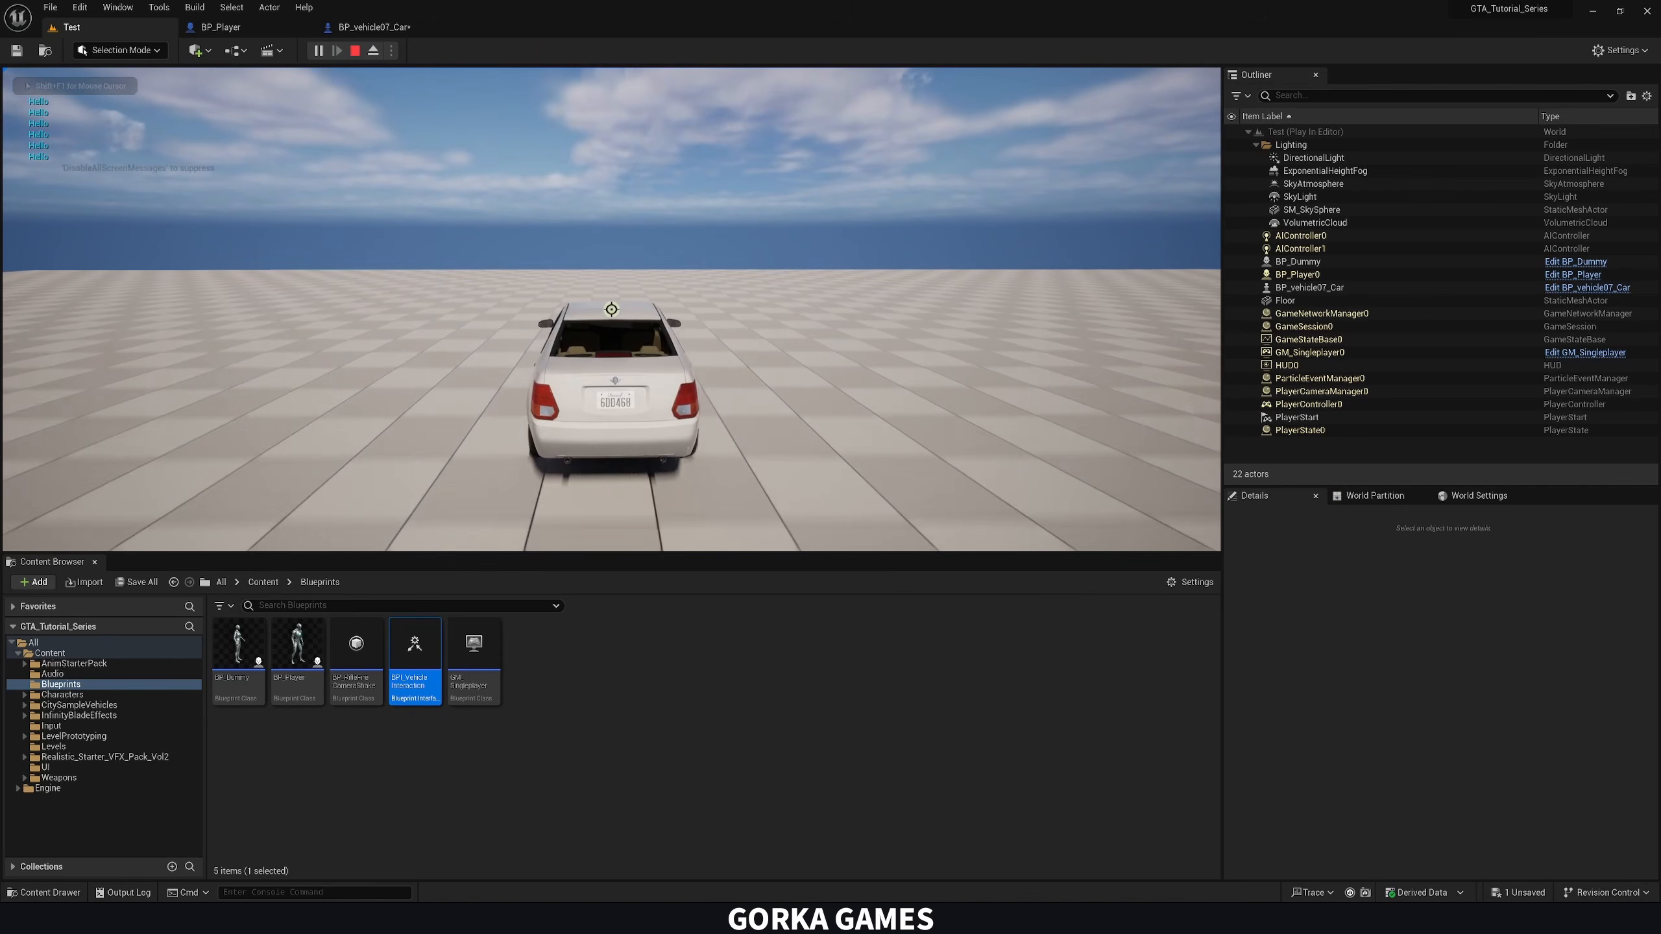
key("d")
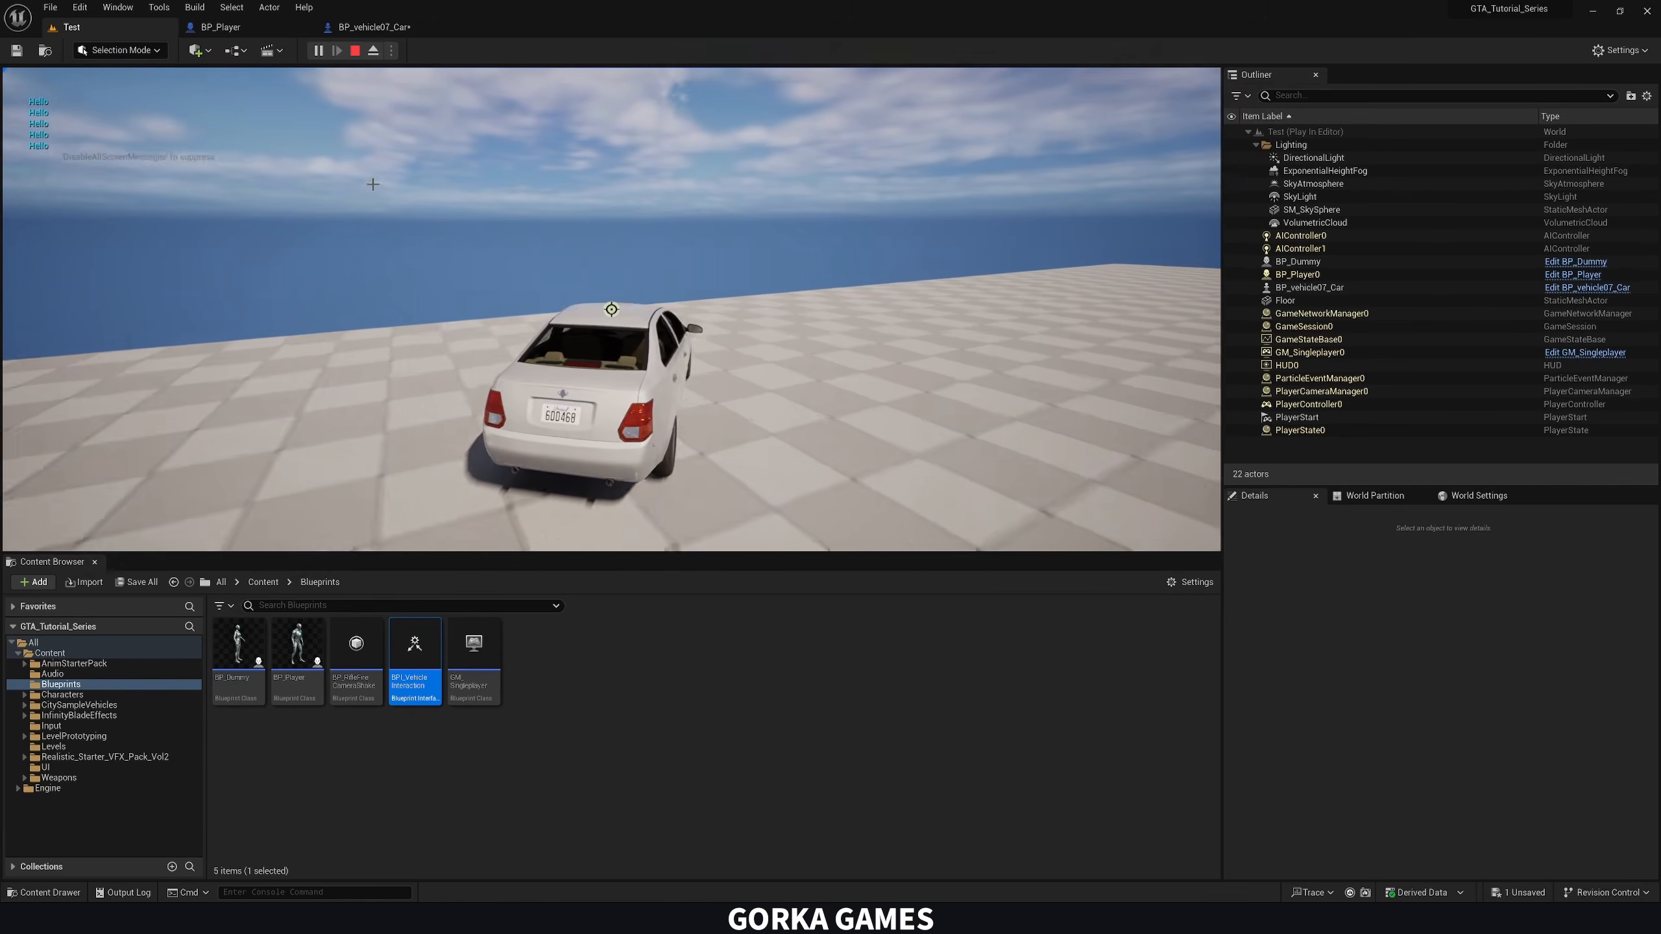
key("Escape")
In BP_Player's Event Graph, connect a Self reference to the Enter Vehicle call's Player Character input
left_click(364, 25)
right_click_drag(608, 343, 597, 293)
left_click_drag(788, 449, 799, 440)
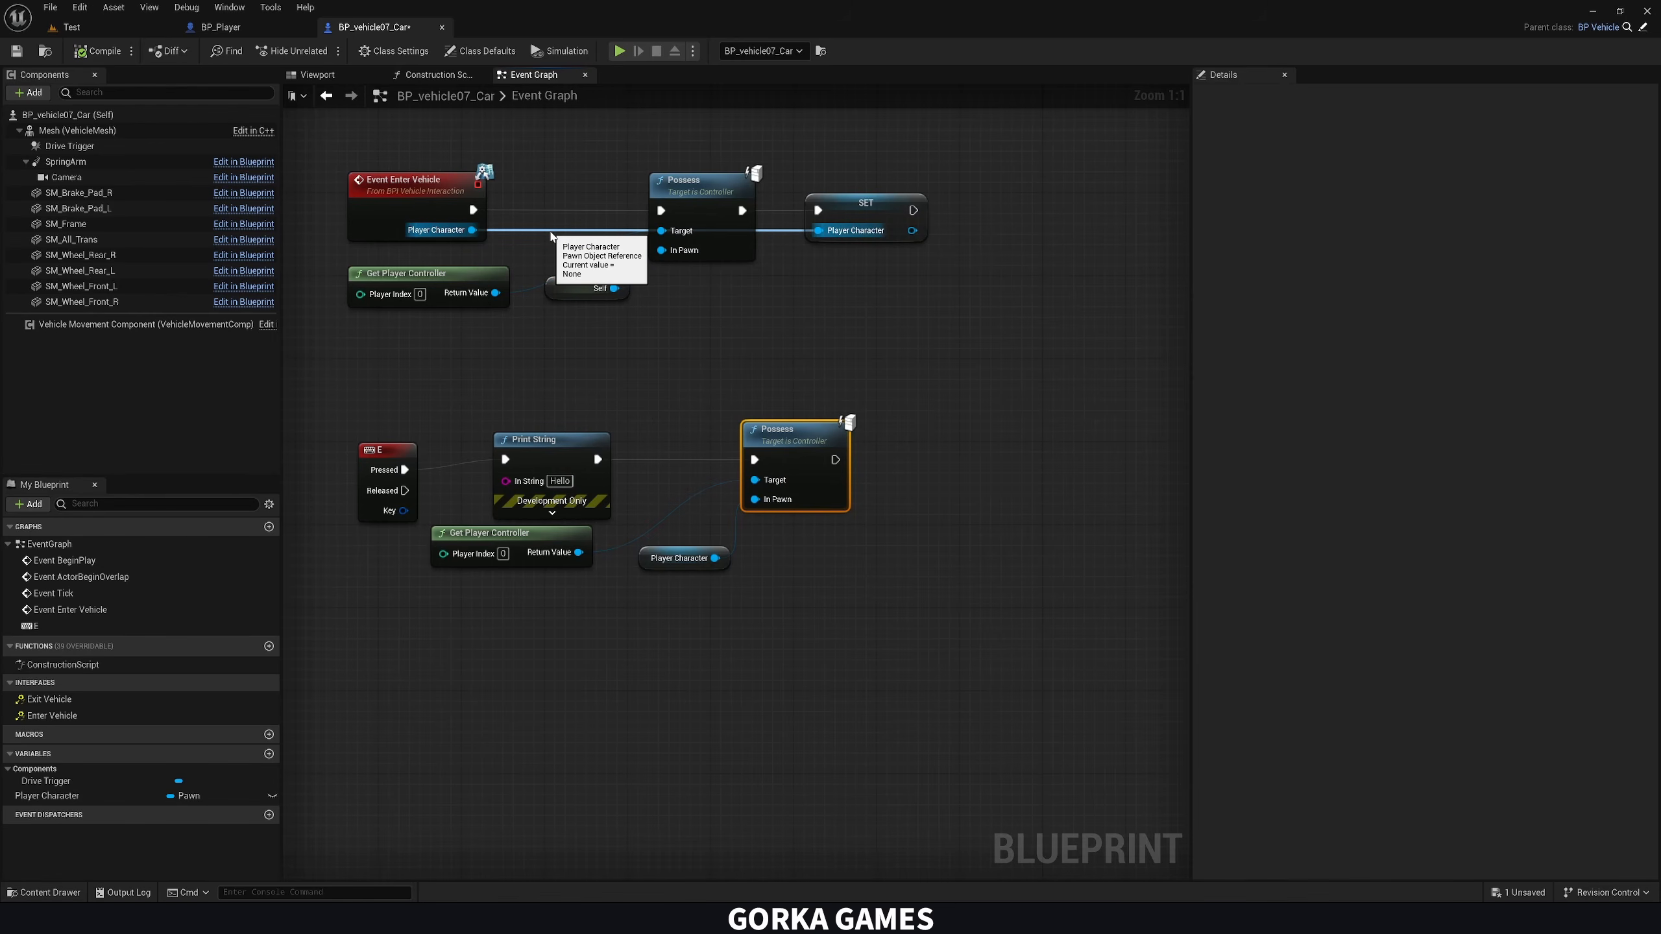
left_click(257, 26)
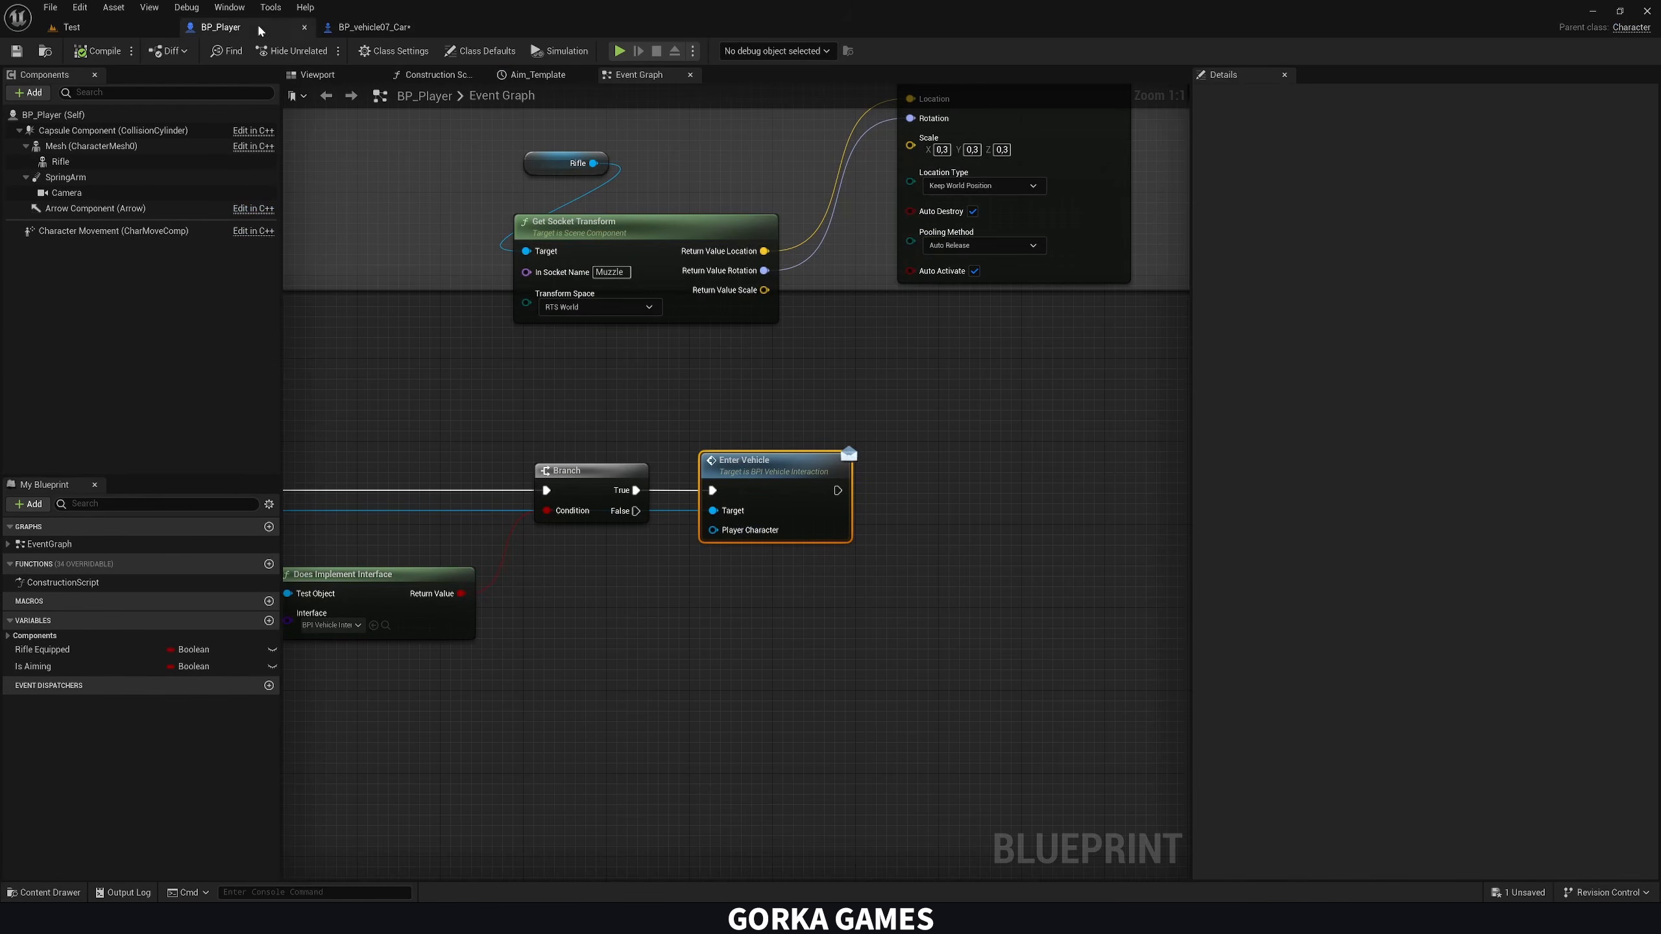
right_click_drag(484, 223, 693, 244)
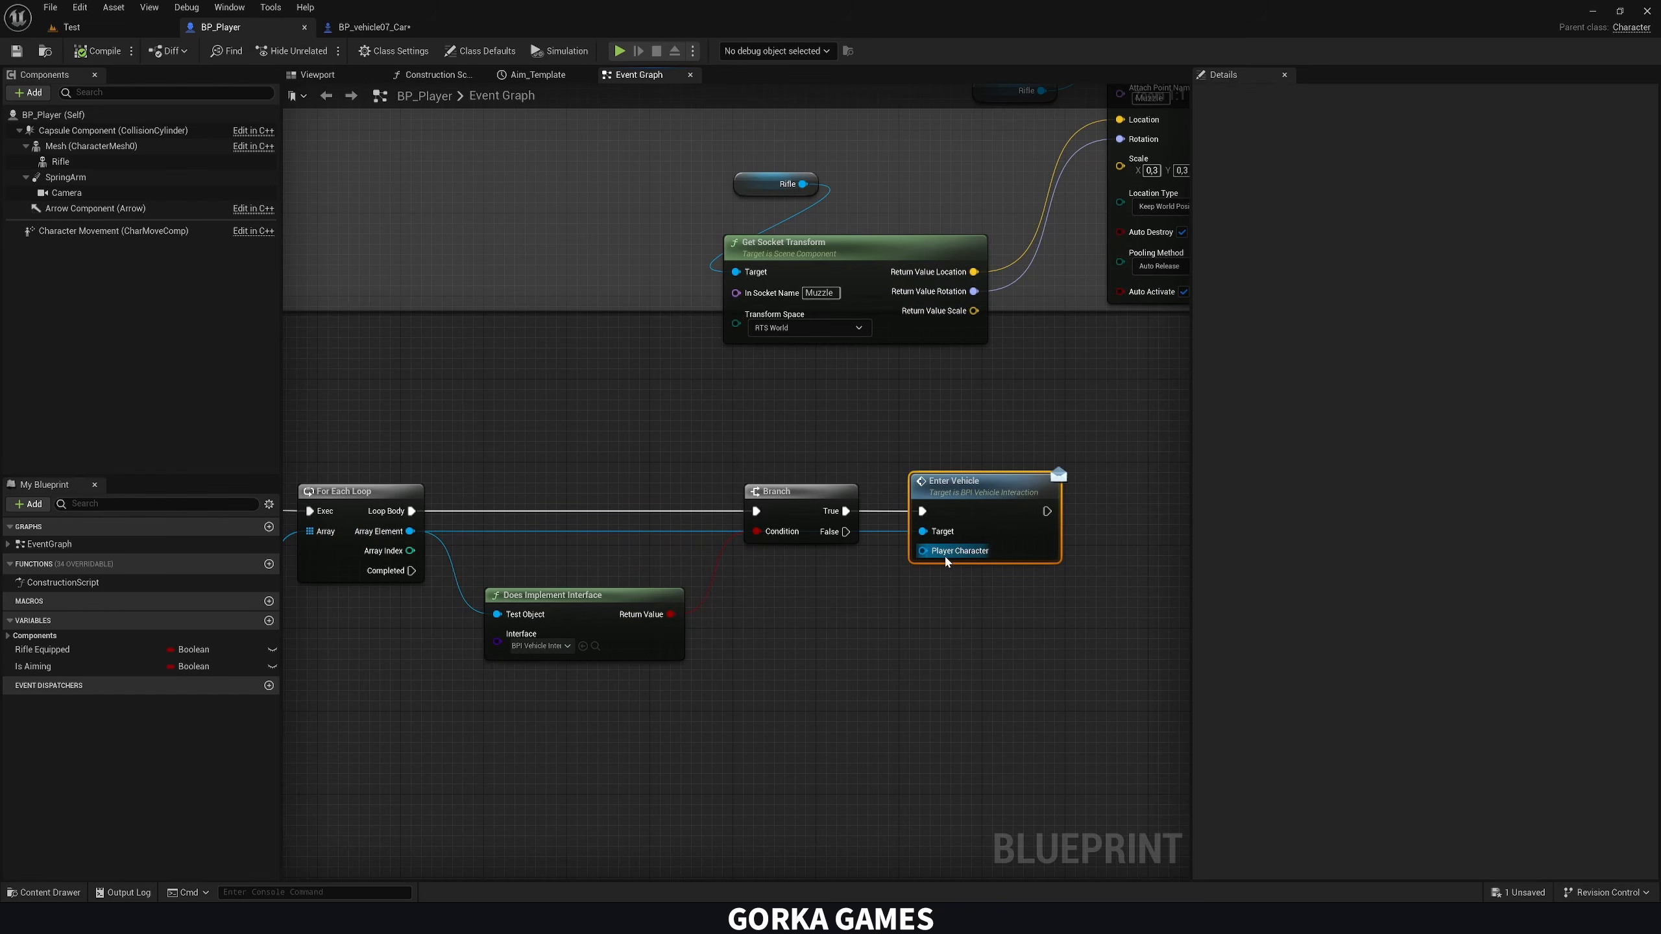
right_click_drag(945, 555, 858, 524)
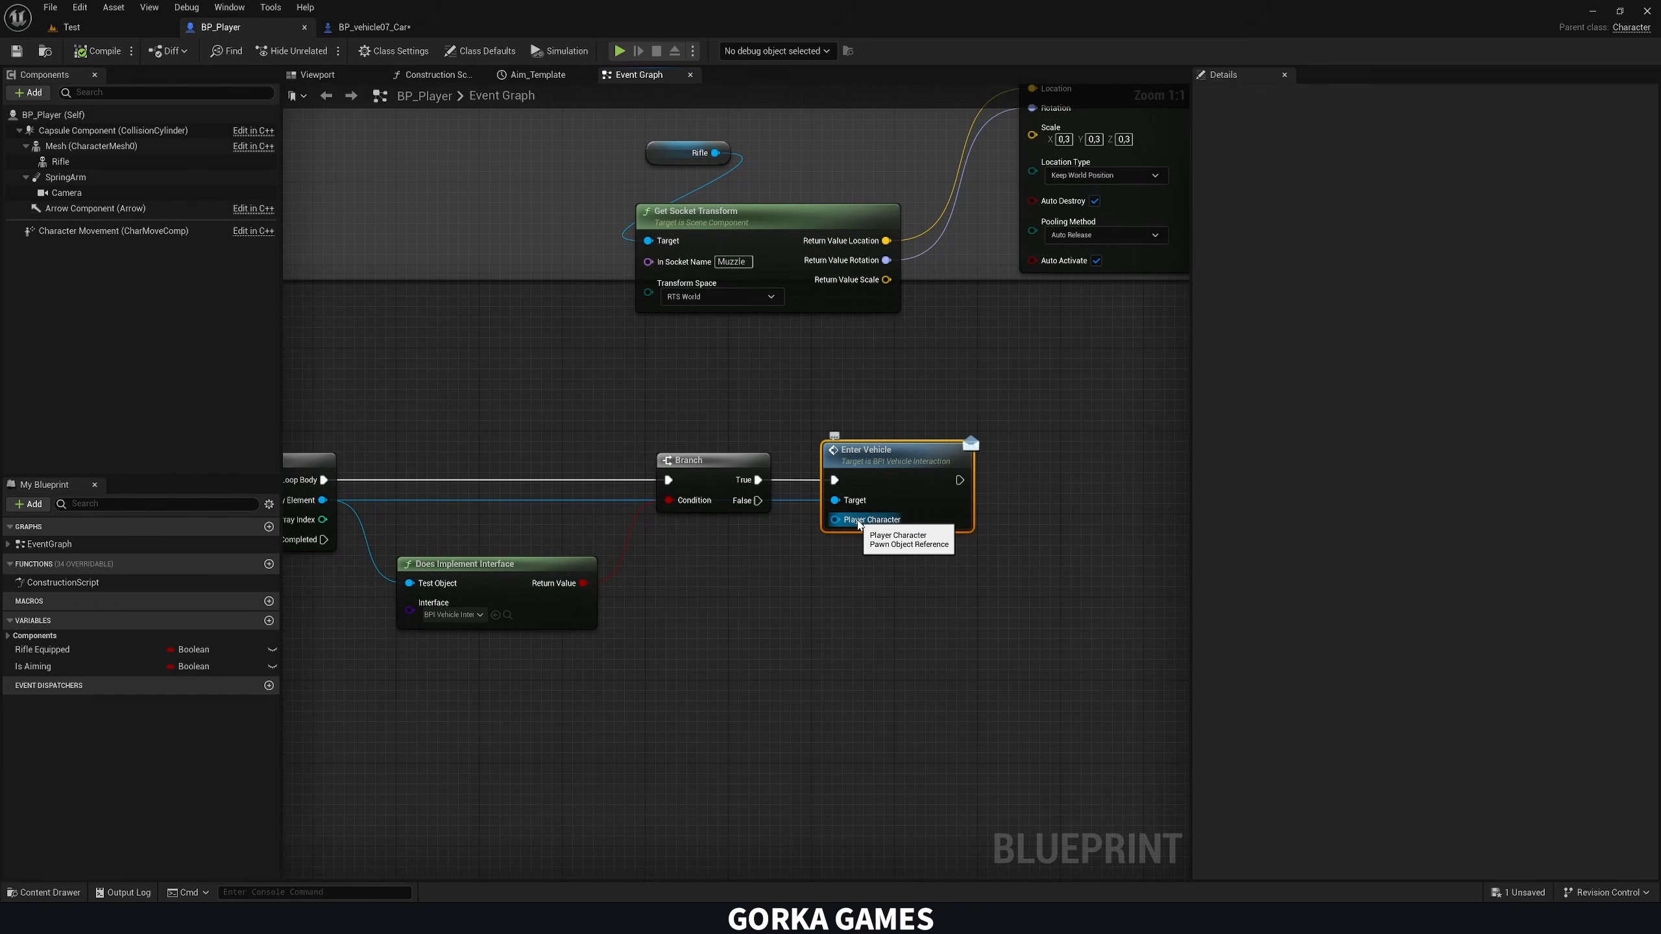
left_click_drag(858, 524, 725, 540)
type("self")
key("Return")
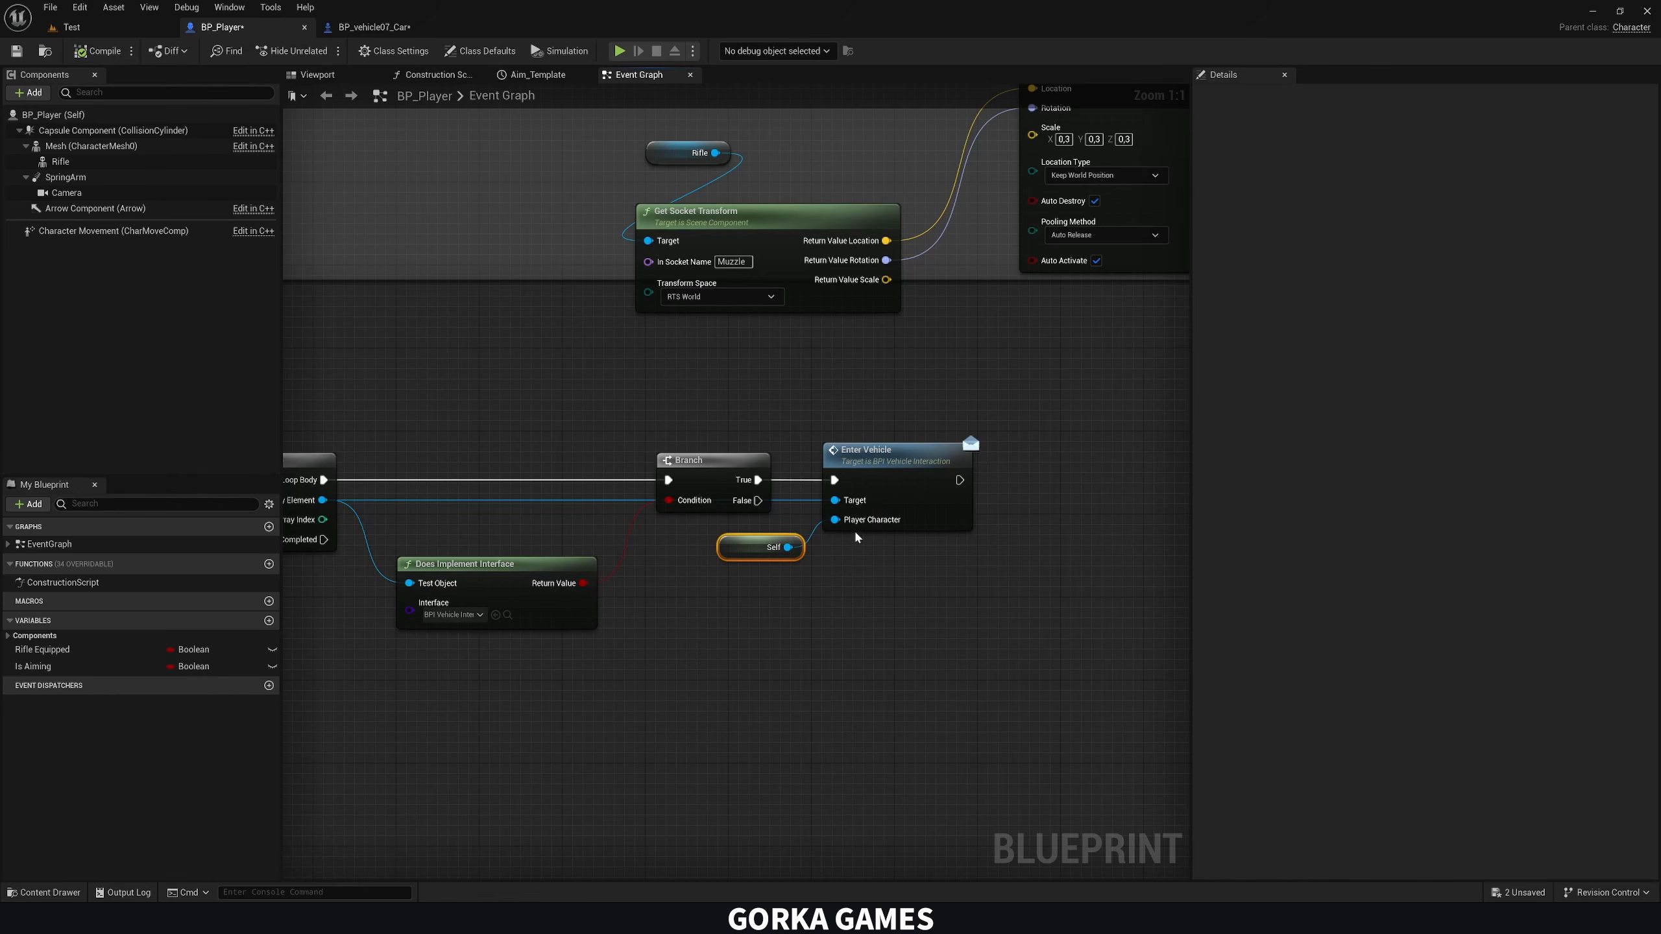
Play-test the Test level to check entering and exiting the car
left_click(72, 26)
left_click(318, 51)
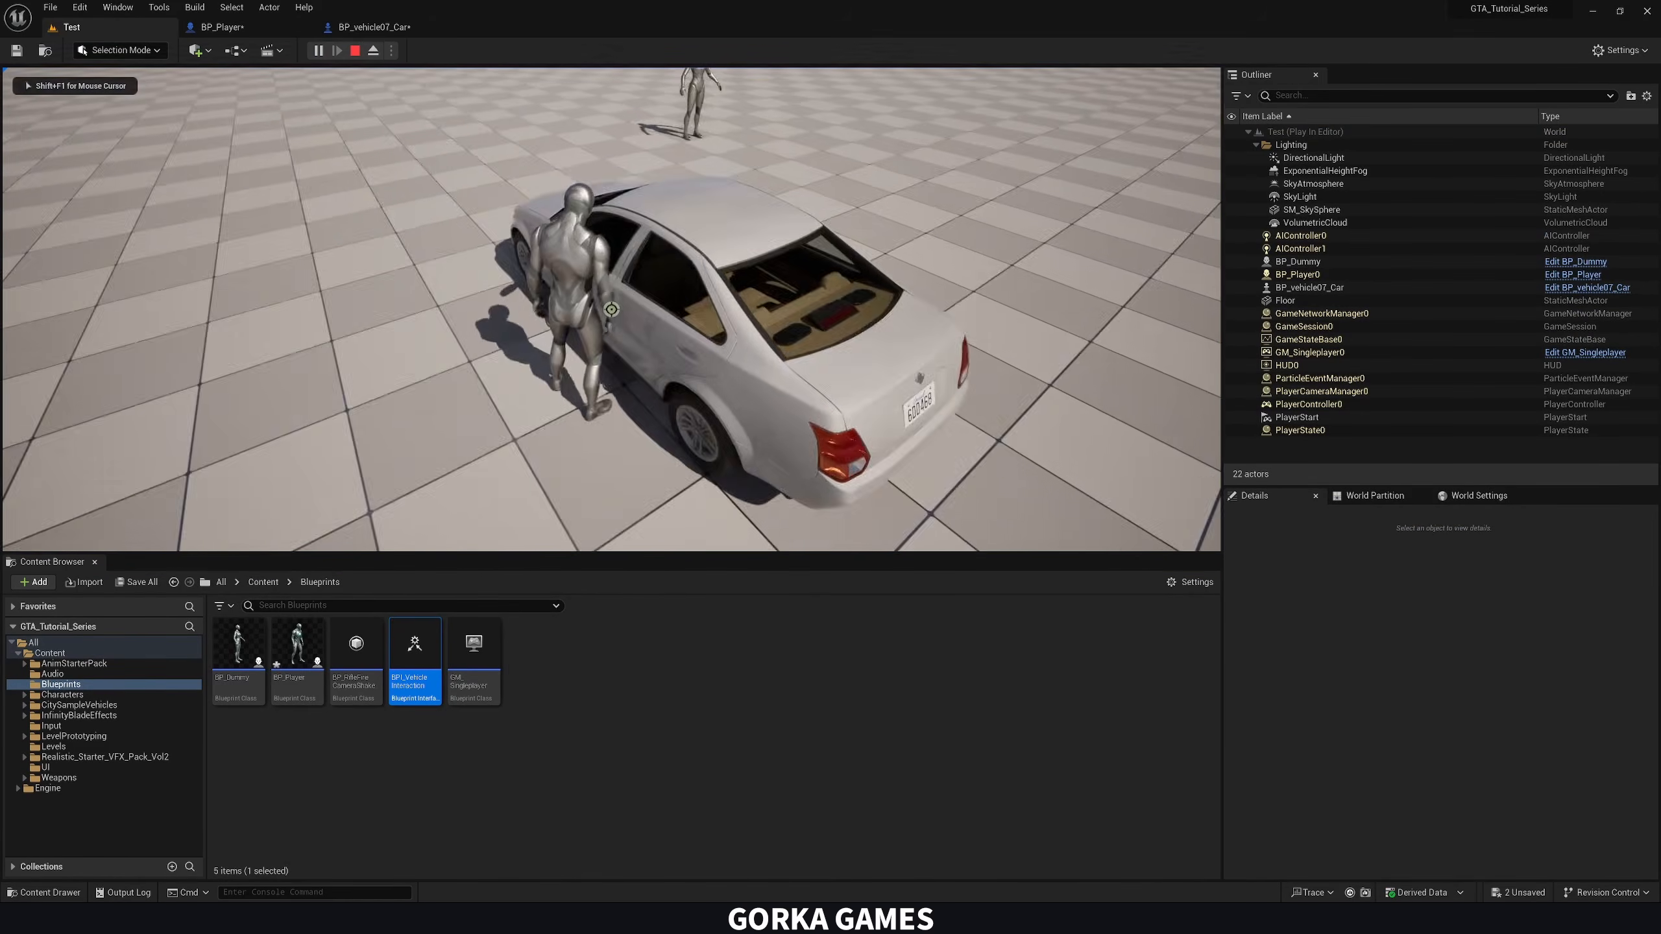
key("e")
key("e")
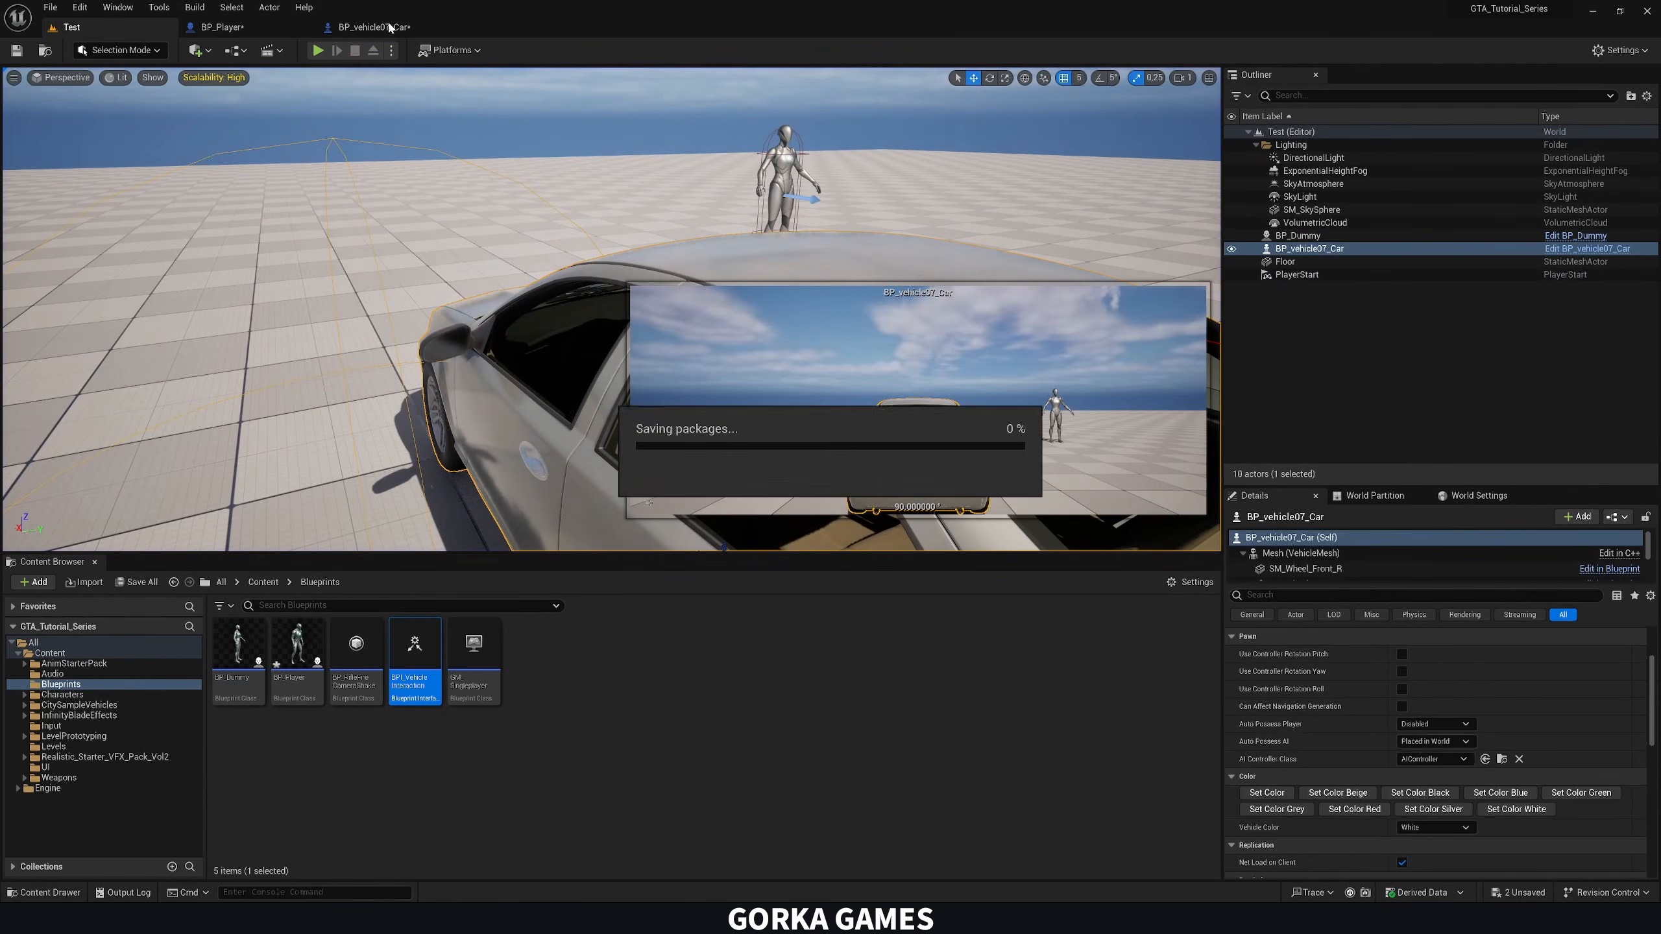
In BP_vehicle07_Car, delete the Print String node, wire E Pressed directly to Possess, and compile the Blueprint
left_click(372, 27)
left_click(547, 472)
key("Delete")
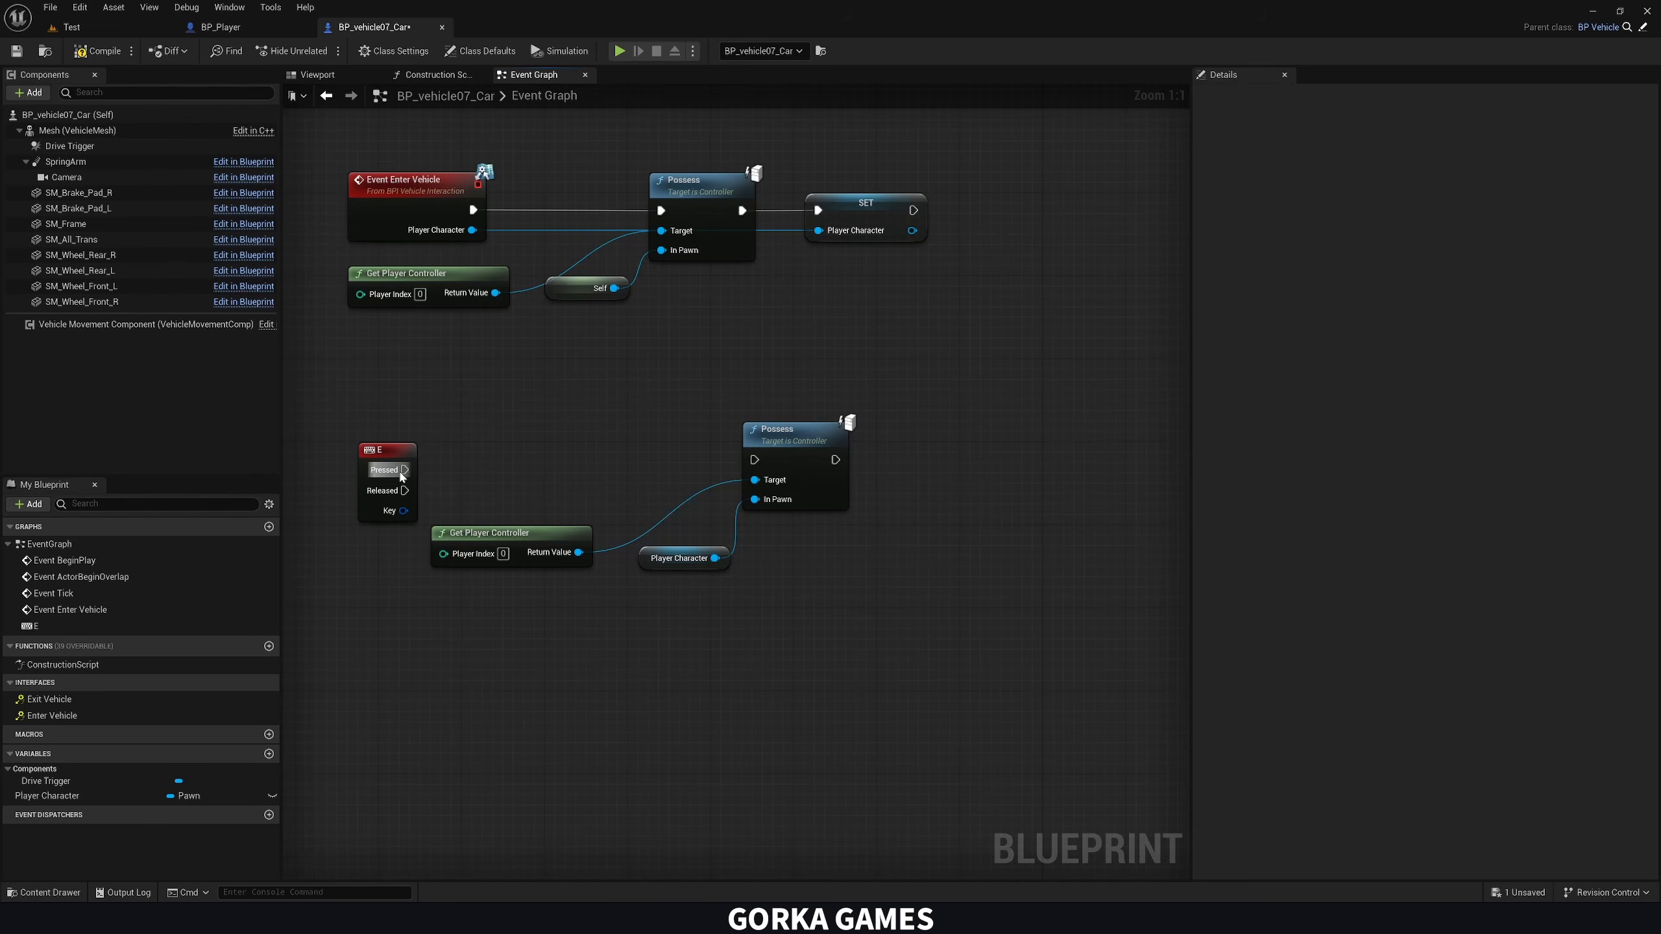
left_click_drag(405, 470, 754, 461)
right_click_drag(648, 481, 687, 466)
left_click(422, 426)
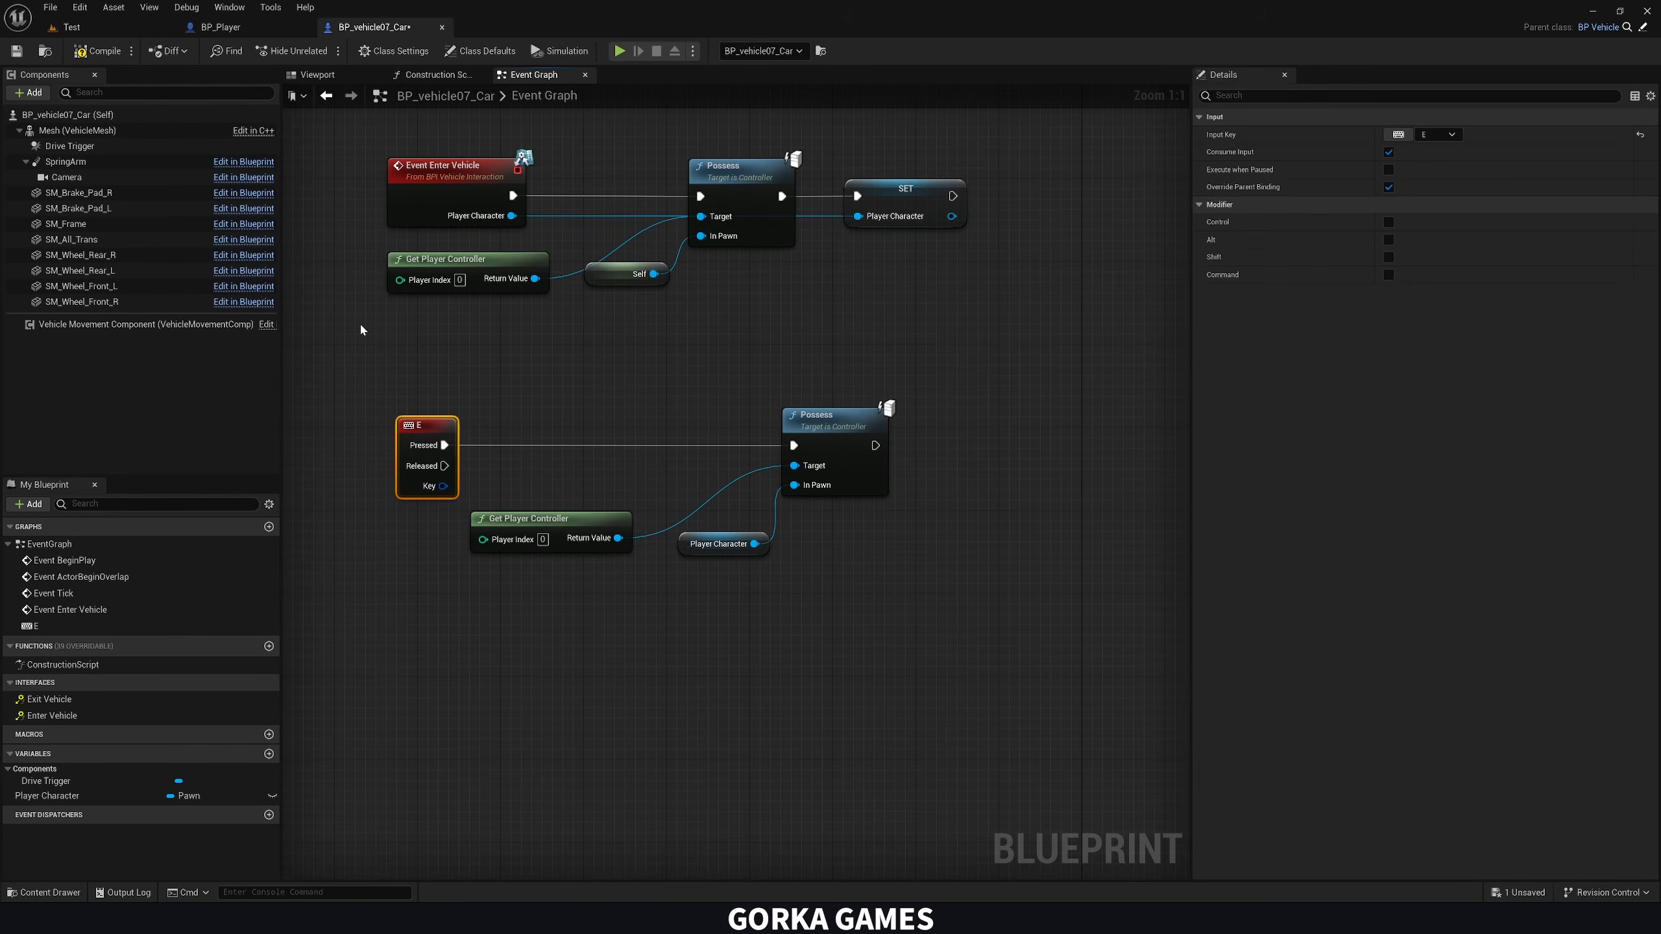
left_click(87, 53)
left_click(604, 396)
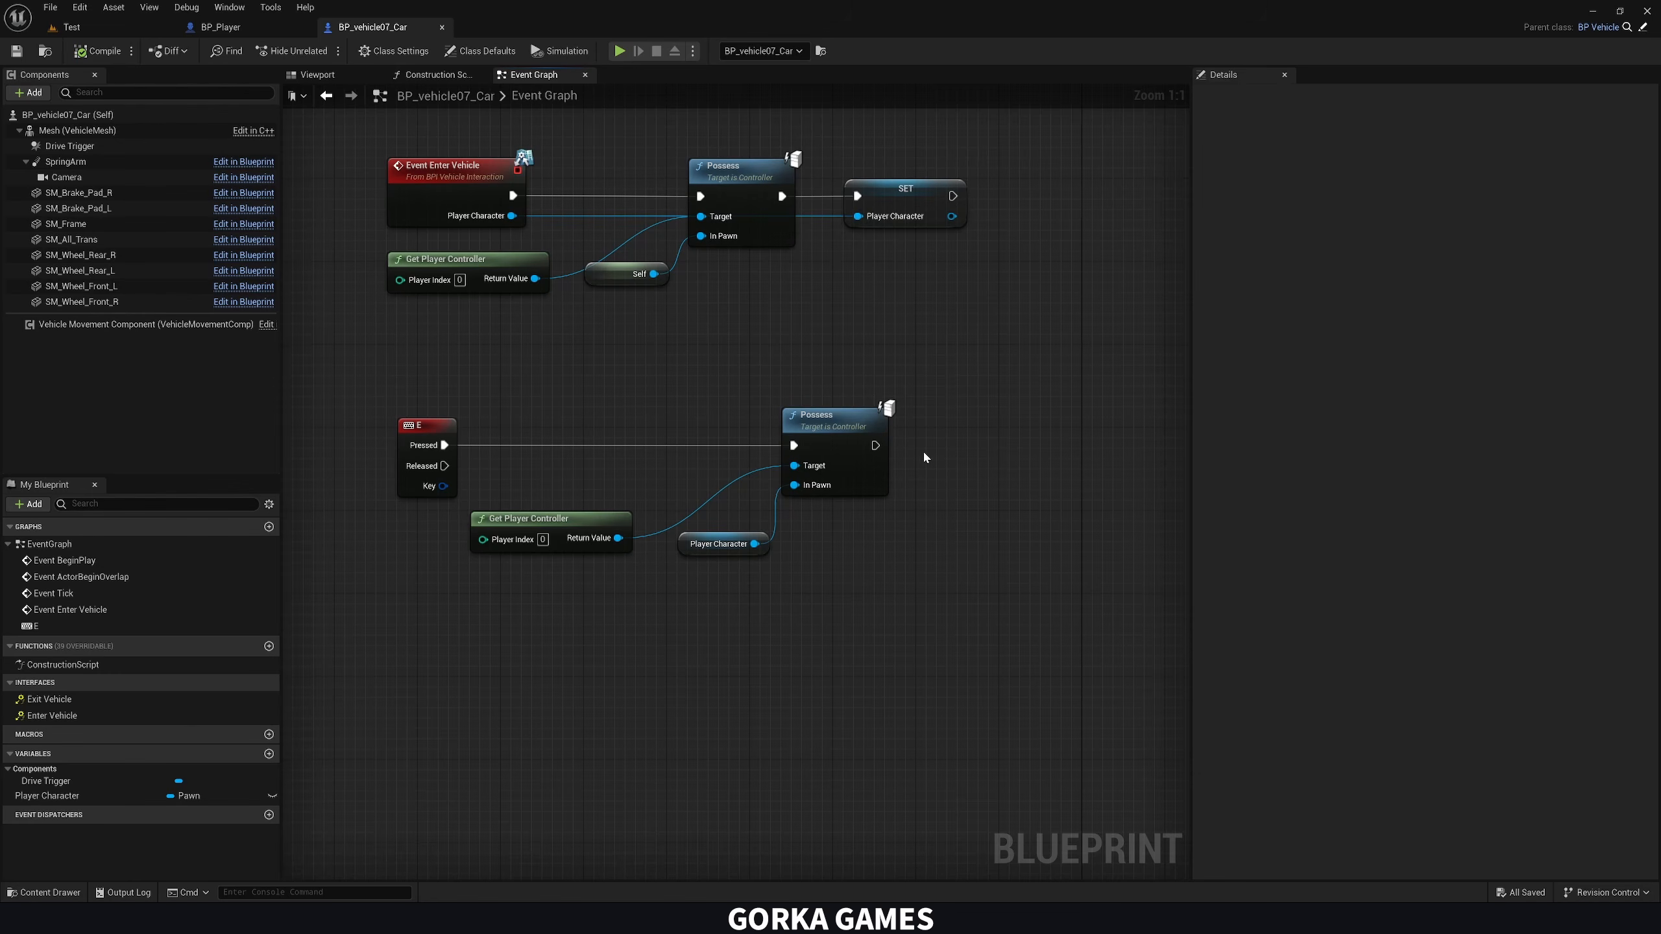
Add a Skeletal Mesh component to the car and name it Player Character Exit REF
left_click_drag(920, 419, 997, 530)
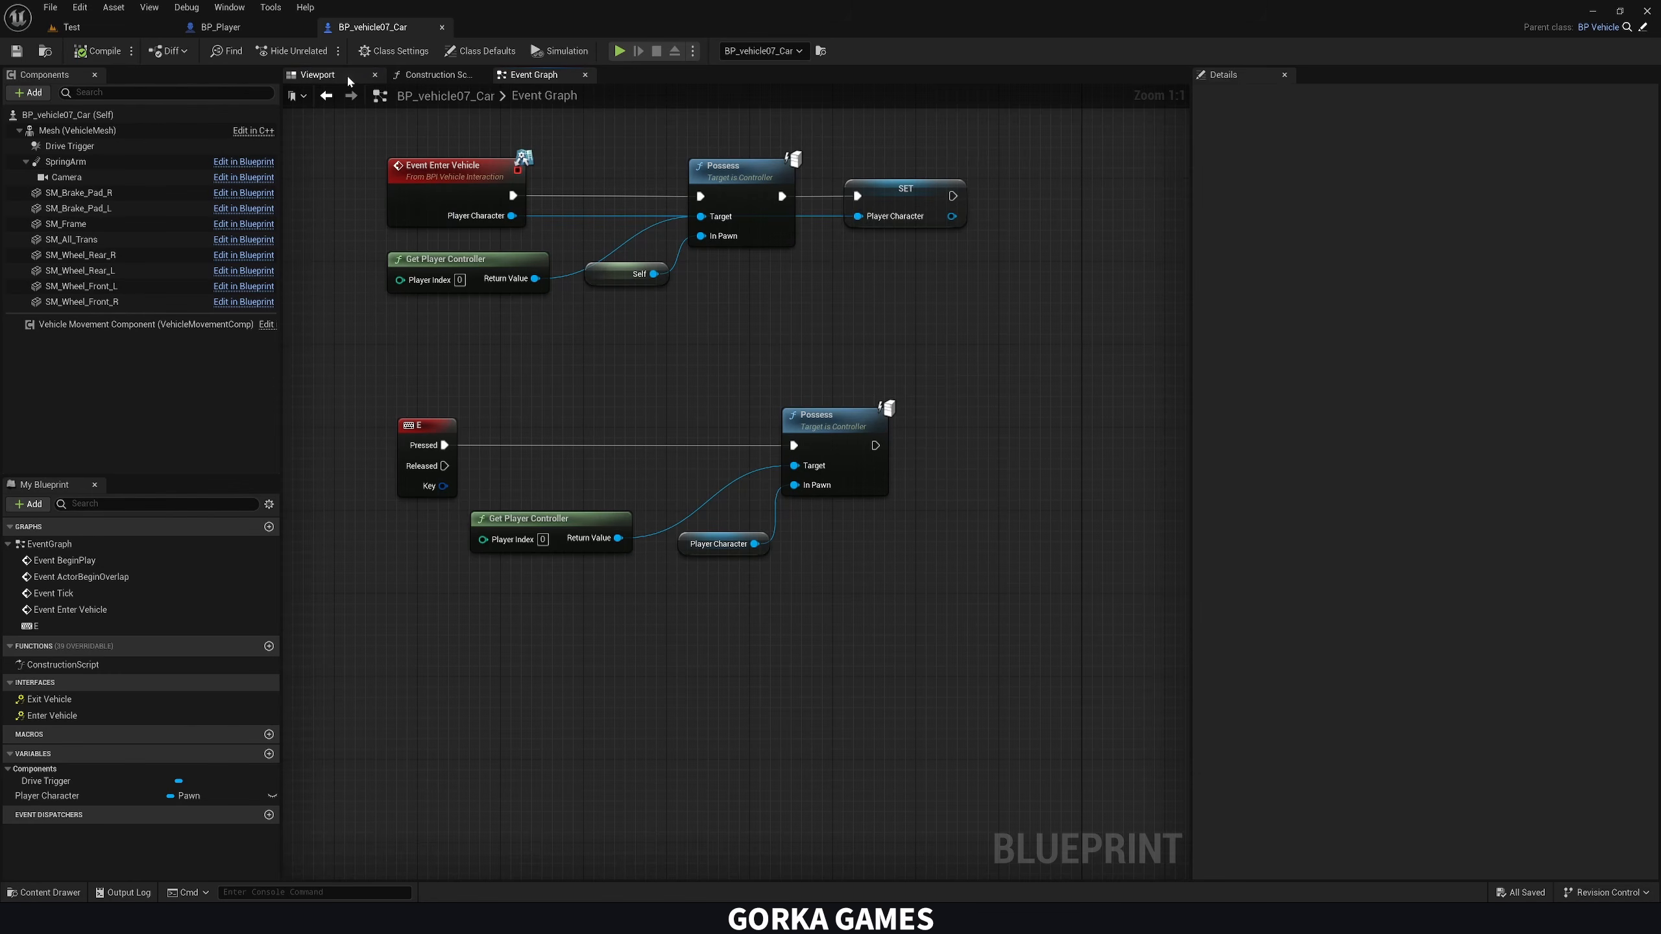
left_click(320, 74)
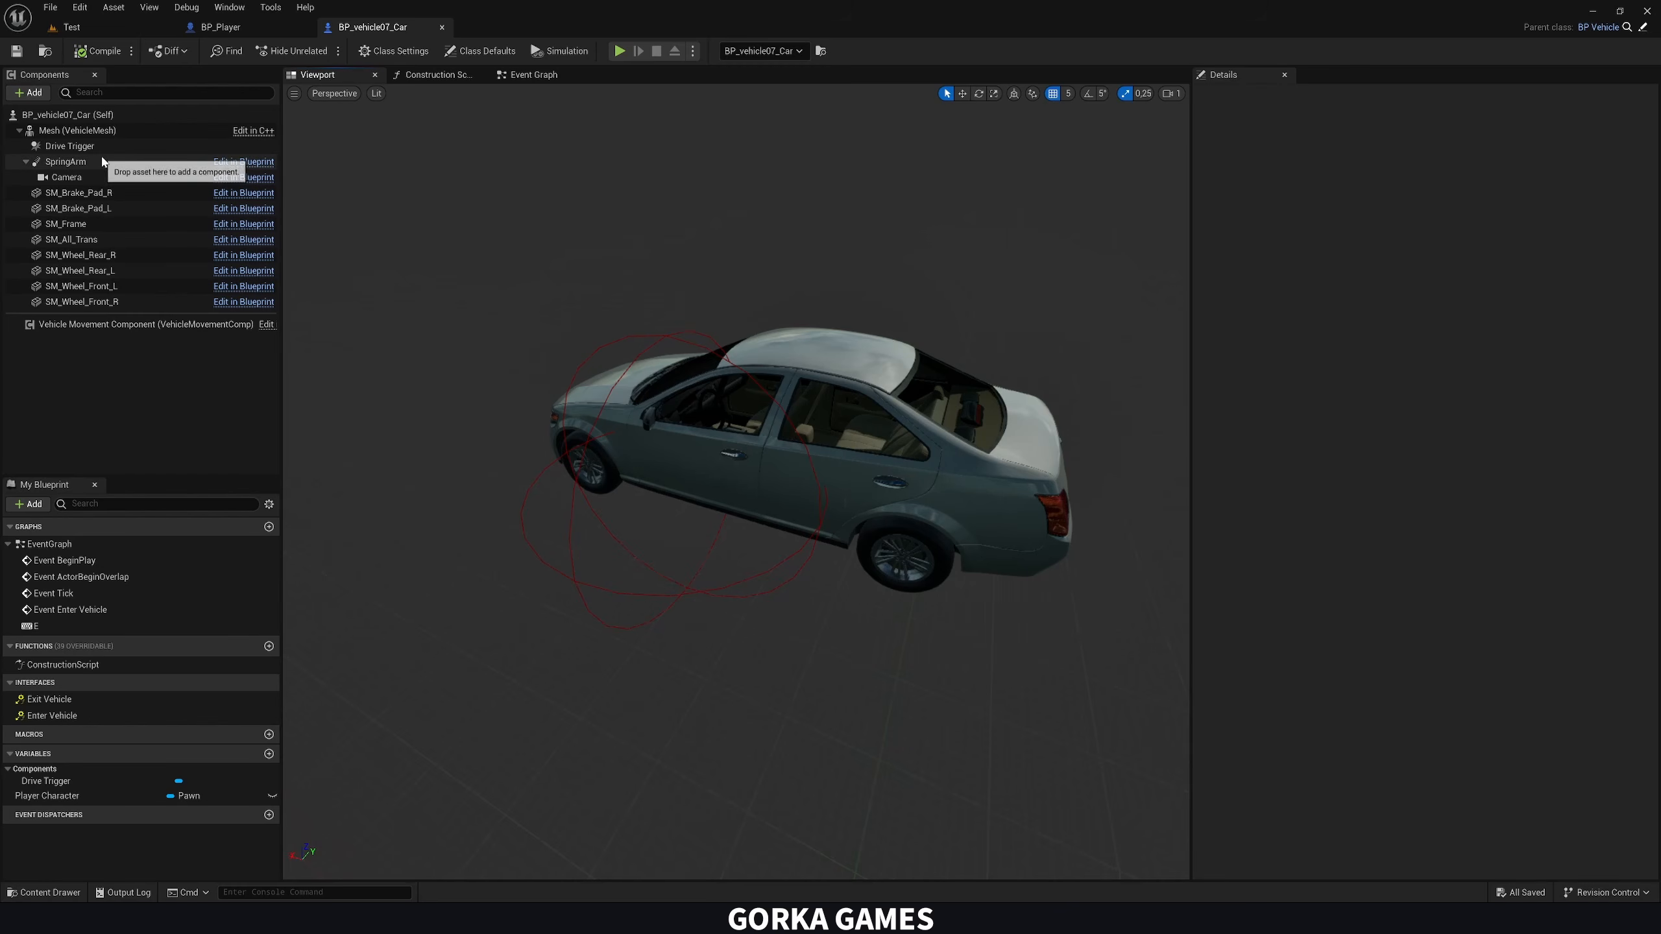
left_click(53, 116)
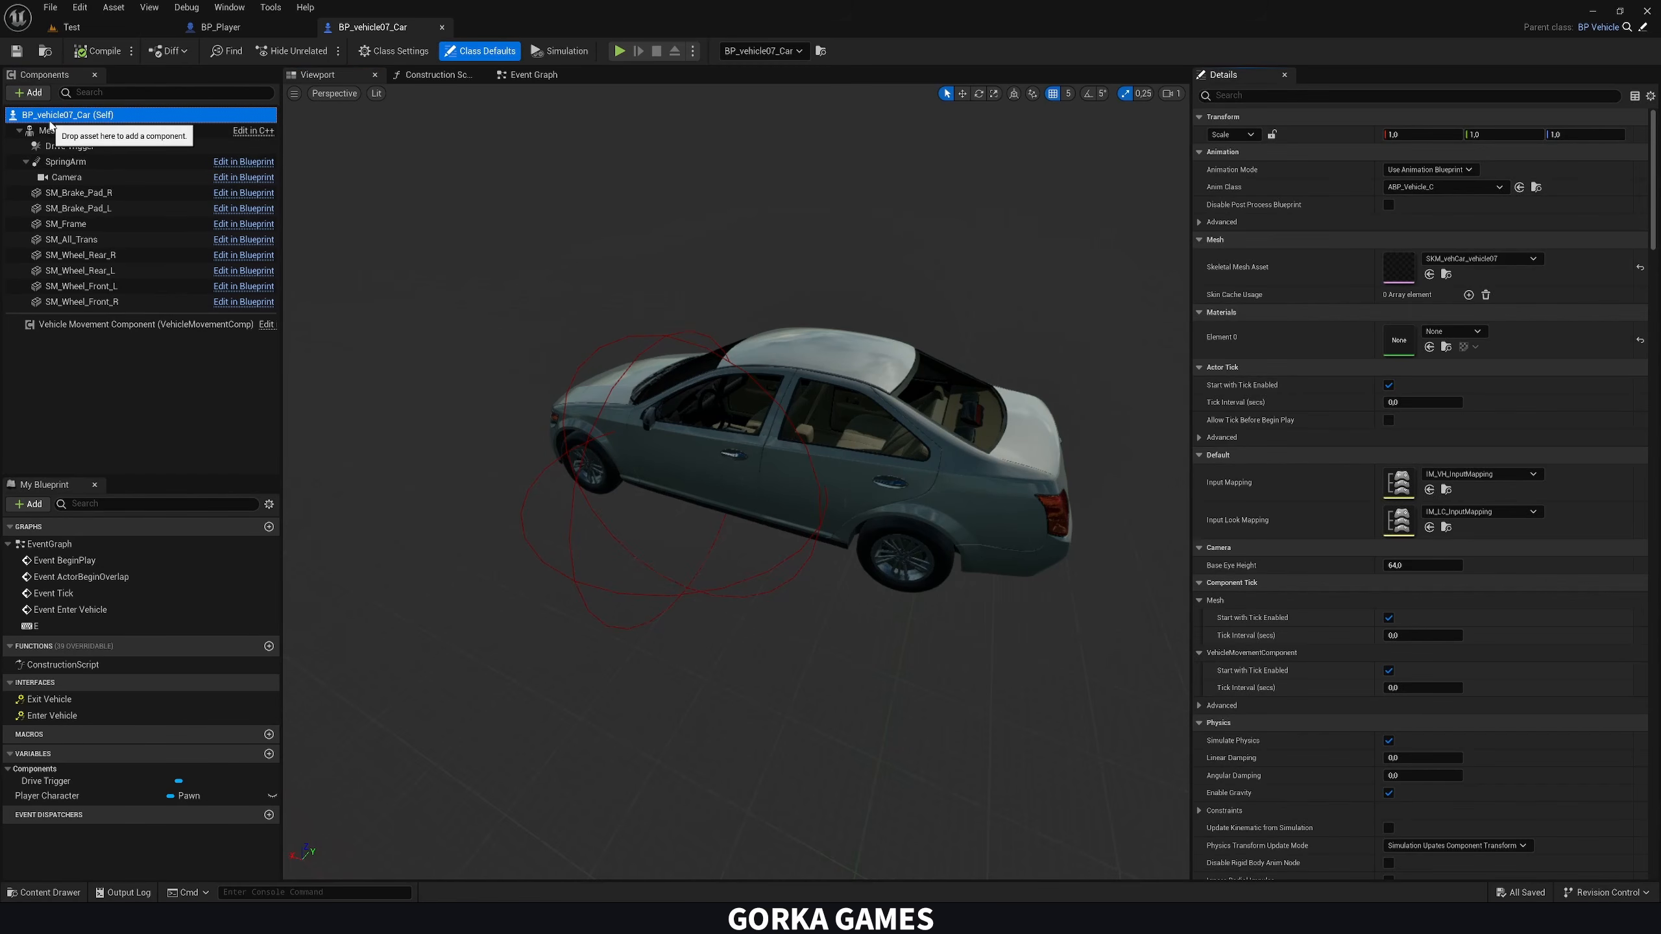
left_click(31, 92)
type("s")
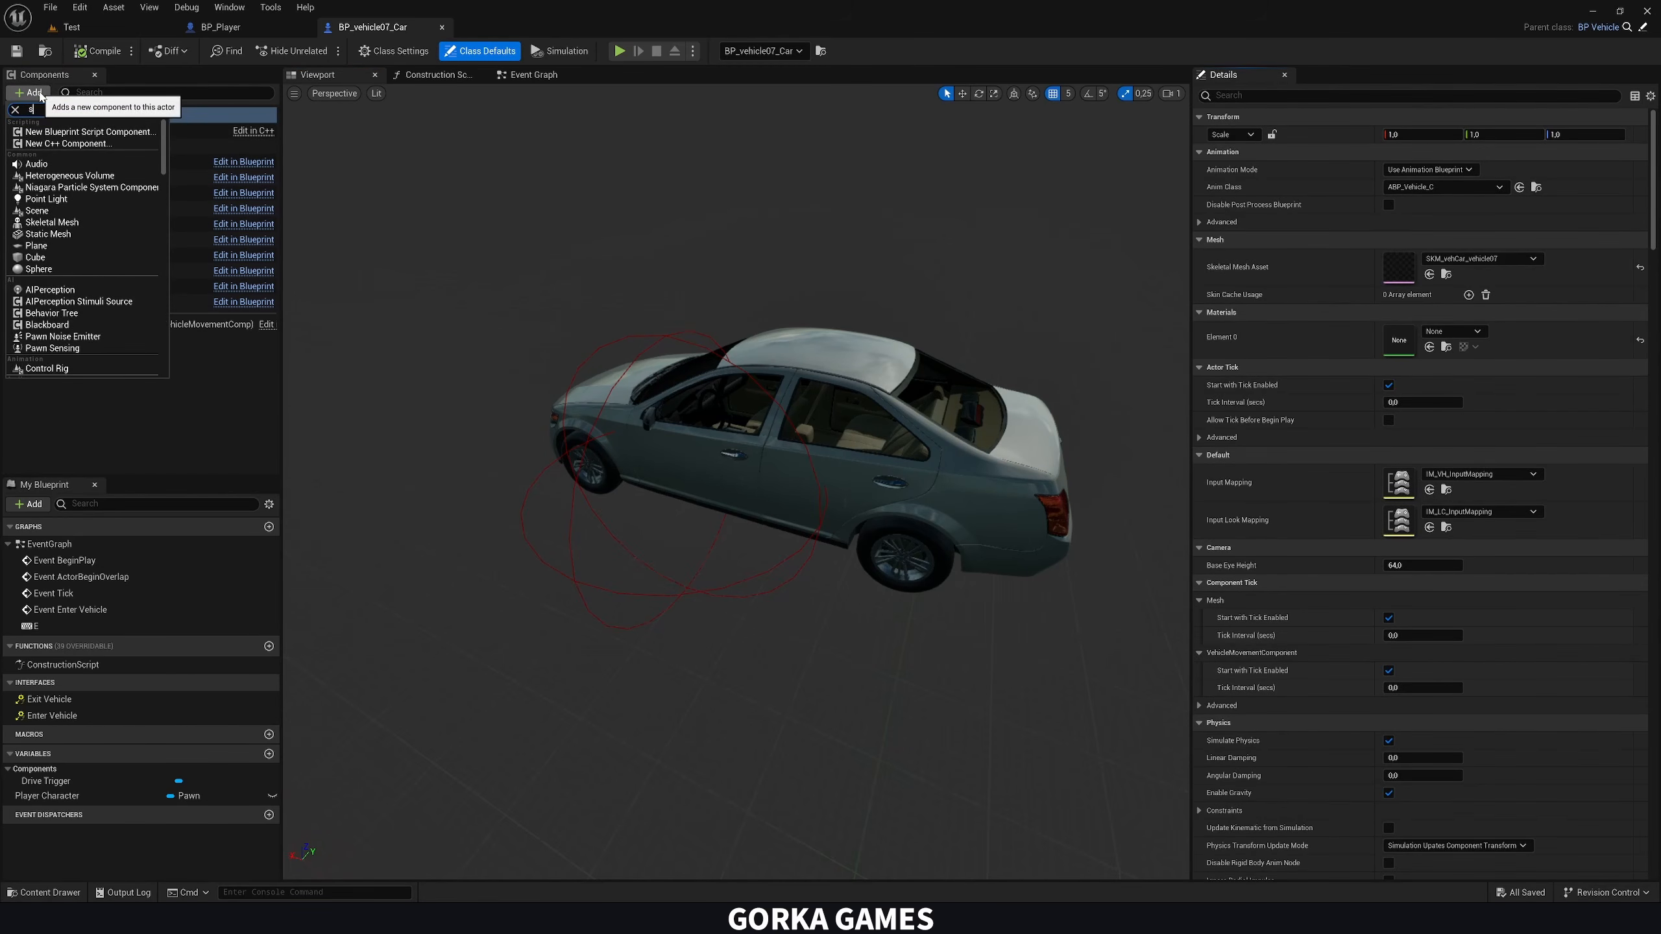
type("ke")
left_click(65, 133)
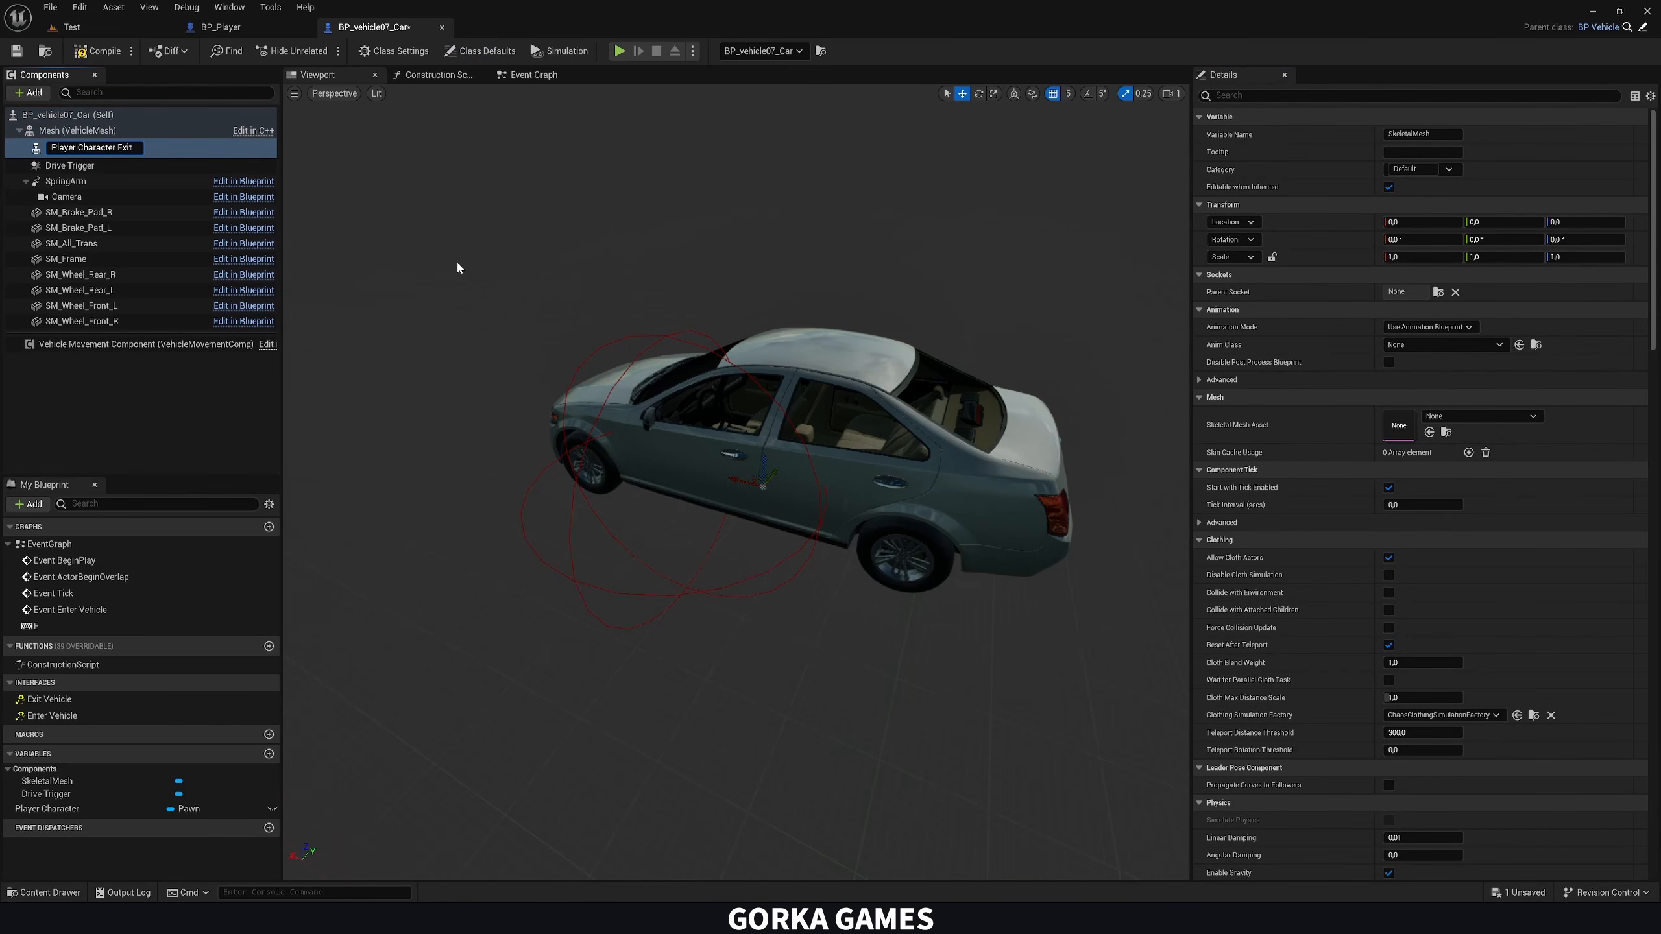
key("Return")
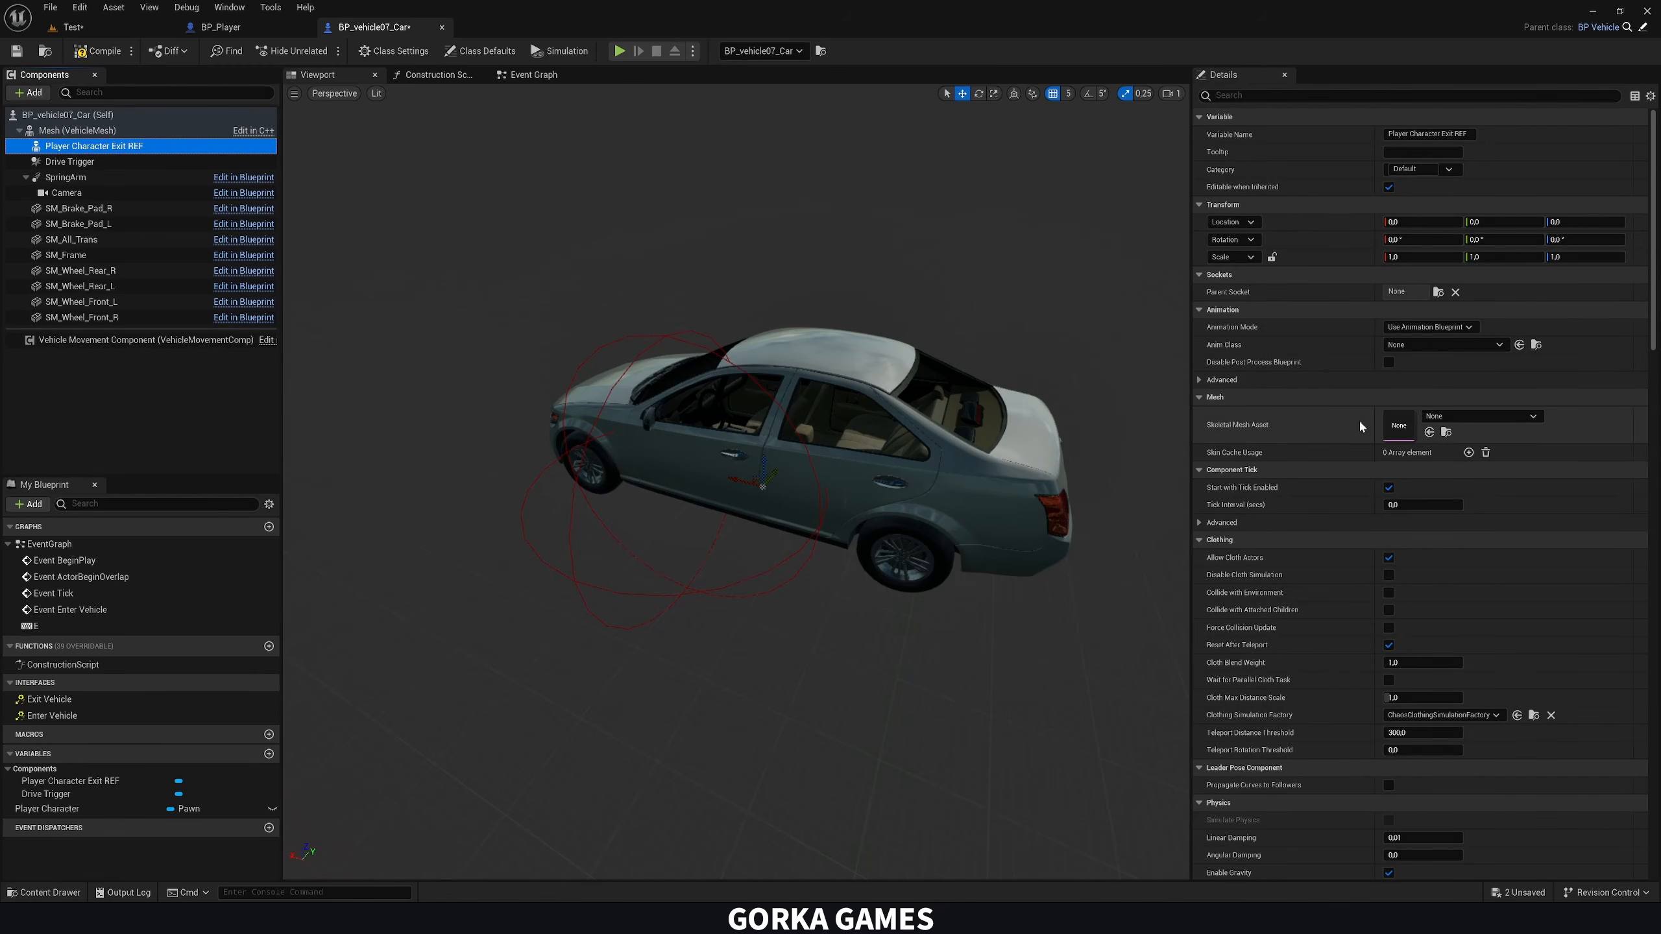
Assign SKM_Manny_Simple to Player Character Exit REF and stand it beside the driver's door, rotated about -90° around Z at a Y location of -110
left_click(1463, 417)
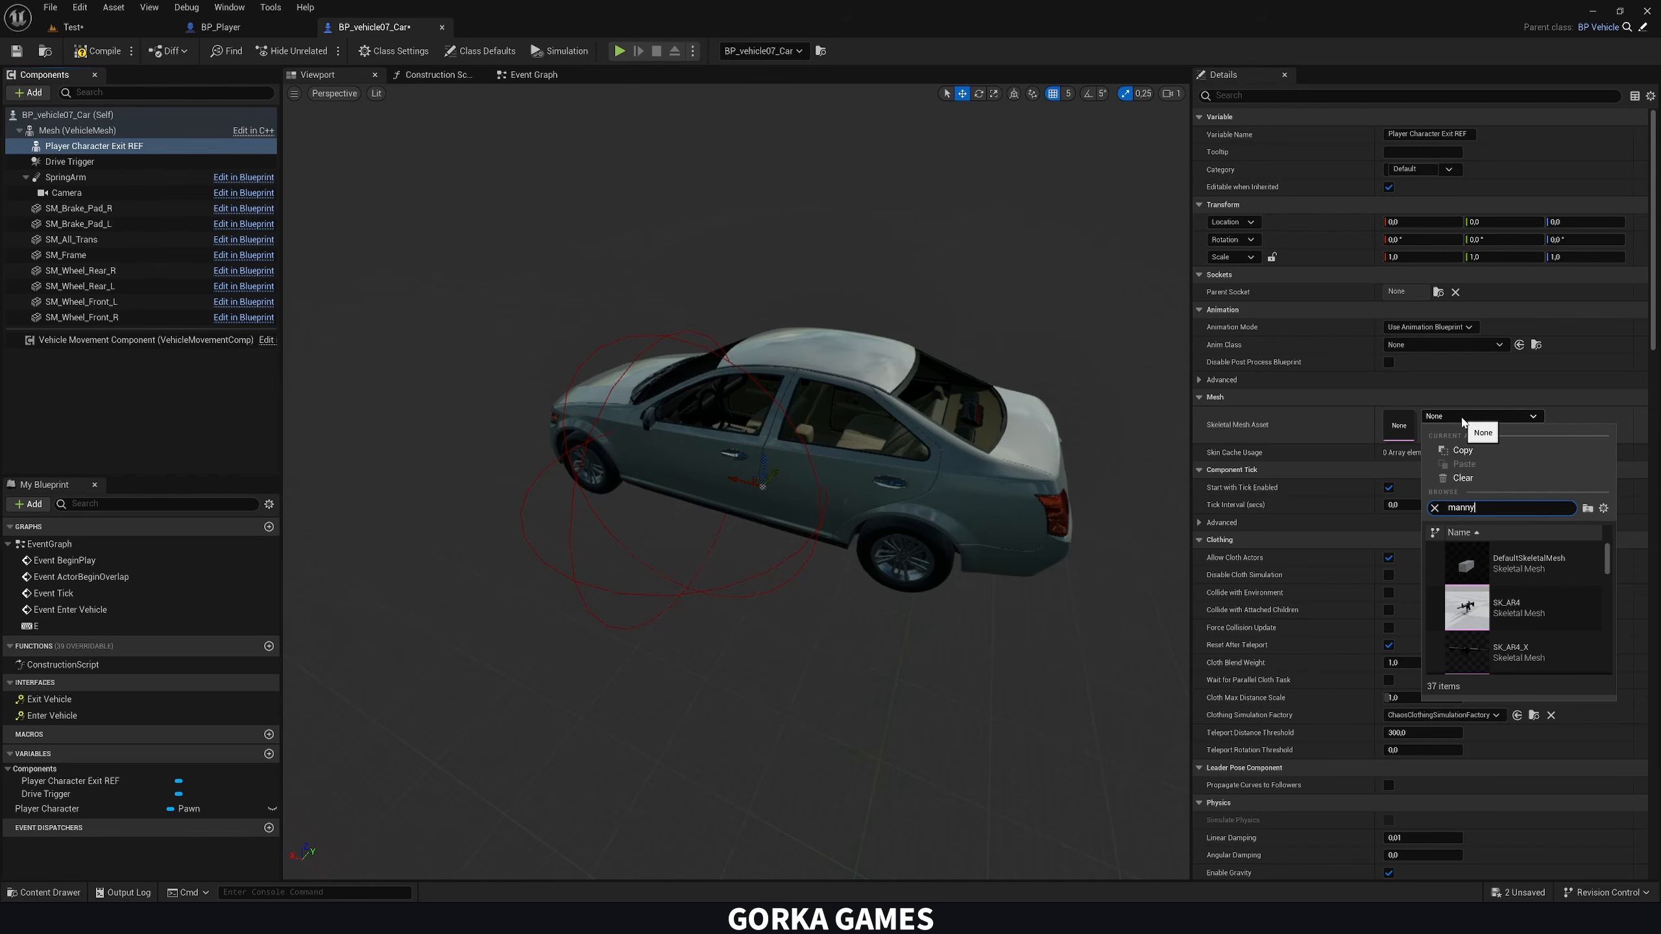
left_click(1518, 600)
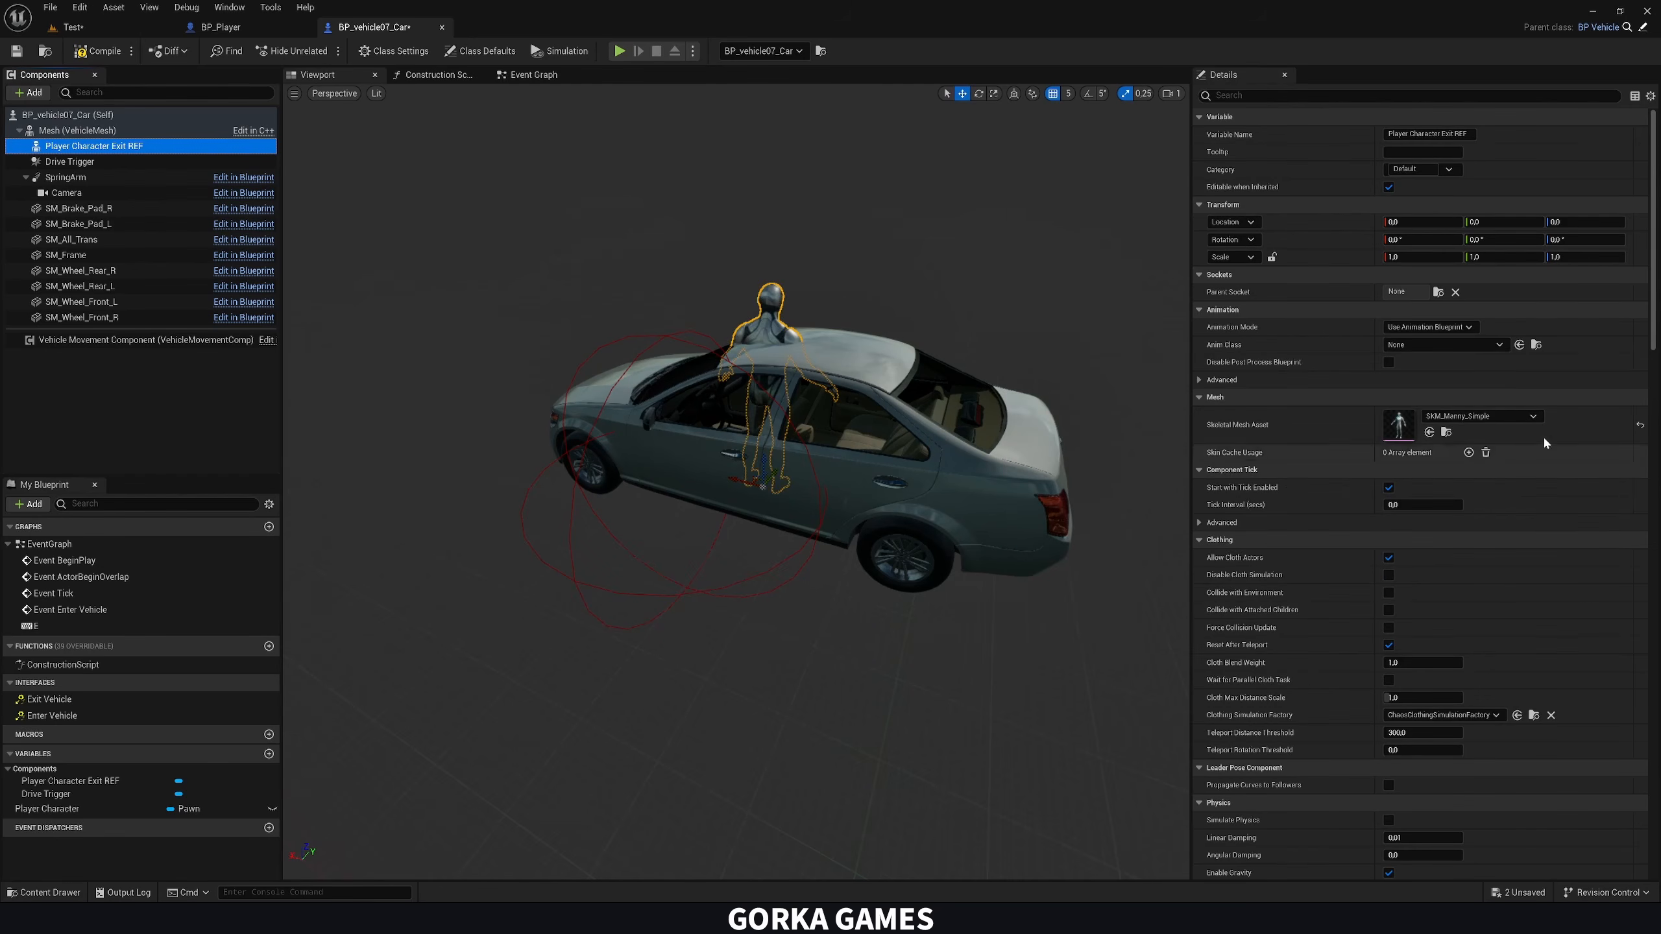
left_click(1085, 99)
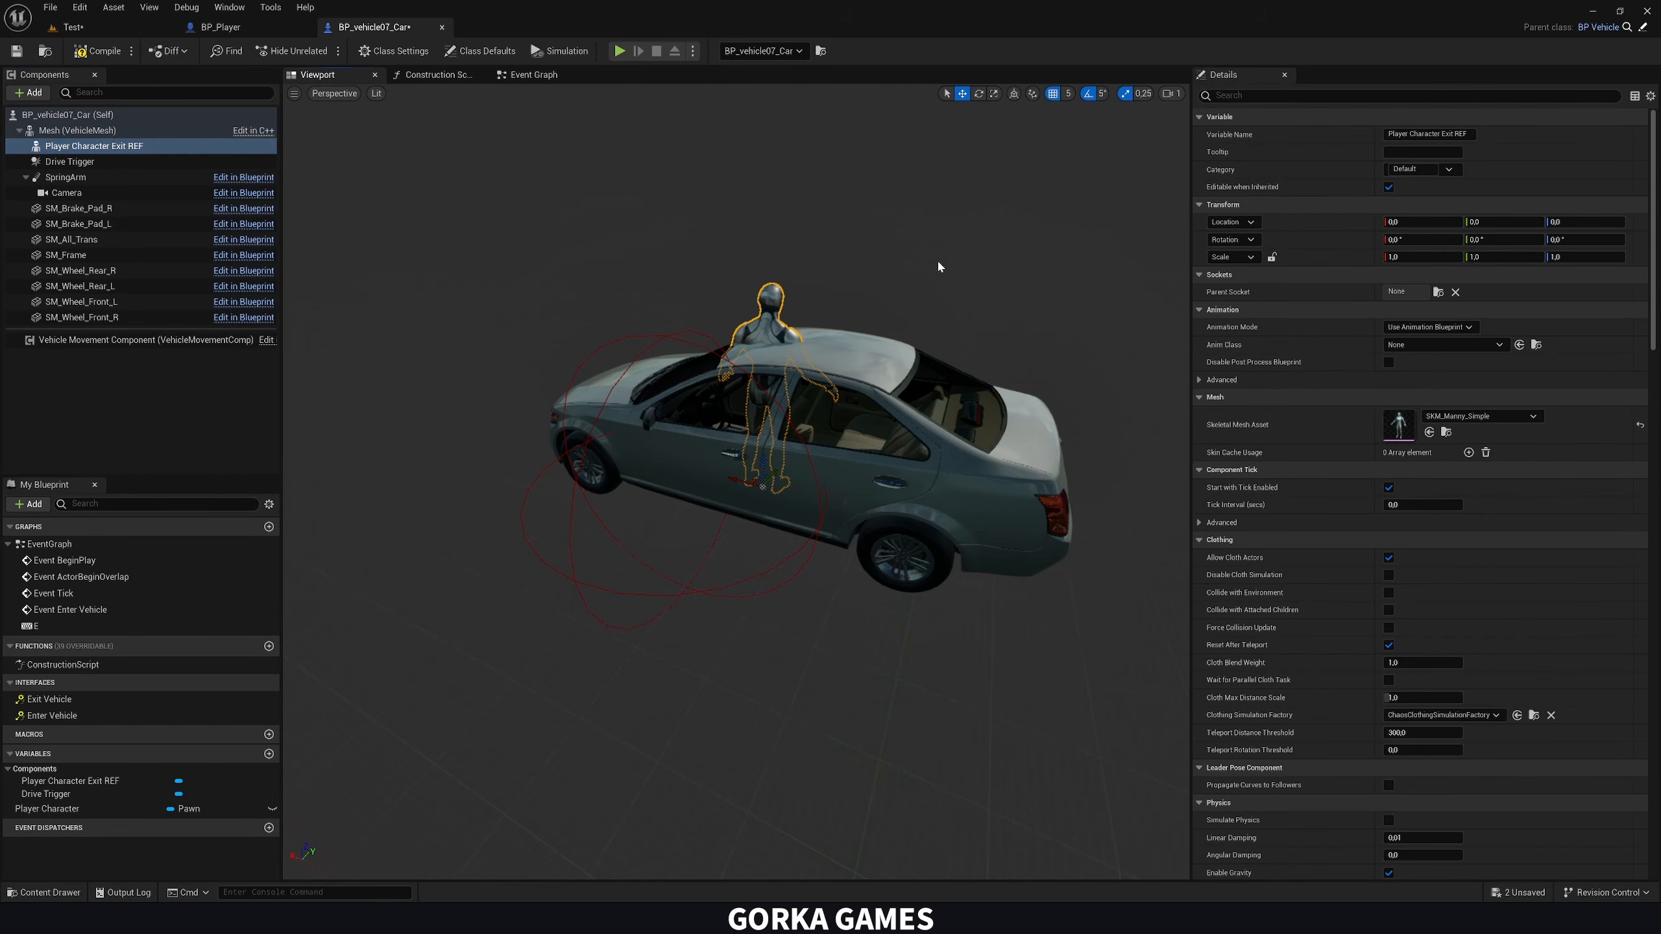
right_click_drag(796, 378, 794, 391)
left_click_drag(778, 478, 680, 544)
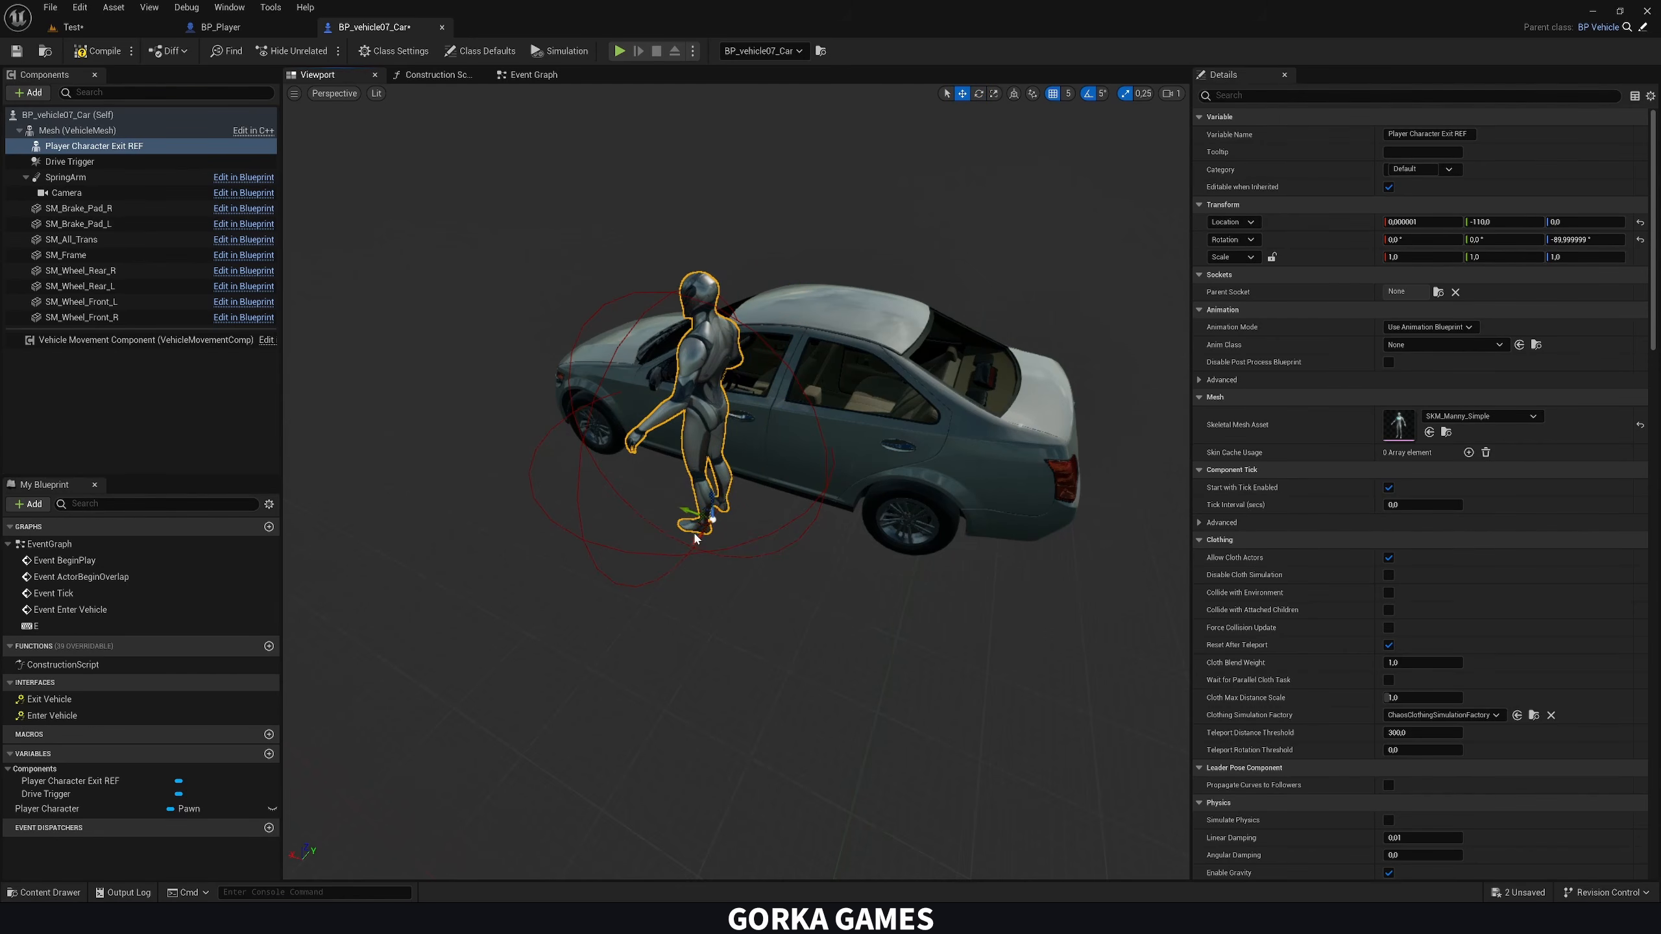
right_click_drag(680, 544, 691, 442)
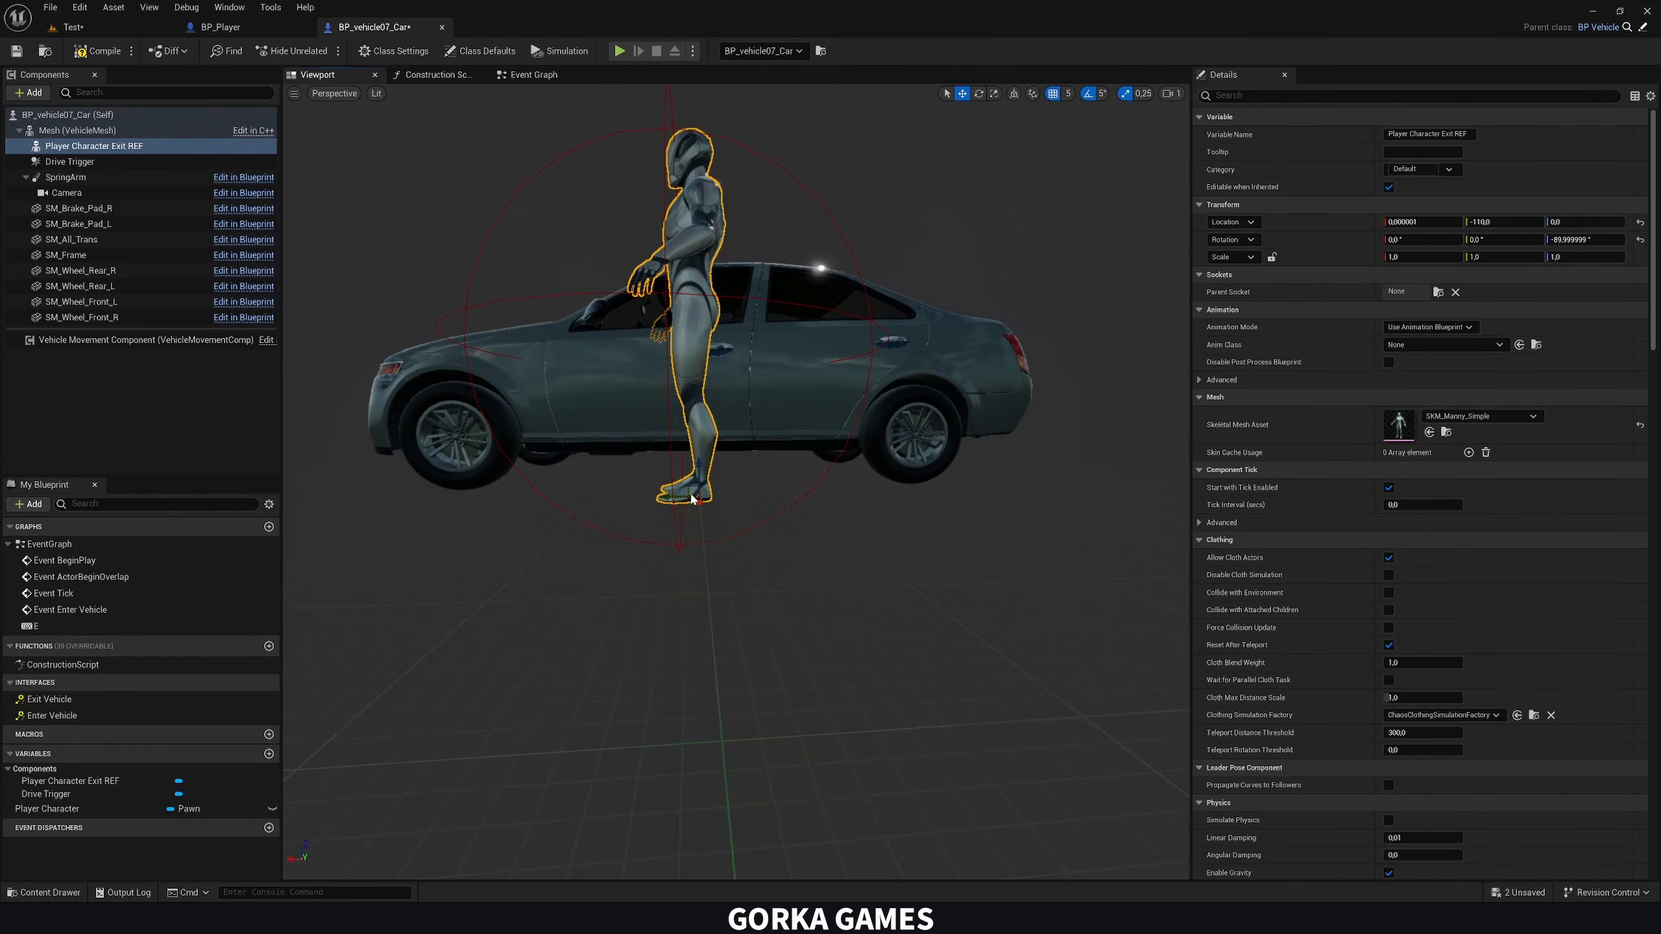
Raise Player Character Exit REF to a Z location of 10 and check its placement beside the car
left_click_drag(698, 473, 698, 453)
right_click_drag(698, 452, 588, 484)
right_click_drag(775, 471, 716, 490)
Enable Hidden in Game for Player Character Exit REF, check its collision preset, and compile the Blueprint
left_click(1252, 98)
type("hidd")
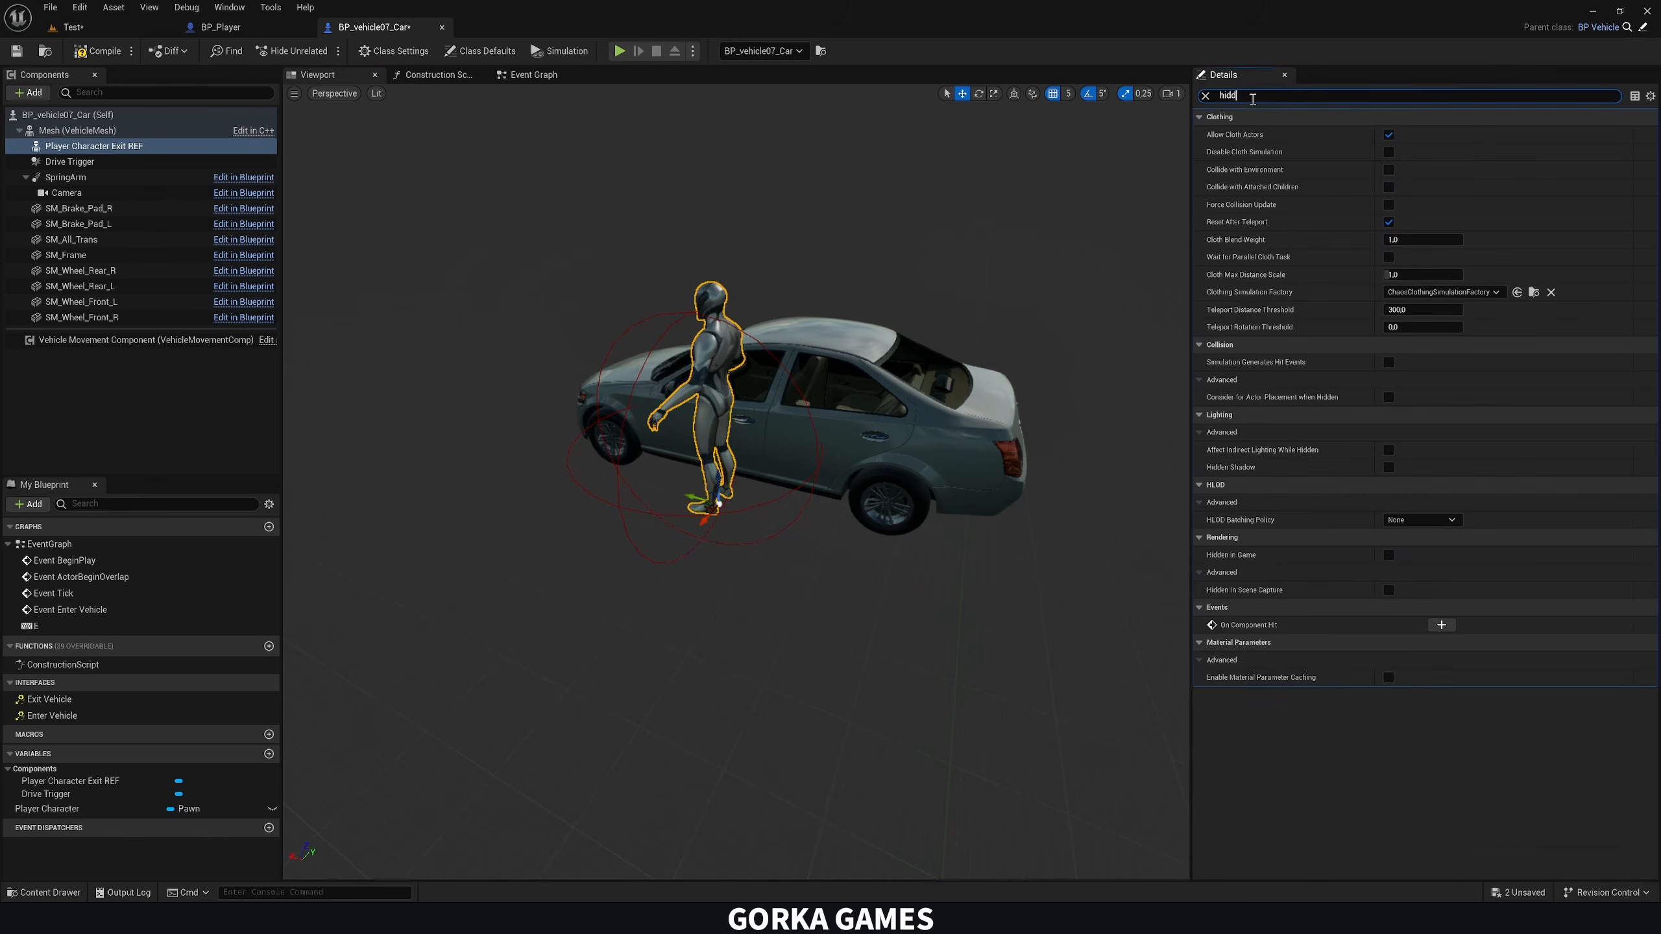
left_click(1388, 257)
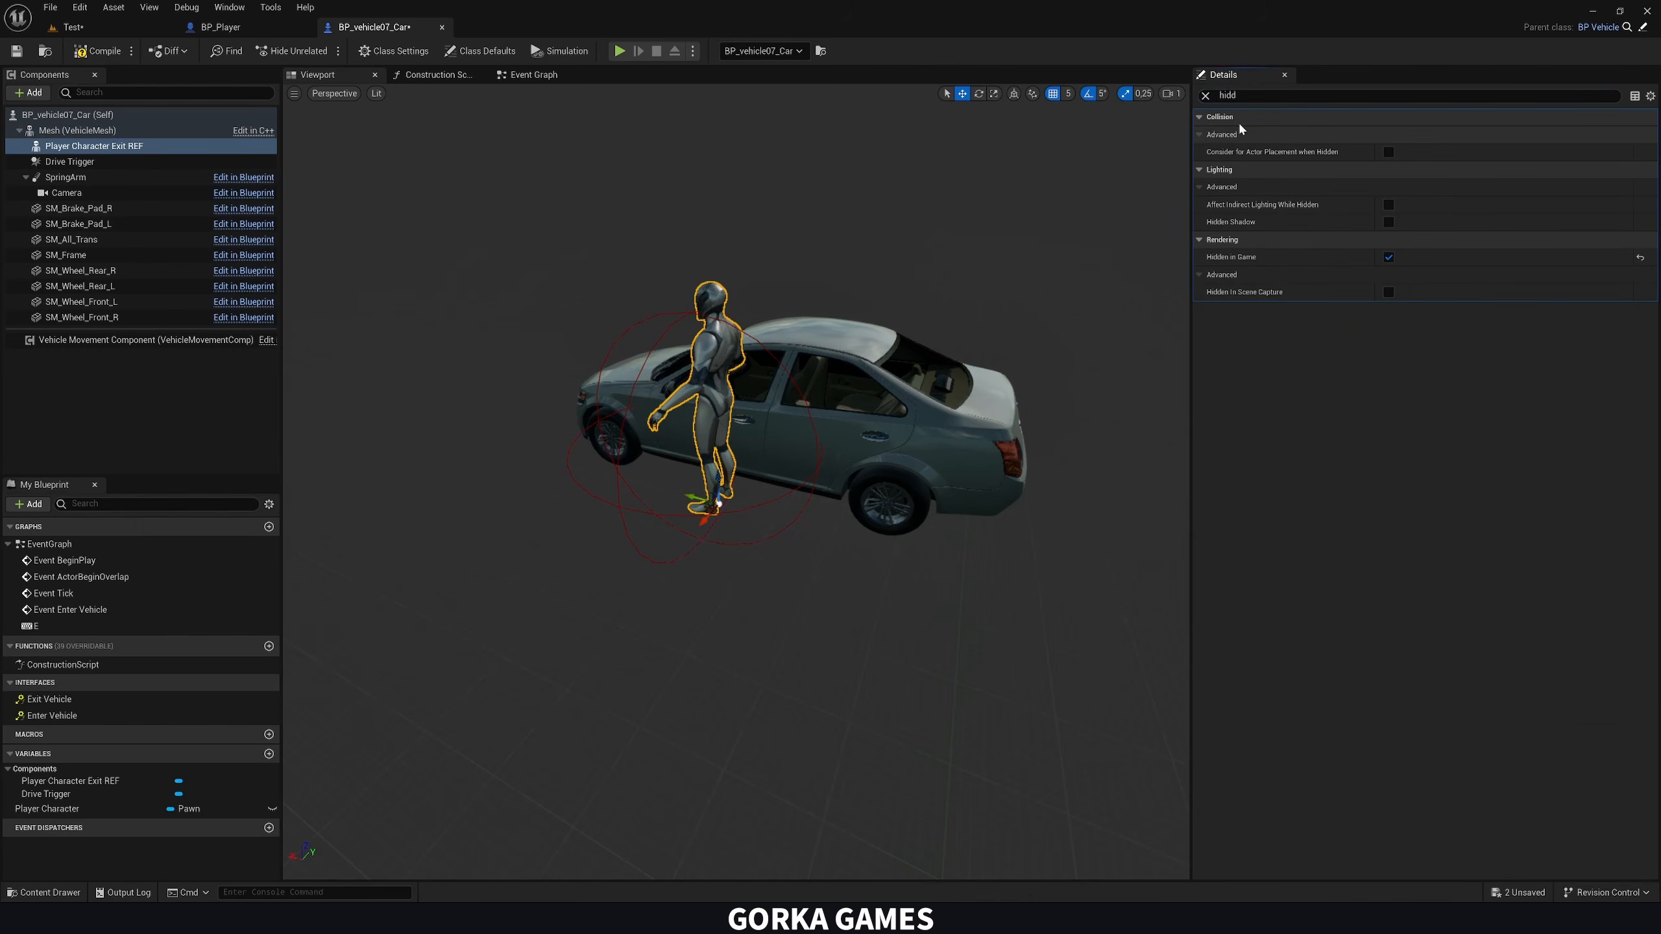
left_click(1206, 96)
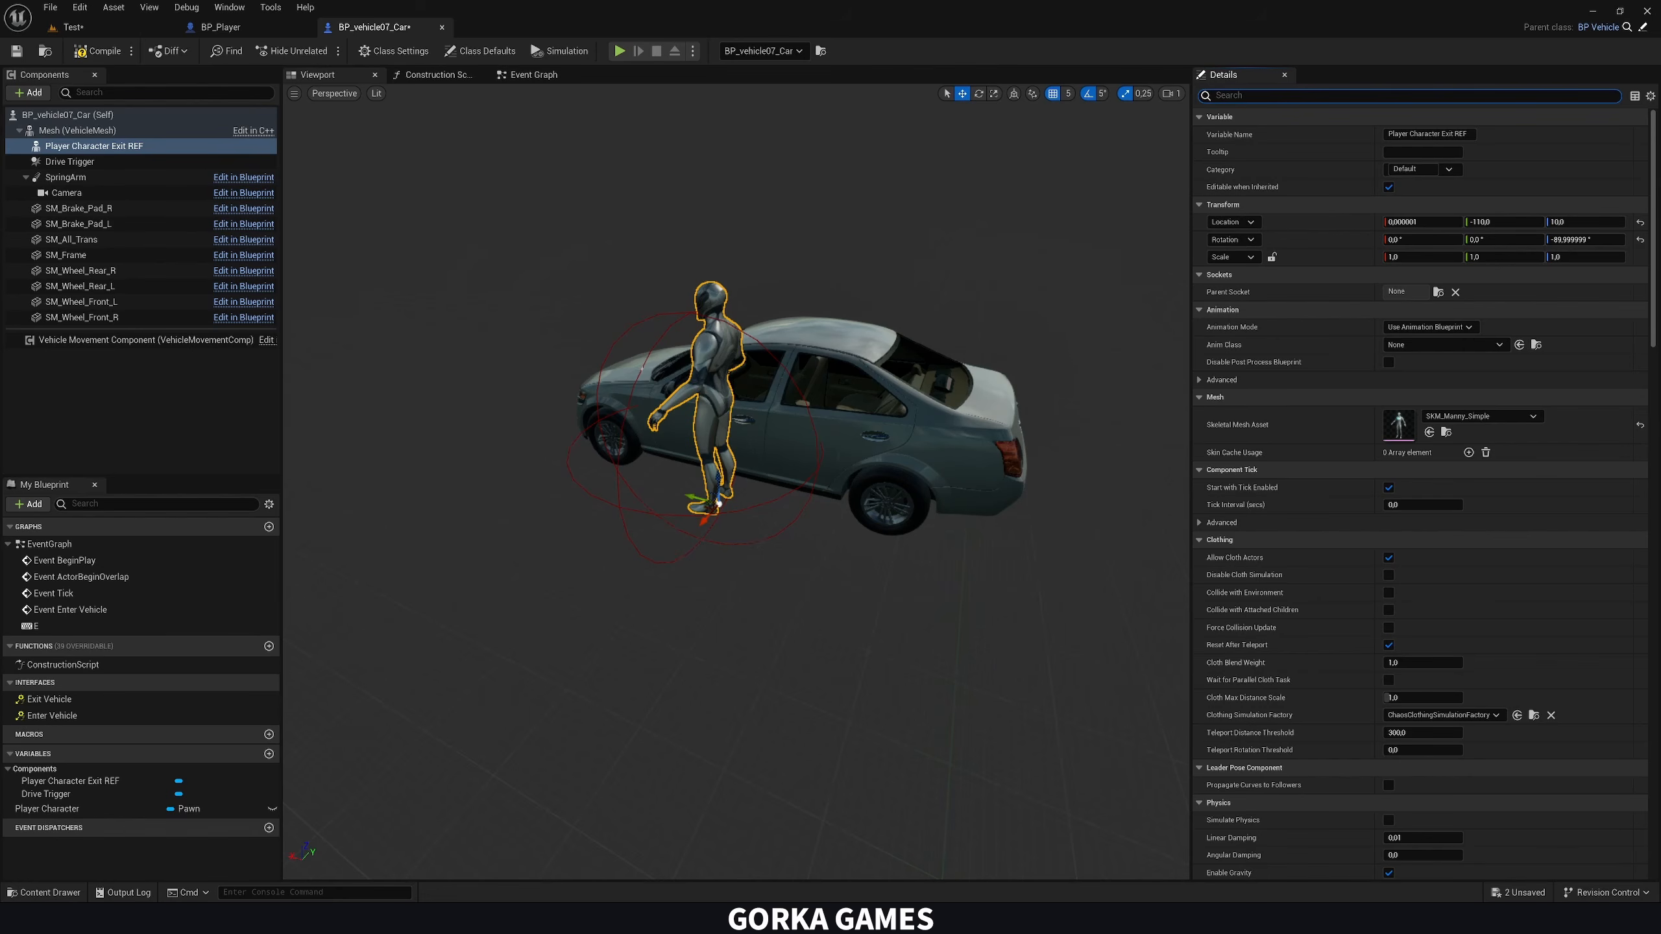
scroll(1374, 557, "down", 15)
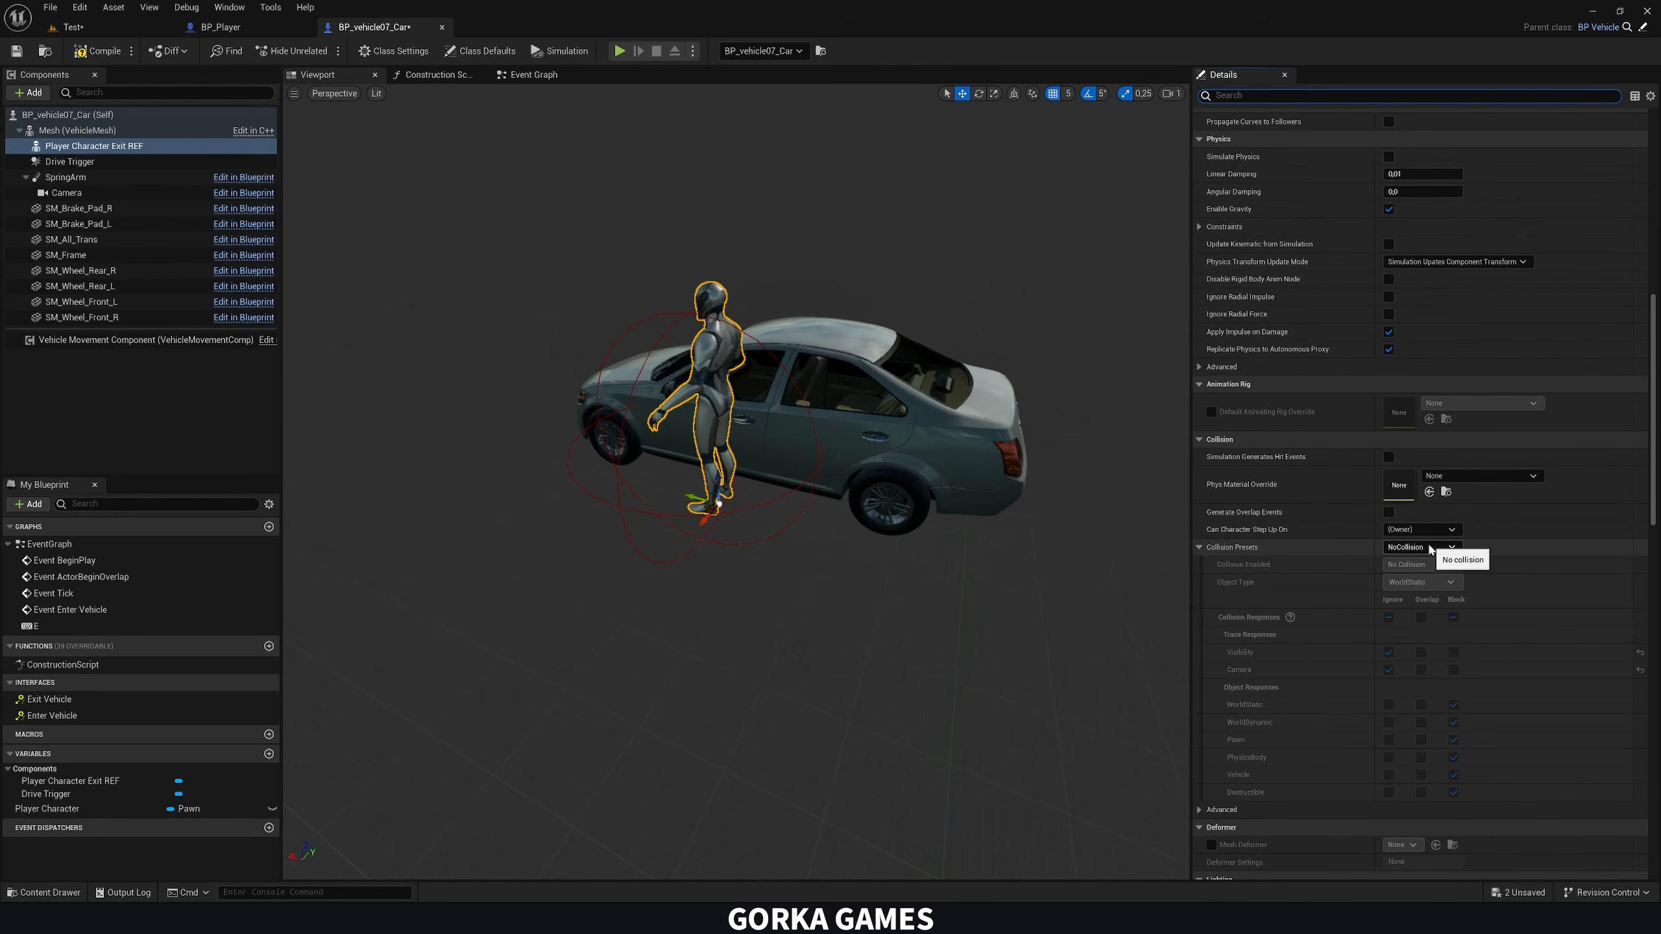
scroll(1377, 571, "up", 15)
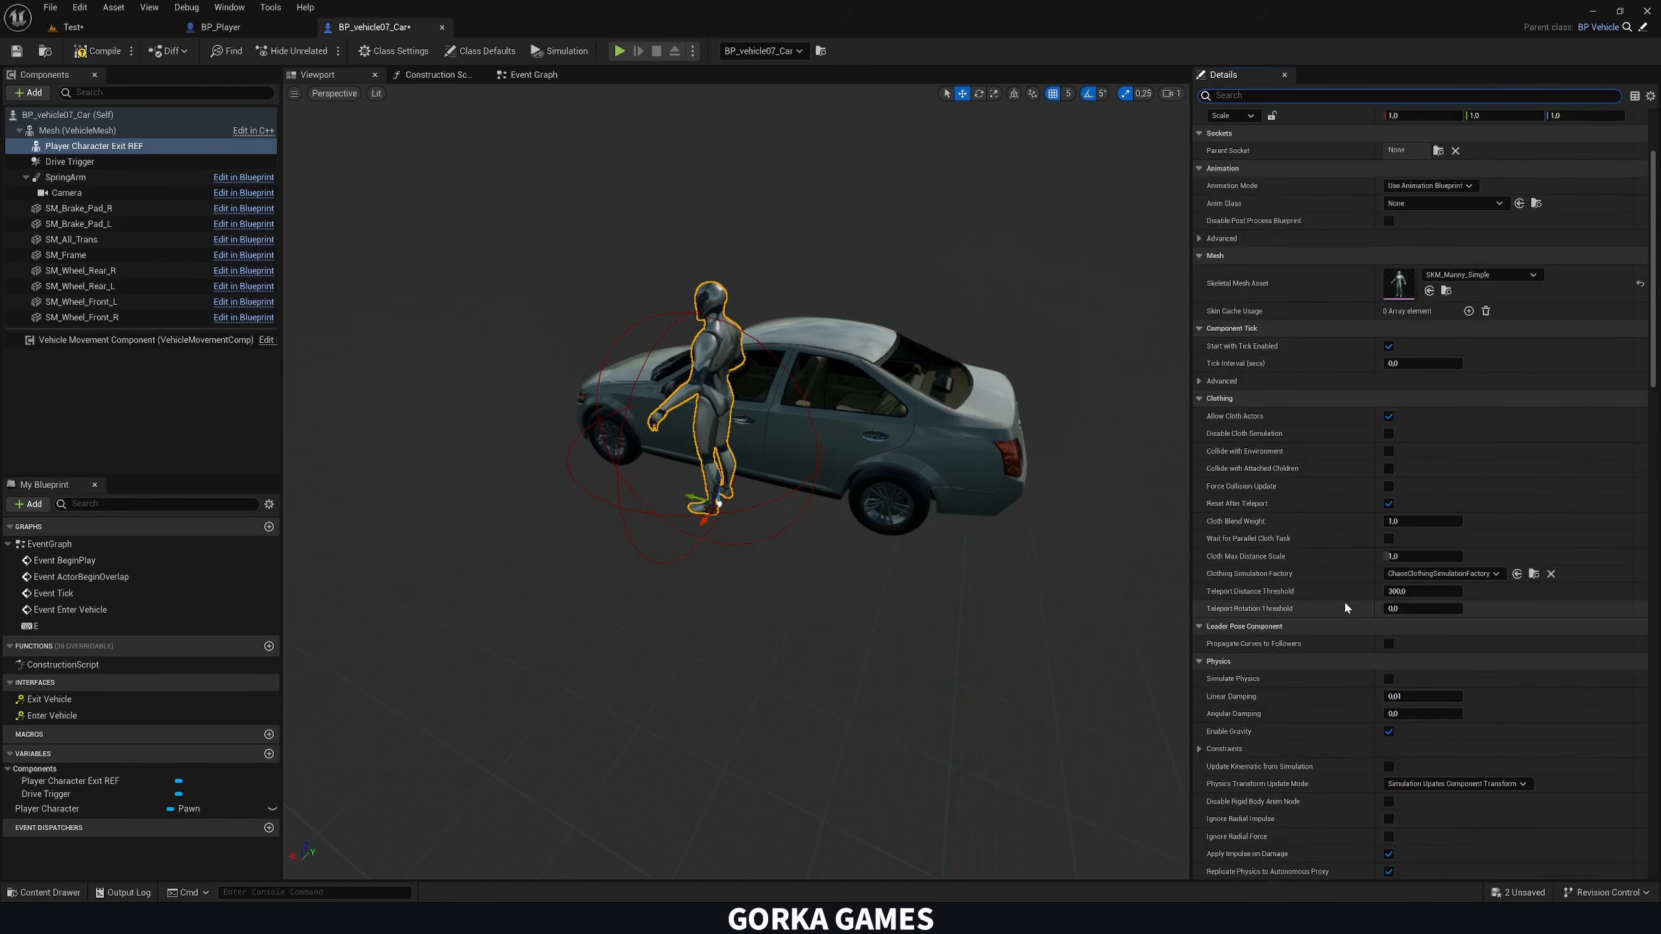
left_click(97, 51)
In the Event Graph, add Set Actor Location And Rotation targeting Player Character and wire its execution after the exit Possess node
left_click(533, 74)
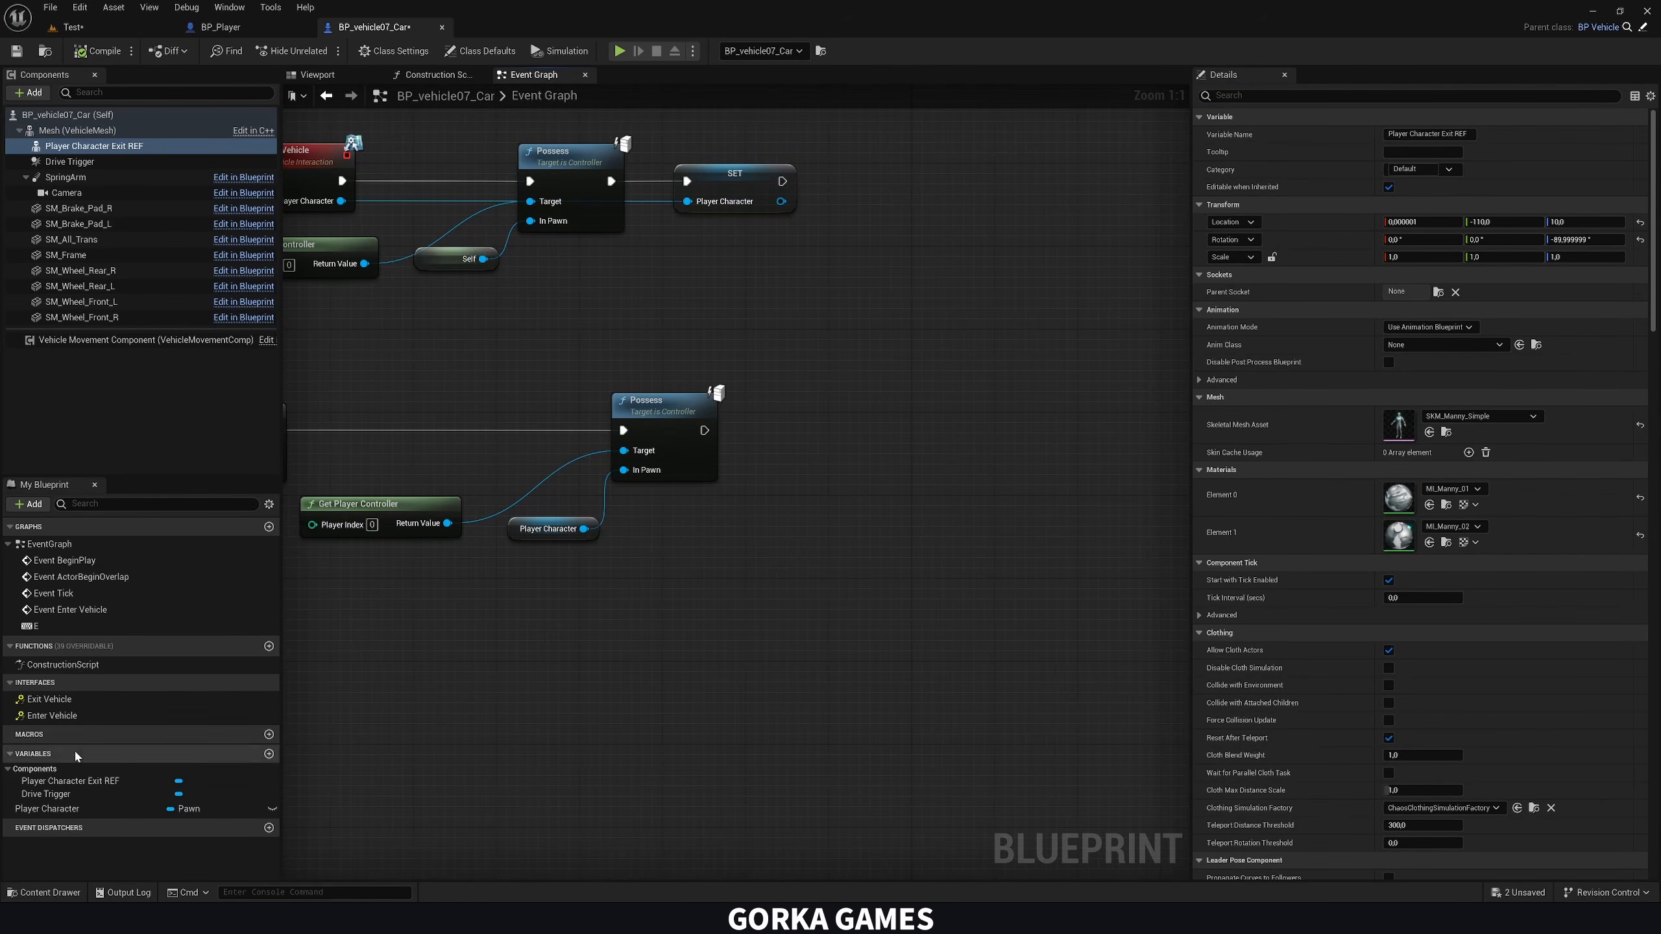
left_click_drag(70, 809, 693, 526)
left_click(716, 562)
right_click_drag(614, 427, 556, 430)
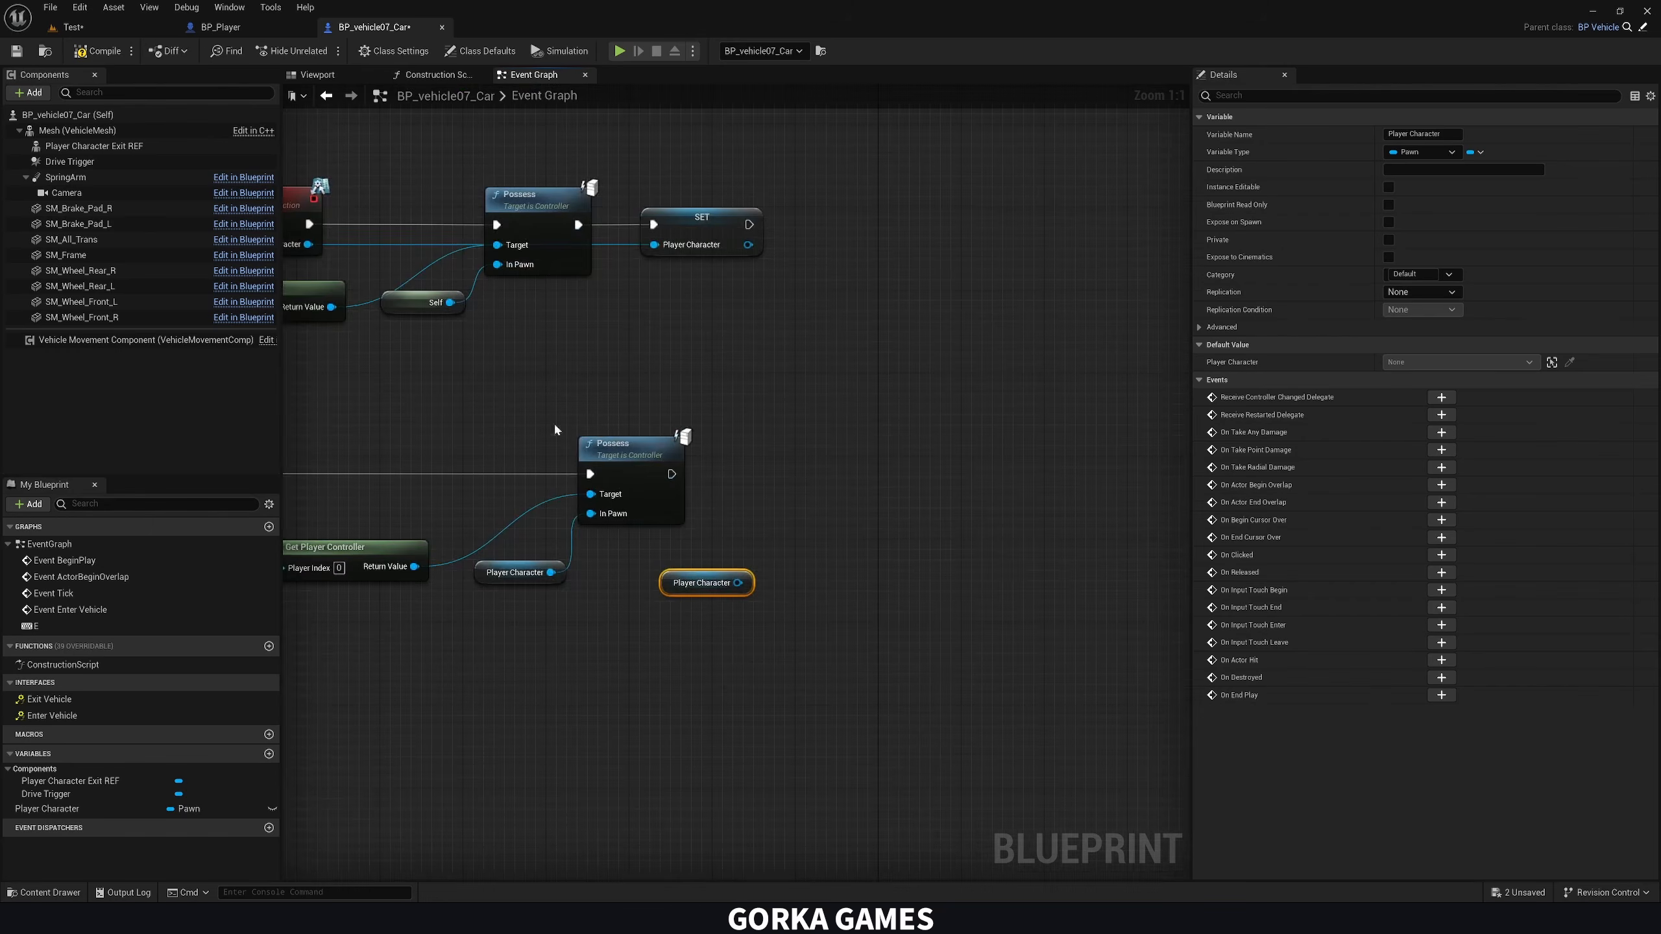
left_click_drag(740, 583, 822, 490)
type("se")
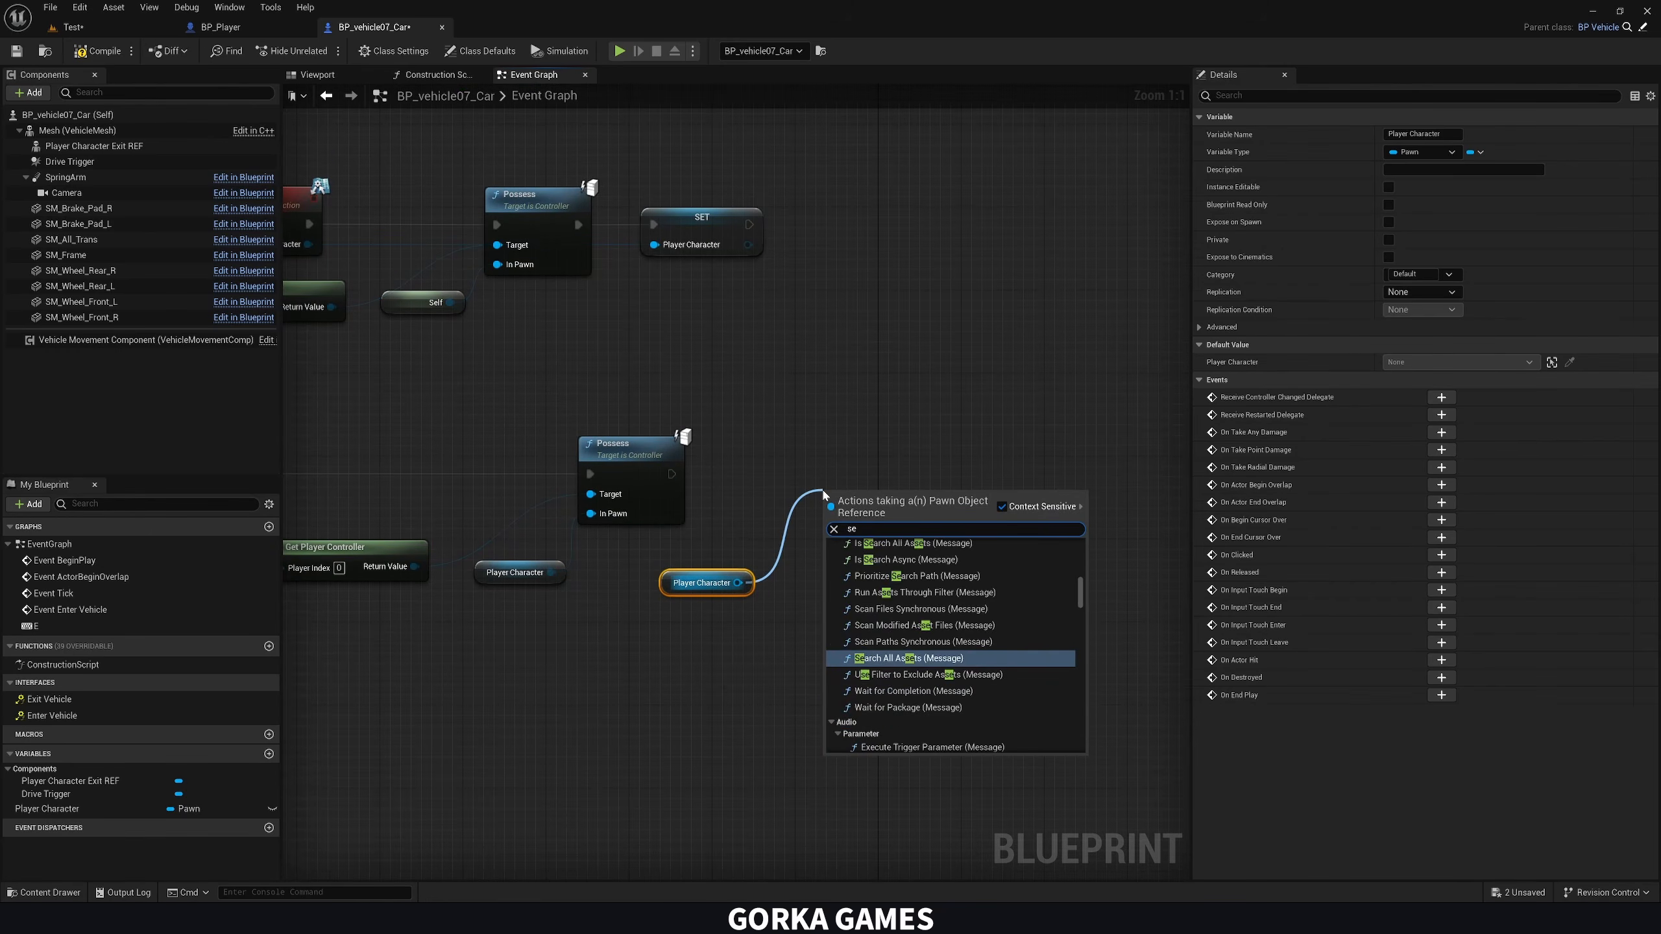
type("t actor")
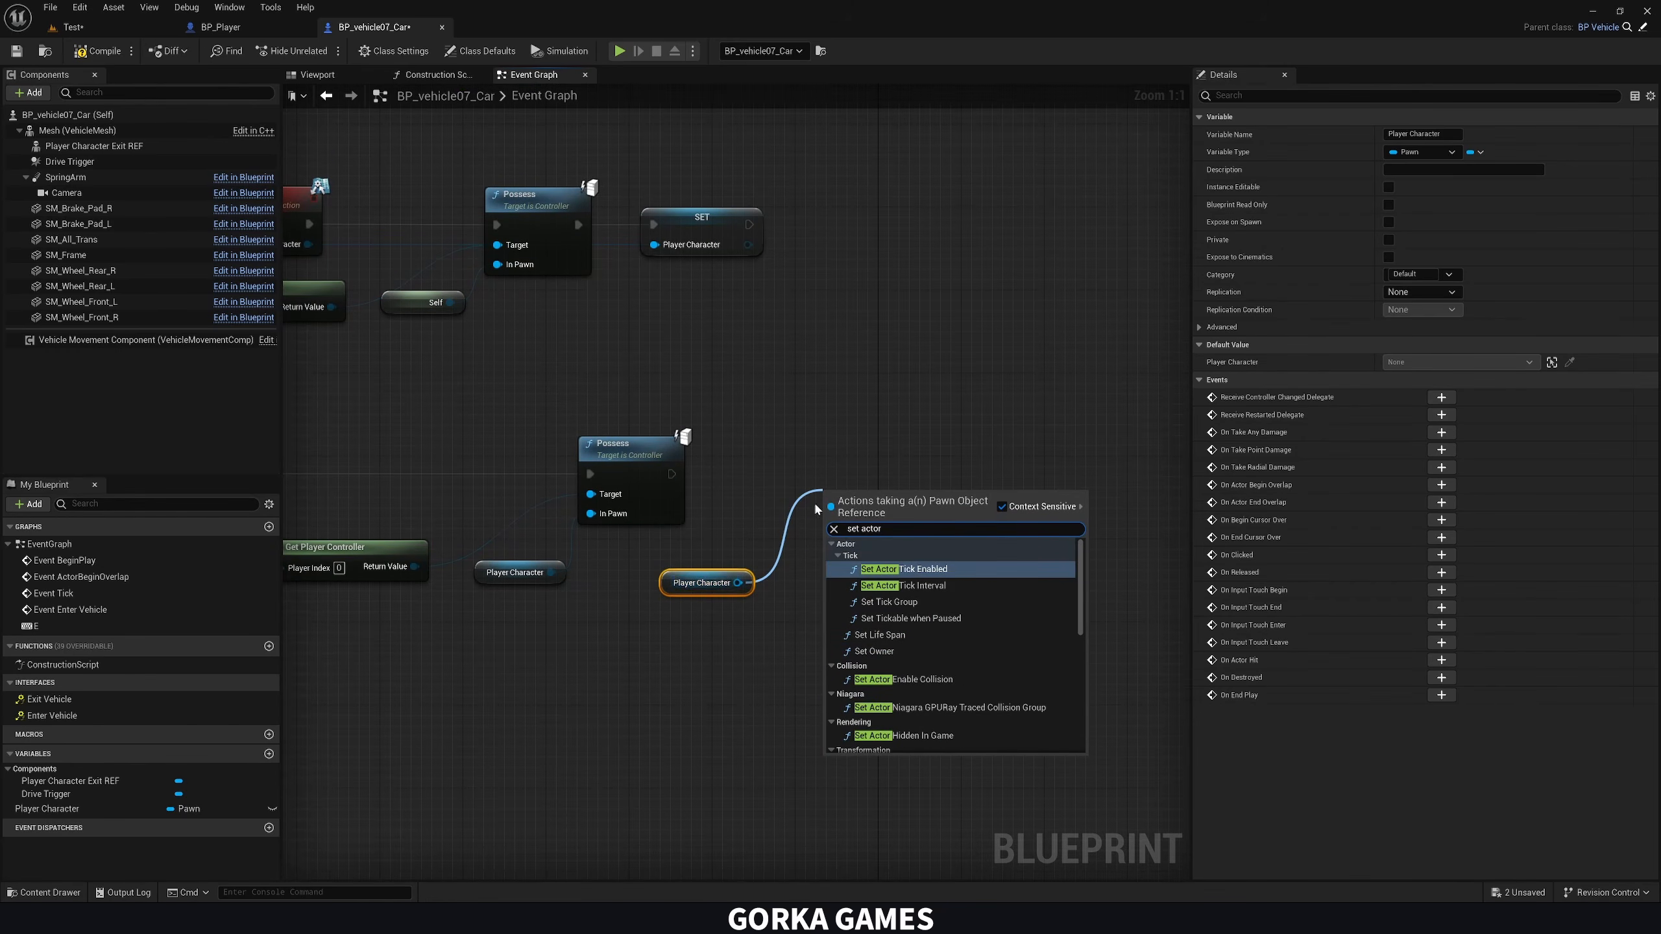
scroll(932, 620, "down", 5)
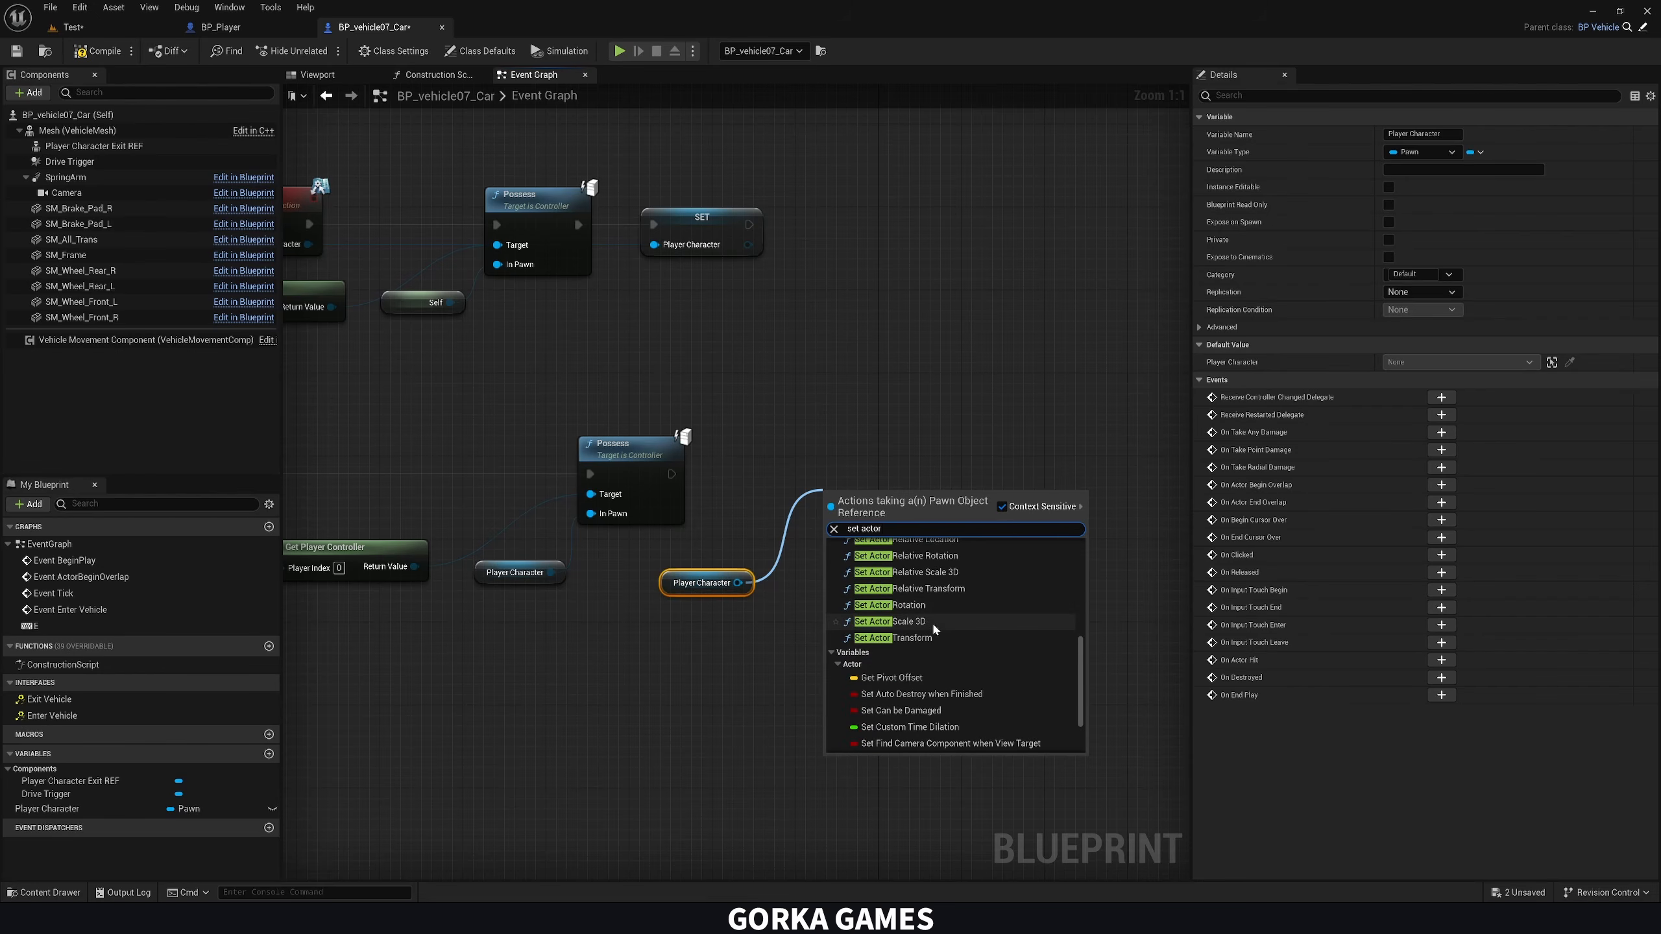
scroll(938, 632, "up", 2)
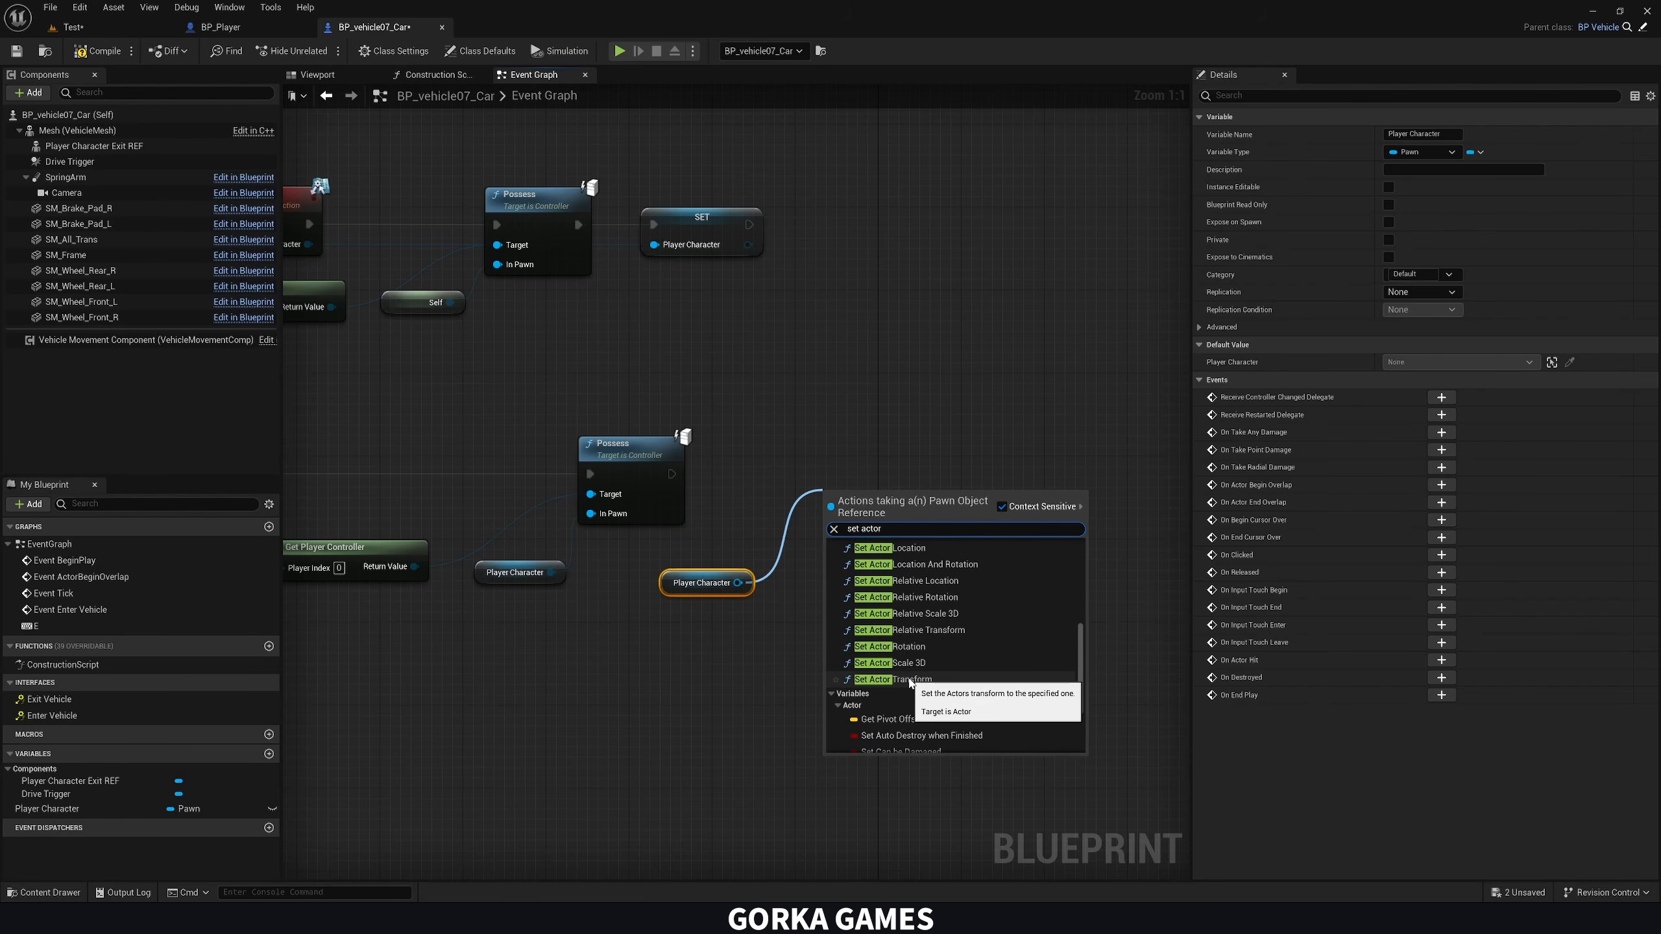
left_click(932, 566)
left_click_drag(671, 473, 942, 472)
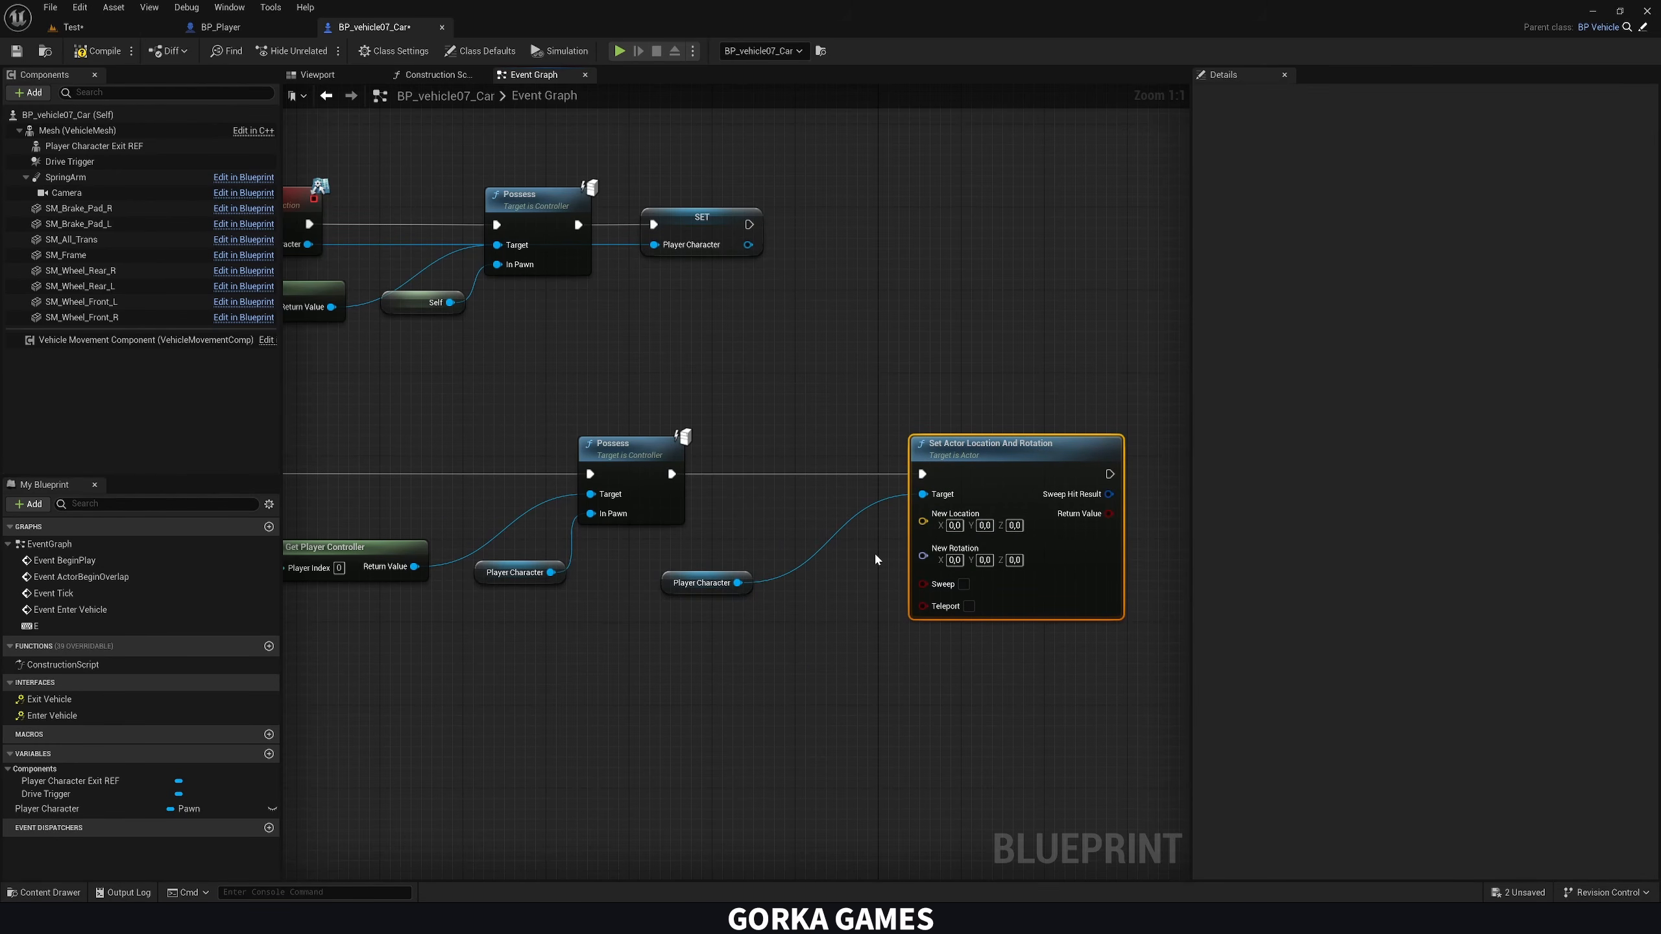
Place a Player Character Exit REF reference below the Player Character getter and feed it into a Get World Transform node
right_click_drag(875, 555, 982, 436)
right_click_drag(916, 483, 883, 486)
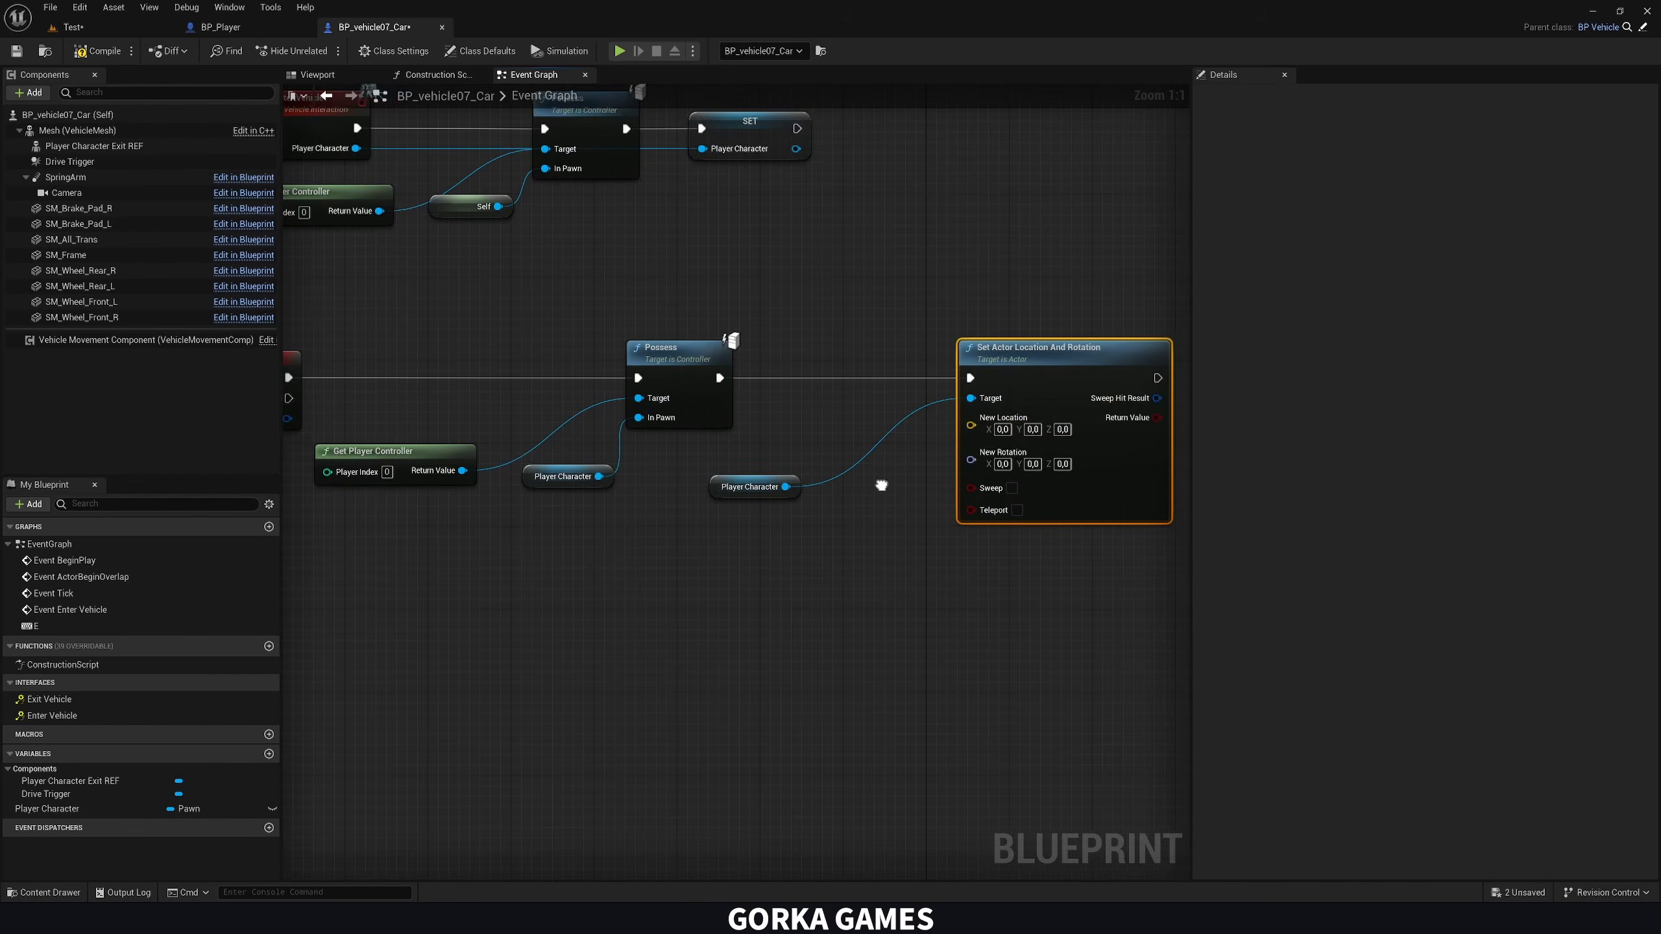
right_click_drag(717, 571, 694, 567)
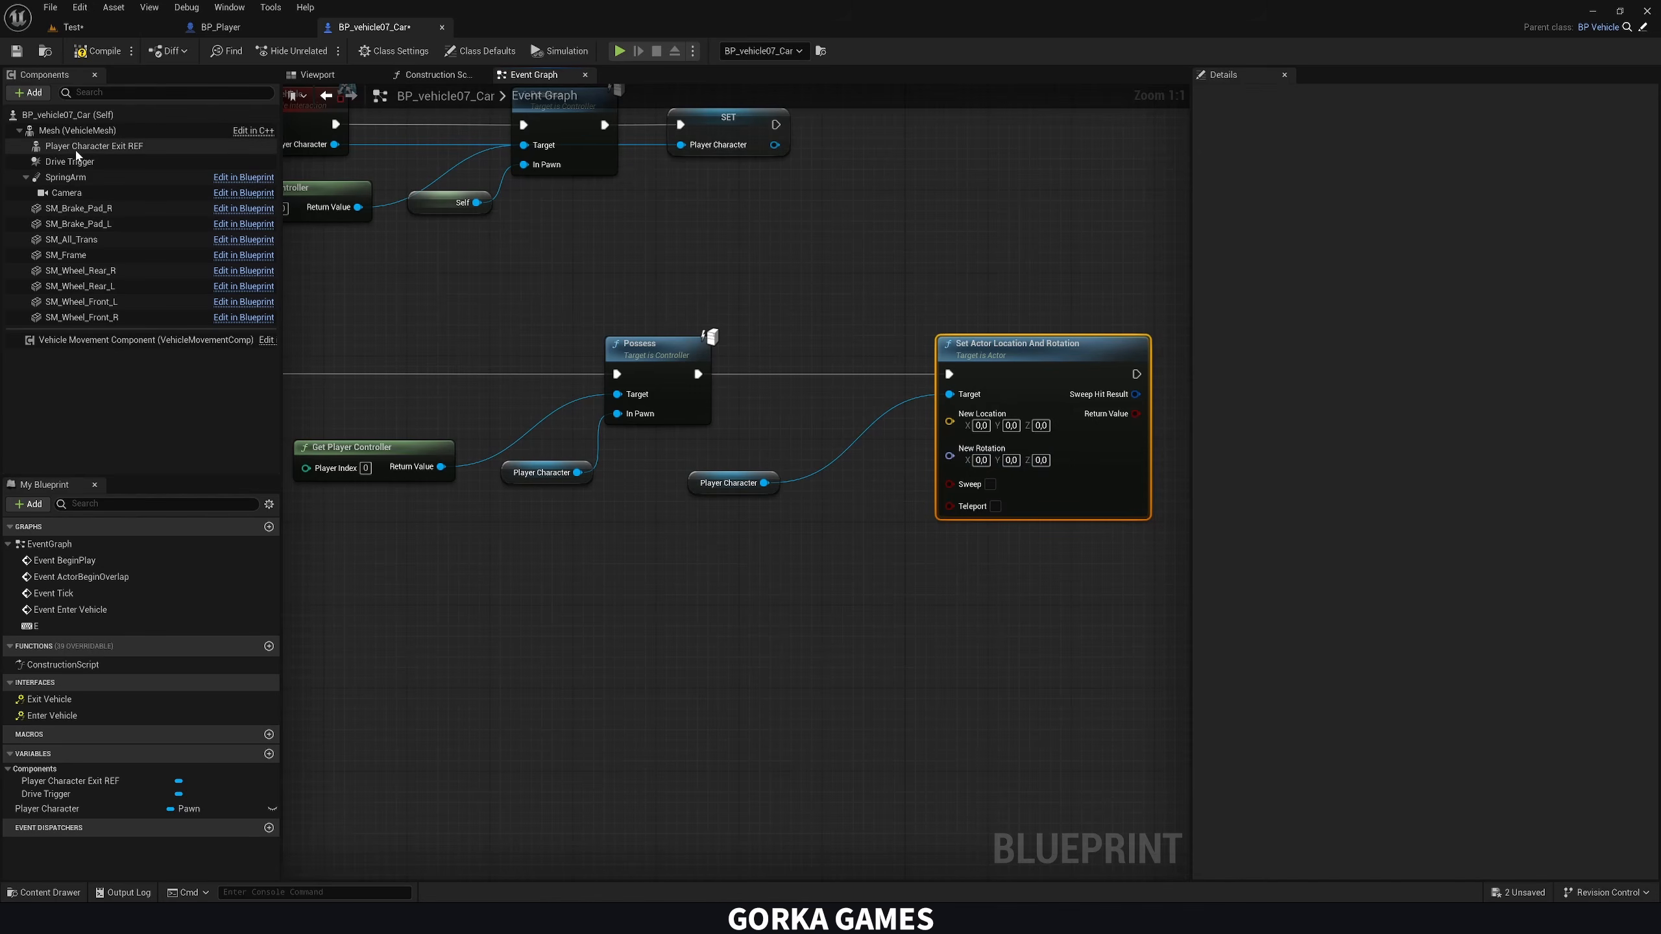
left_click_drag(59, 153, 77, 153)
left_click_drag(724, 591, 694, 558)
type("get ")
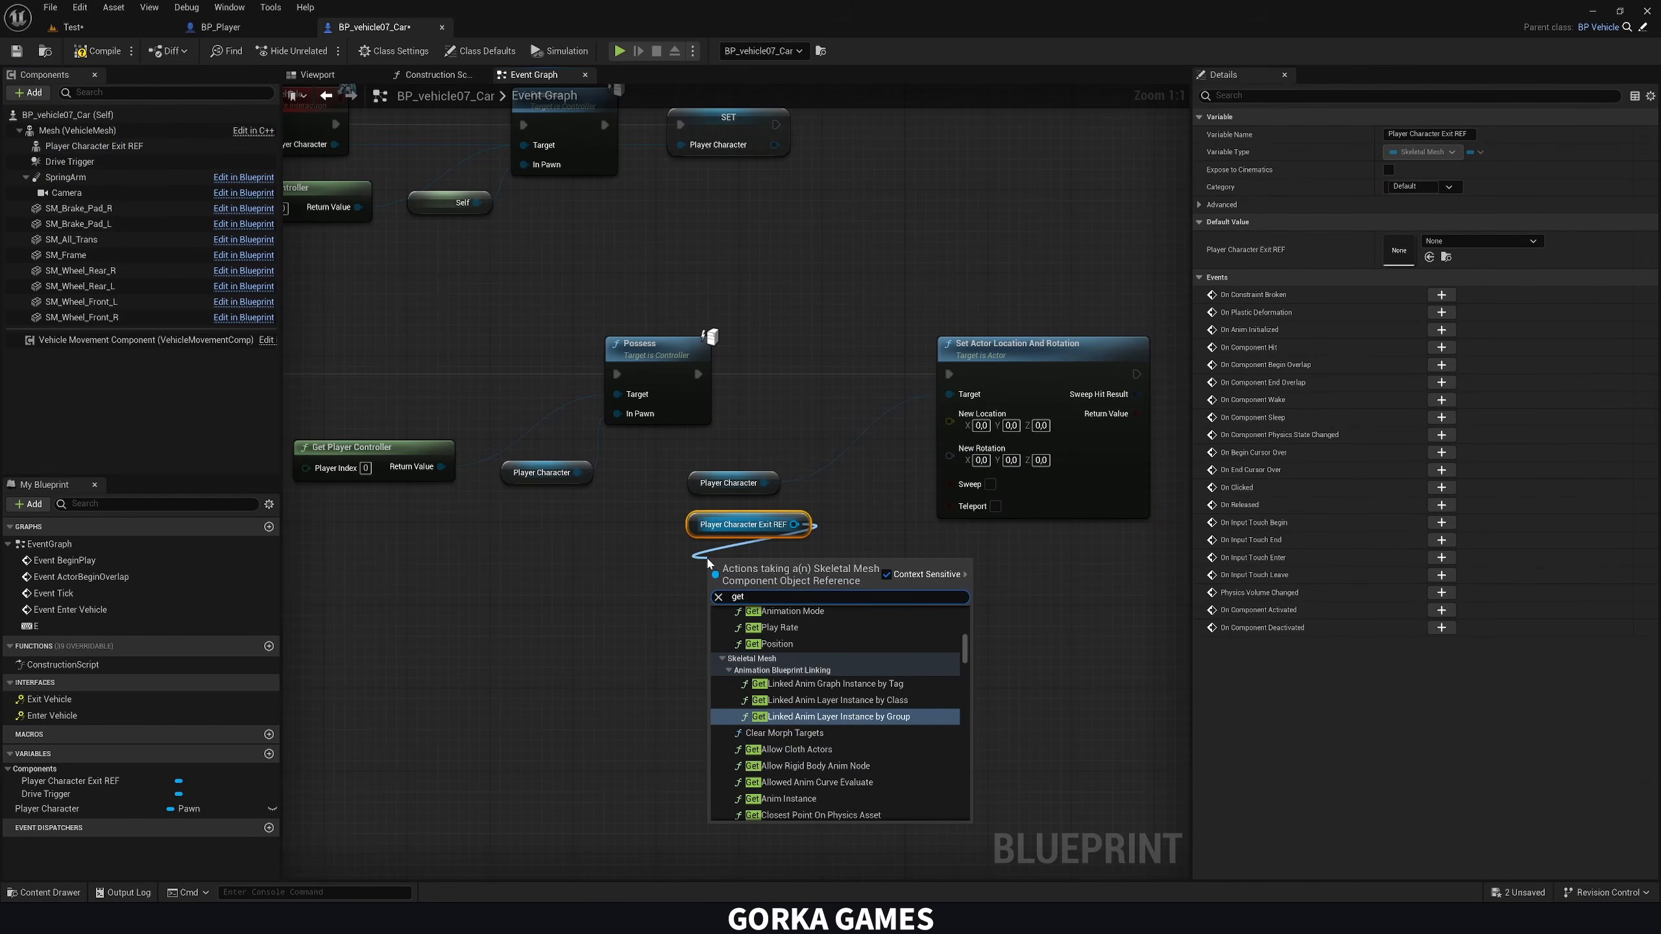
type("w")
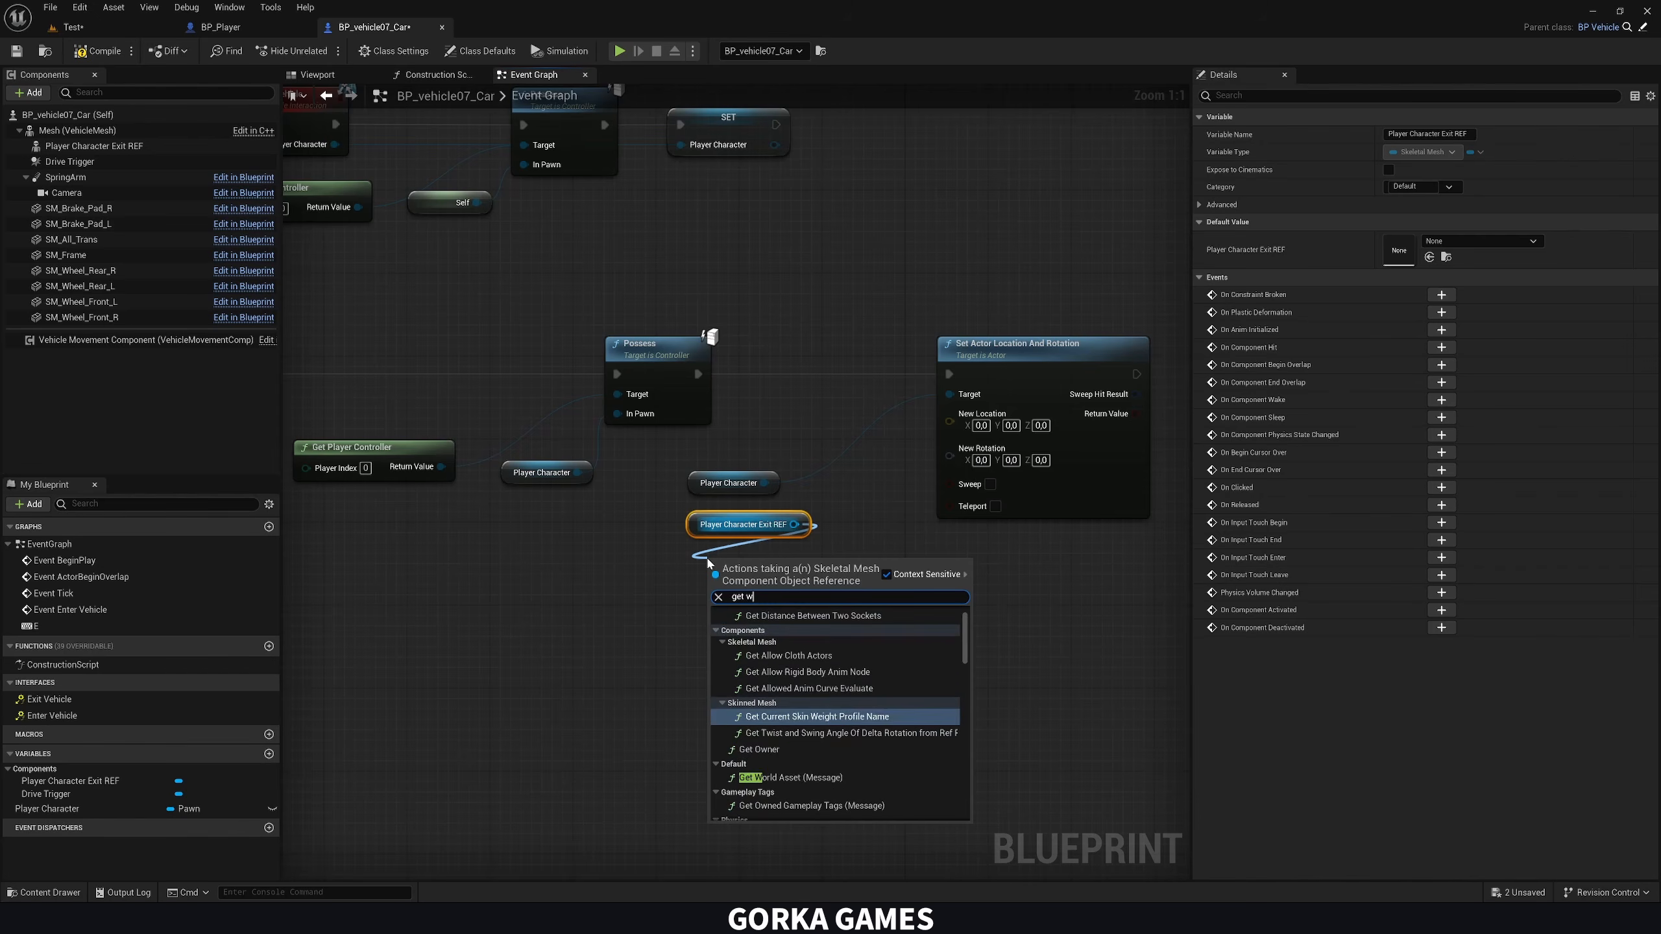
type("orld tra")
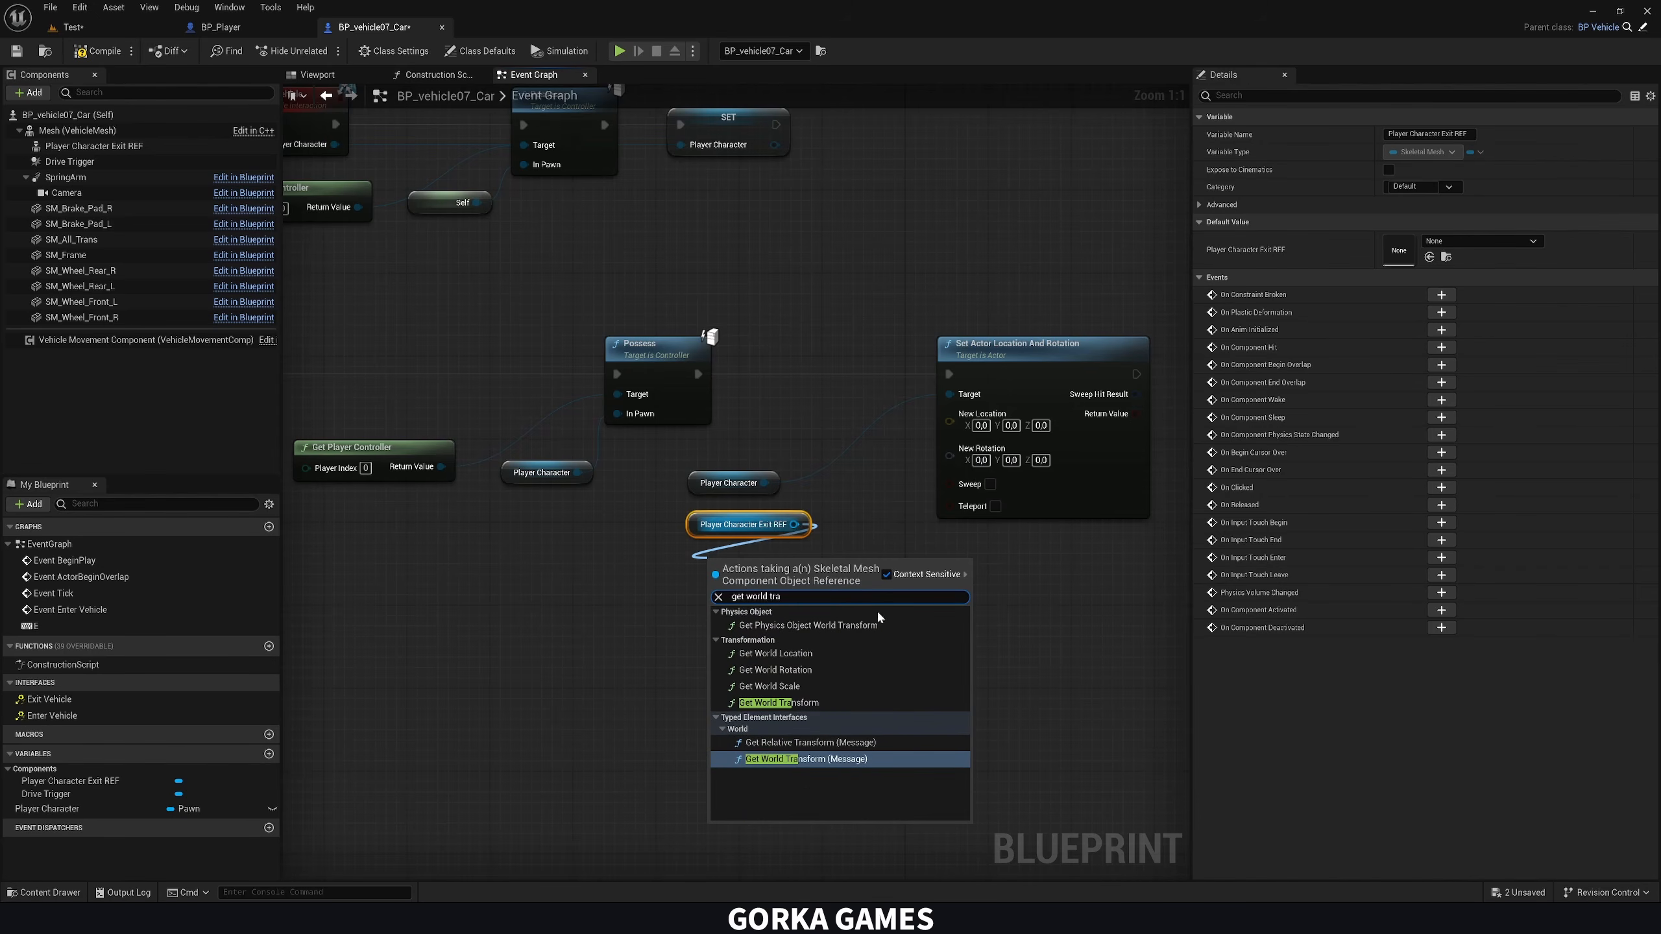
left_click(822, 700)
Split Get World Transform's return value and connect its location and rotation to New Location and New Rotation of Set Actor Location And Rotation
right_click(818, 592)
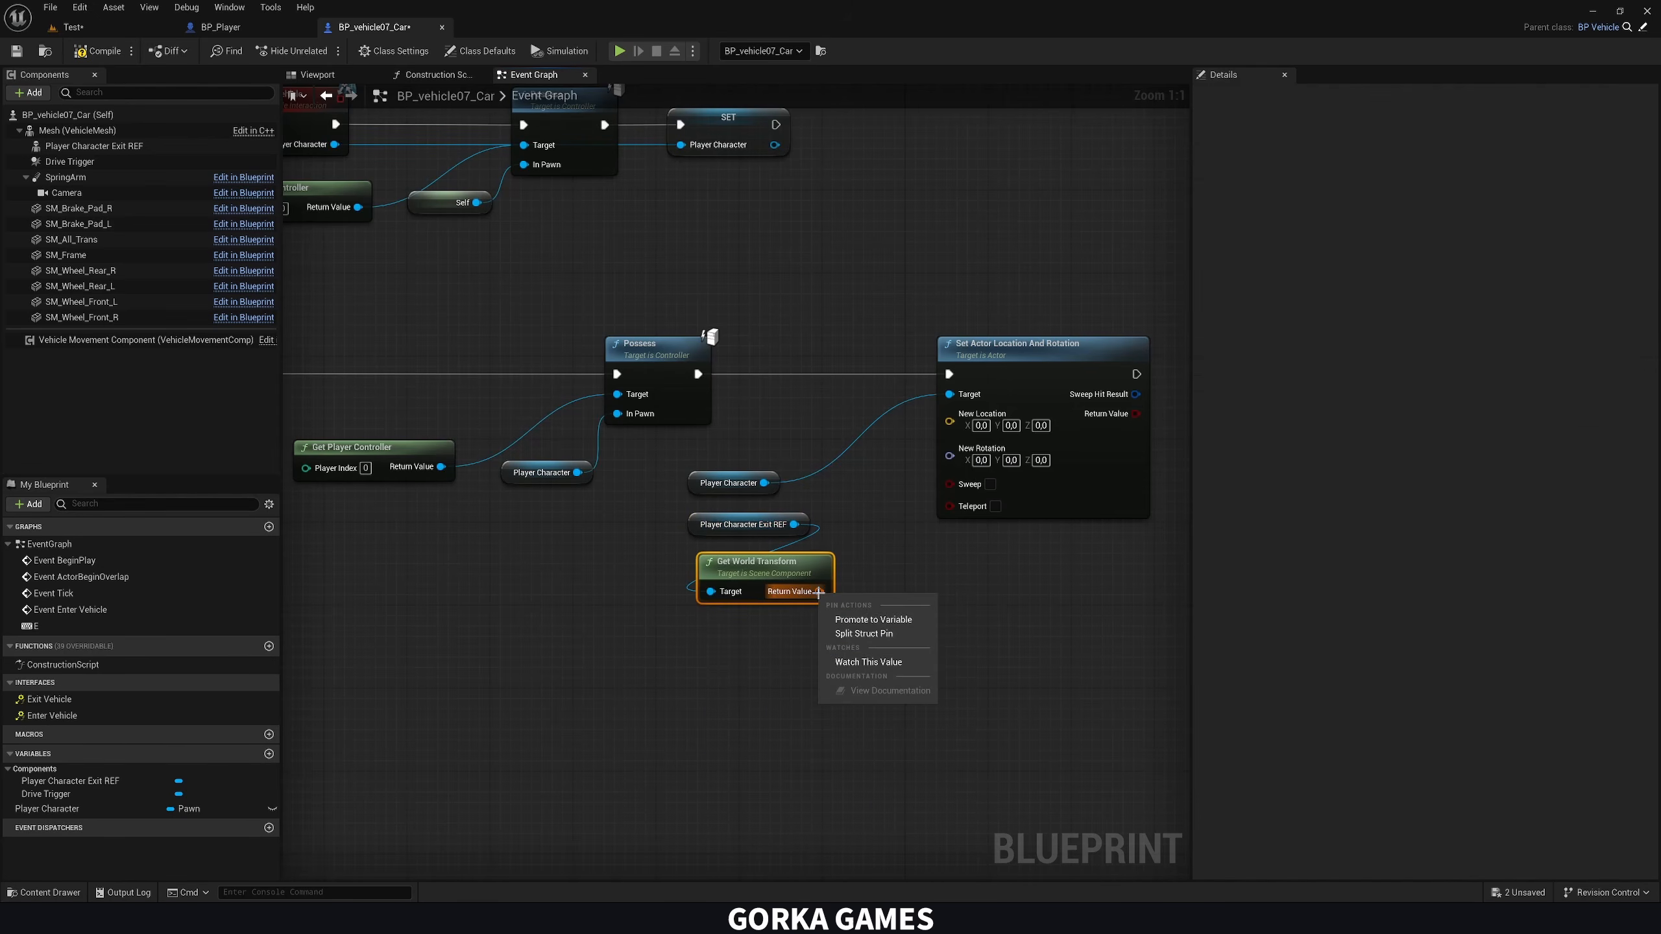
left_click(863, 634)
left_click_drag(846, 591, 949, 422)
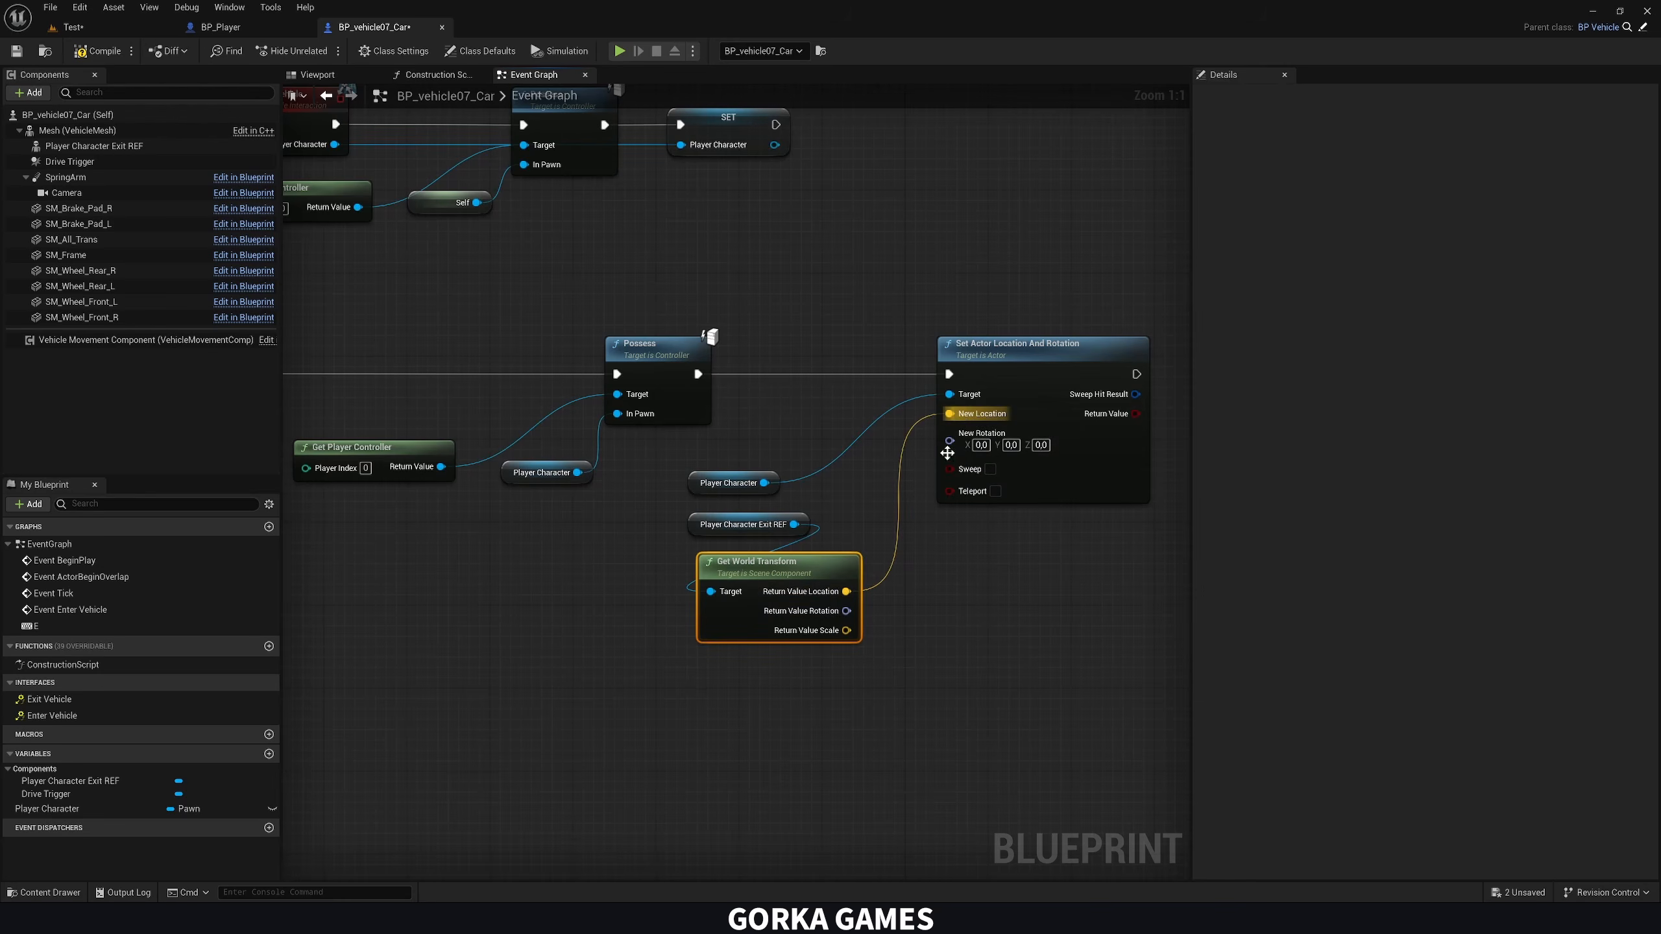
left_click_drag(846, 611, 949, 441)
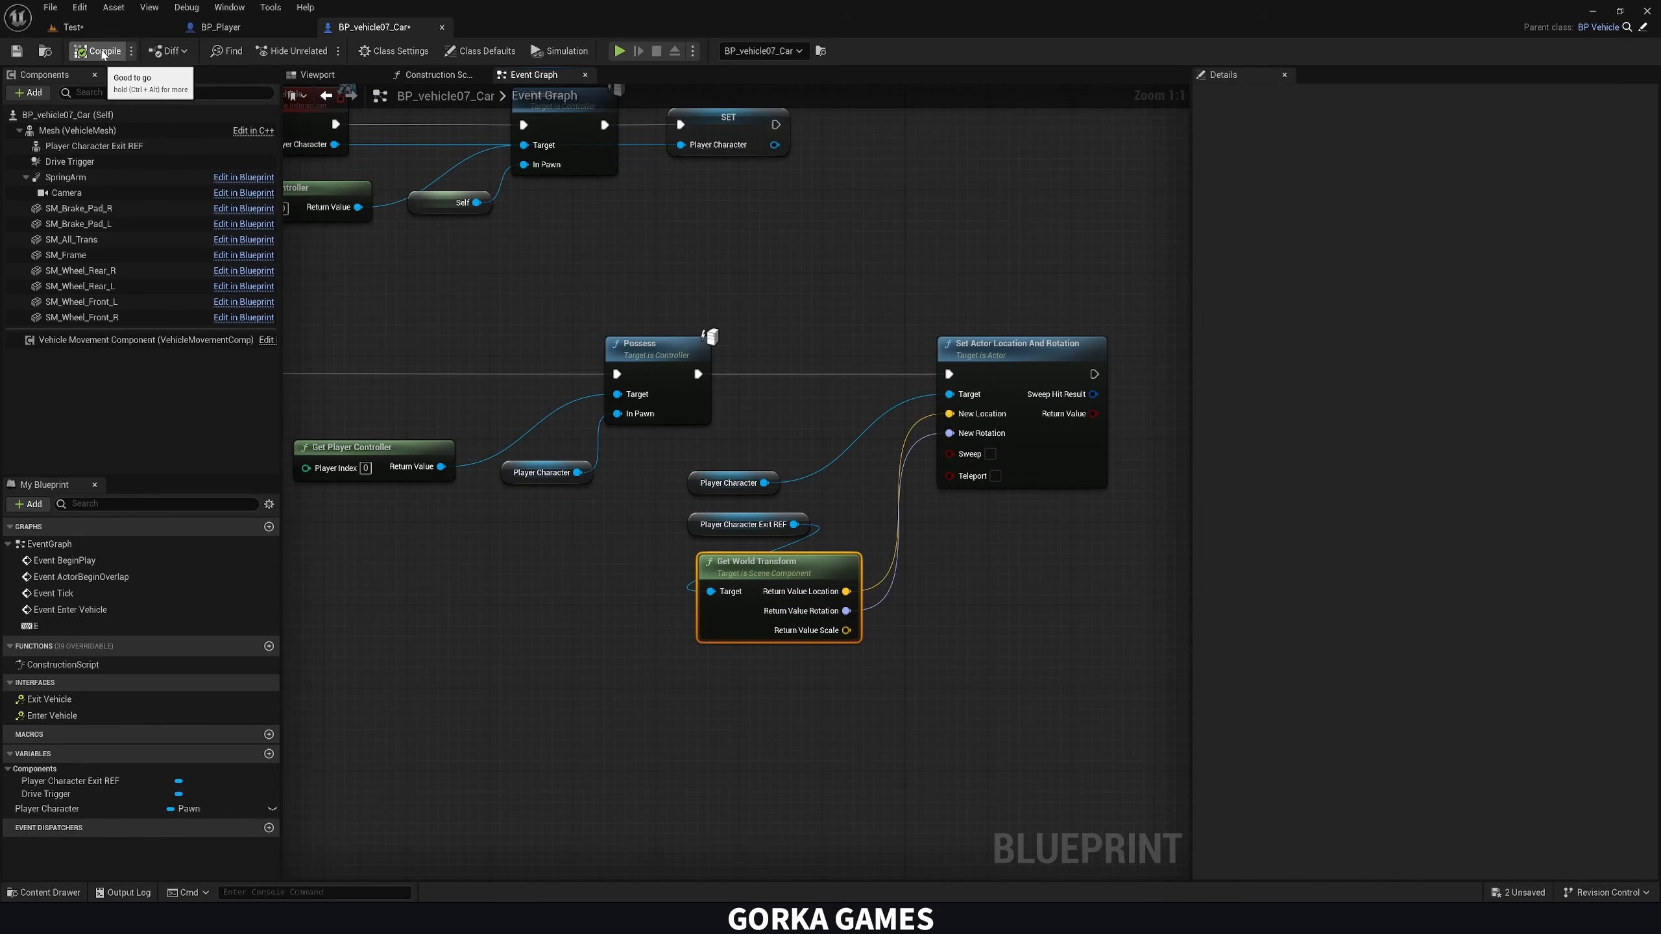
Play-test the Test level by walking to the car, entering it, driving around and exiting, and stop the session
left_click(74, 27)
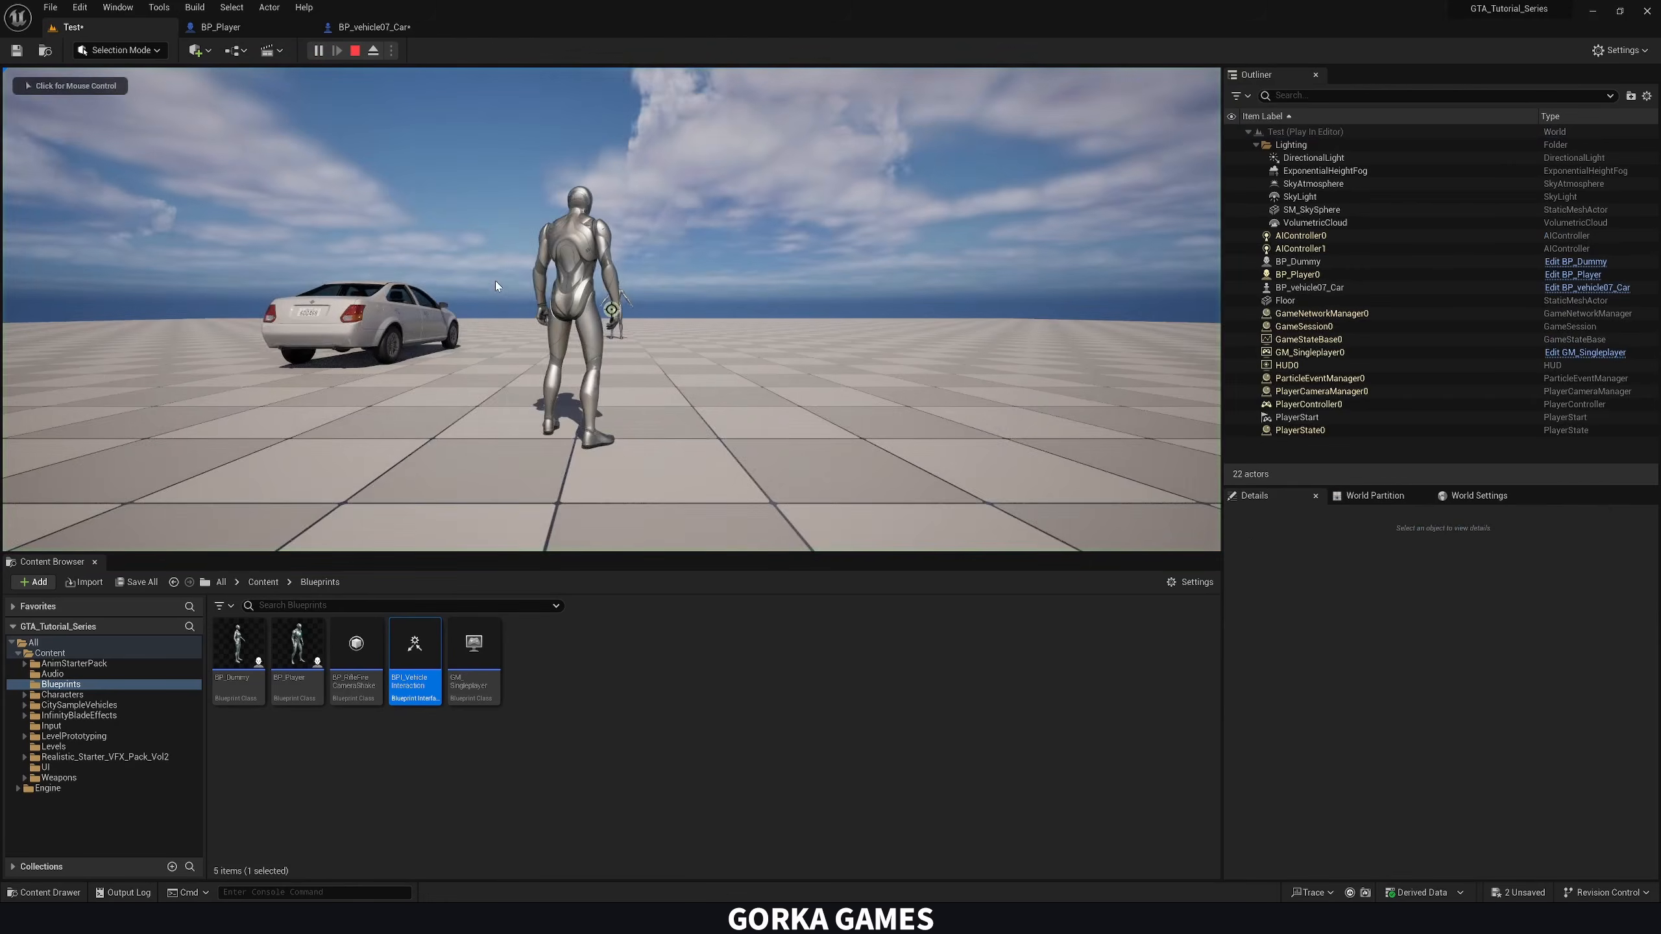
left_click(501, 288)
key("w")
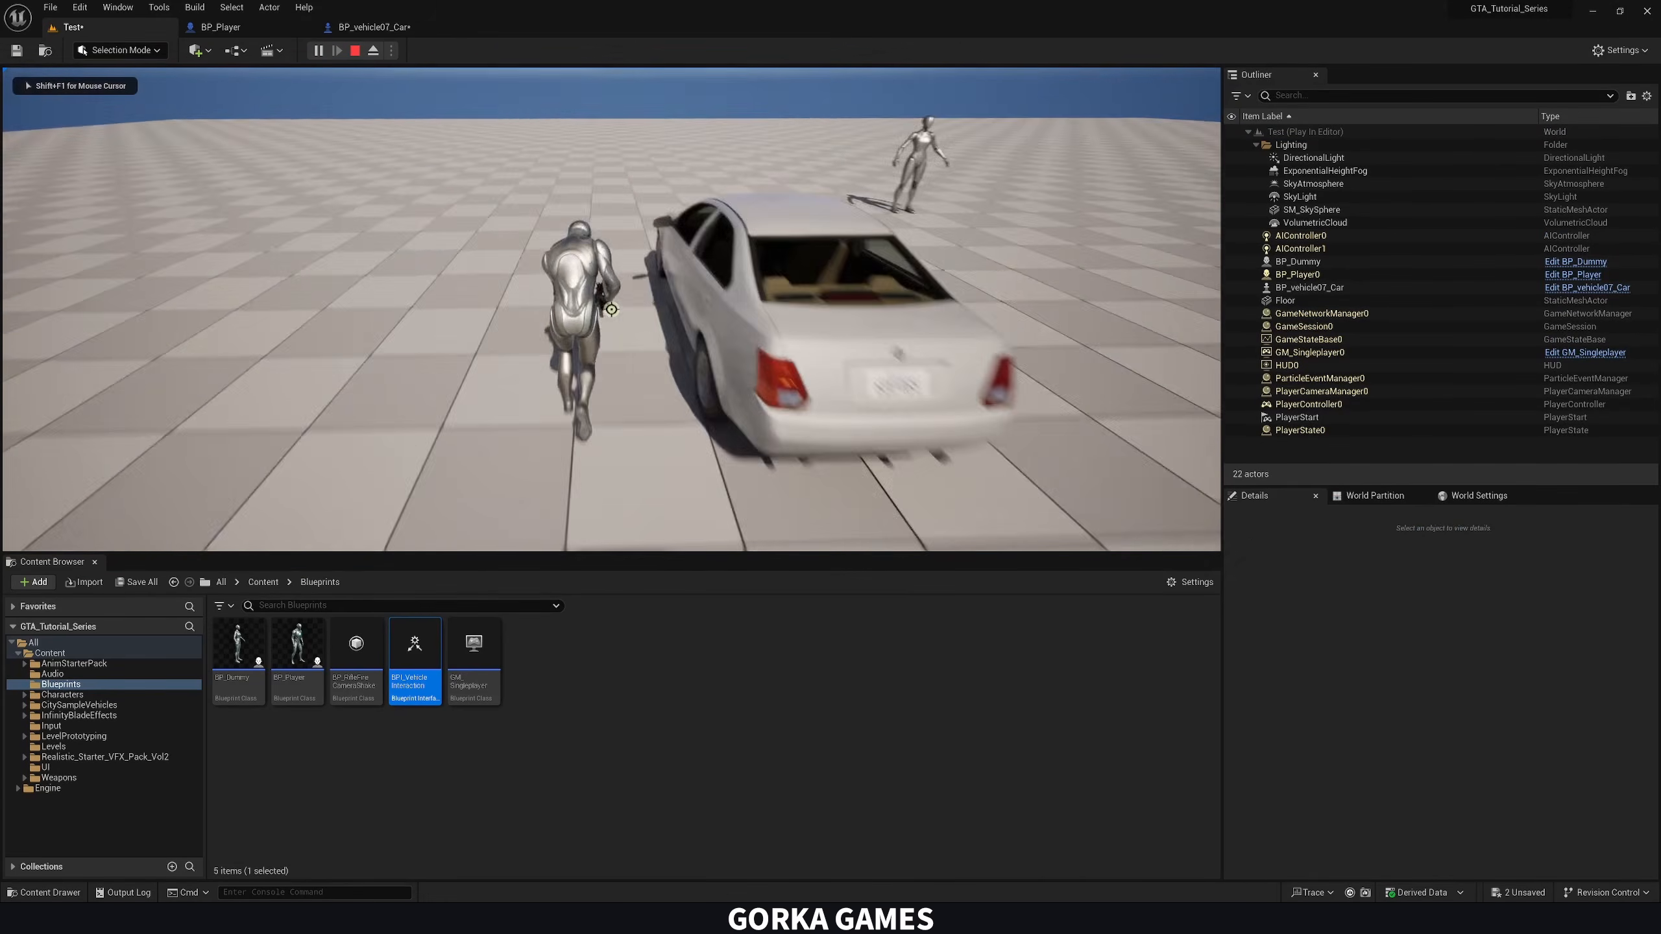
key("f")
key("w")
key("d")
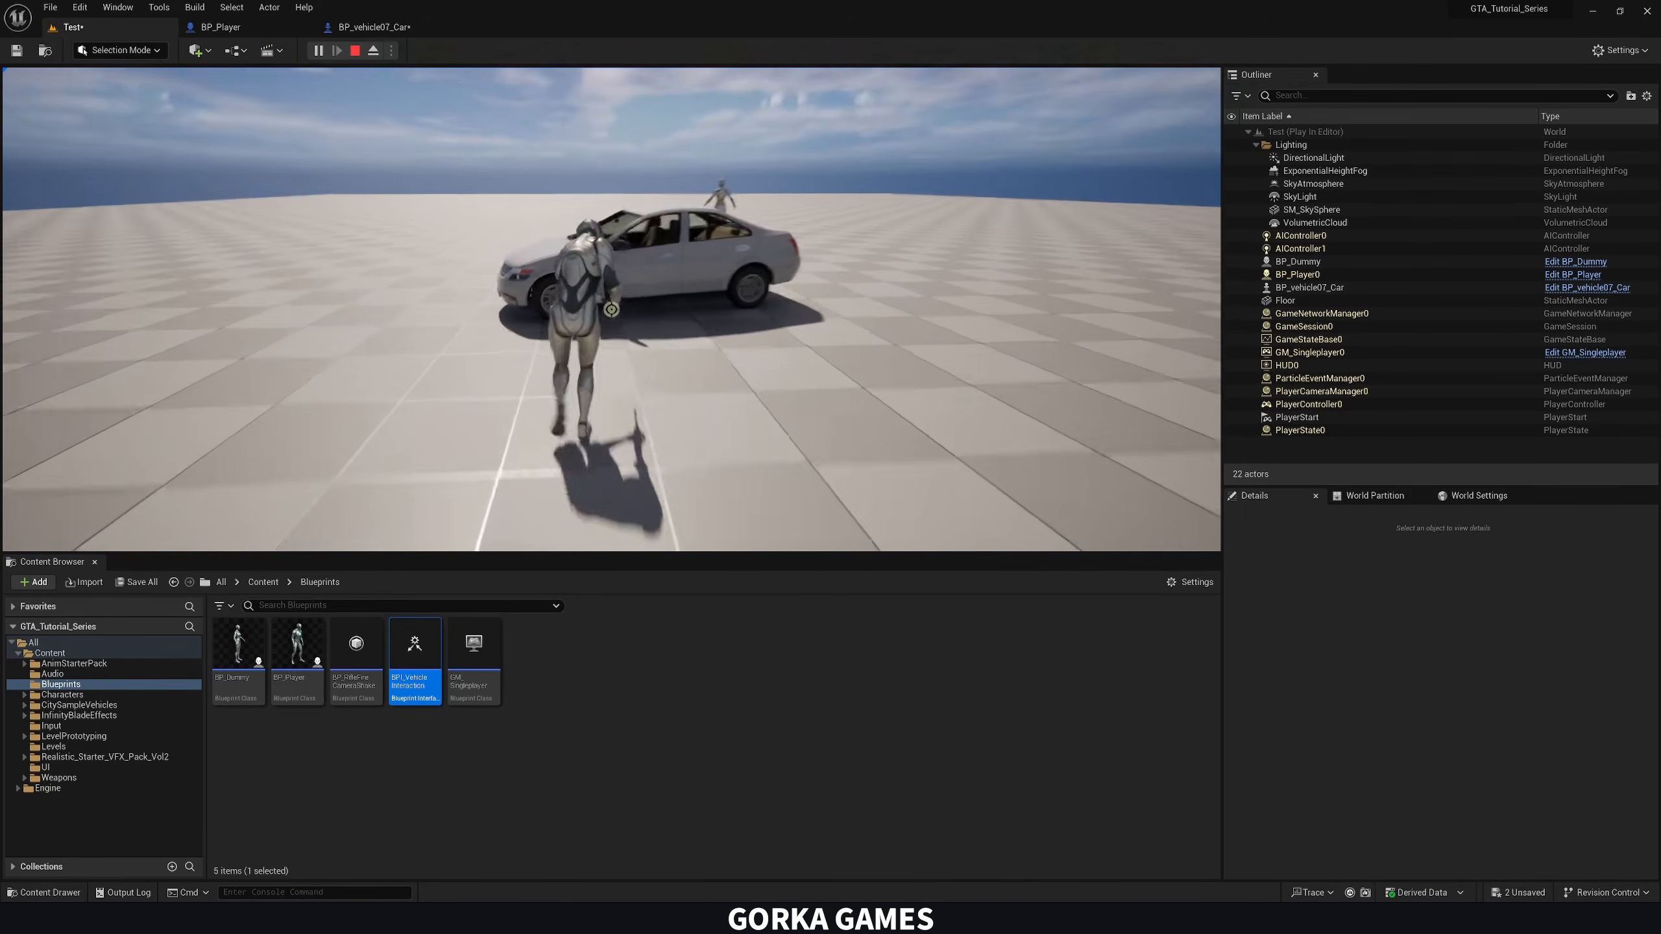
key("w")
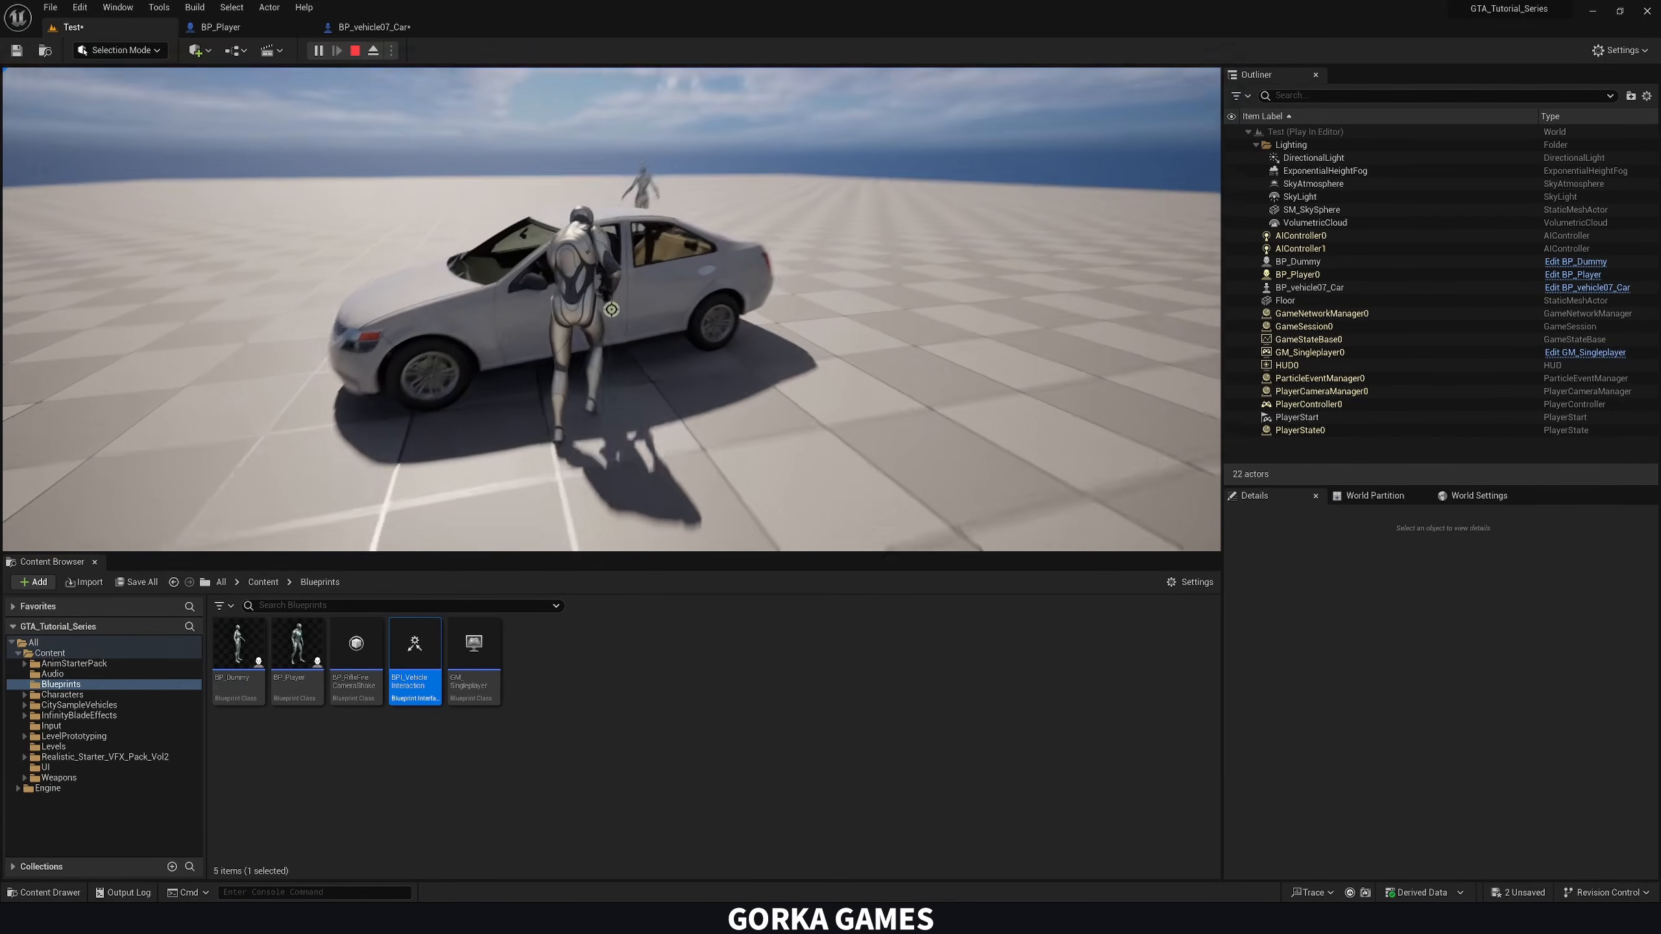
key("f")
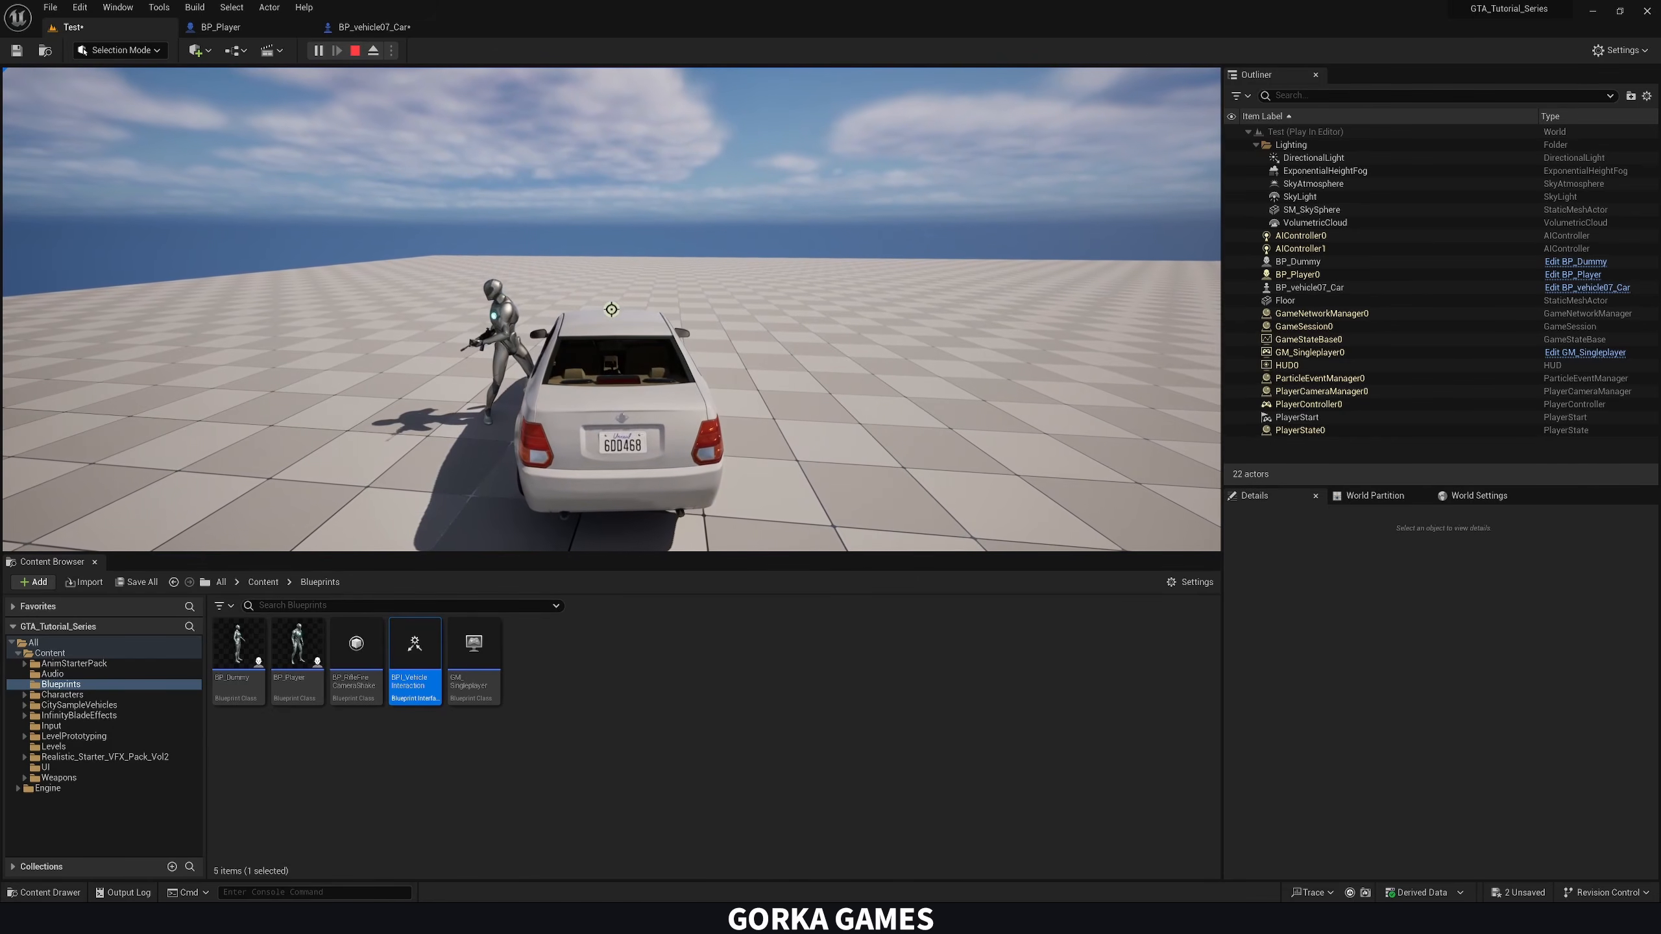
key("w")
key("d")
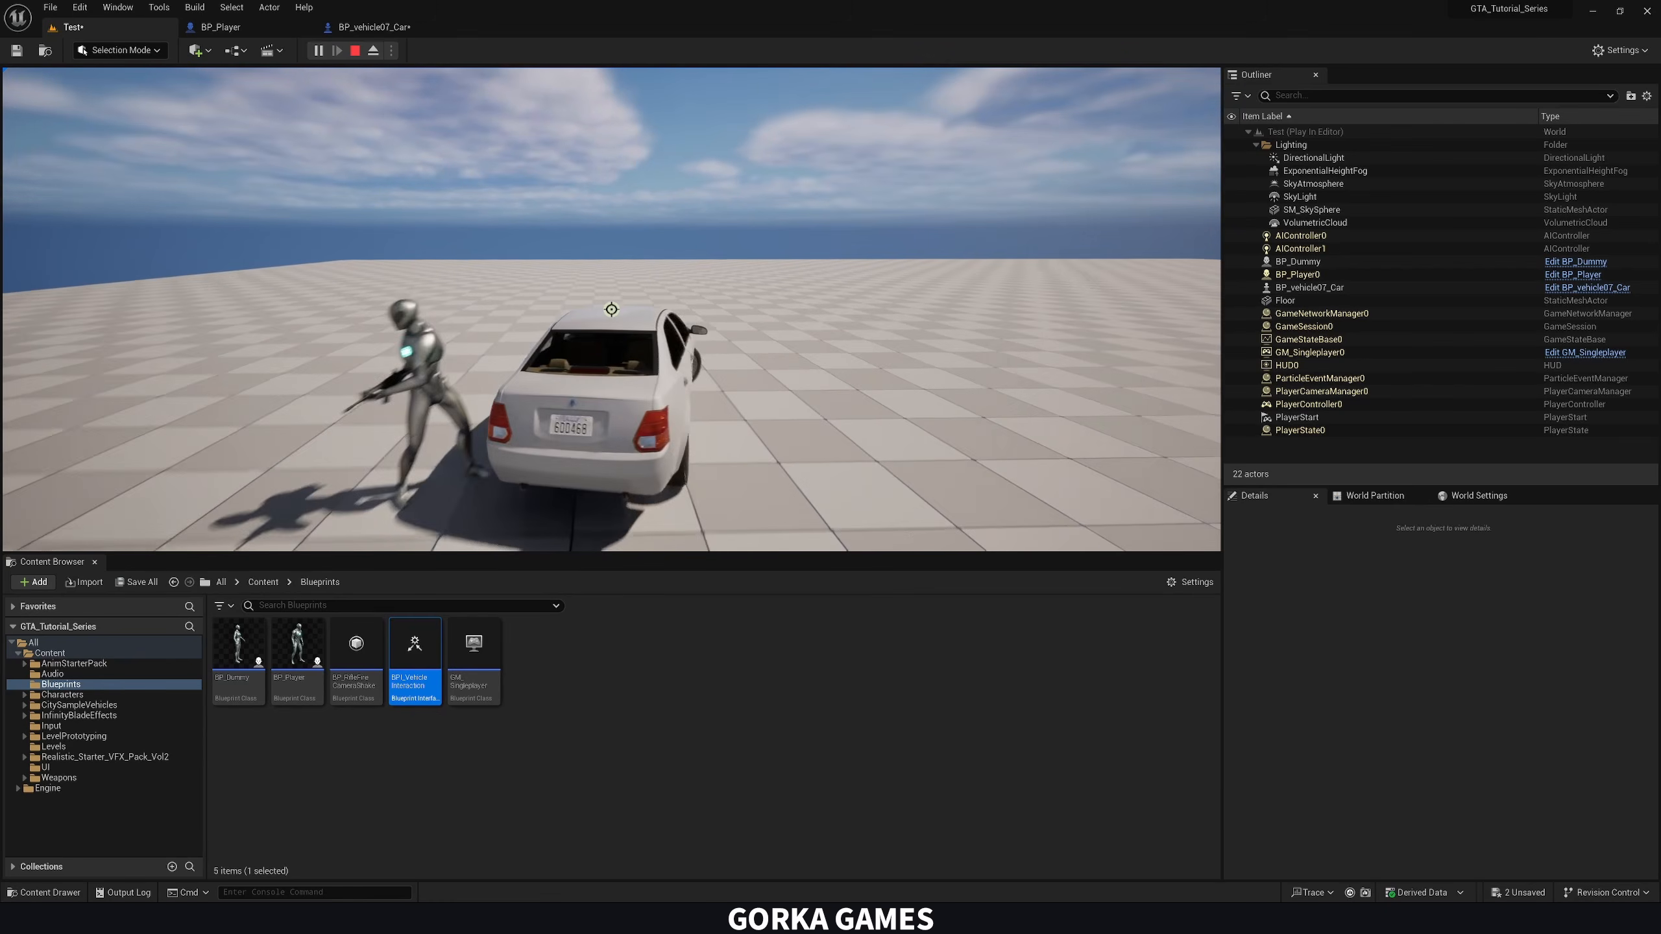
key("a")
key("d")
key("a")
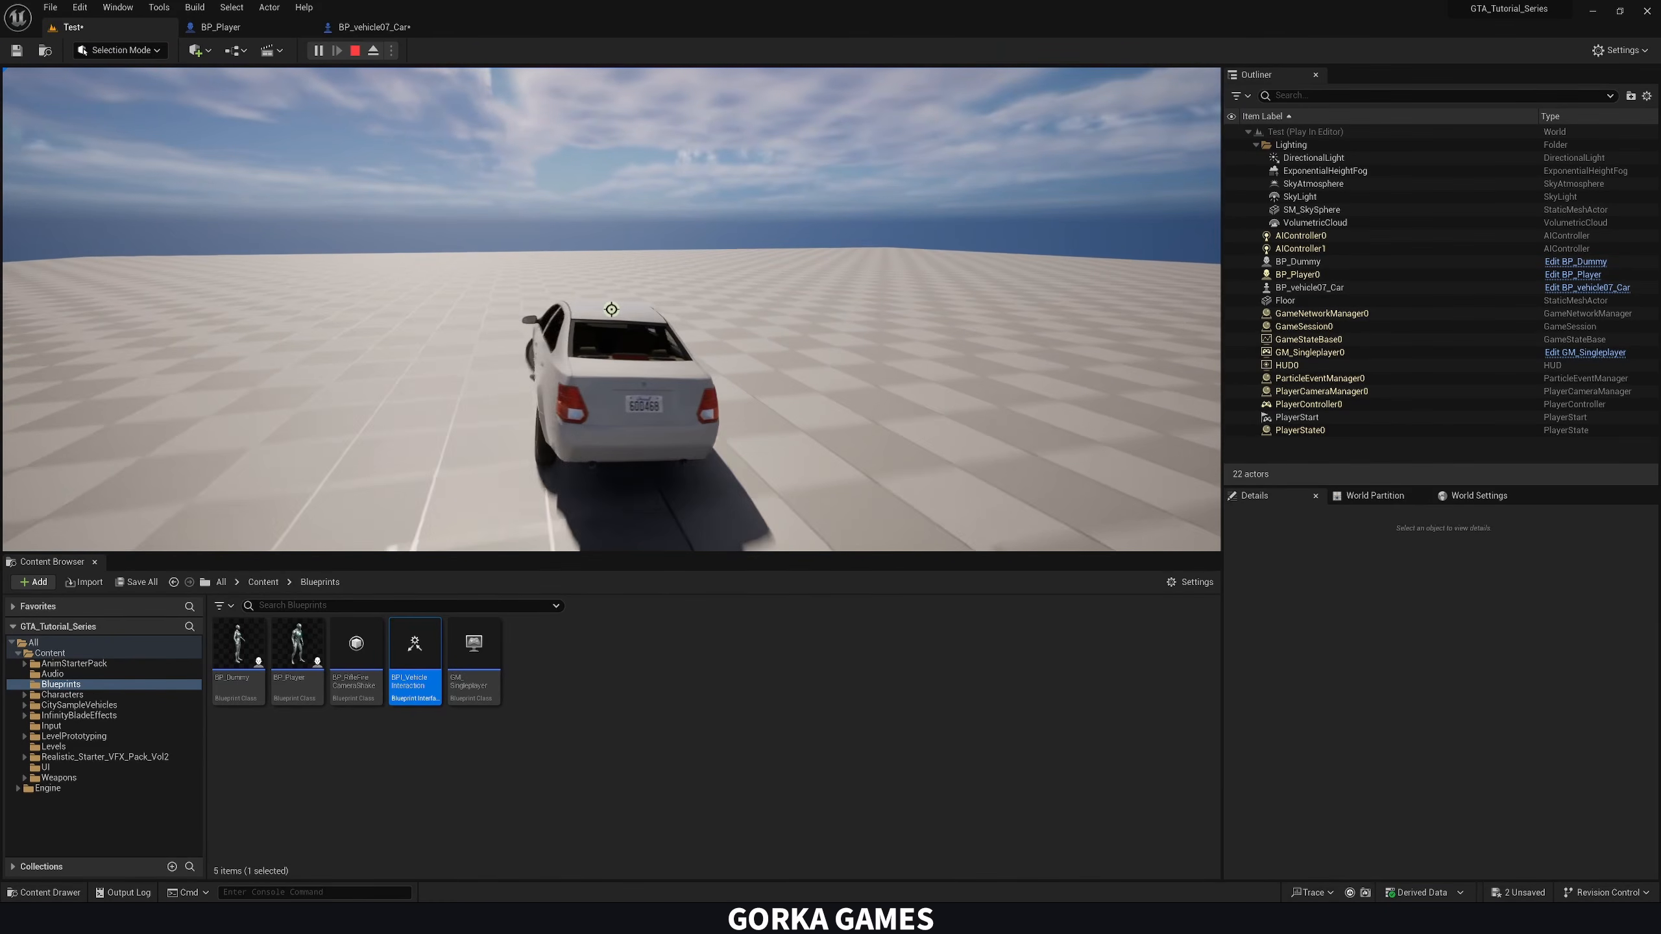
key("a")
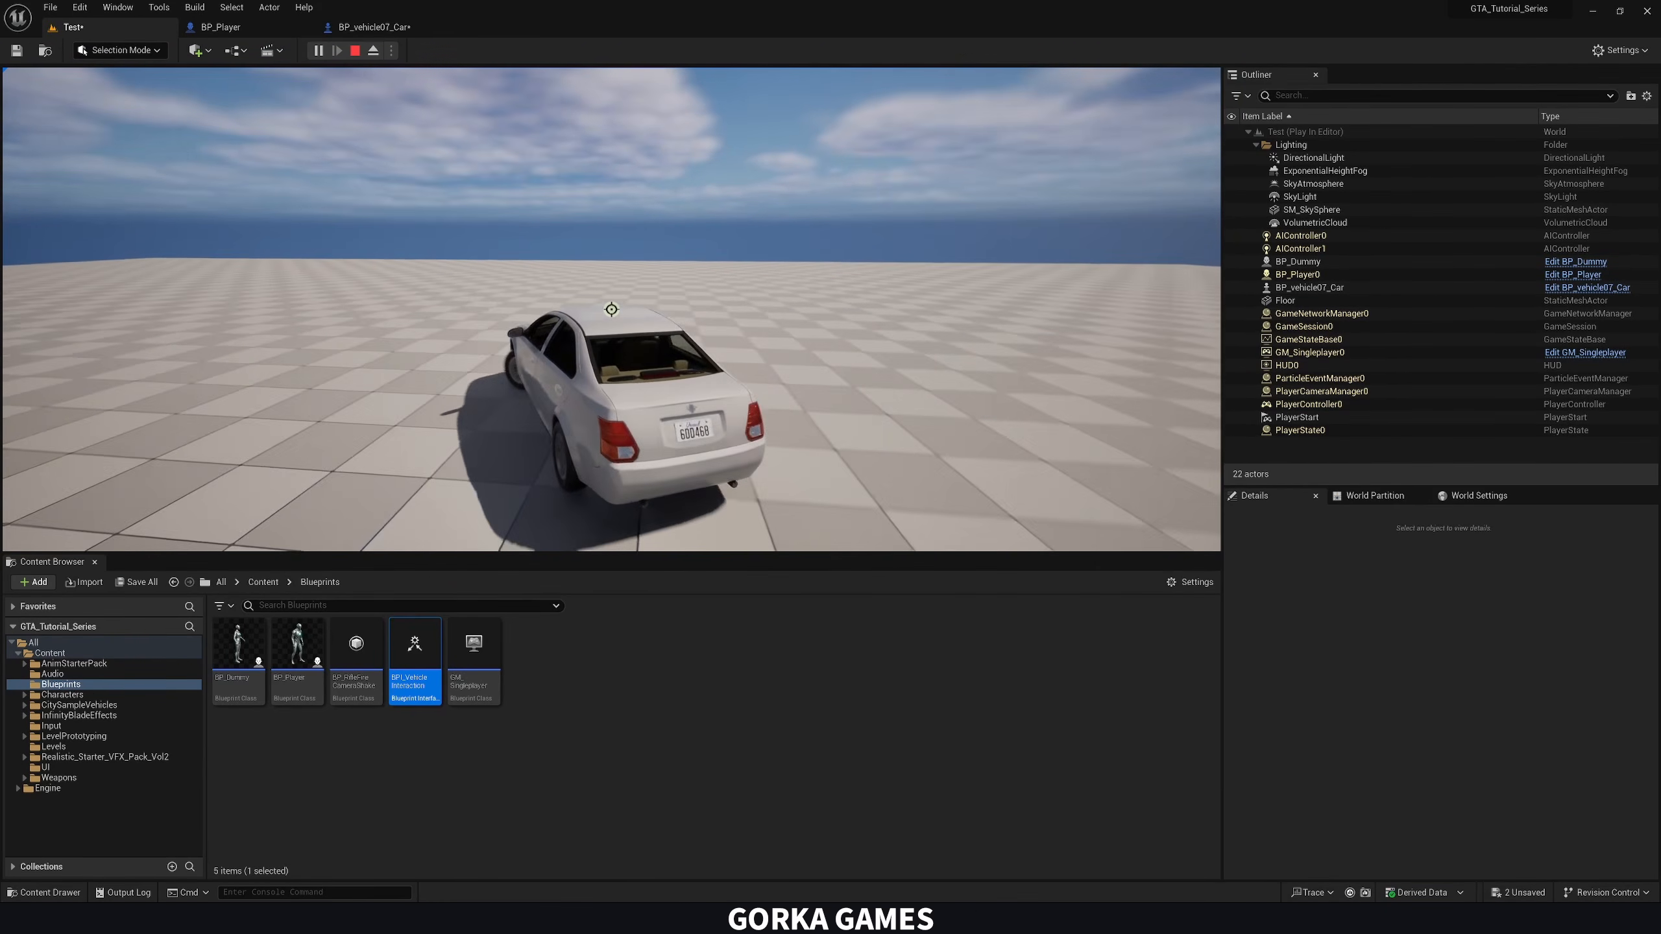
key("Escape")
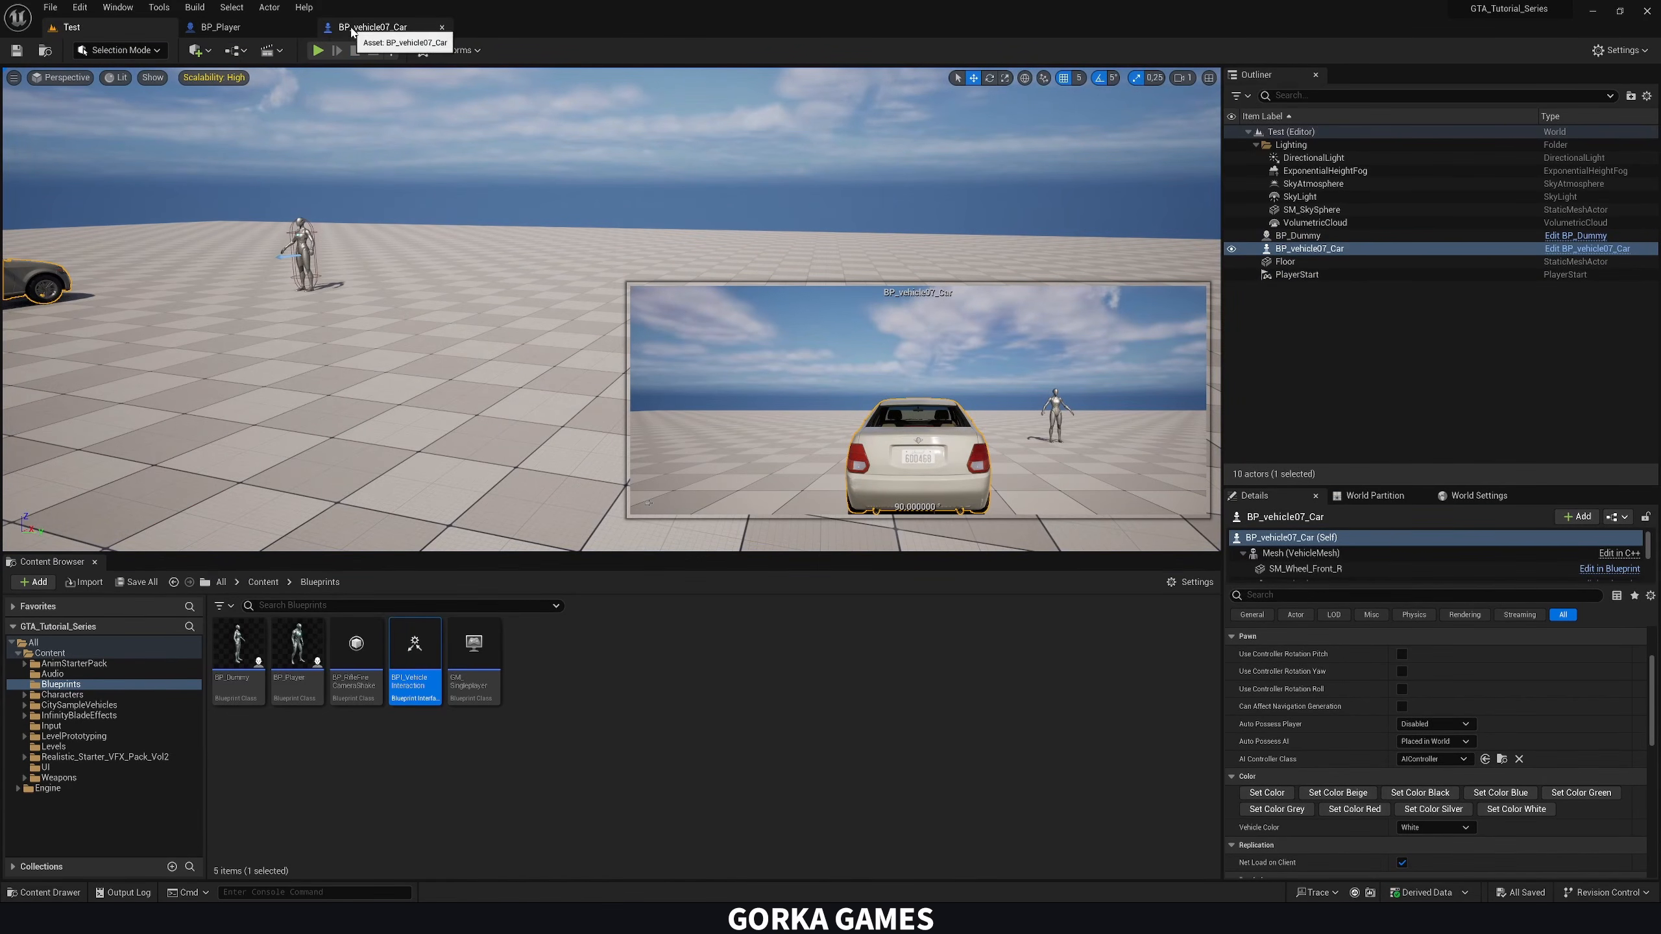
In BP_vehicle07_Car's Event Graph, place a Player Character getter below the SET node of the enter-vehicle logic
left_click(355, 27)
right_click_drag(550, 216, 639, 446)
left_click(807, 358)
right_click_drag(807, 359, 691, 373)
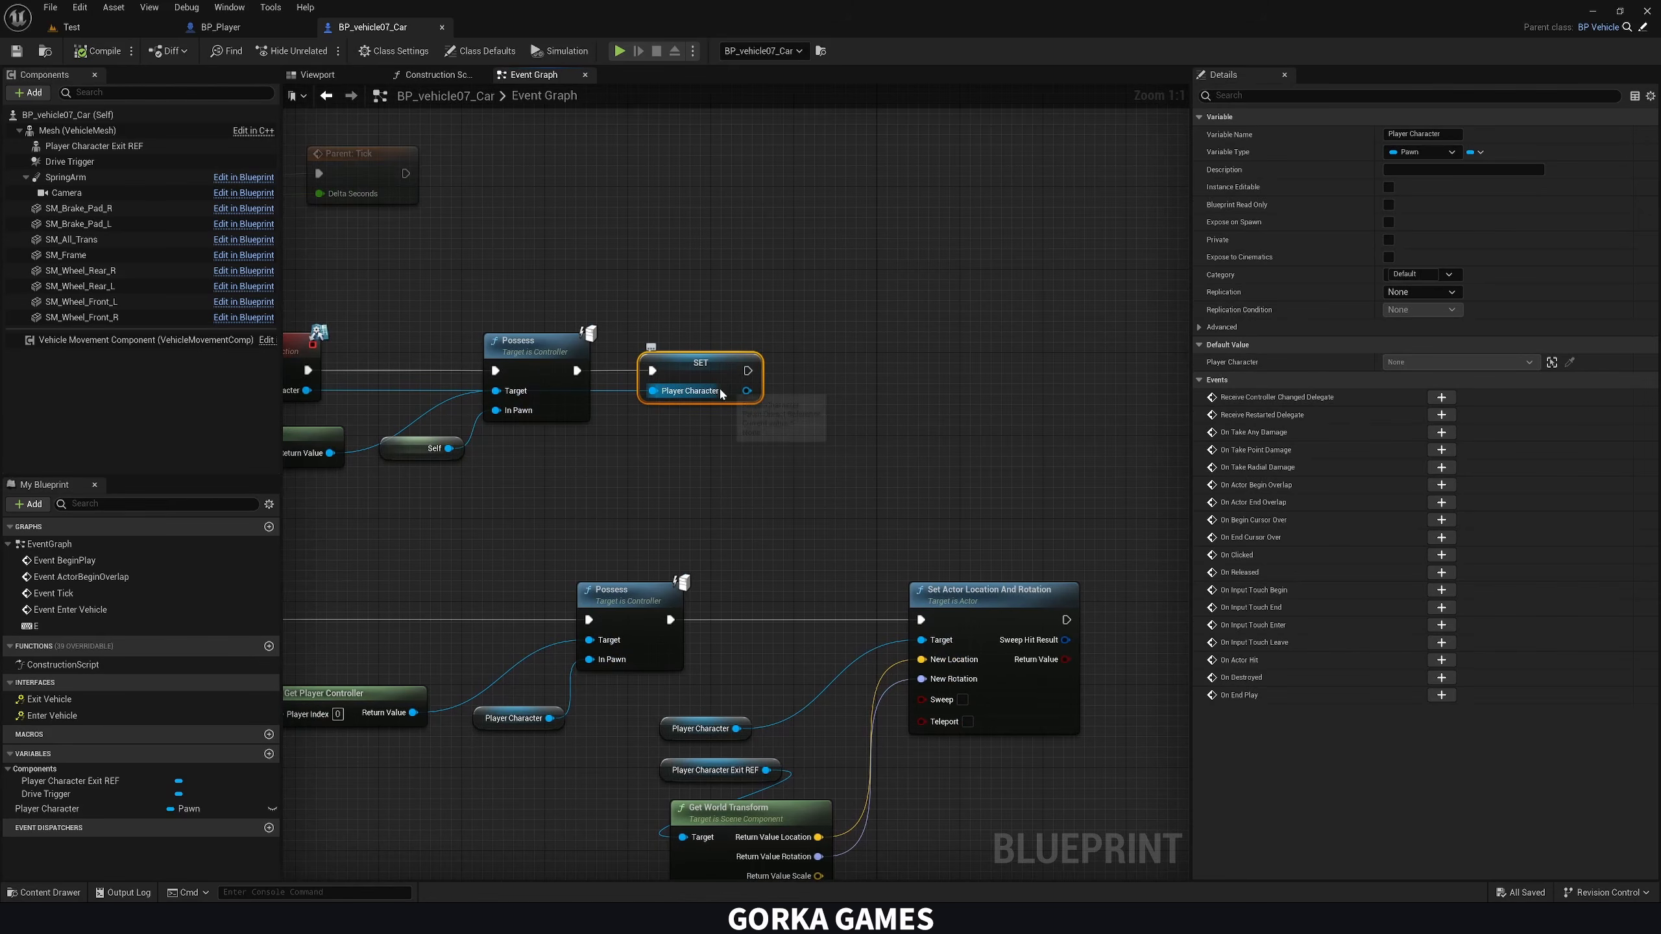
left_click_drag(39, 810, 660, 449)
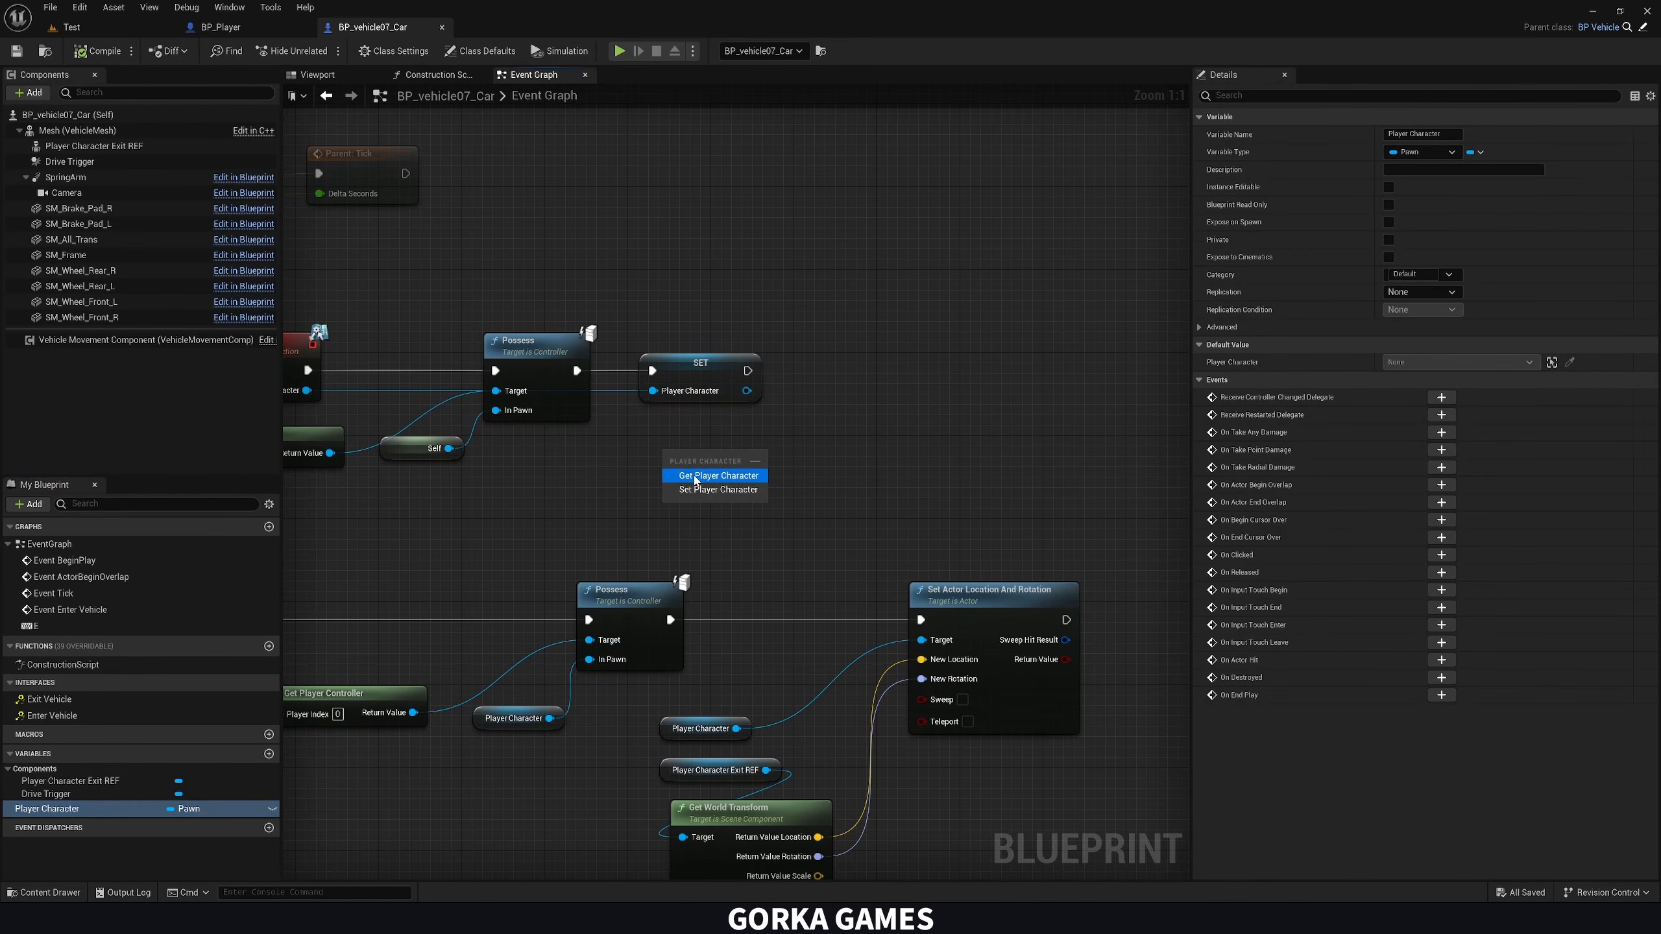
left_click(693, 476)
right_click_drag(484, 452, 681, 467)
right_click_drag(456, 364, 170, 376)
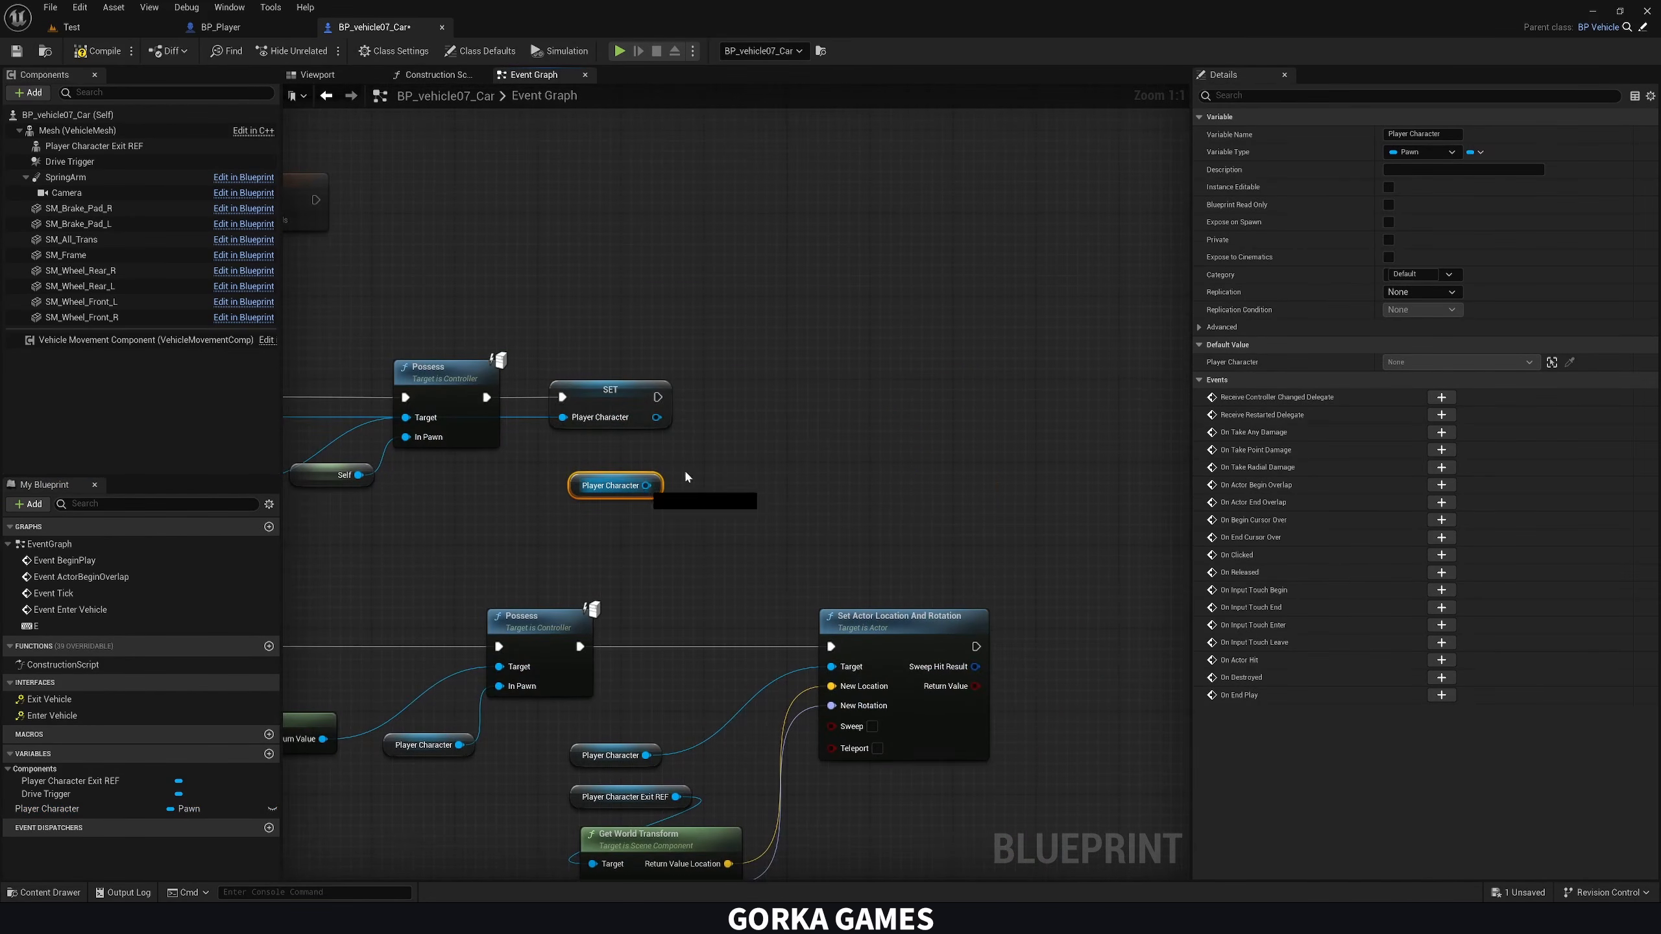
Add Set Actor Hidden In Game targeting Player Character, wire it after the SET node, and enable New Hidden
left_click_drag(646, 485, 742, 419)
type("hidde")
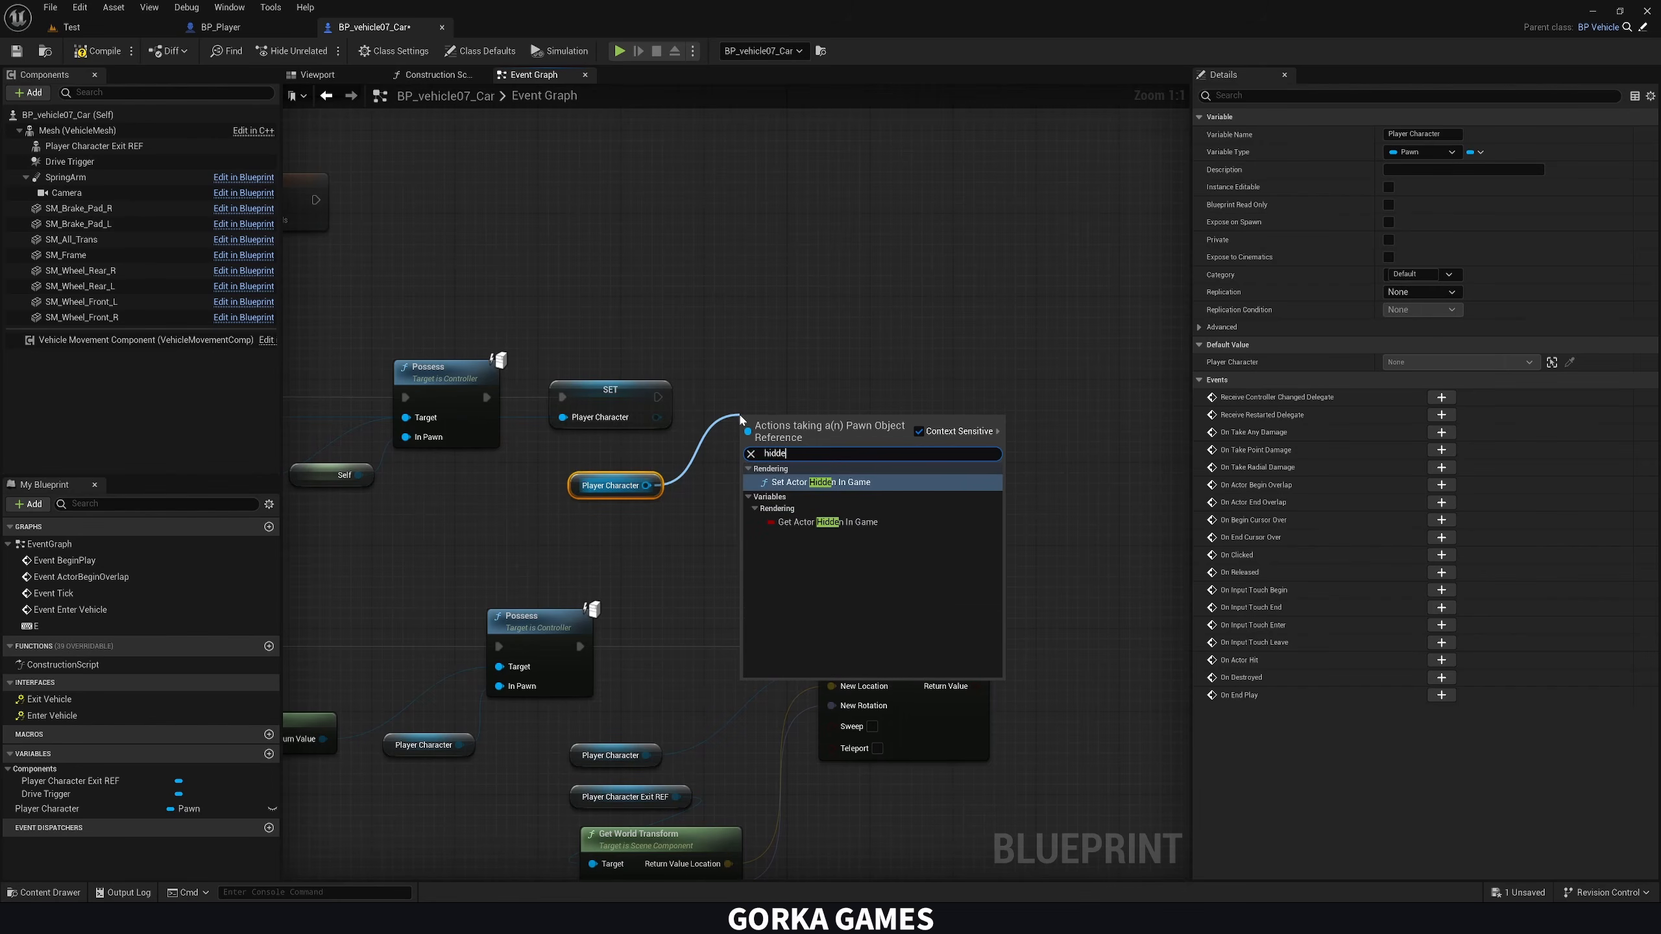
key("Return")
left_click_drag(658, 397, 830, 414)
left_click(819, 449)
right_click_drag(864, 512, 824, 419)
right_click_drag(887, 501, 659, 336)
left_click(801, 408)
Add Set Actor Hidden In Game targeting a new Player Character getter and wire it after Set Actor Location And Rotation, leaving New Hidden off
right_click_drag(757, 405, 1190, 409)
right_click_drag(833, 423, 340, 429)
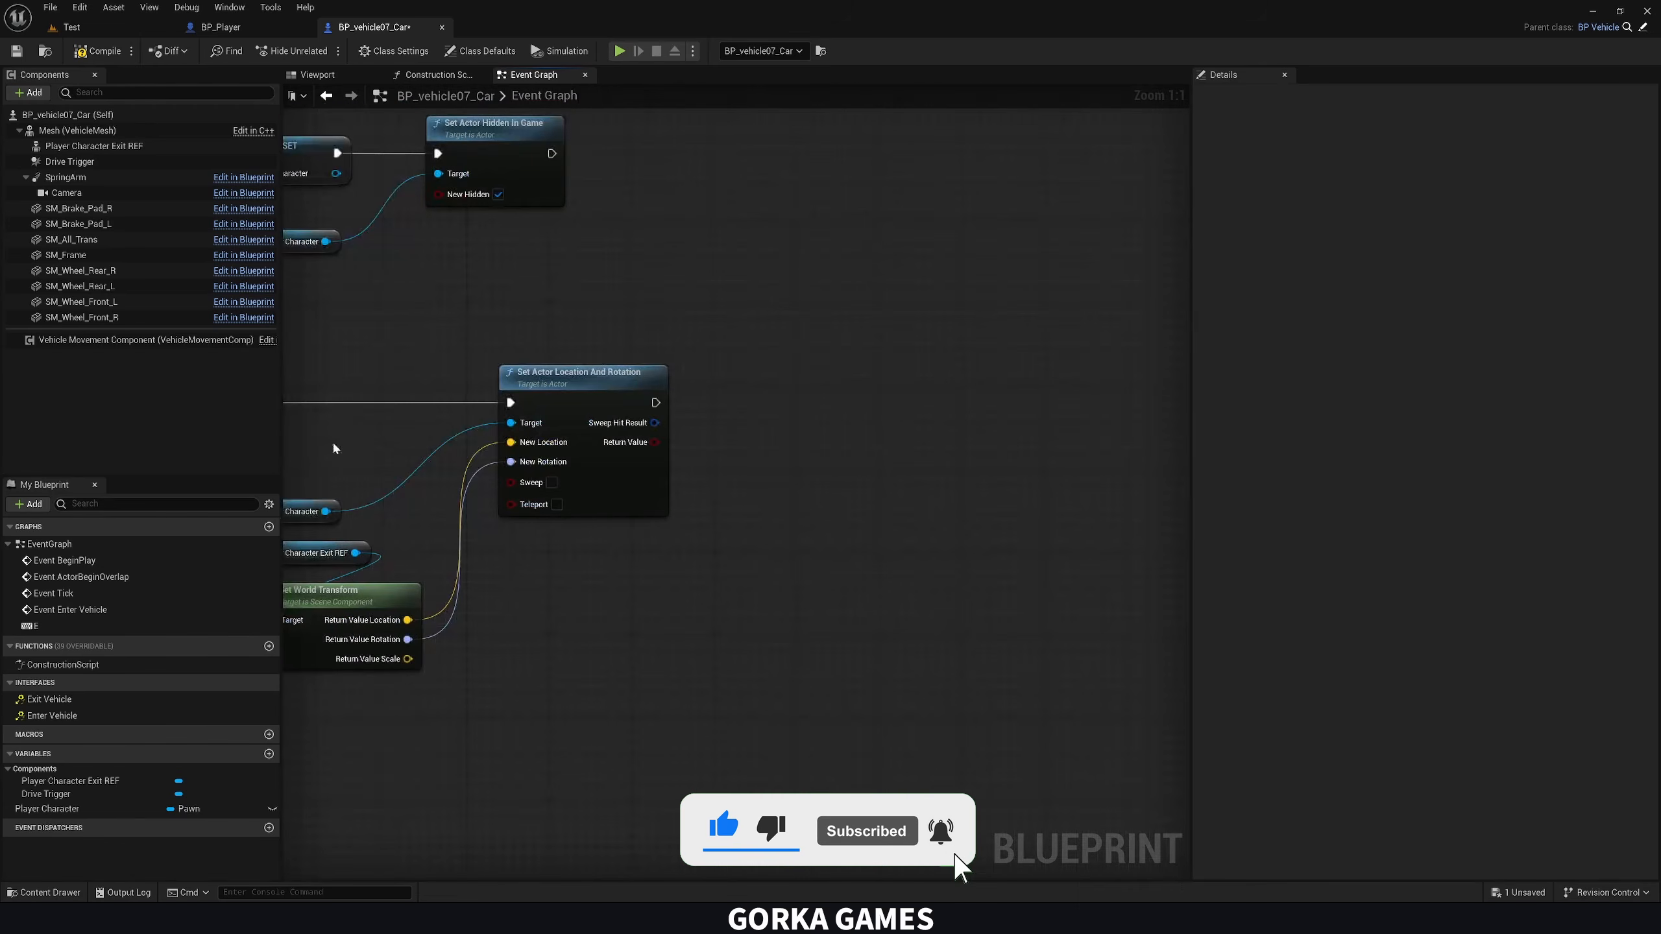
left_click_drag(65, 811, 767, 427, "ctrl")
type("set hid")
key("Return")
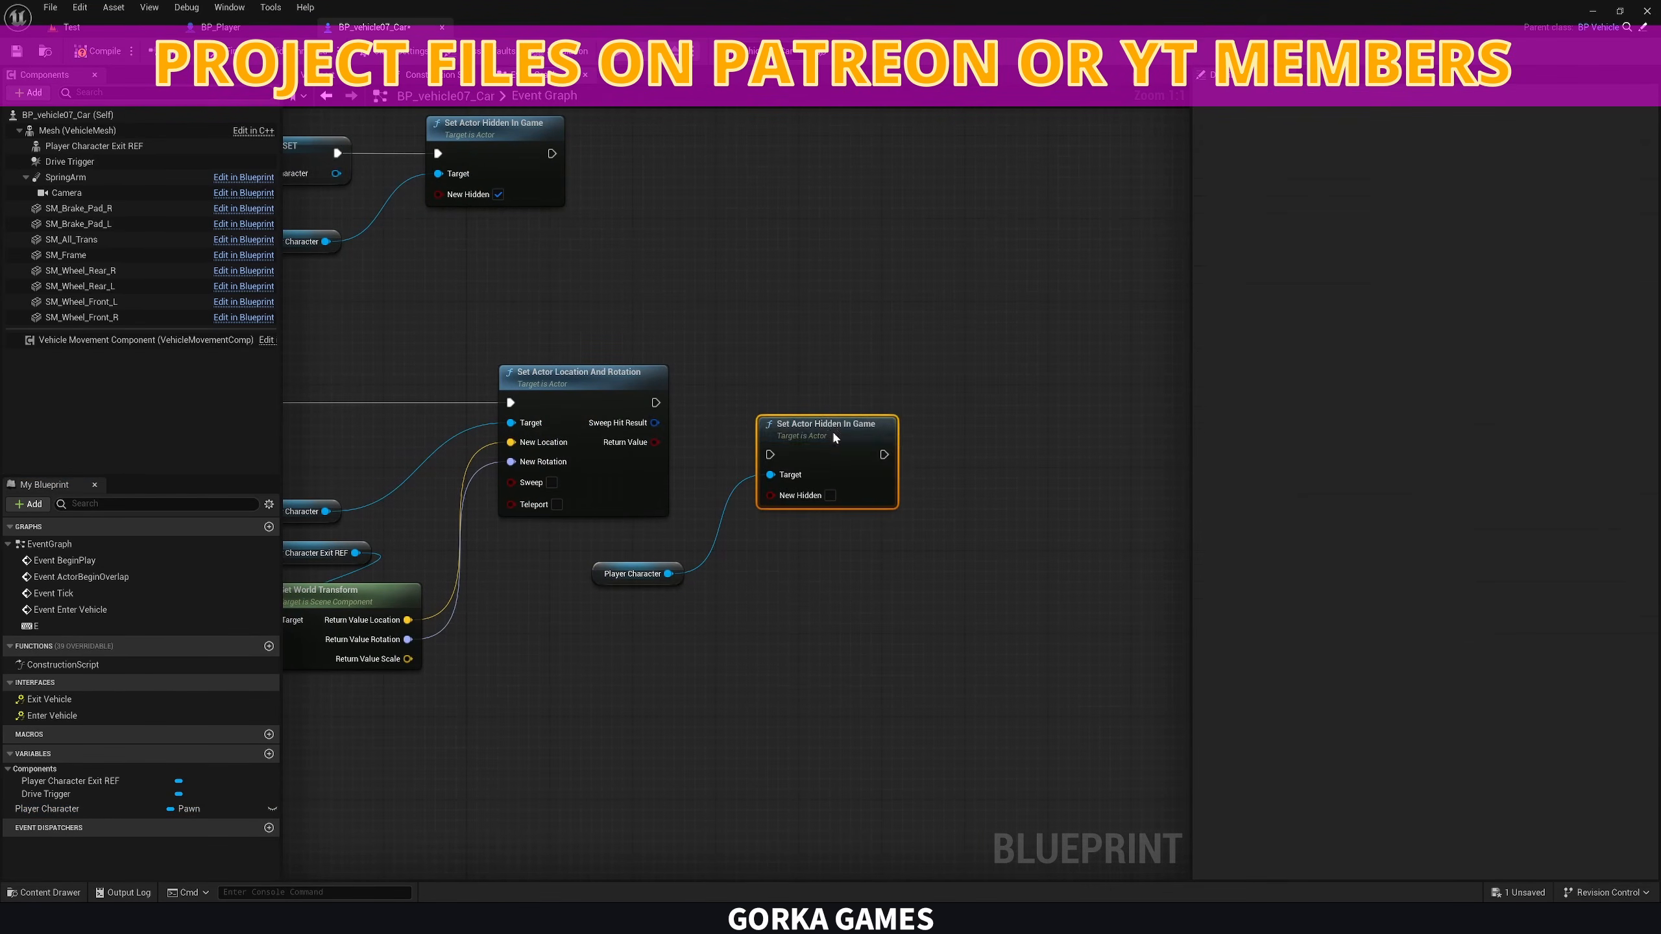
left_click_drag(656, 402, 841, 386)
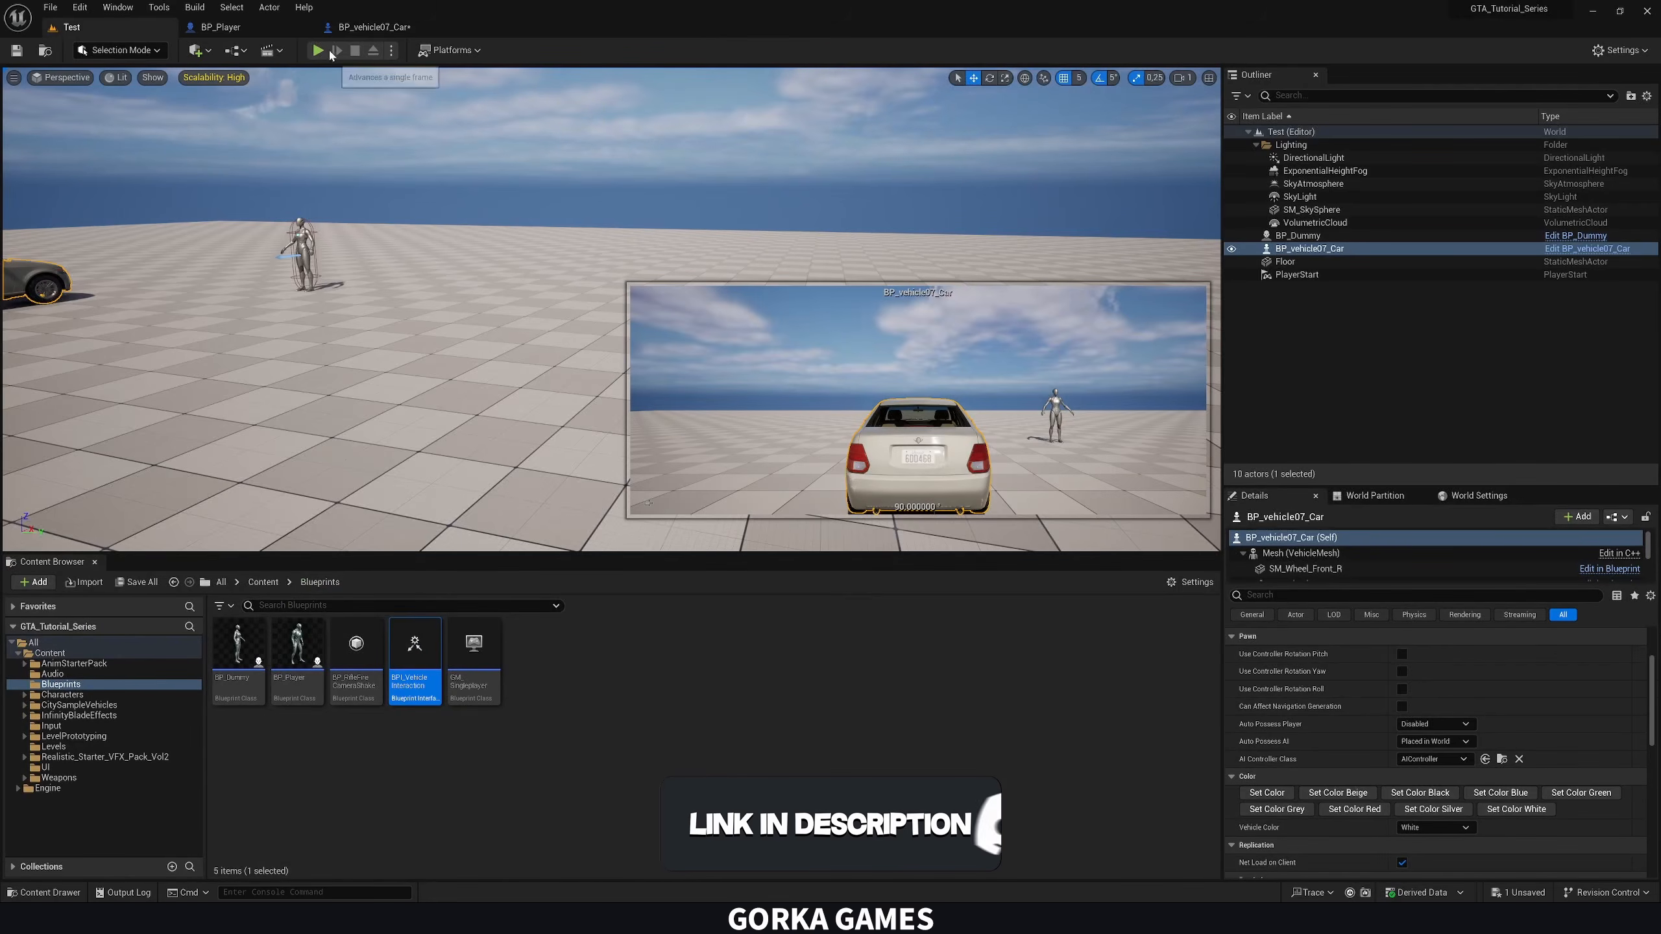
Play-test the Test level by moving the character around near the car, and stop the session
key("alt+p")
key("w")
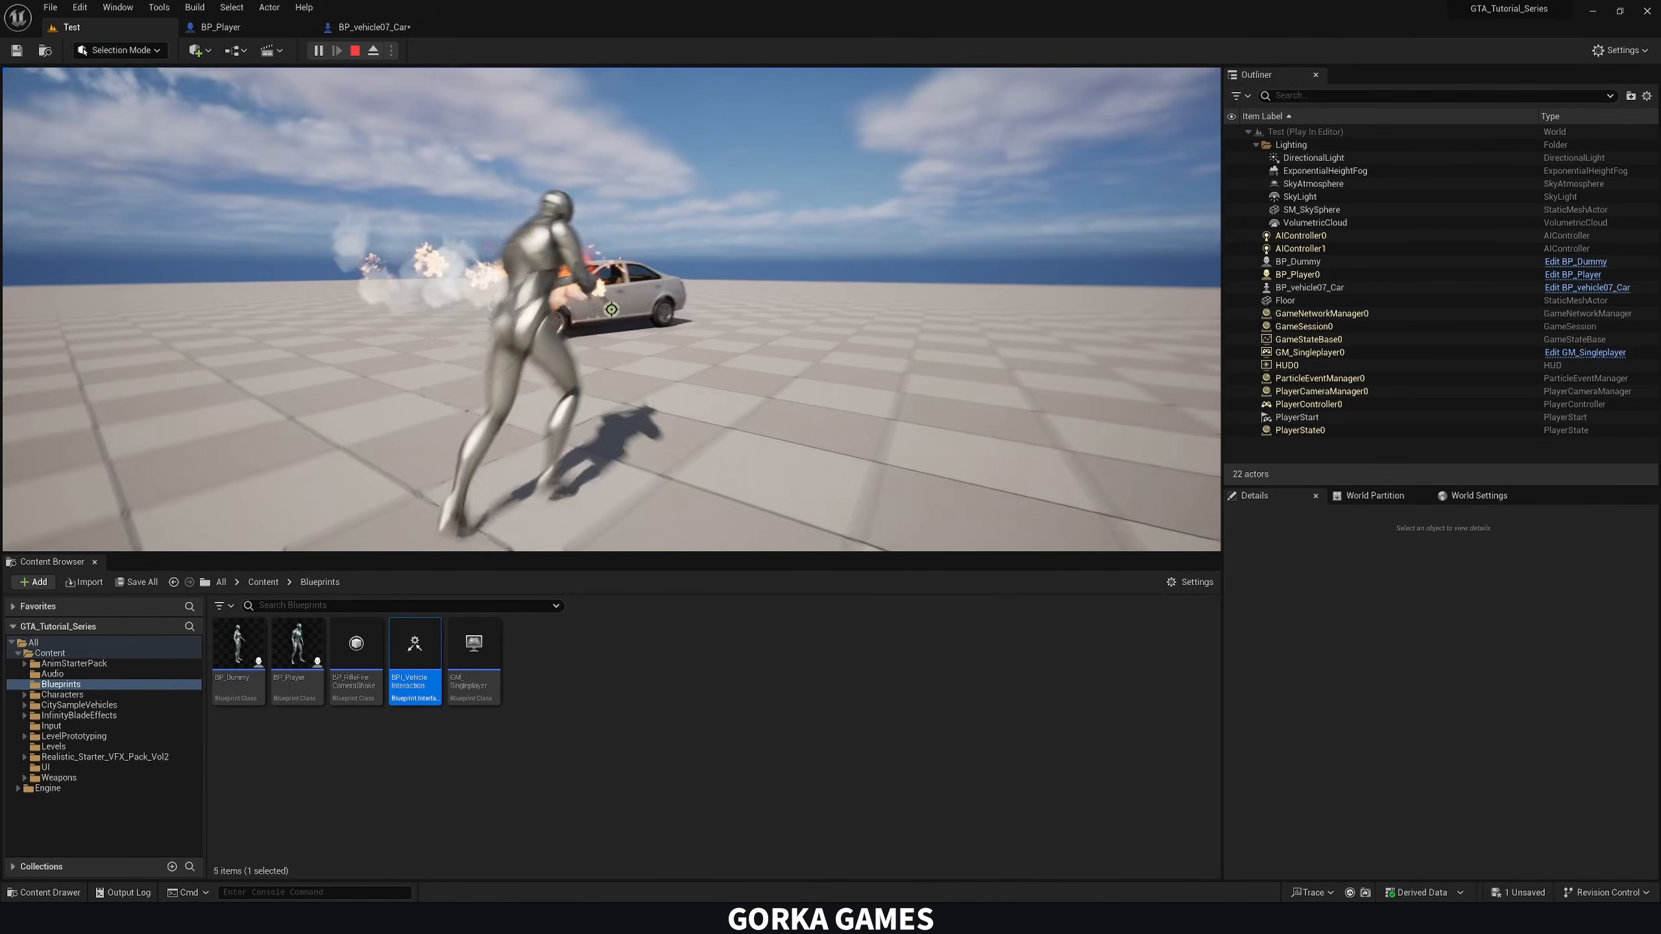
key("Escape")
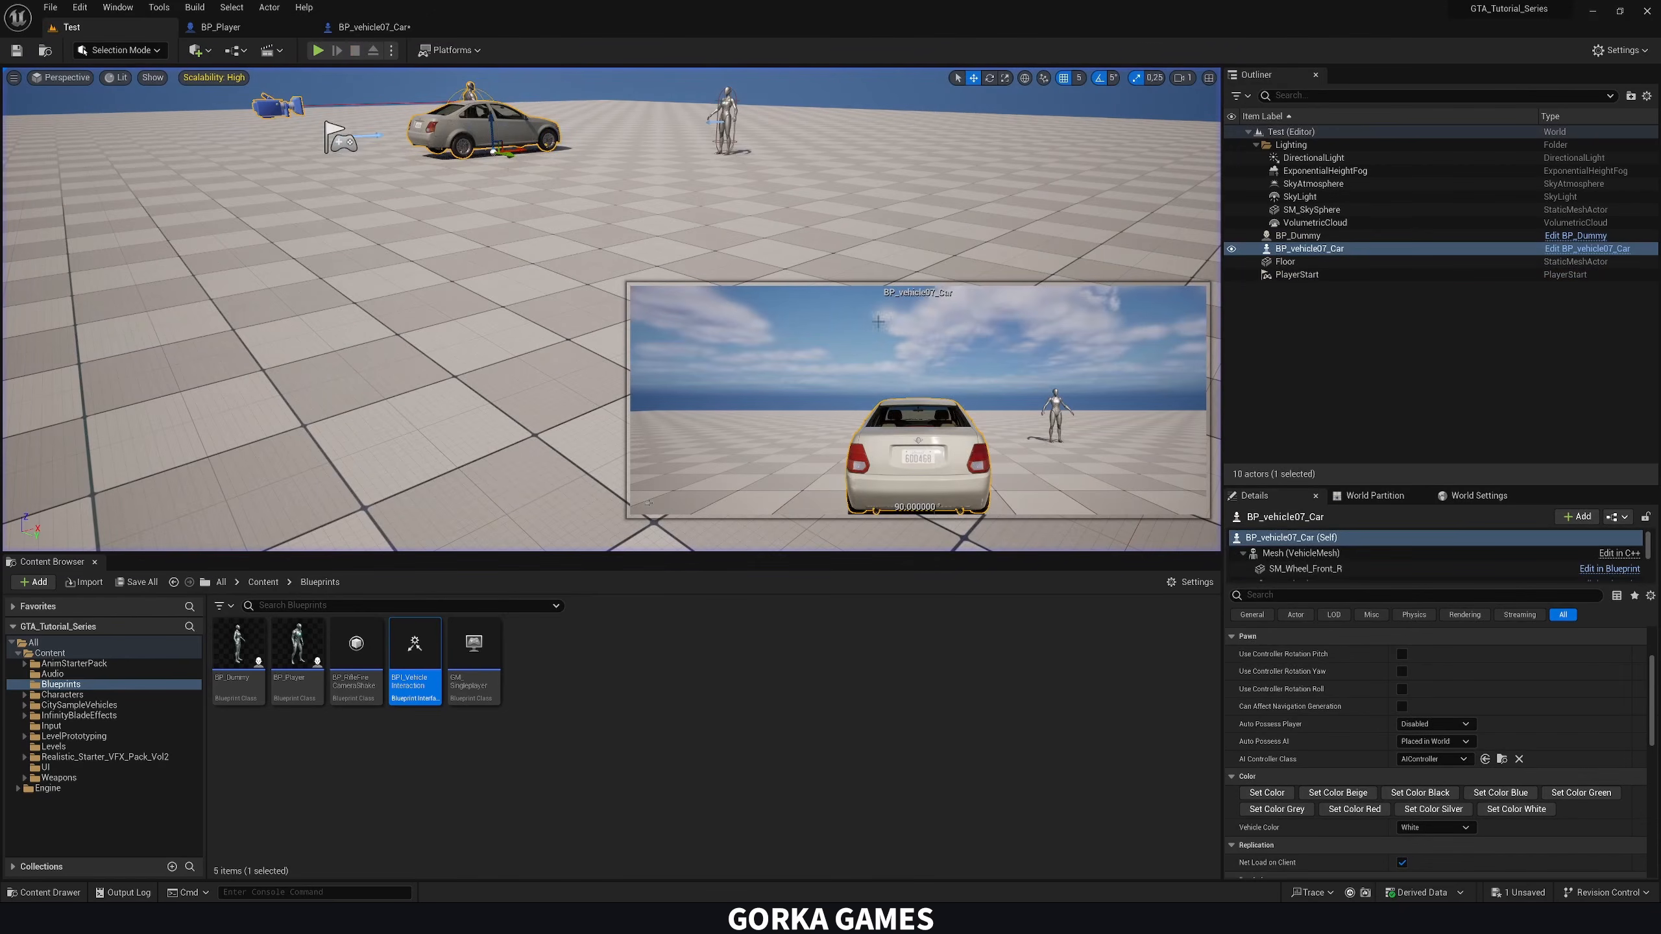
Play-test the Test level again by walking to the car, entering it and driving it around with turns in both directions
right_click_drag(712, 196, 722, 174)
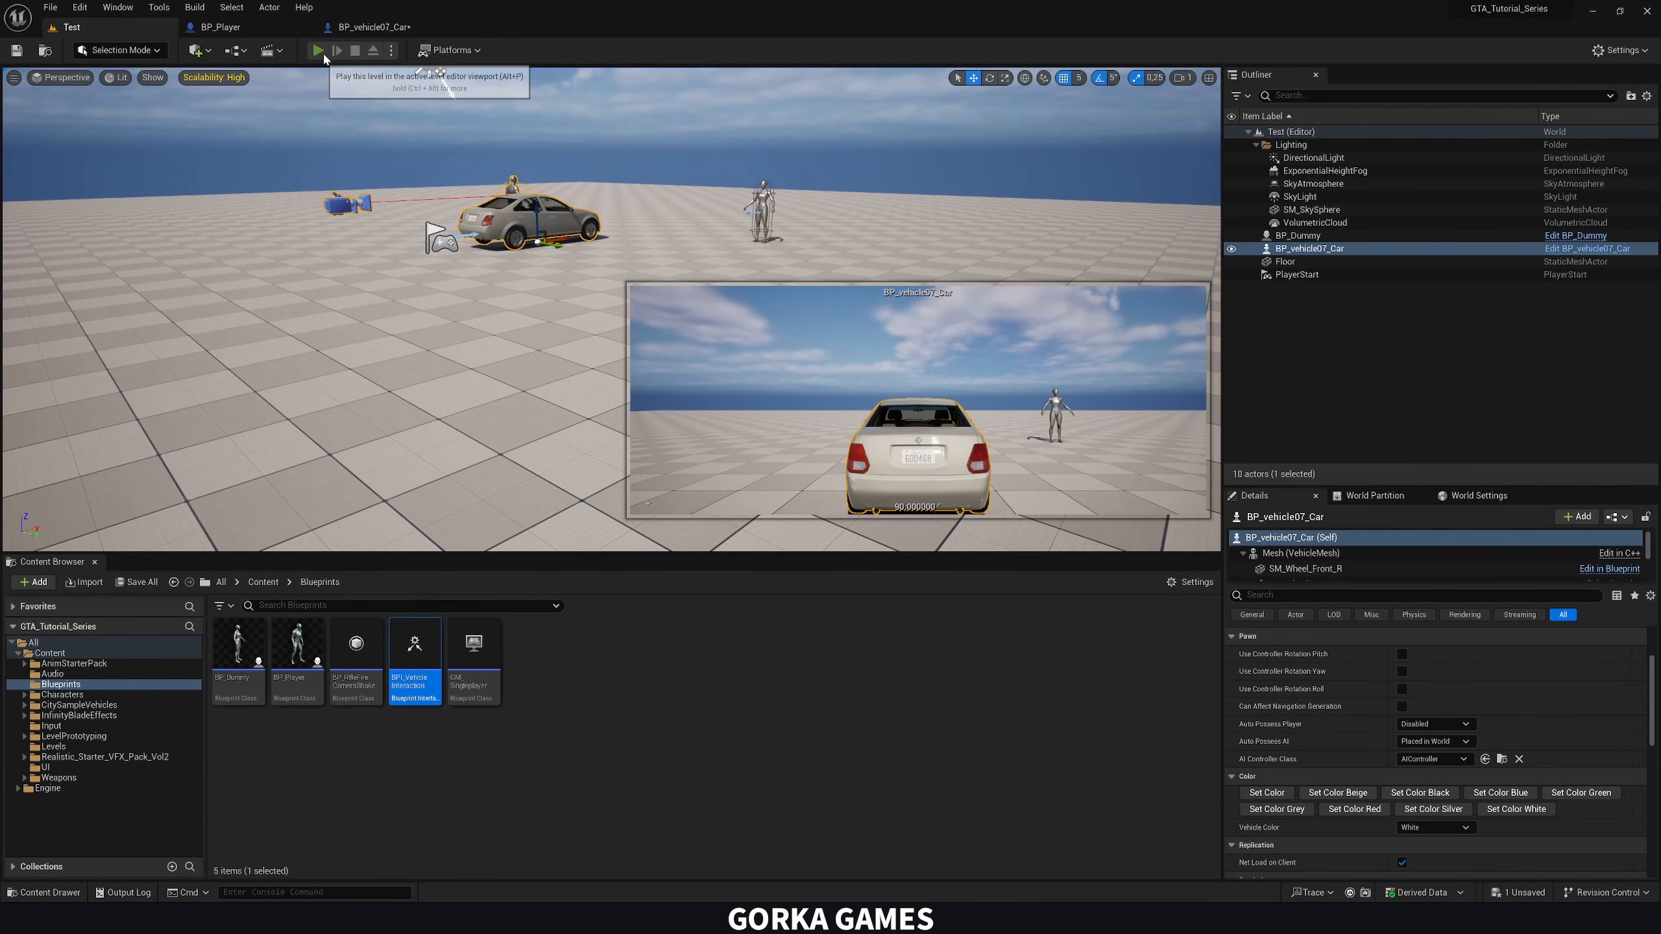
left_click(319, 51)
key("w")
key("a")
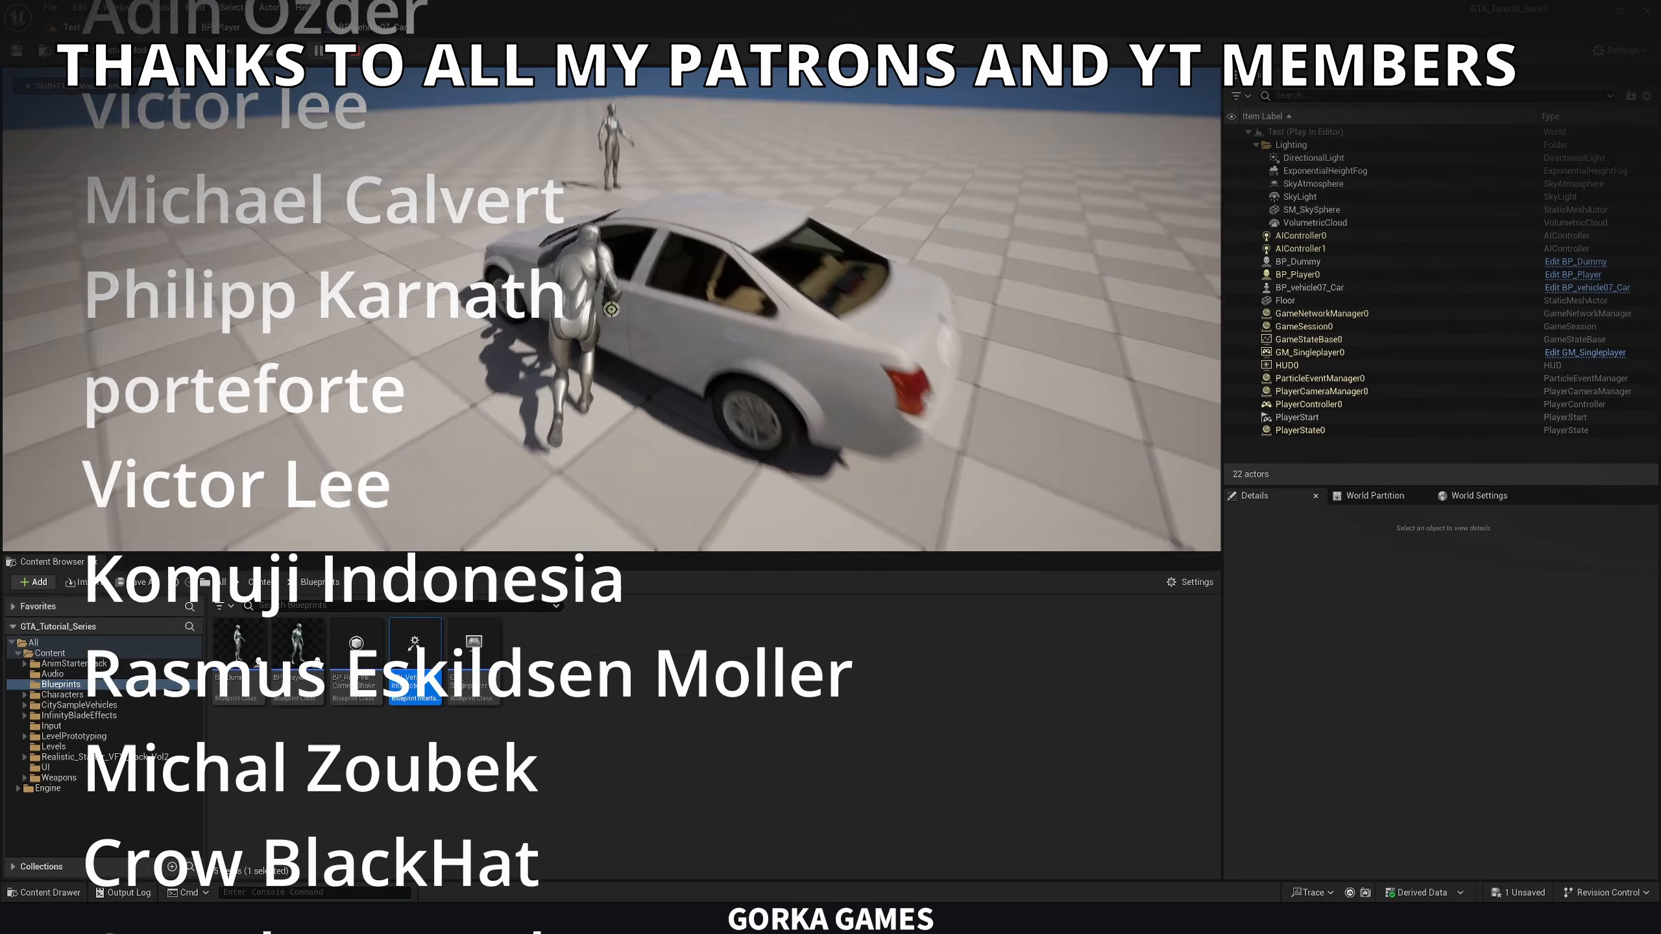
key("f")
key("w")
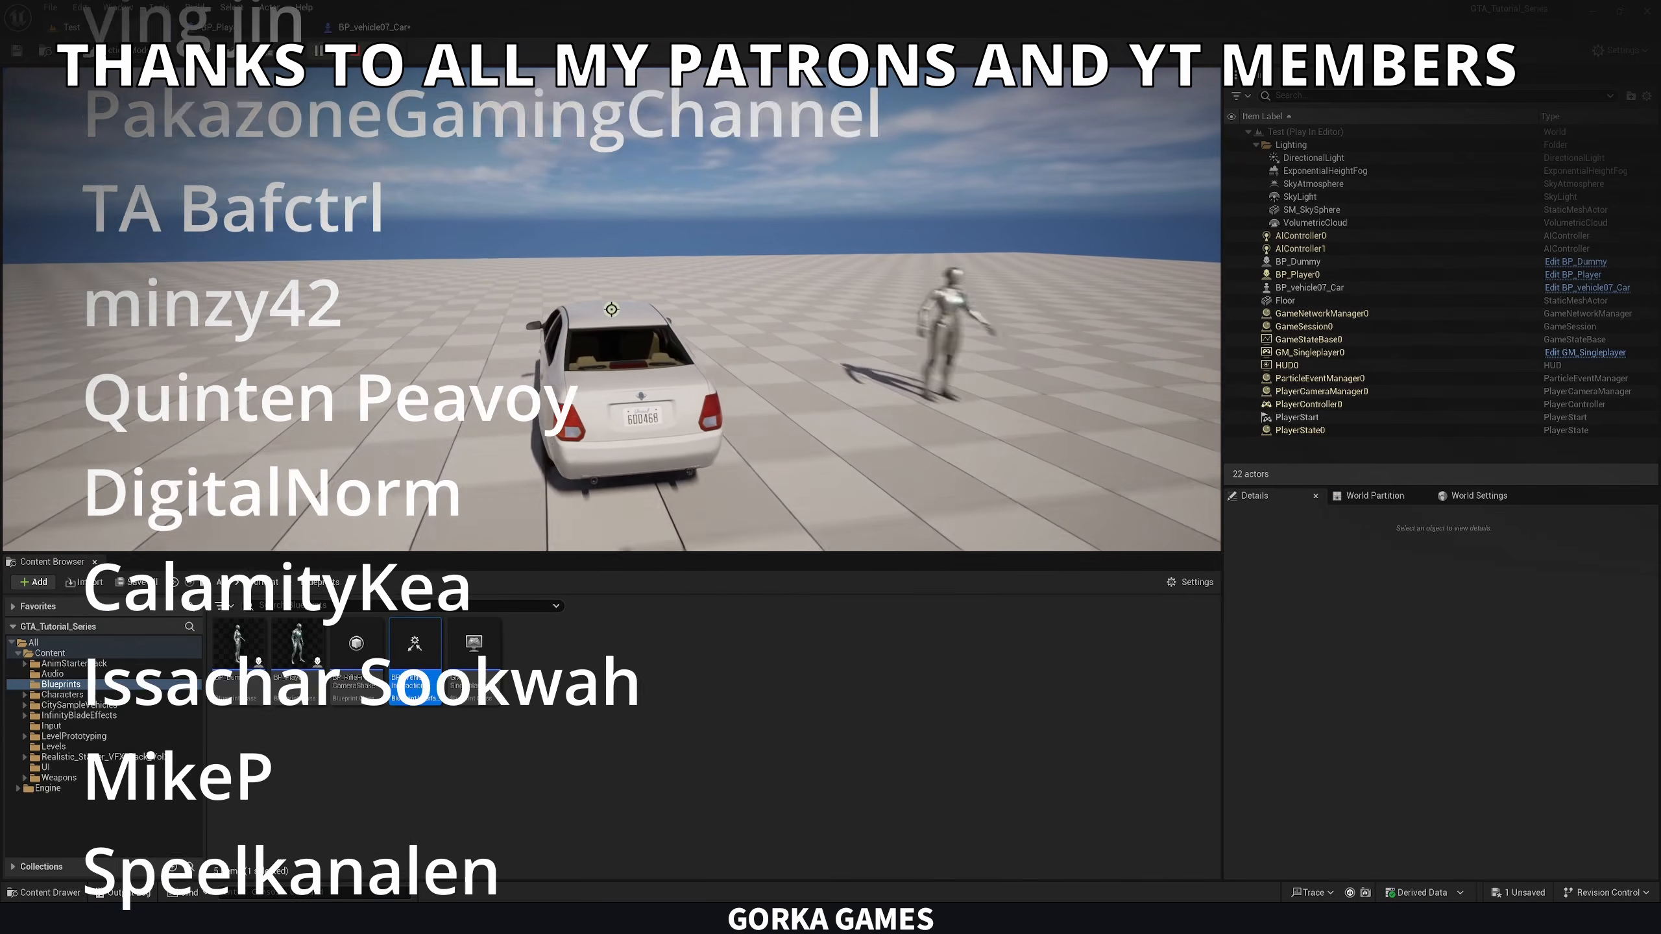
key("d")
key("d")
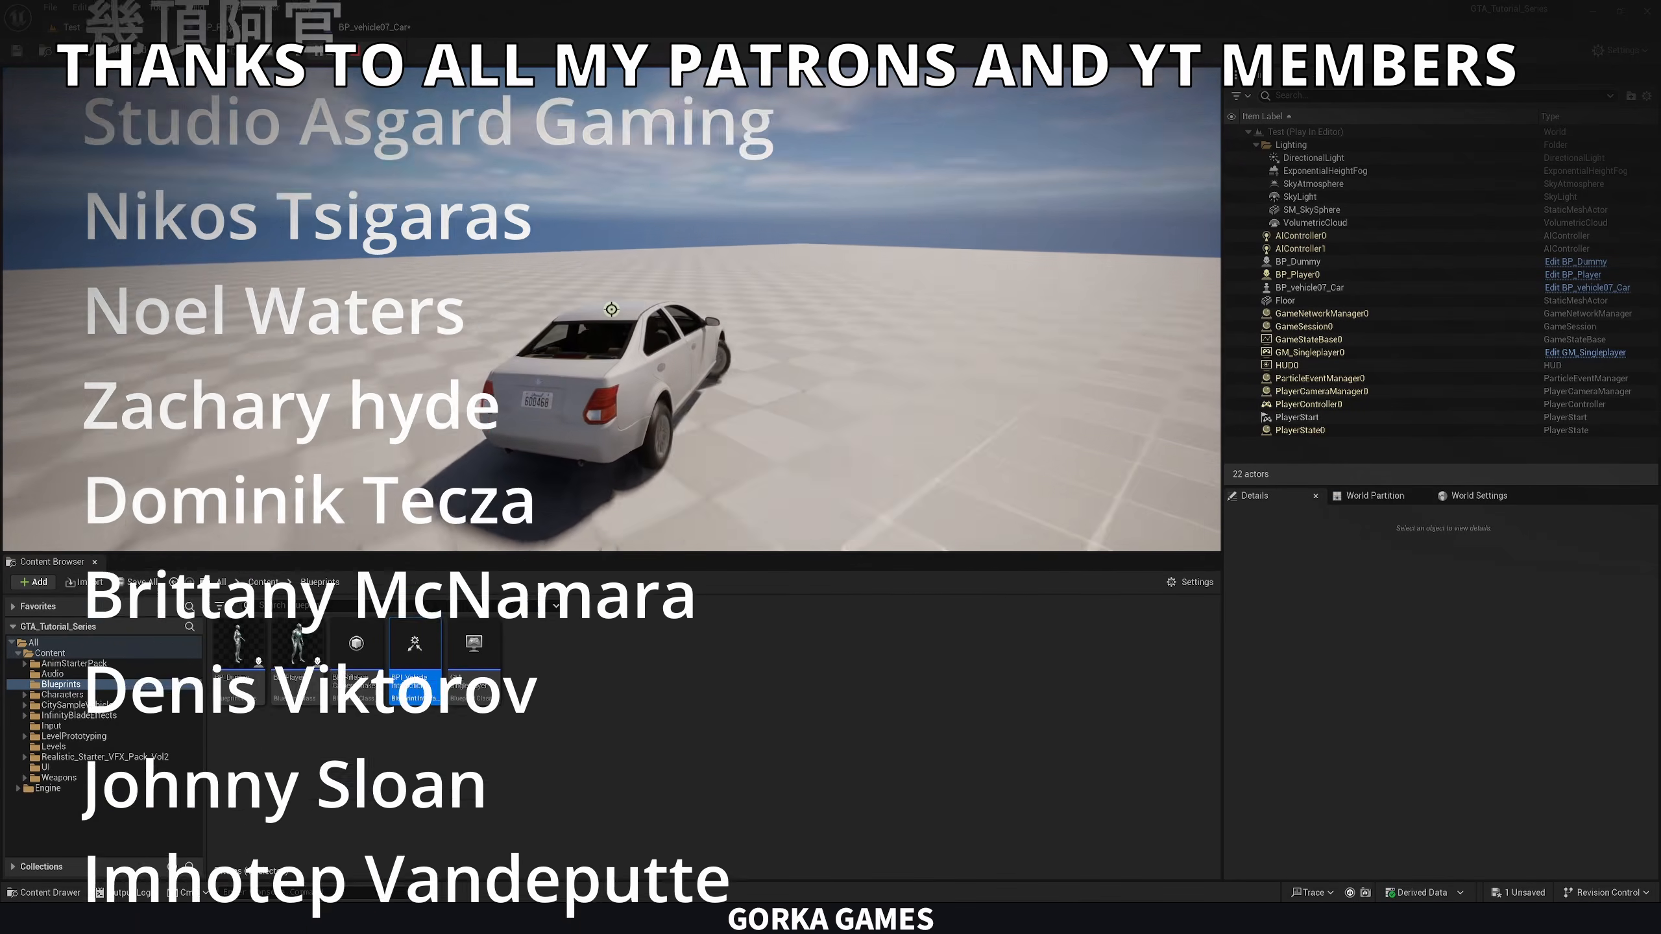
key("d")
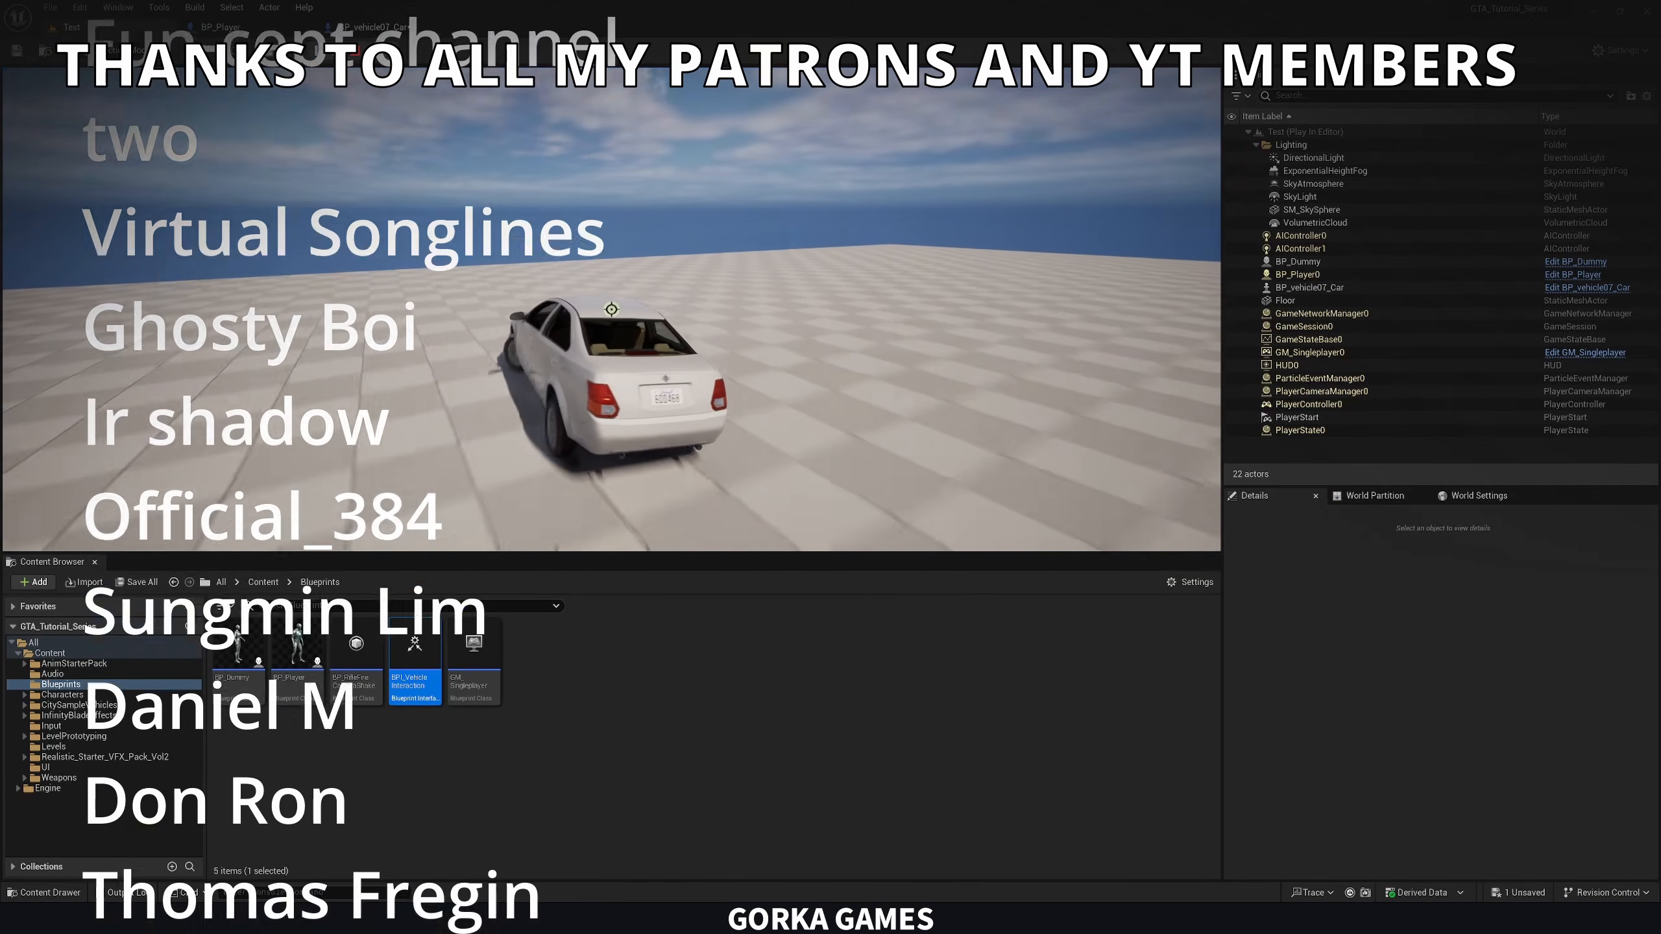
key("a")
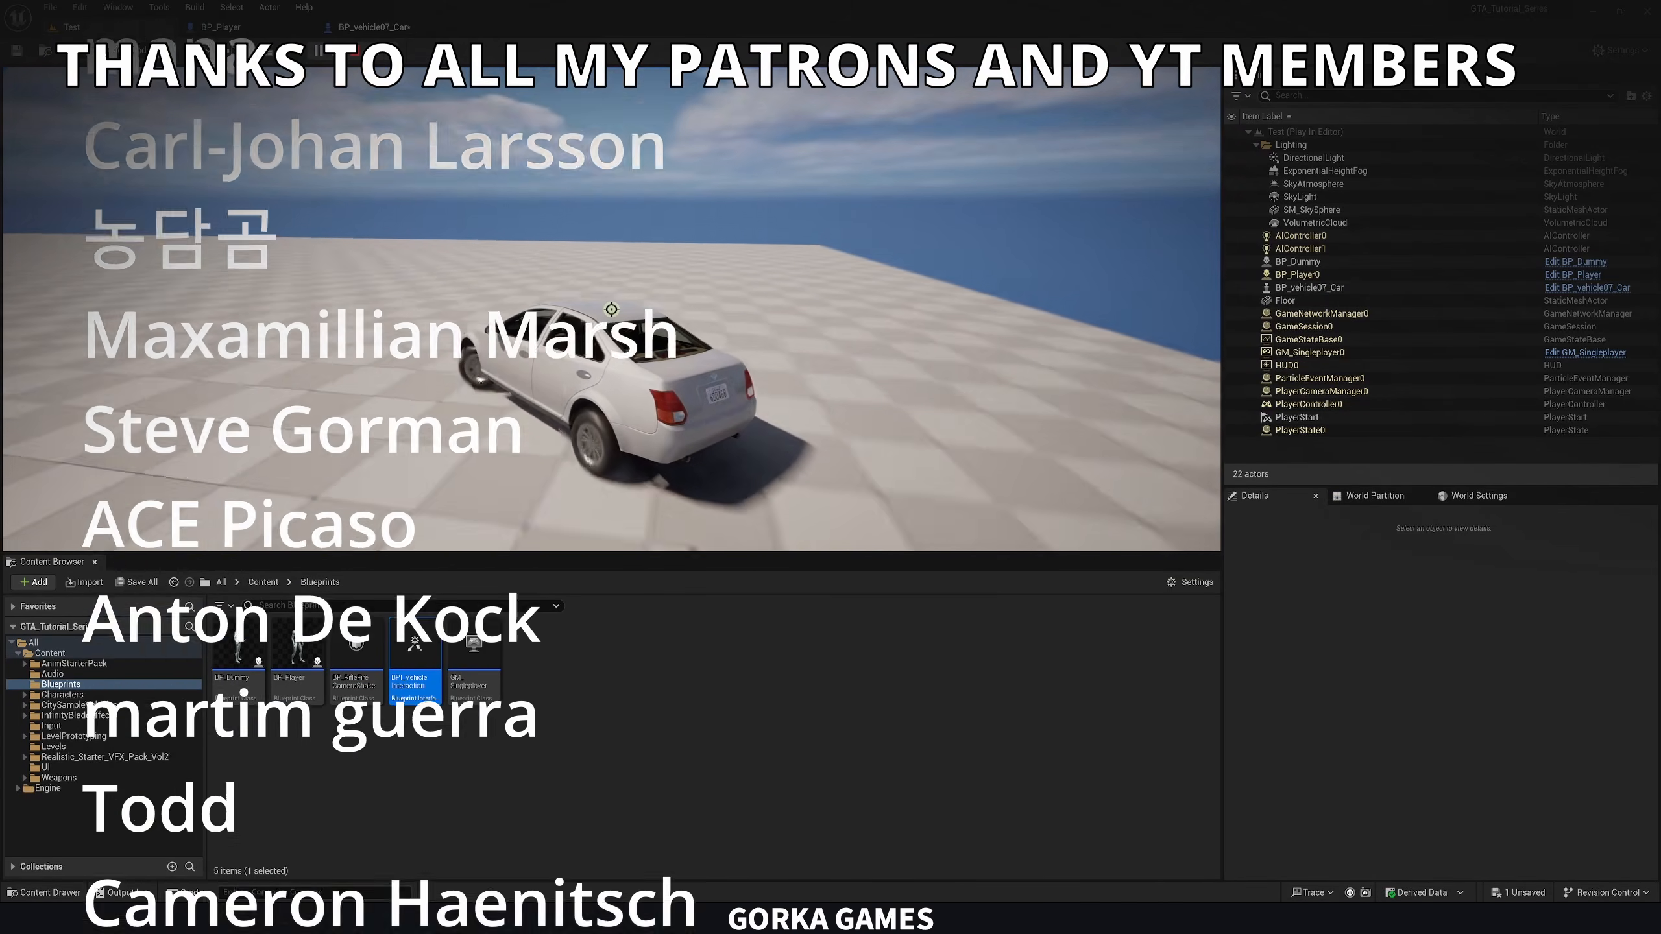